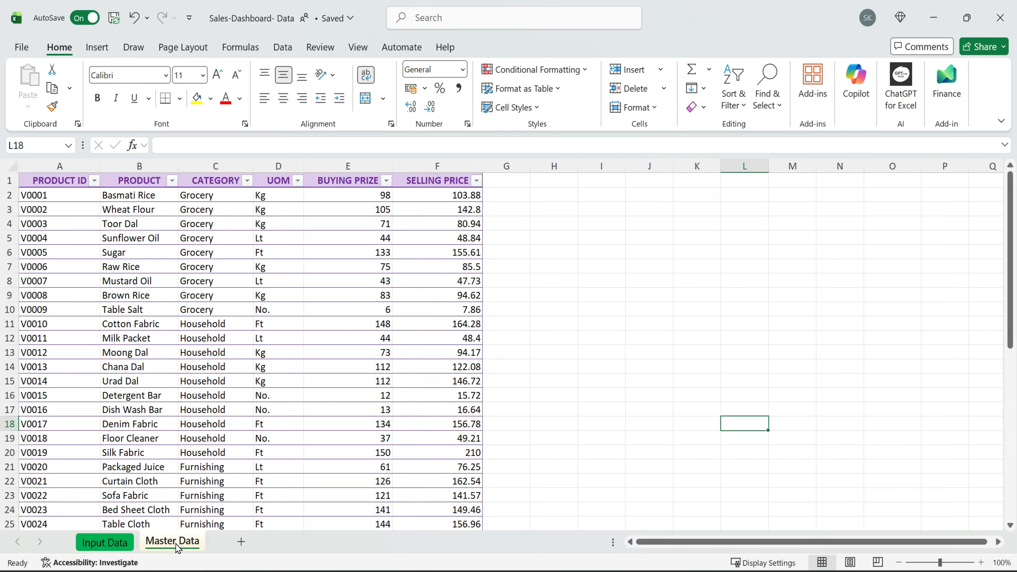
Examine the columns and records of the Input Data and Master Data tables in the sales workbook
left_click(110, 544)
left_click(172, 541)
left_click(139, 195)
left_click_drag(64, 186, 473, 452)
left_click(136, 196)
left_click(121, 541)
left_click_drag(44, 183, 453, 394)
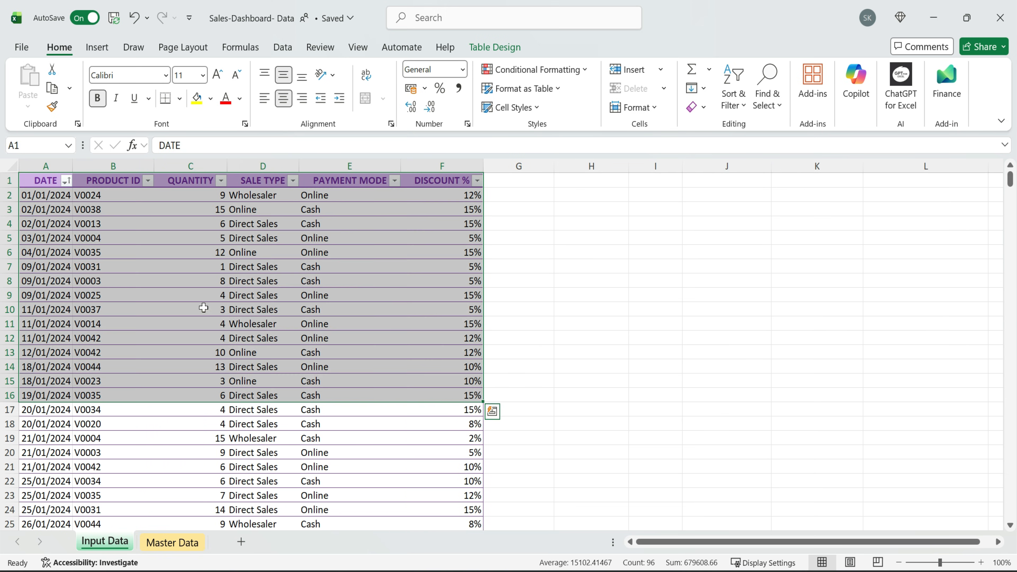
left_click(170, 542)
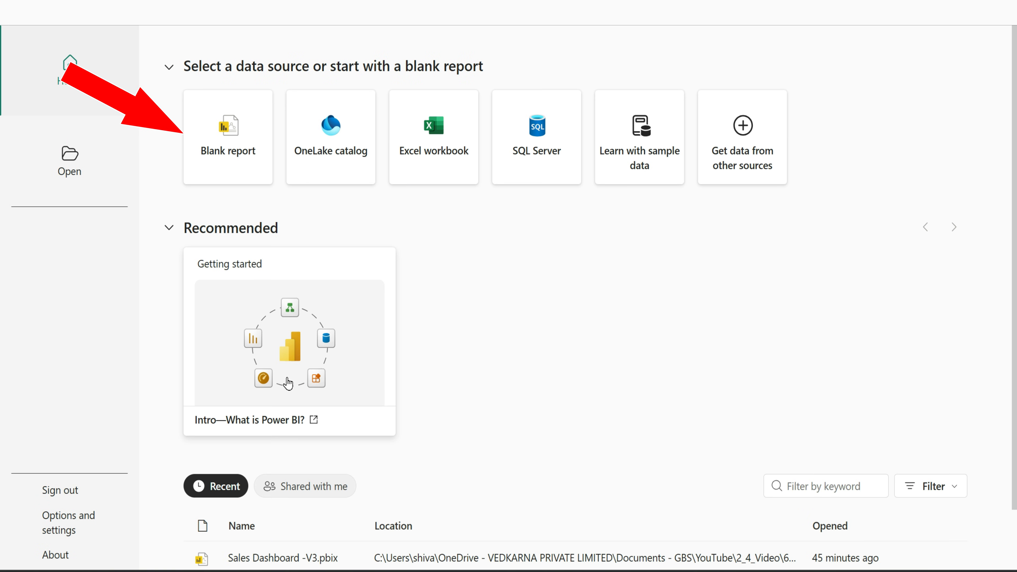
In Power BI Desktop, start a blank report and choose the desktop Excel workbook Sales-Dashboard- Data as its data source
left_click(236, 140)
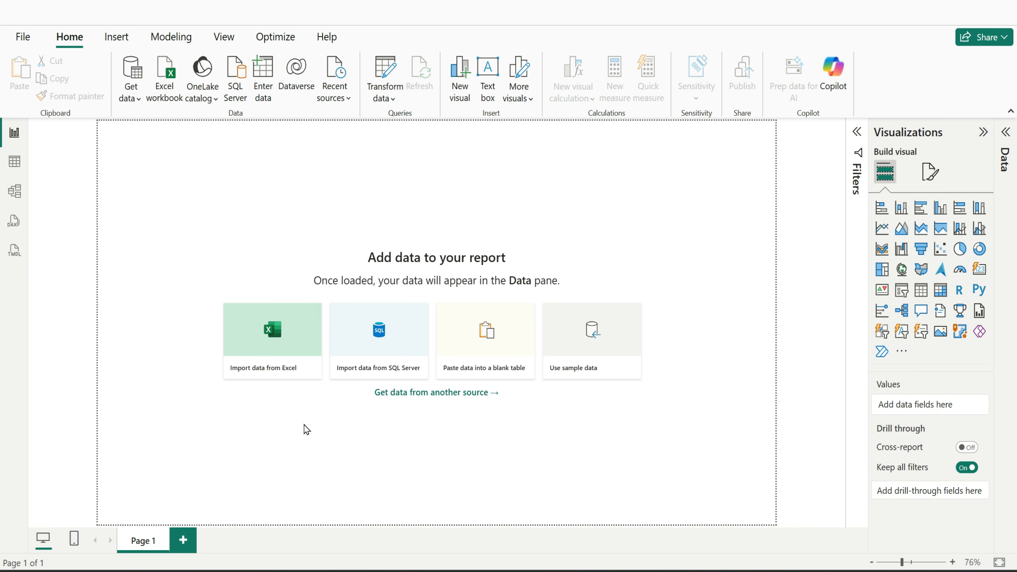
left_click(283, 357)
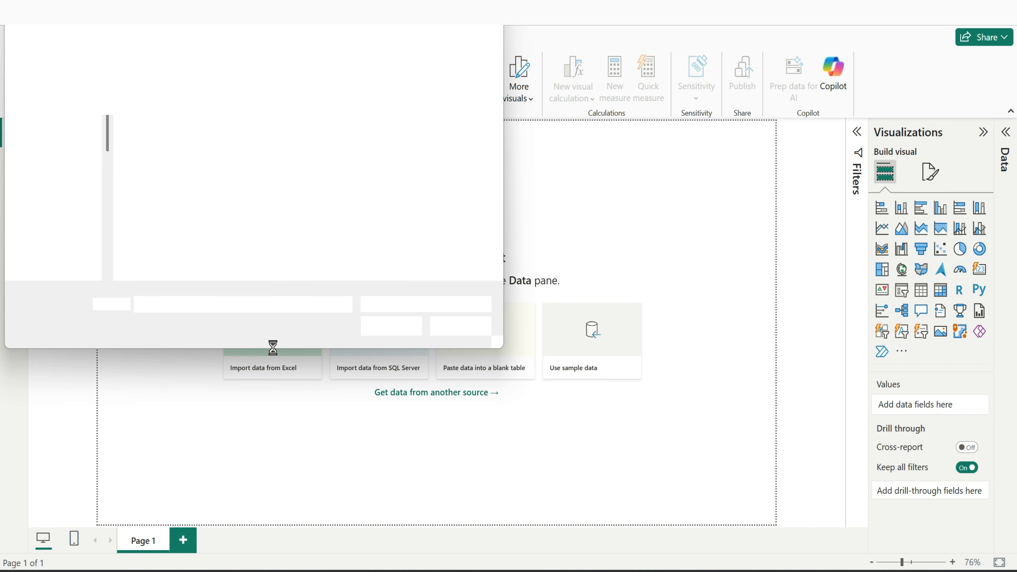
left_click(68, 141)
left_click(220, 143)
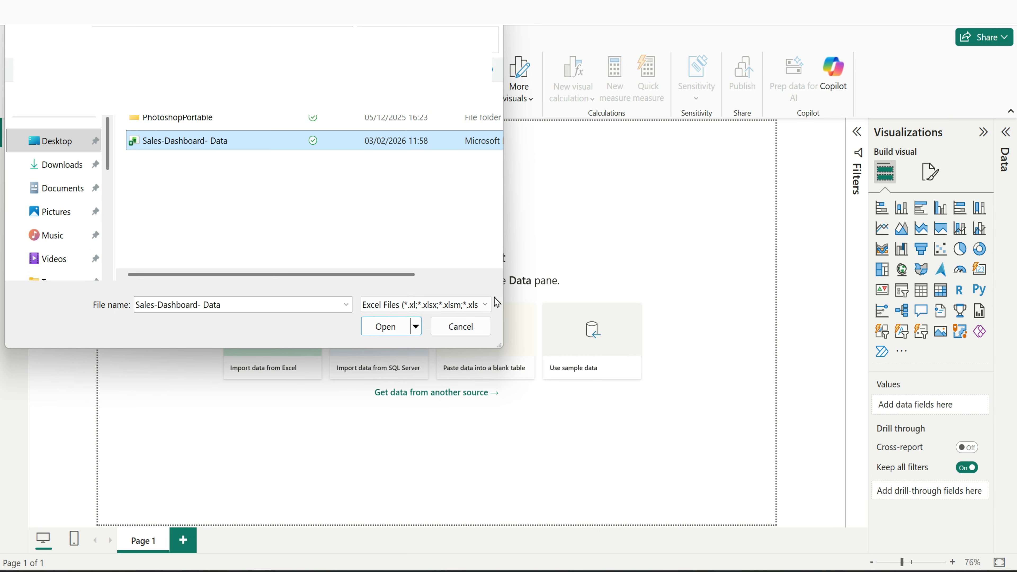
left_click(389, 331)
Load the InputData and MasterData tables from the workbook into the report
left_click(245, 150)
left_click(244, 168)
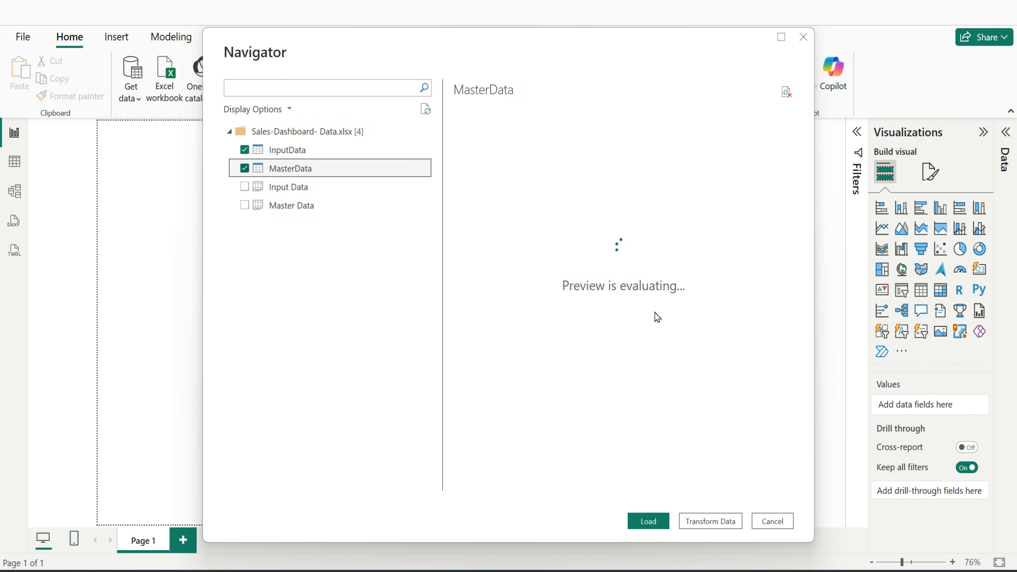
left_click(649, 521)
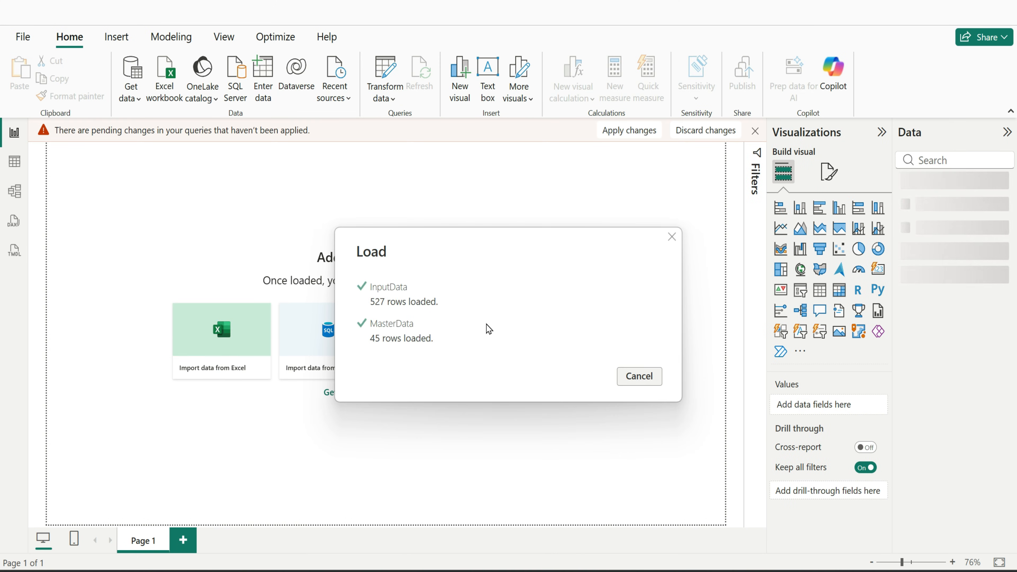
Show the fields of both loaded tables, switch to the table data view and open the InputData query for editing
left_click(906, 203)
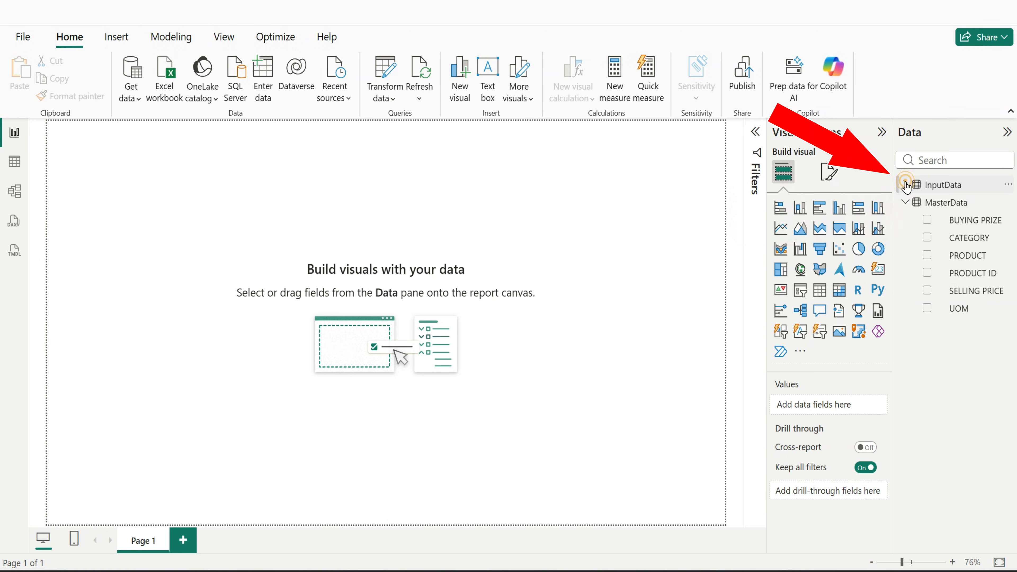
left_click(906, 185)
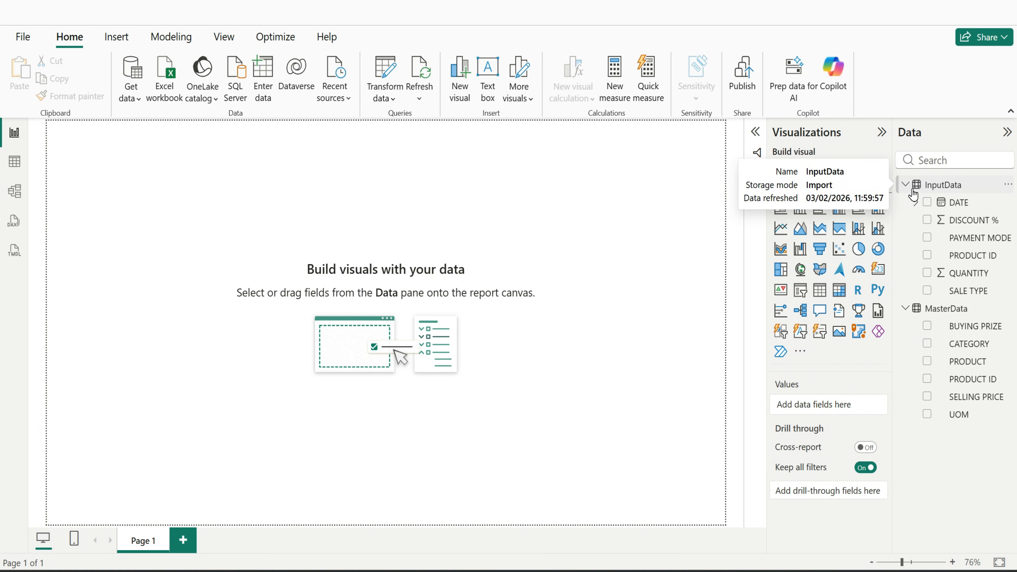
left_click(15, 161)
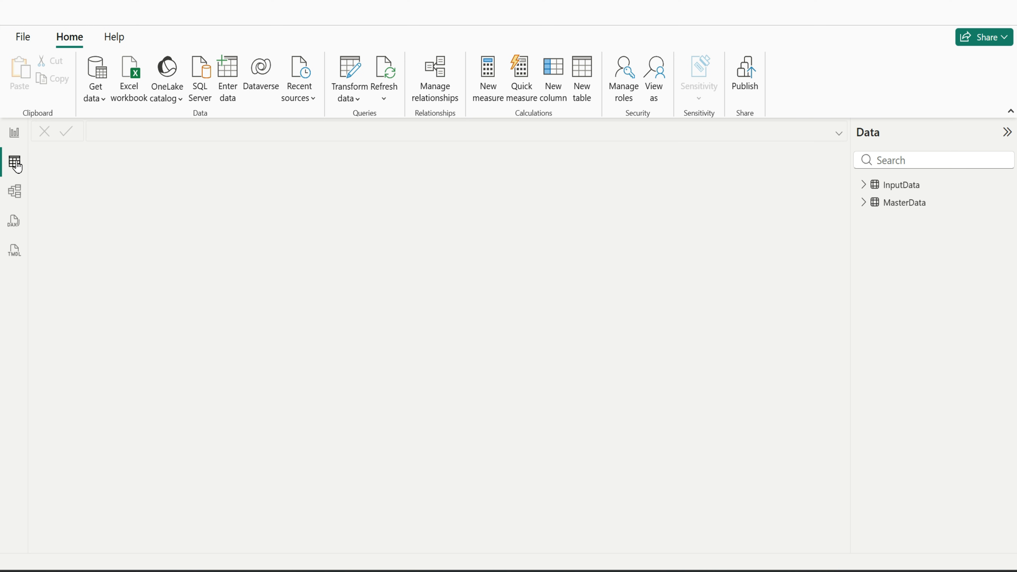
mouse_move(925, 195)
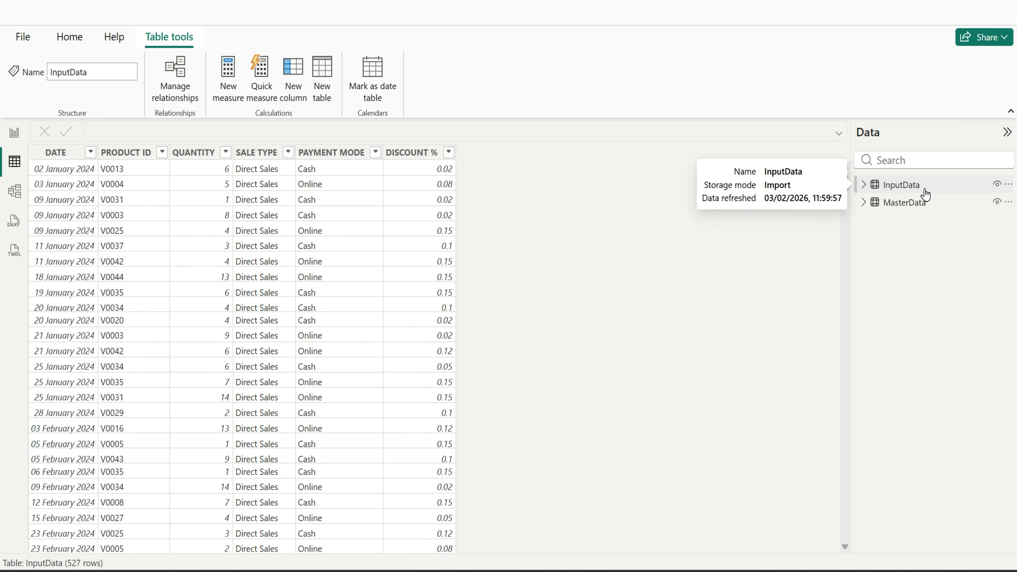
right_click(955, 193)
left_click(877, 272)
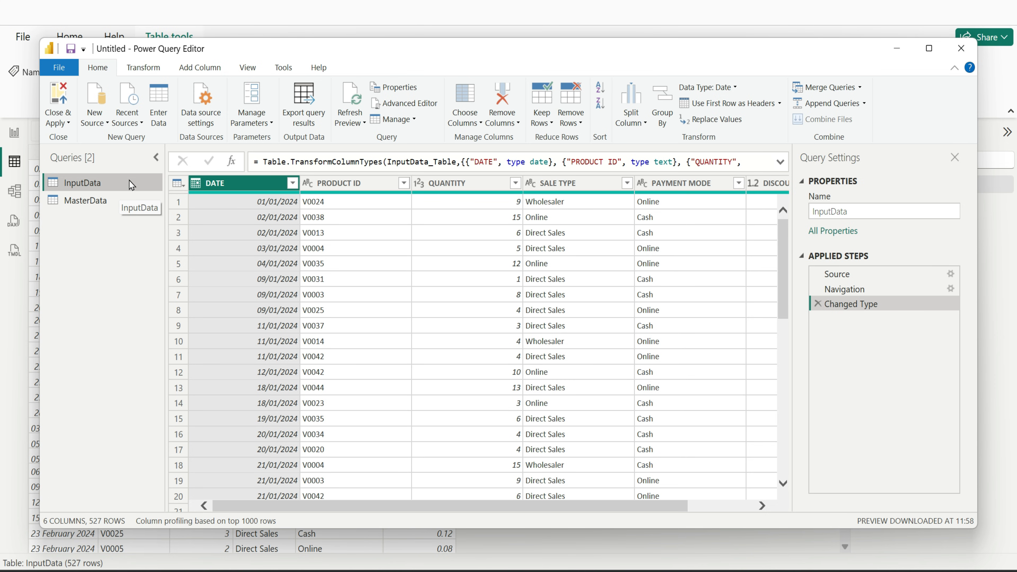
Add a column to InputData containing the day number extracted from the DATE column
left_click(201, 67)
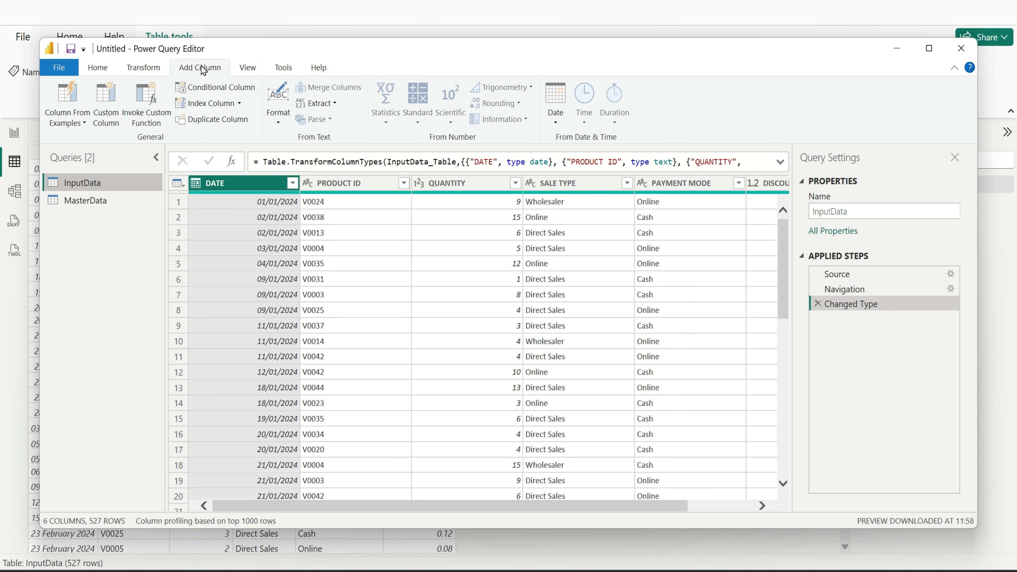
left_click(555, 118)
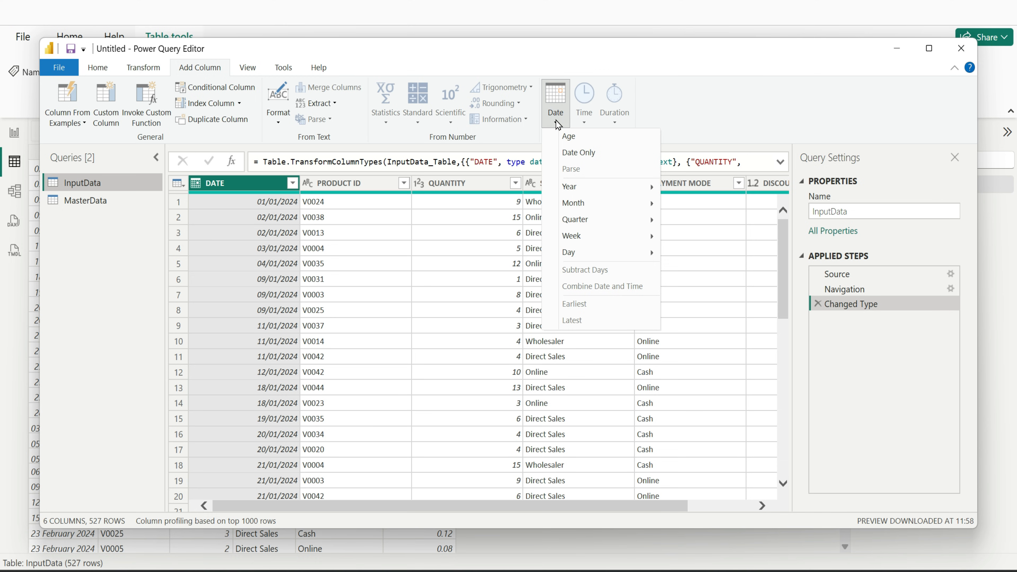
mouse_move(592, 252)
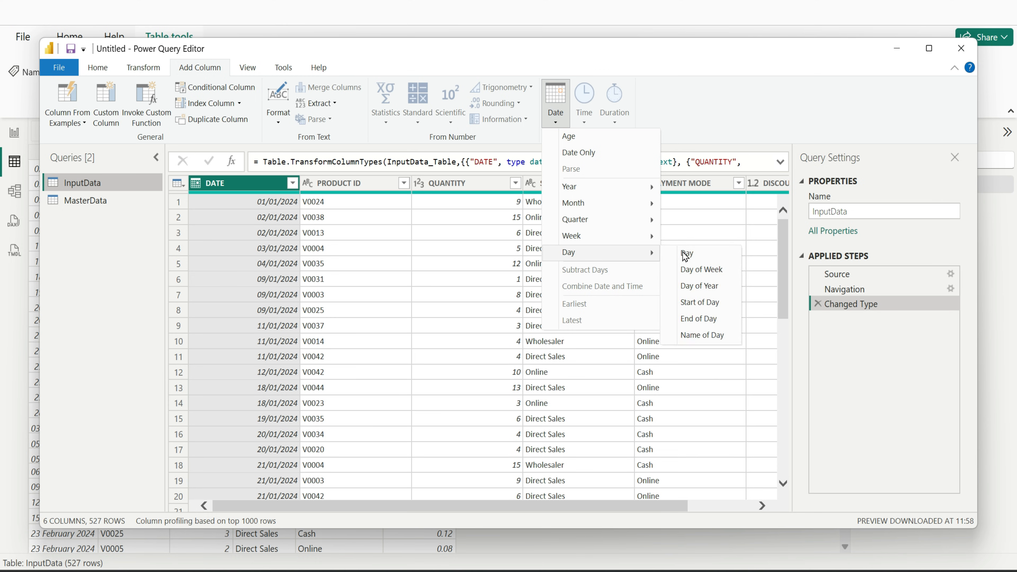
left_click(703, 253)
Add a column to InputData containing the year extracted from the DATE column
left_click_drag(591, 506, 416, 502)
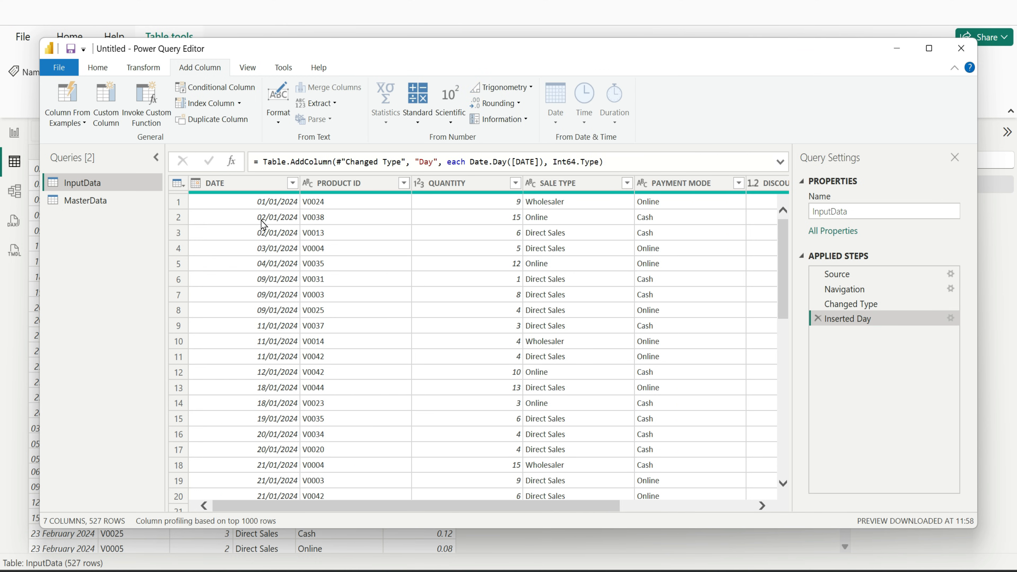
left_click(253, 183)
left_click(555, 114)
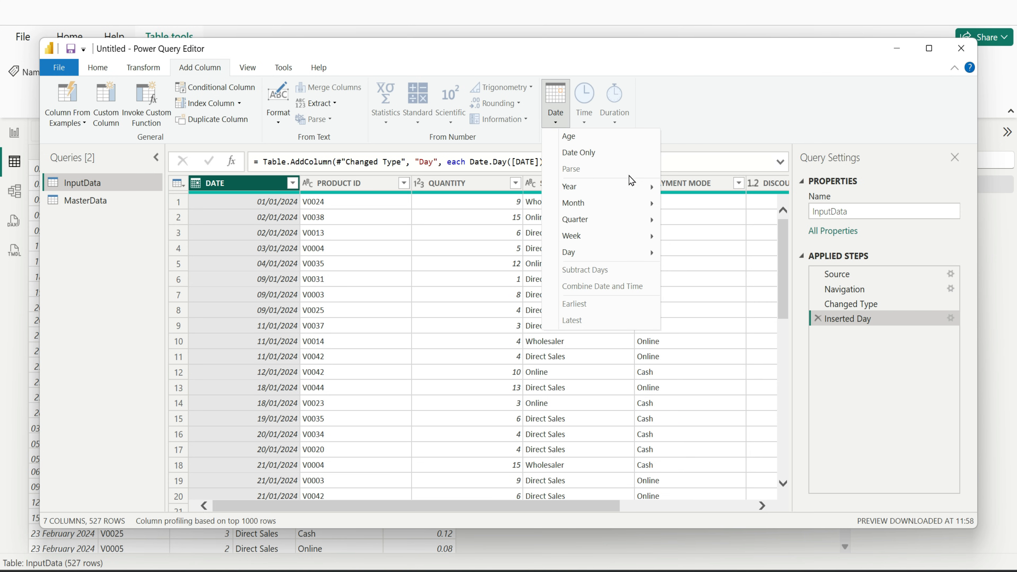
mouse_move(653, 191)
left_click(707, 188)
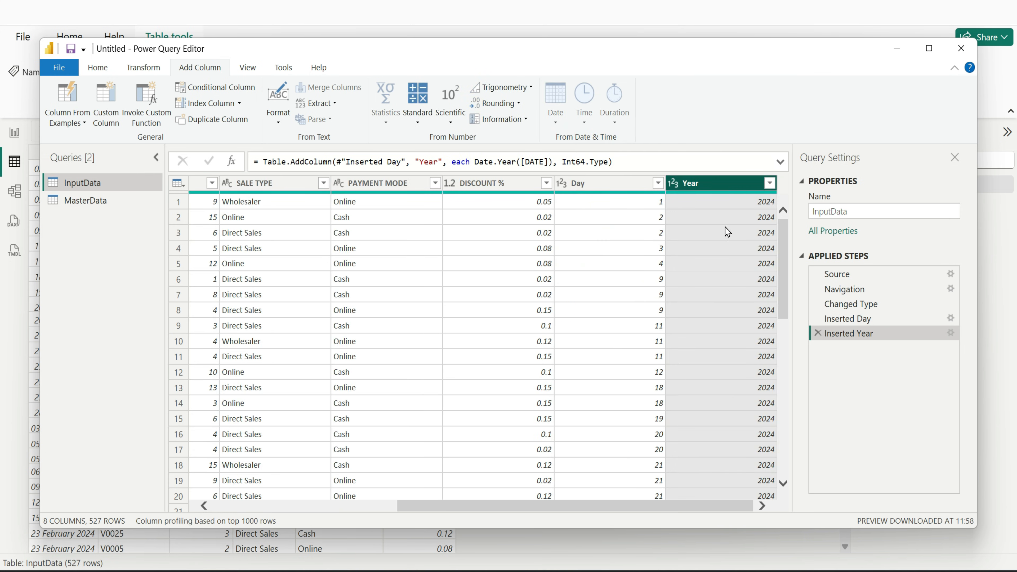
Add a column to InputData containing the month number extracted from the DATE column
left_click_drag(697, 507, 427, 497)
left_click(260, 187)
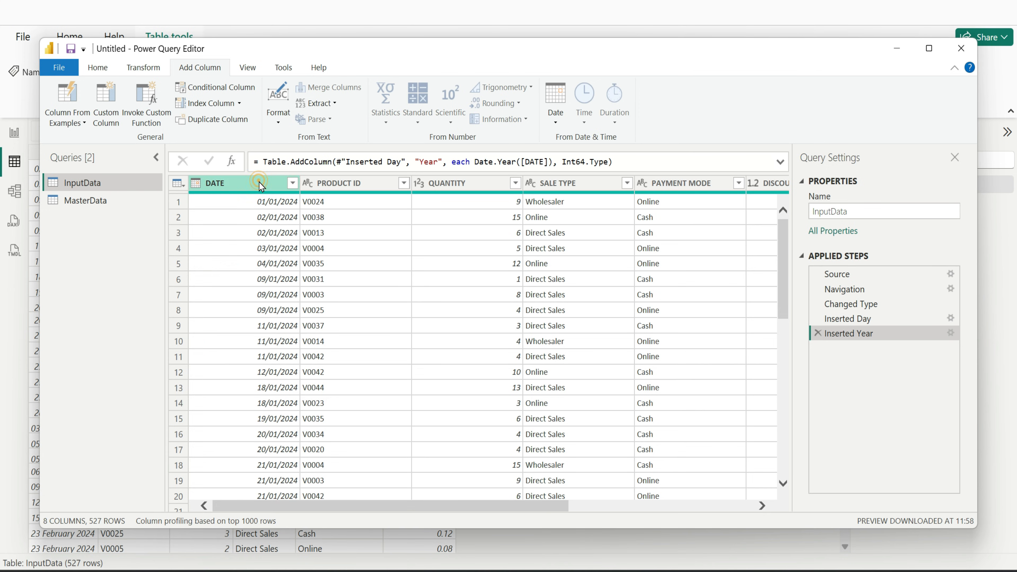
left_click(556, 102)
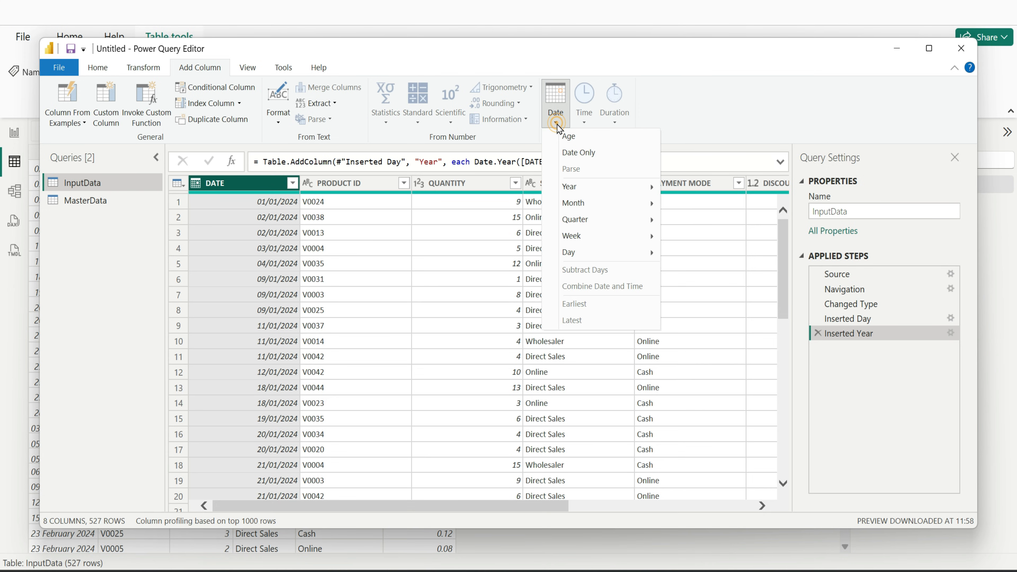
mouse_move(608, 202)
left_click(700, 203)
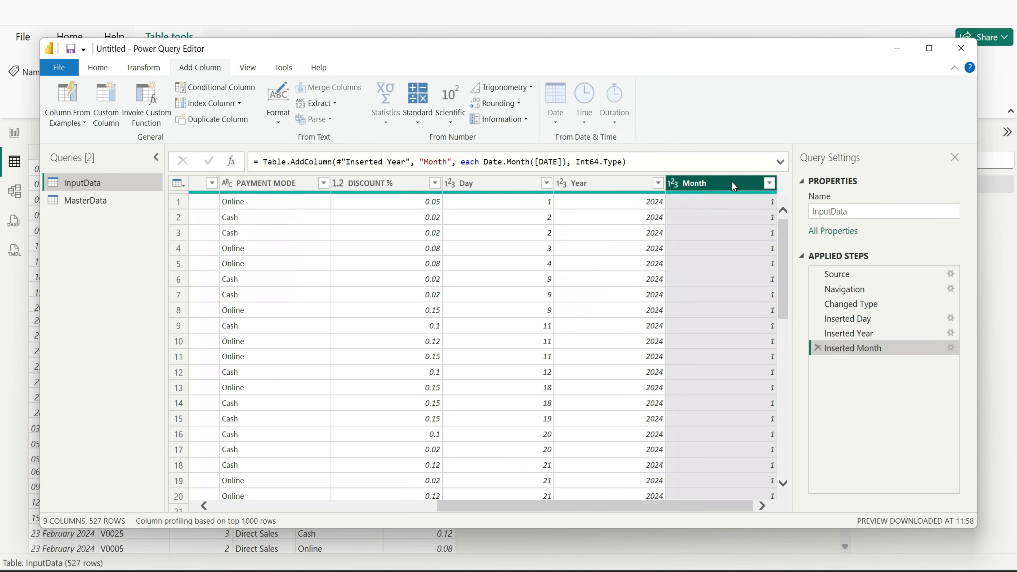
Add a column to InputData containing the name of the month from the DATE column
left_click(371, 510)
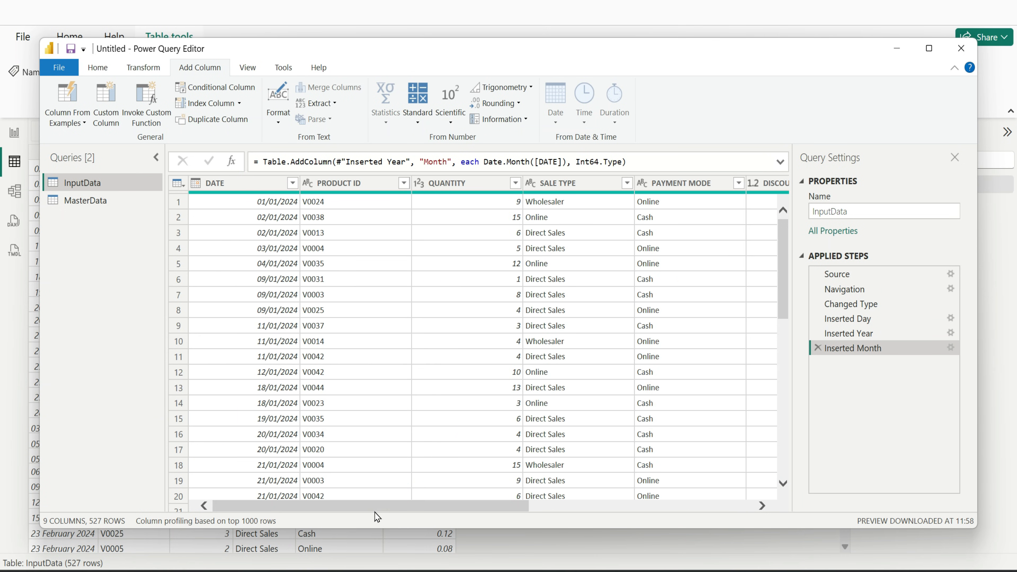
left_click(258, 185)
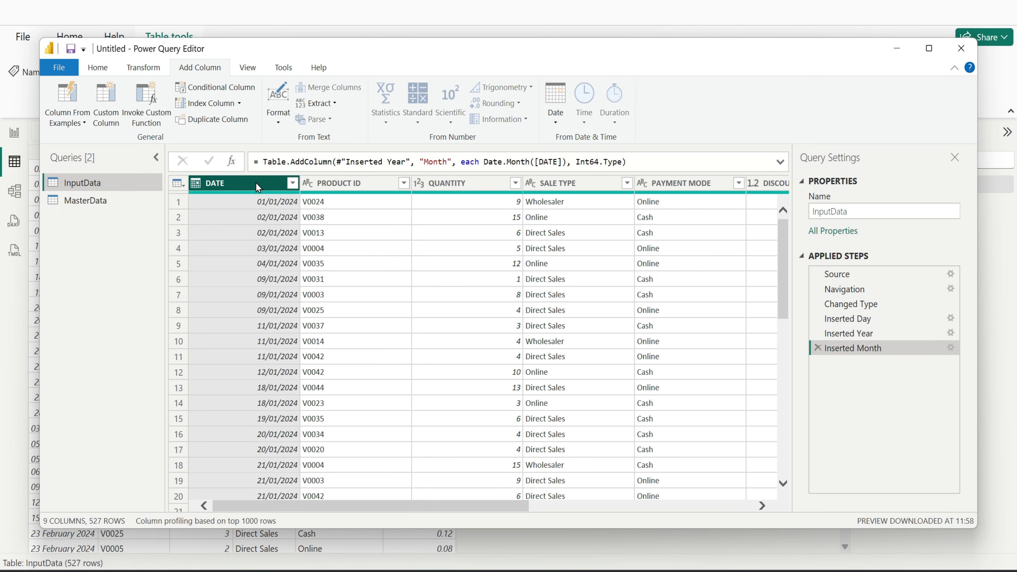
left_click(555, 104)
mouse_move(593, 203)
left_click(696, 269)
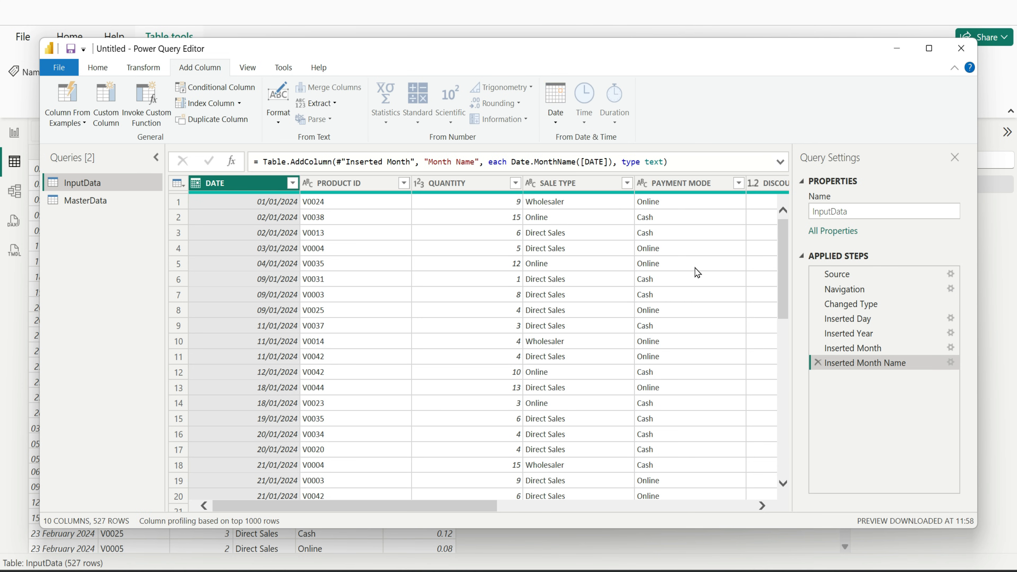
Shorten the Month Name values in place by extracting only their first 3 characters
left_click_drag(397, 506, 680, 506)
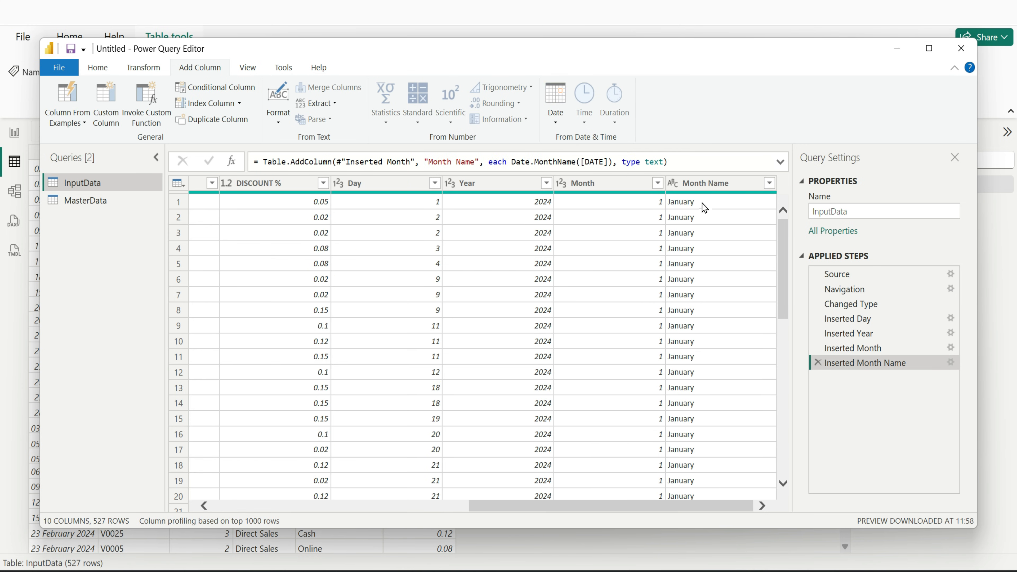
left_click(721, 182)
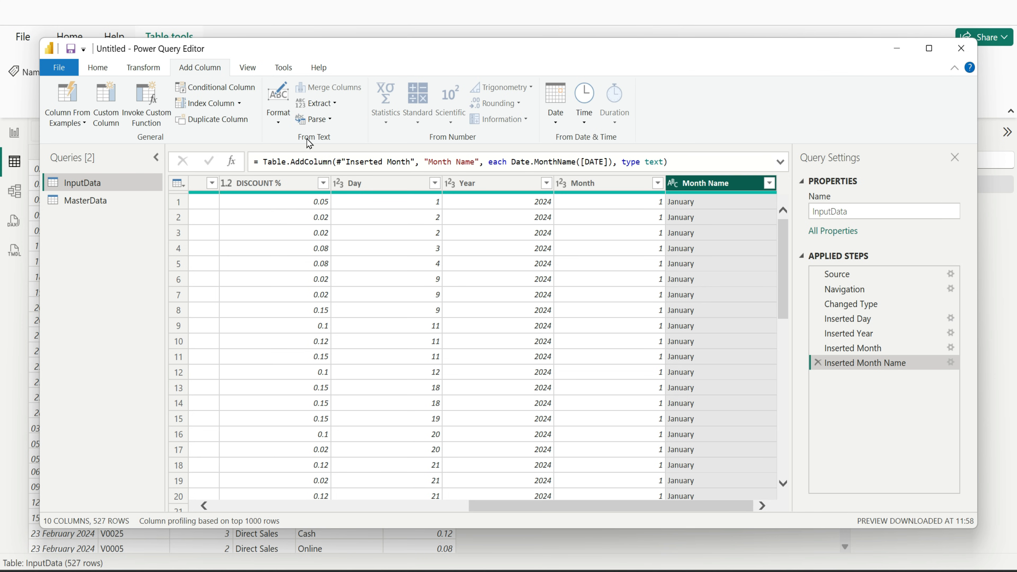
left_click(149, 72)
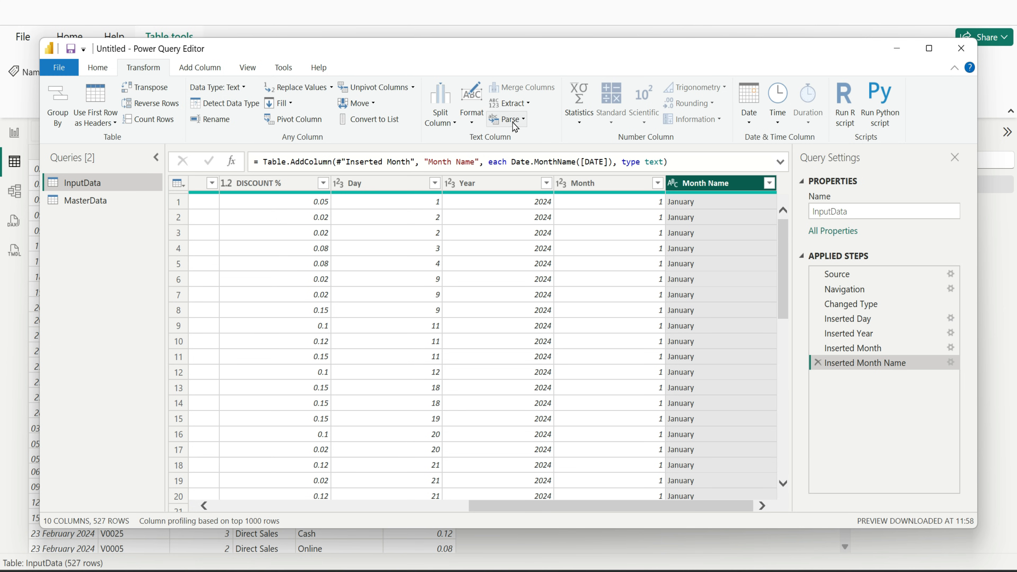
left_click(511, 103)
left_click(537, 135)
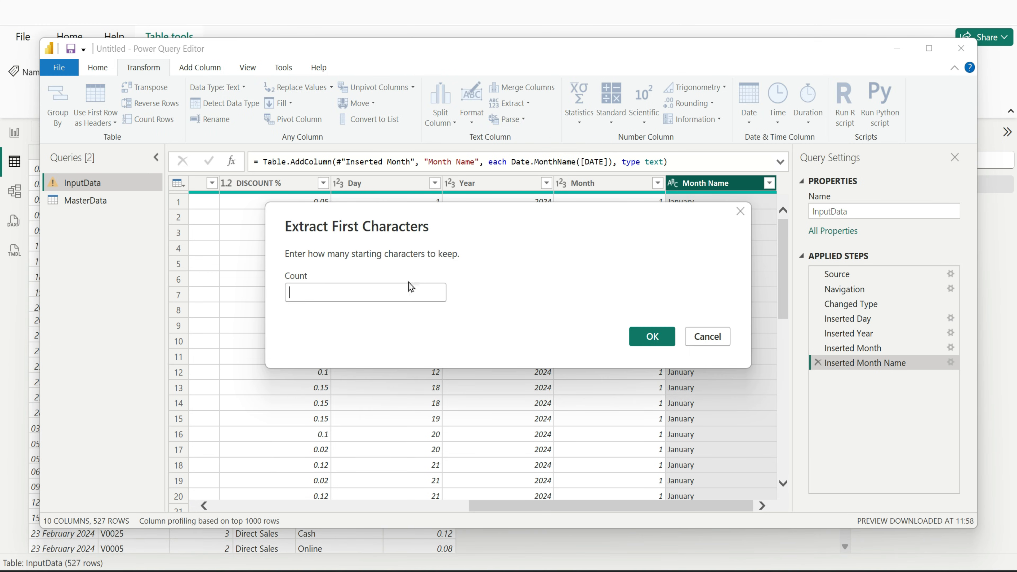
type("3")
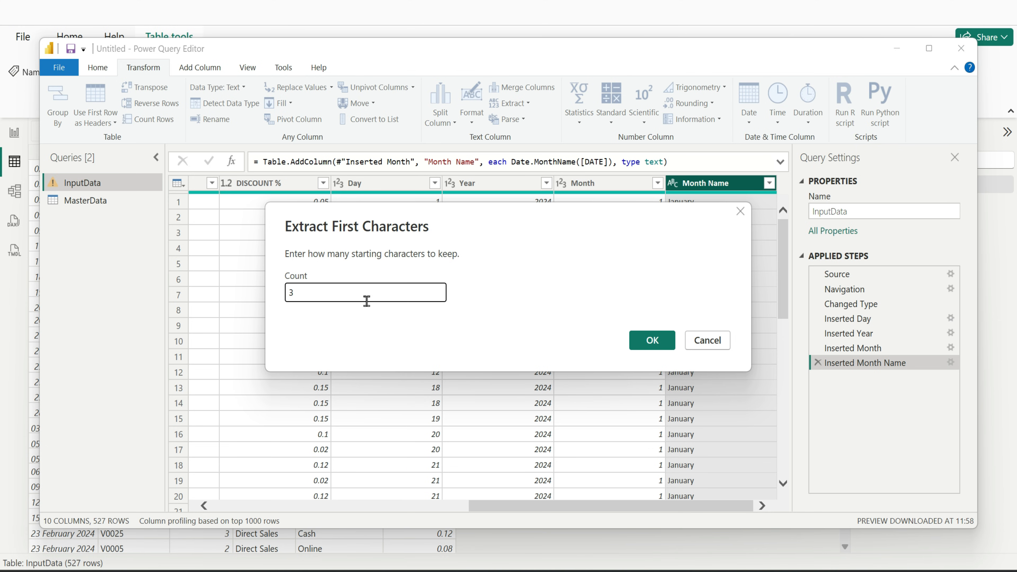
left_click(651, 341)
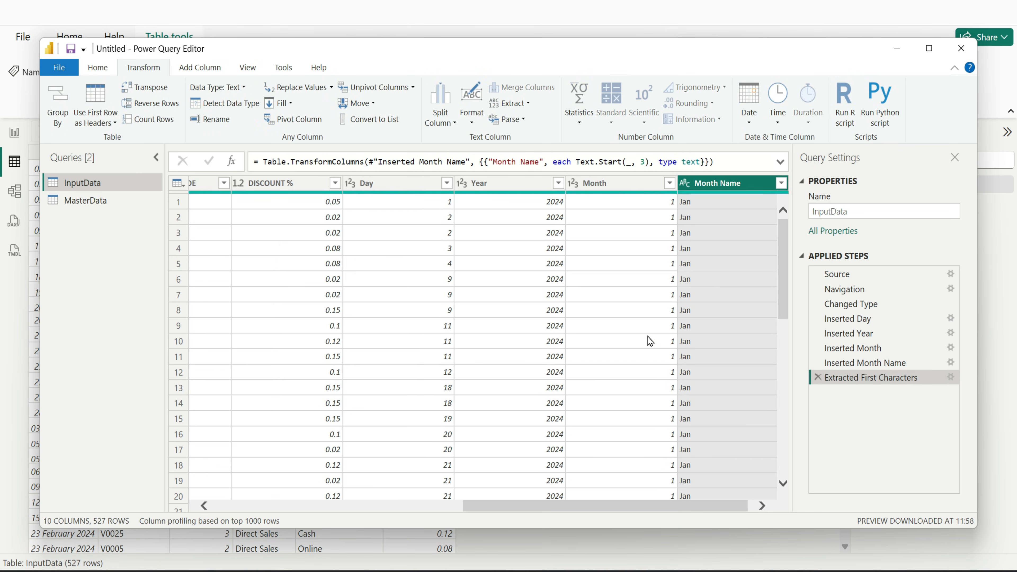
Merge the MasterData table into InputData with a Left Outer join, matching on PRODUCT ID in both tables
left_click(97, 67)
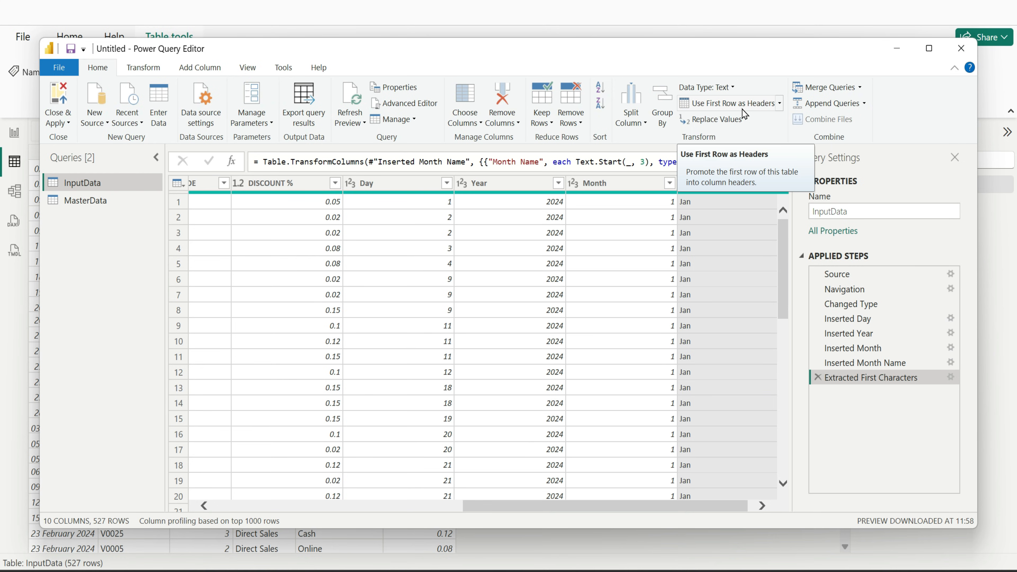
left_click(830, 87)
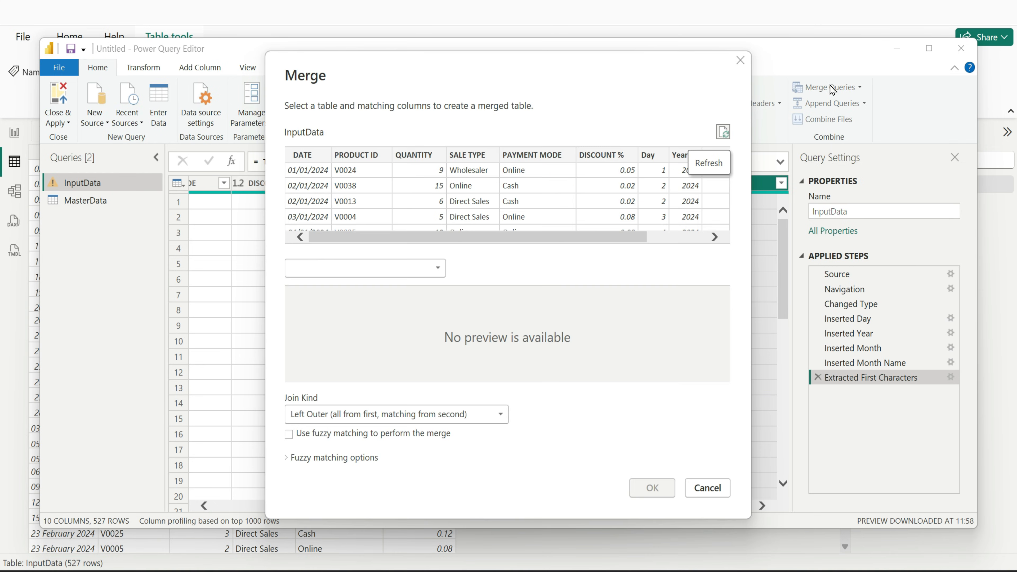
left_click(365, 155)
left_click(437, 268)
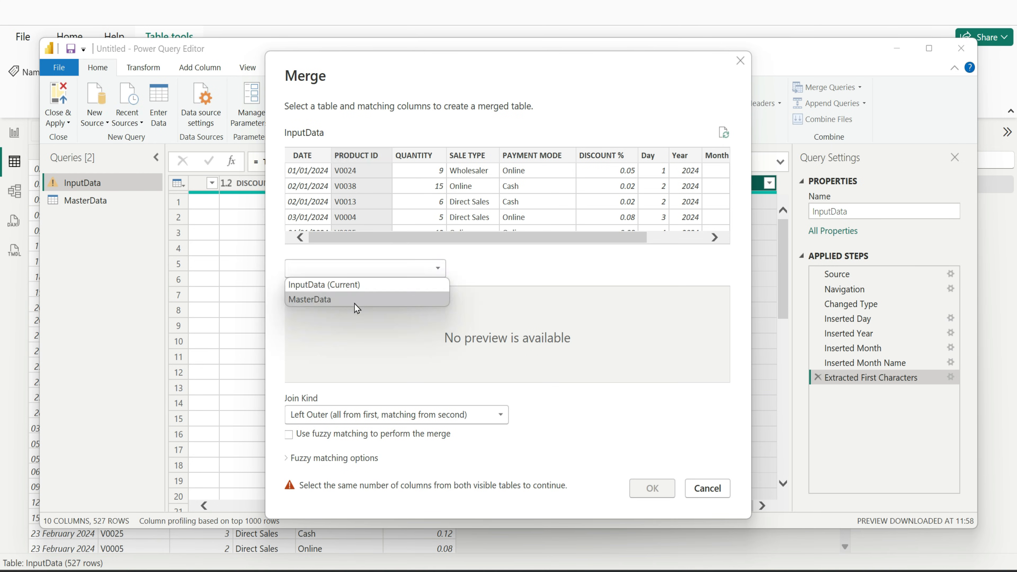
left_click(348, 298)
left_click(369, 156)
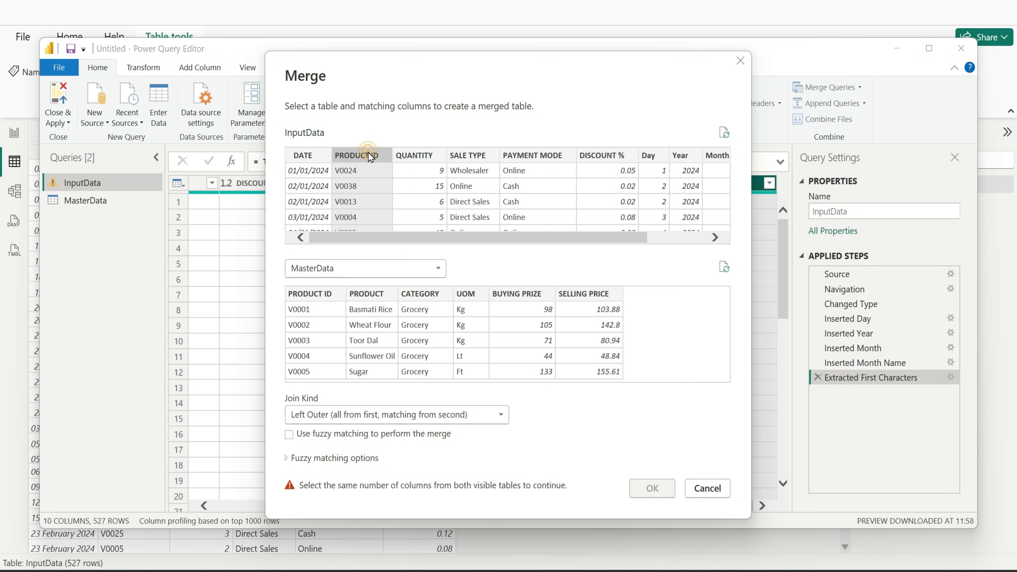
left_click(323, 293)
left_click(652, 487)
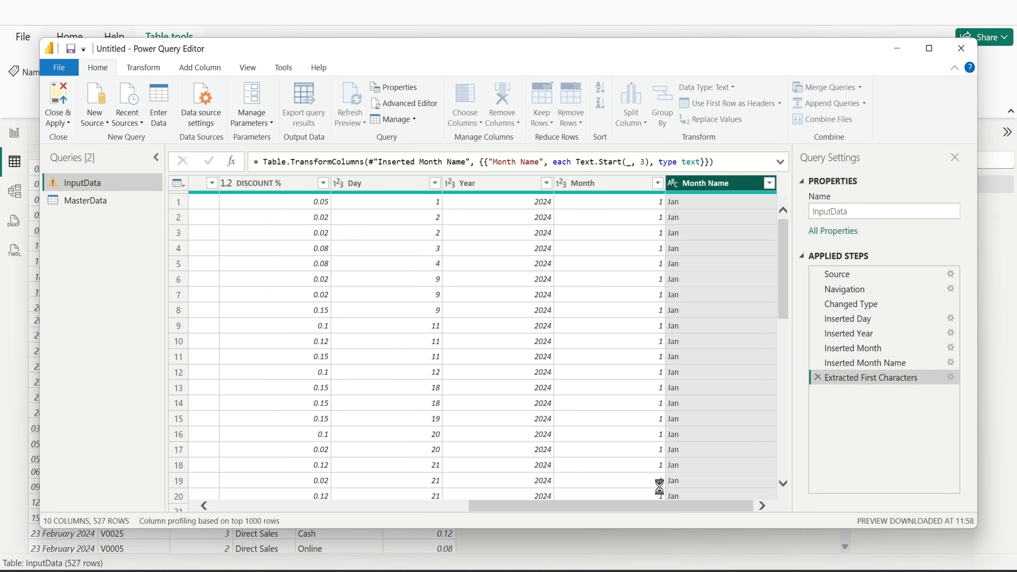
Expand the merged MasterData column with every field except PRODUCT ID, keeping the name prefix, and apply the query changes to the model
left_click(770, 184)
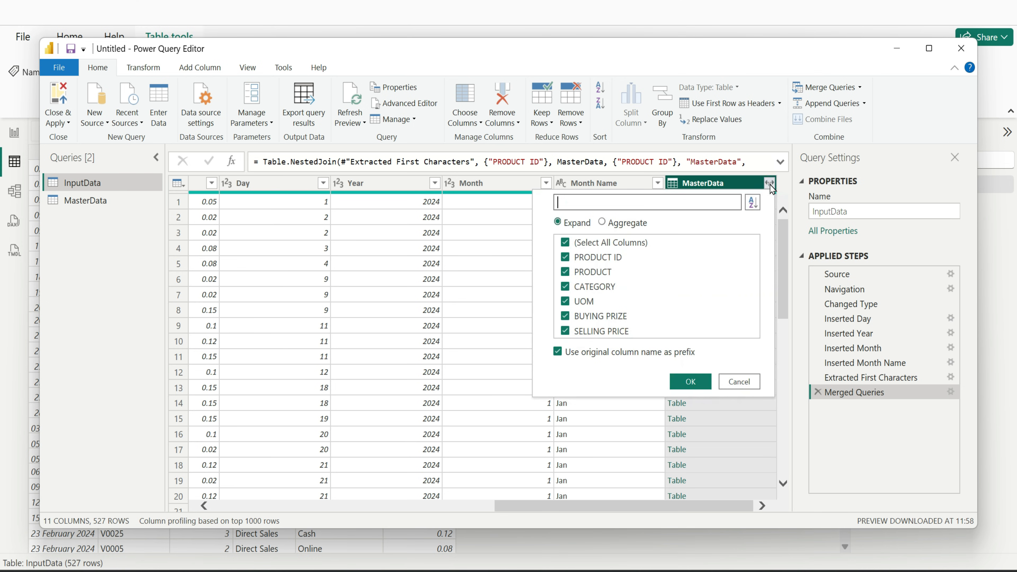
left_click(564, 257)
left_click(692, 382)
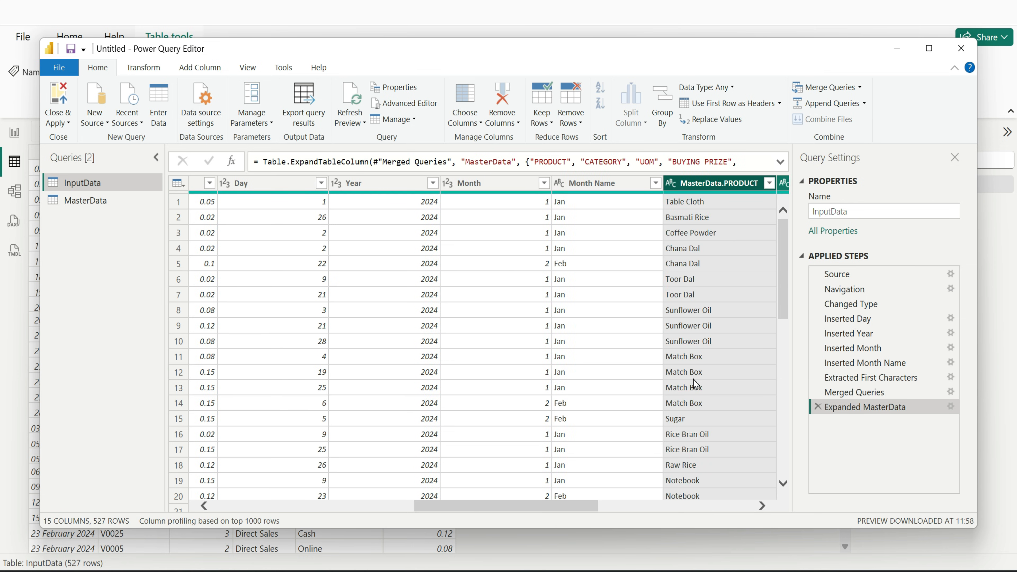
left_click_drag(591, 507, 747, 507)
left_click_drag(589, 507, 159, 487)
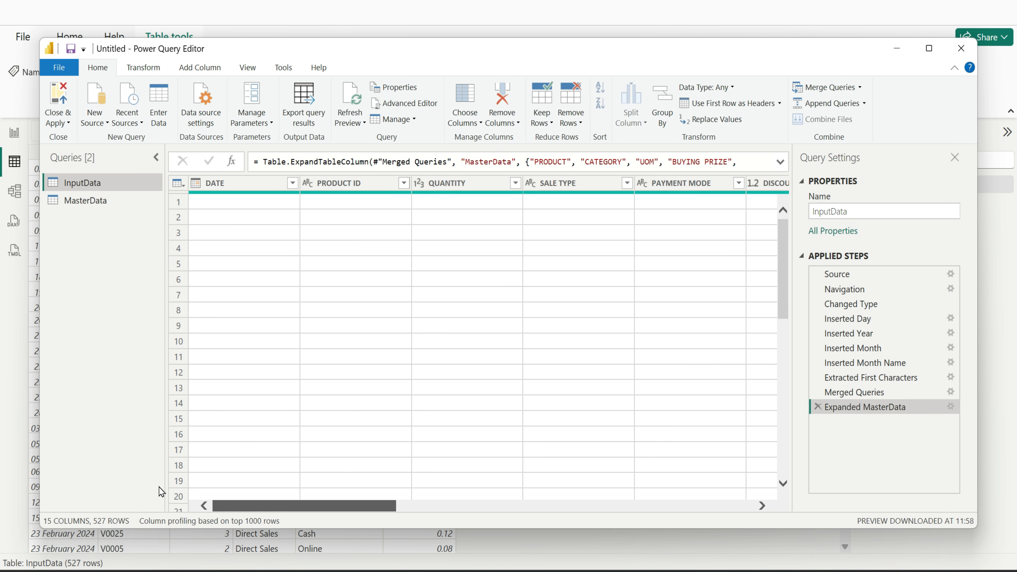
left_click(65, 117)
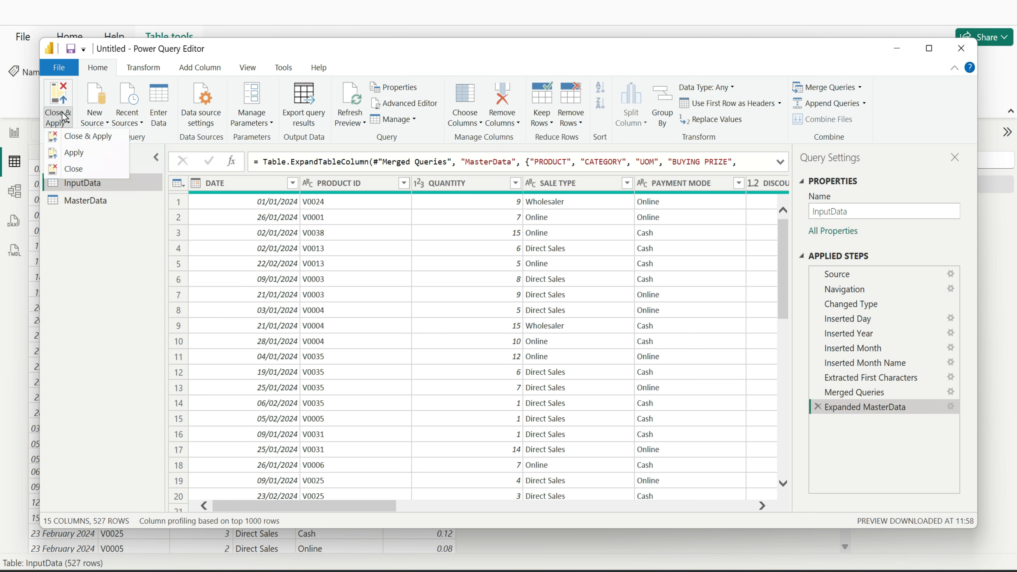
left_click(90, 137)
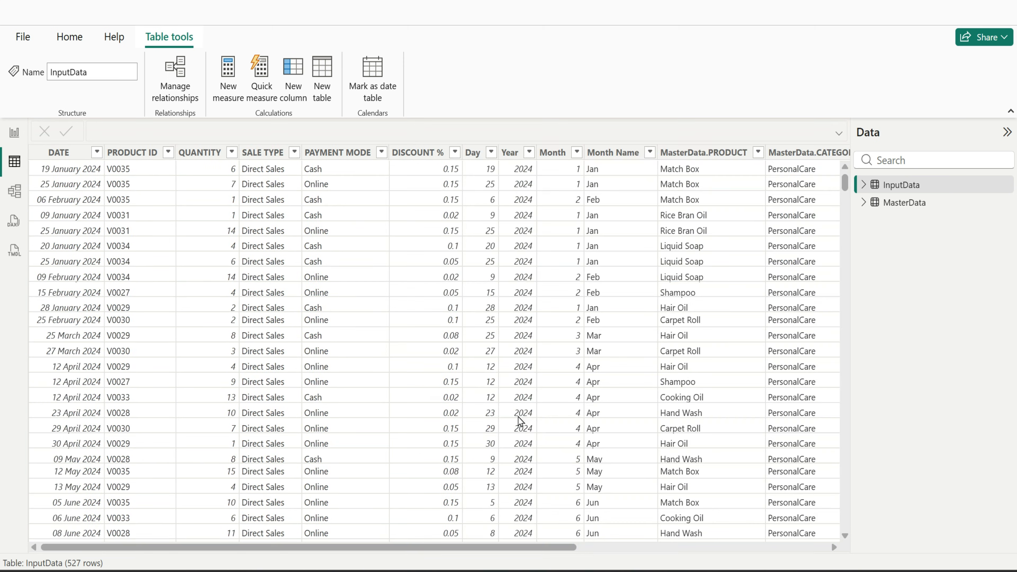
Add a calculated column to InputData: Total Buying Value = InputData[QUANTITY]*InputData[MasterData.BUYING PRIZE]
left_click(299, 78)
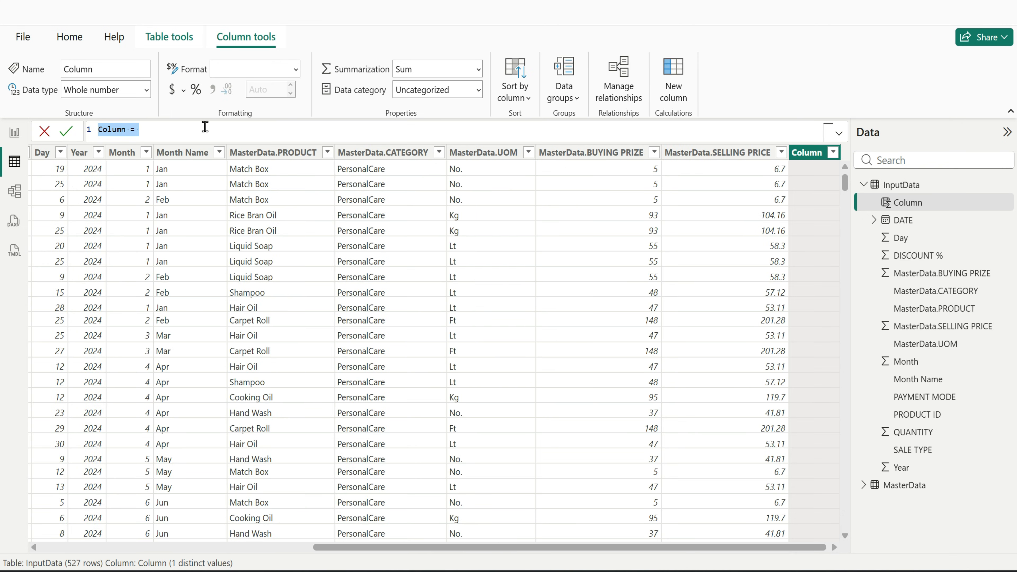
type("tal Buying")
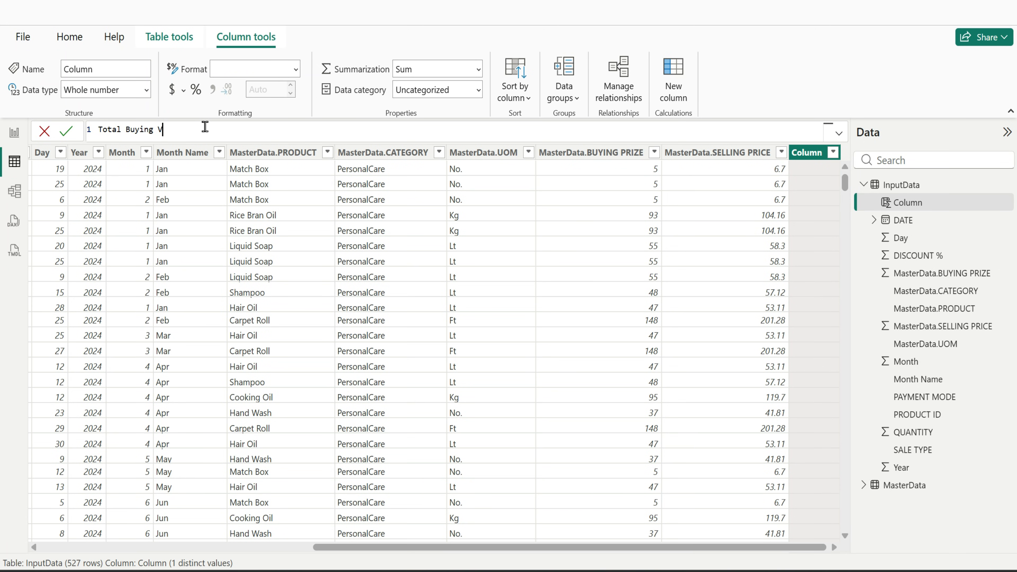
type("otal Buying Value=q")
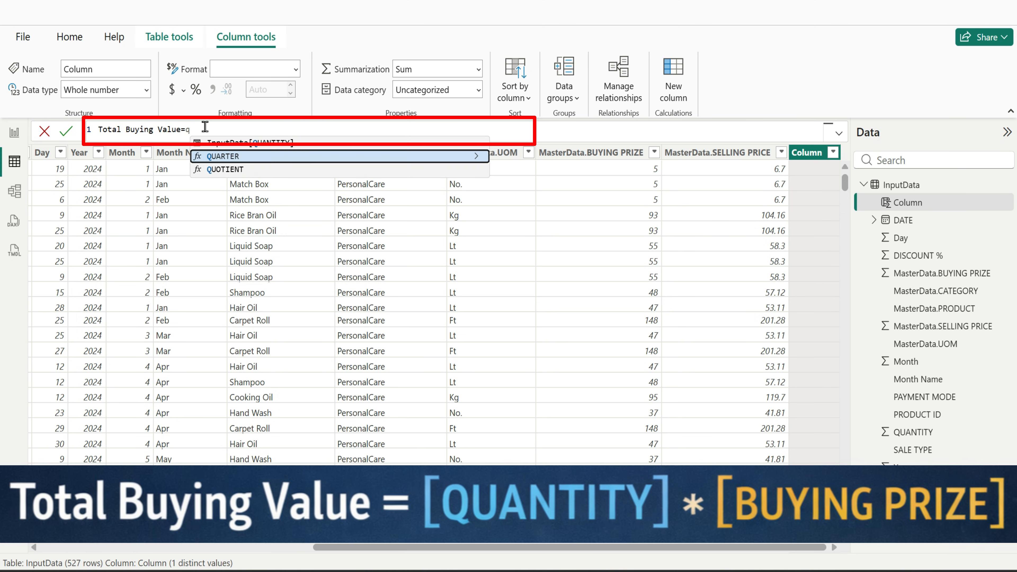
left_click(246, 141)
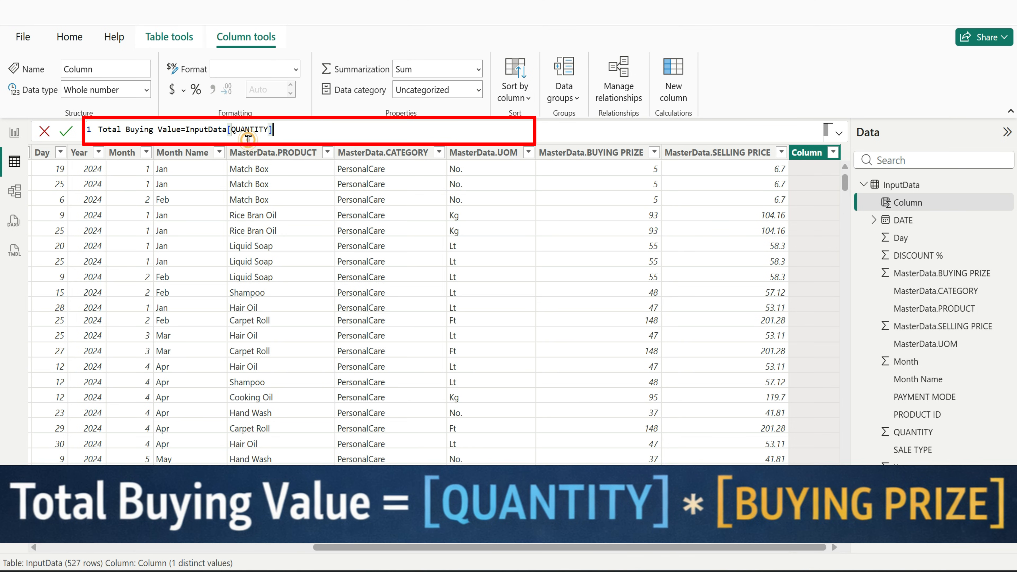
type("*ma")
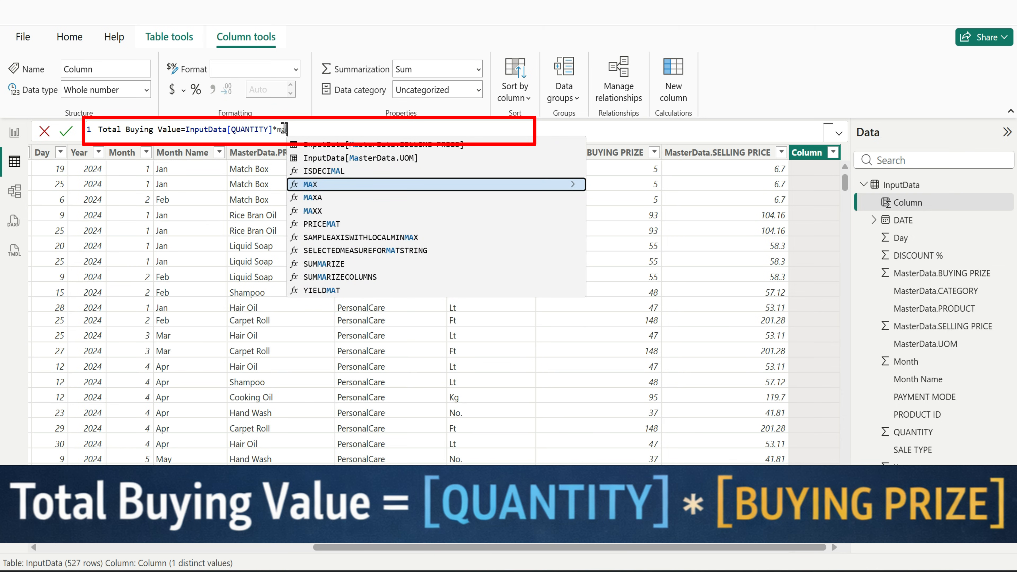
key("BackSpace")
key("BackSpace")
type("buy")
left_click(396, 142)
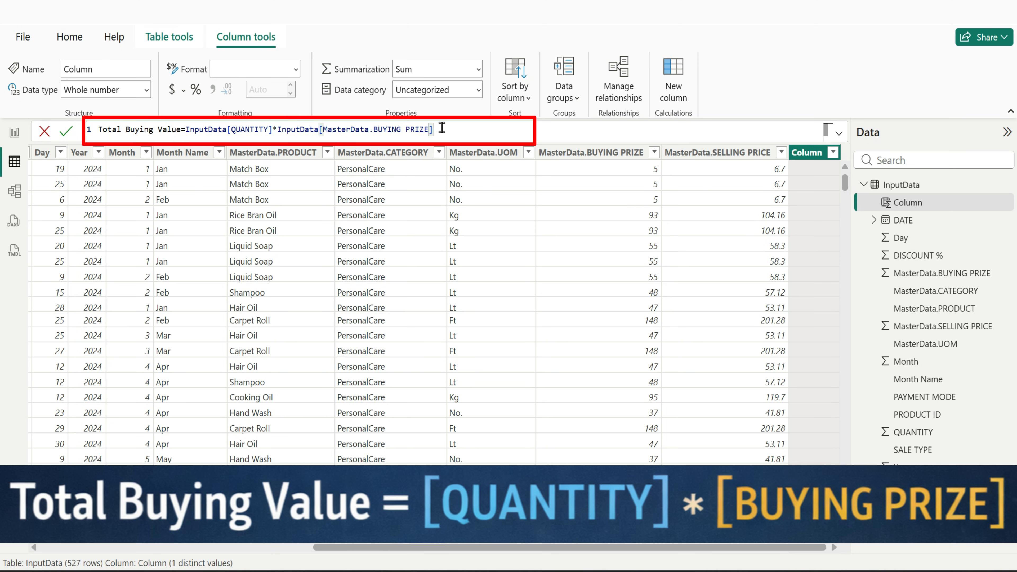
key("Return")
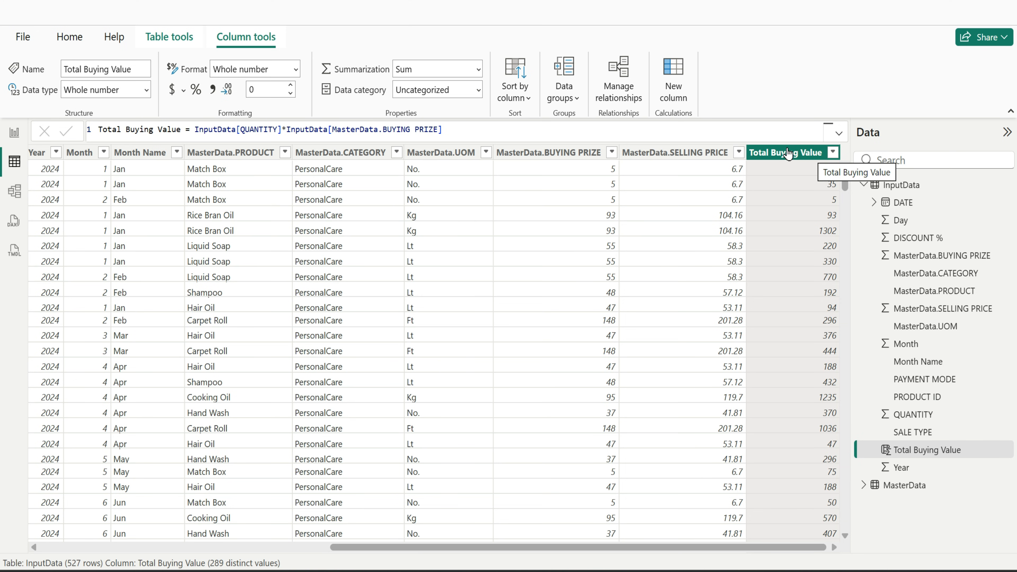
Add a calculated column to InputData: Total Selling Value = InputData[QUANTITY]*InputData[MasterData.SELLING PRICE]*(1-InputData[DISCOUNT %])
left_click(677, 86)
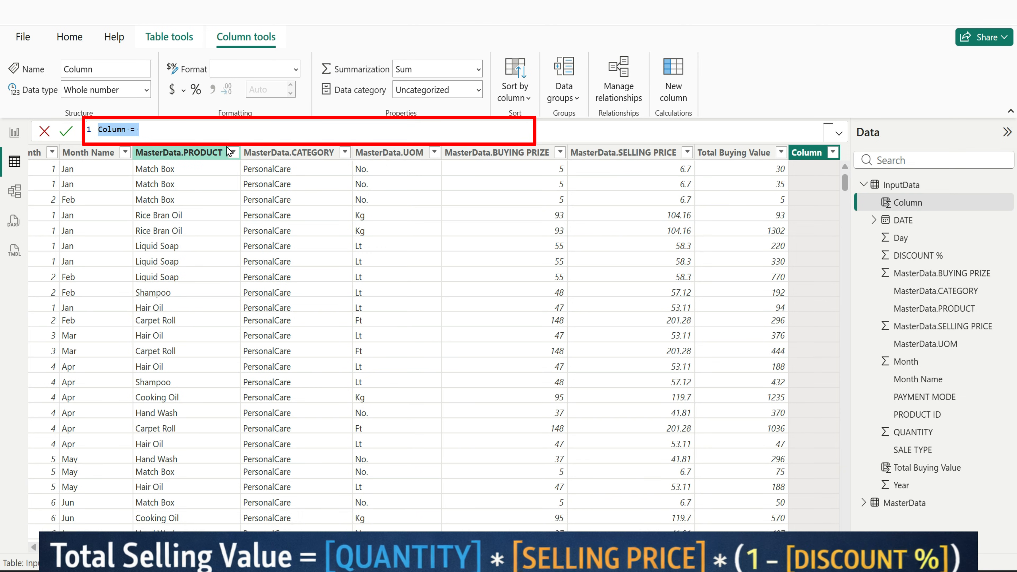
type("Total Sel")
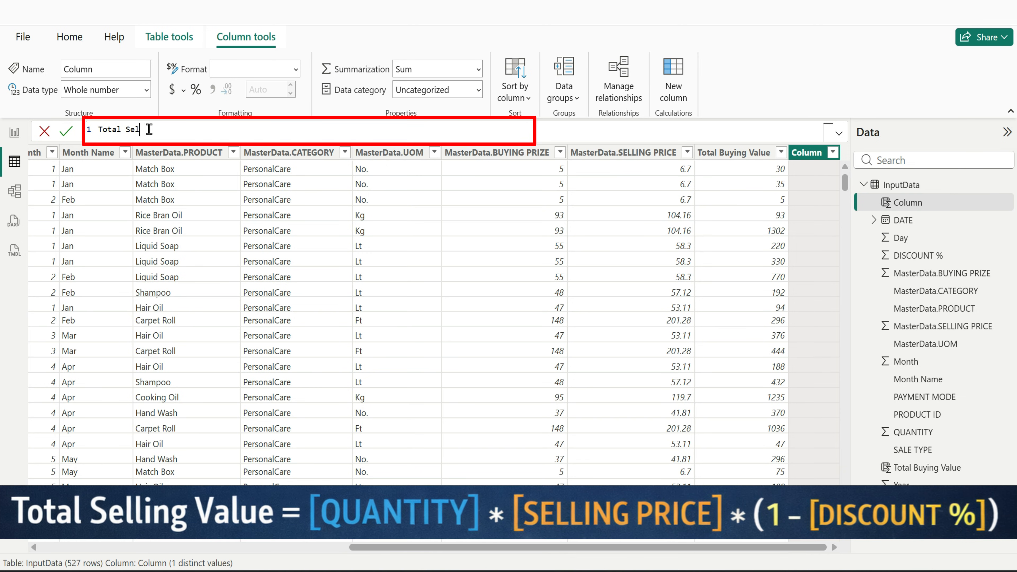
type("ling Value = qun")
key("BackSpace")
type("an")
key("Tab")
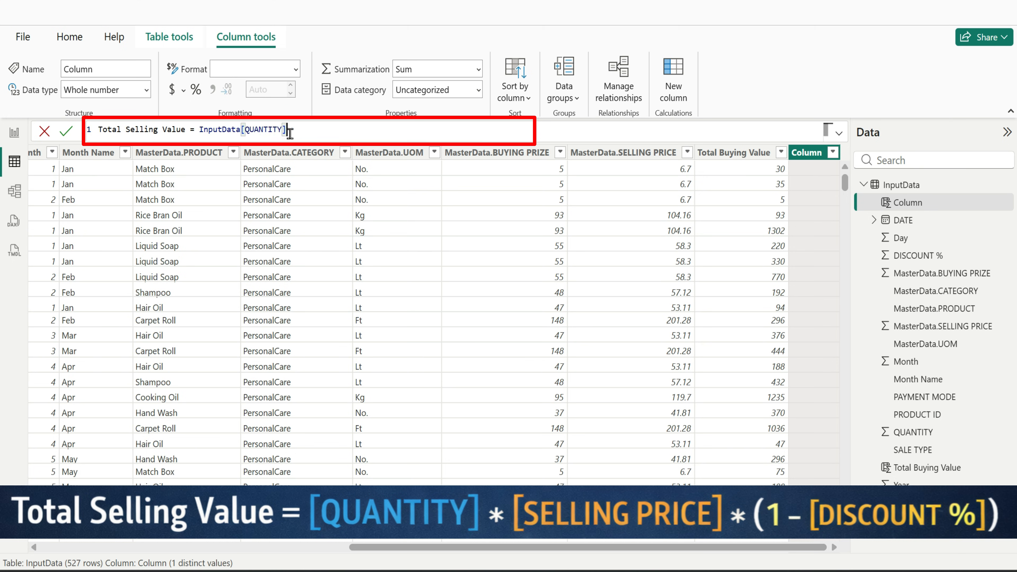
type("*sel")
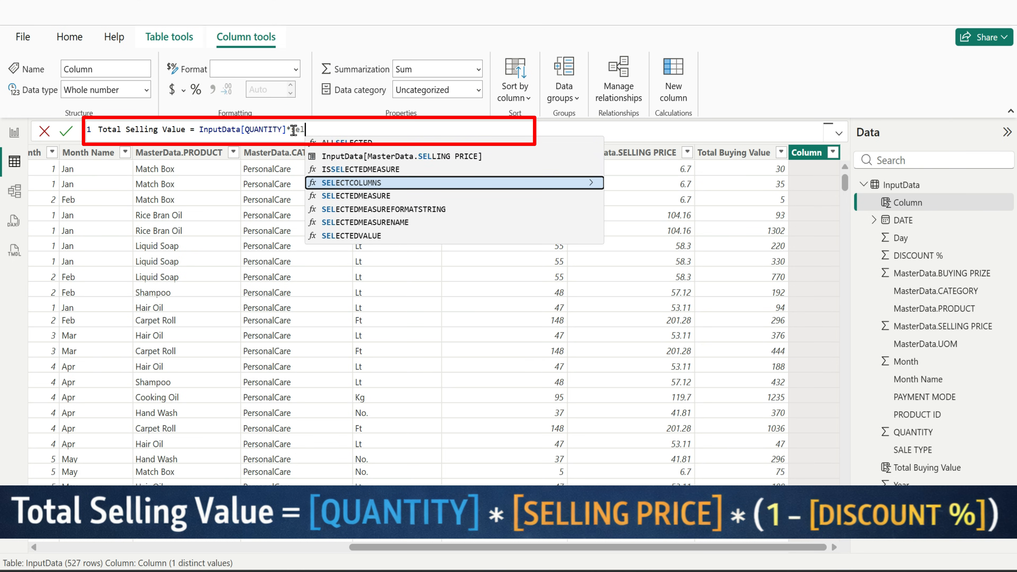
left_click(395, 157)
type("*")
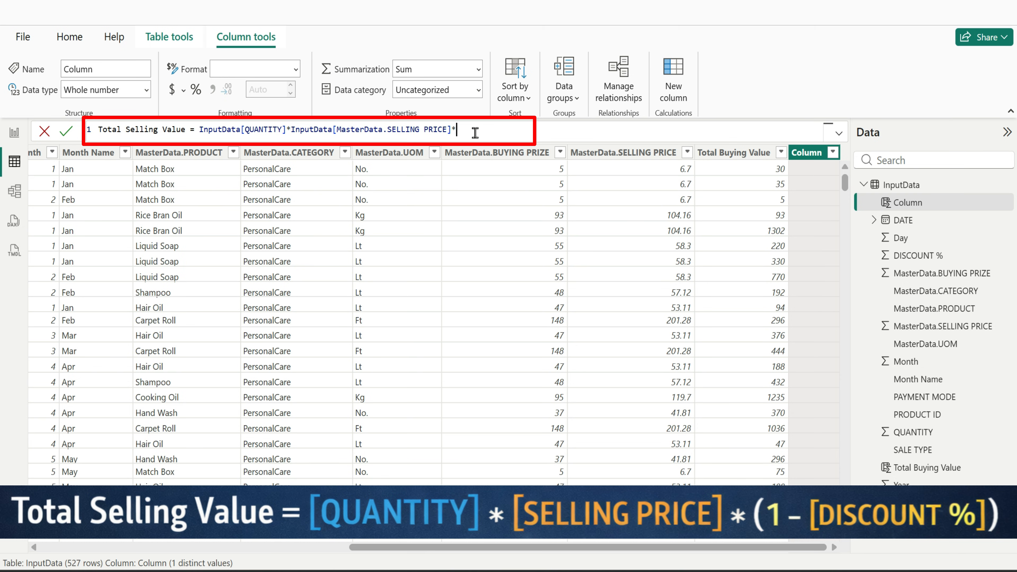
type("(1-dis")
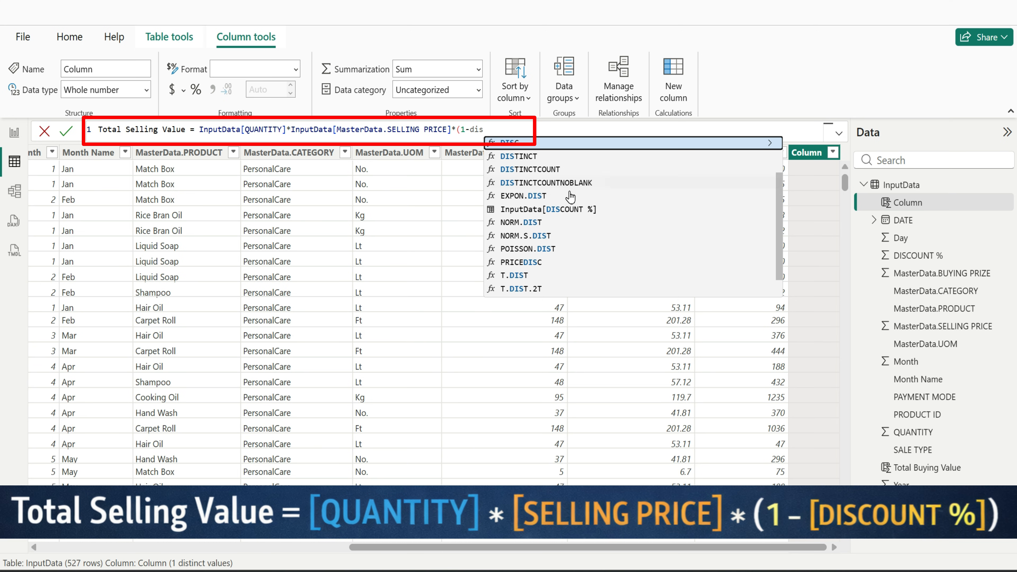
left_click(574, 208)
type(")")
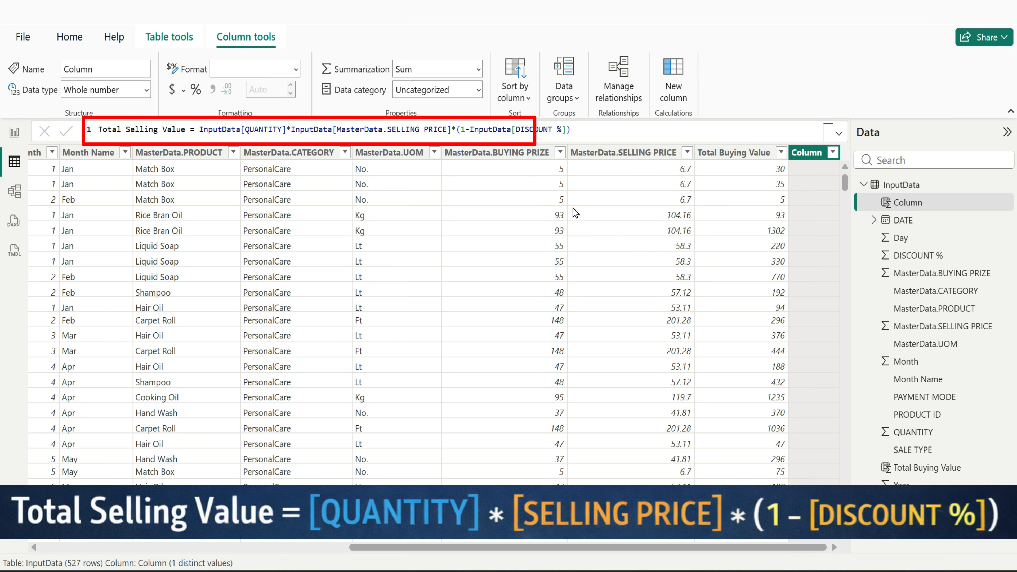
key("Return")
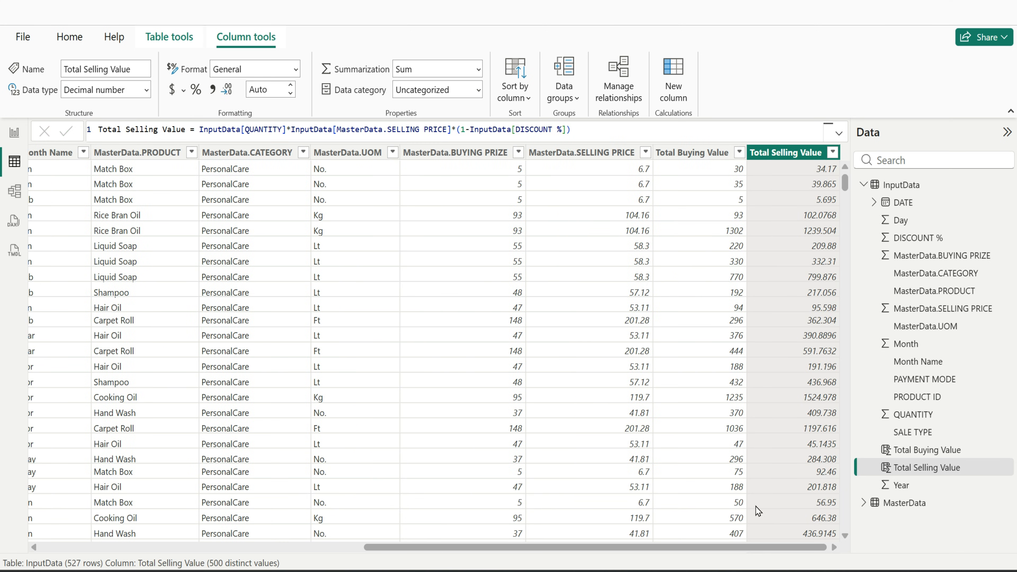
Create the InputData measure Profit = SUM(InputData[Total Selling Value])-SUM(InputData[Total Buying Value]) and format it as a whole number
left_click(907, 190)
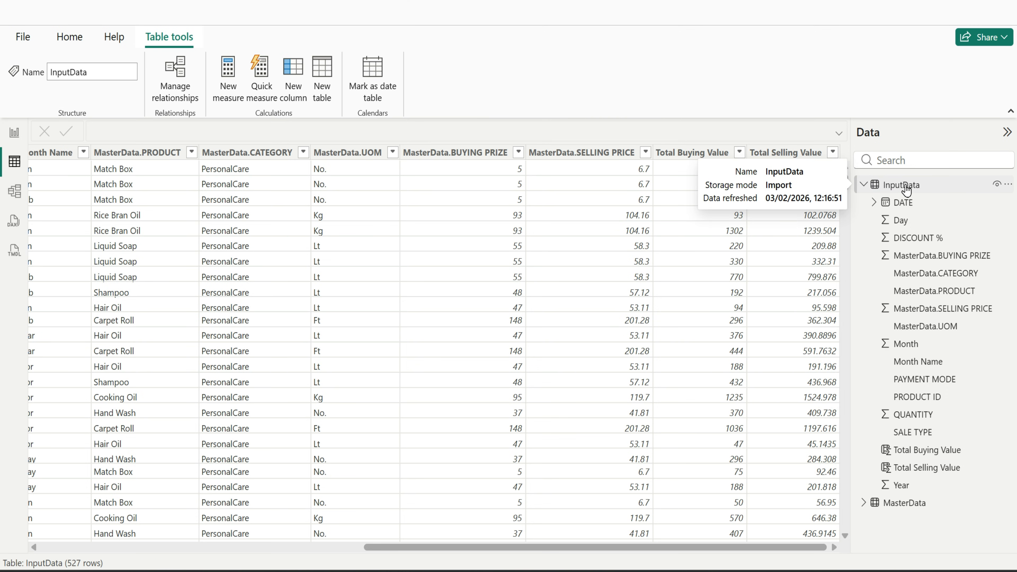
left_click(907, 190)
left_click(227, 92)
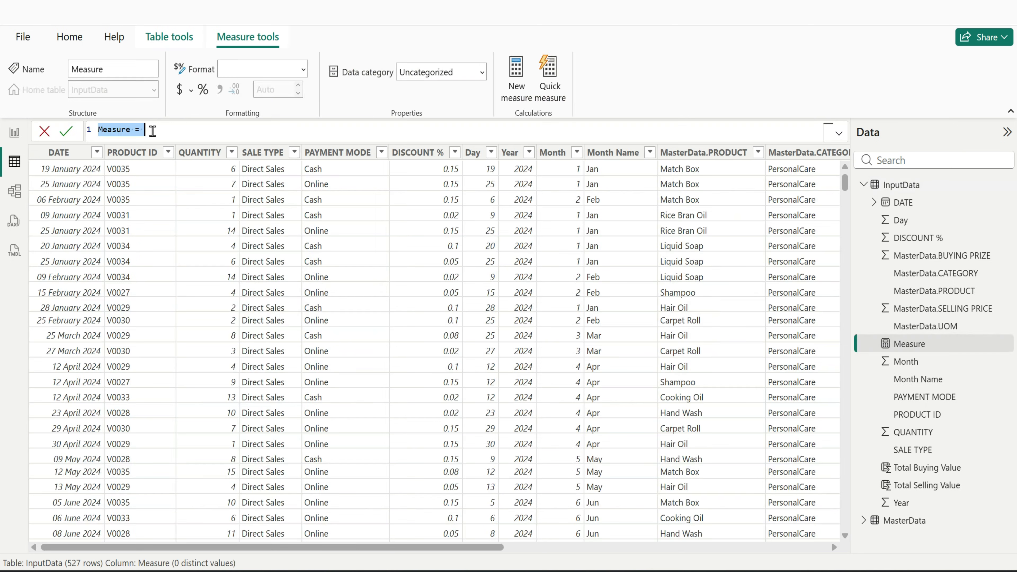
type("Profi")
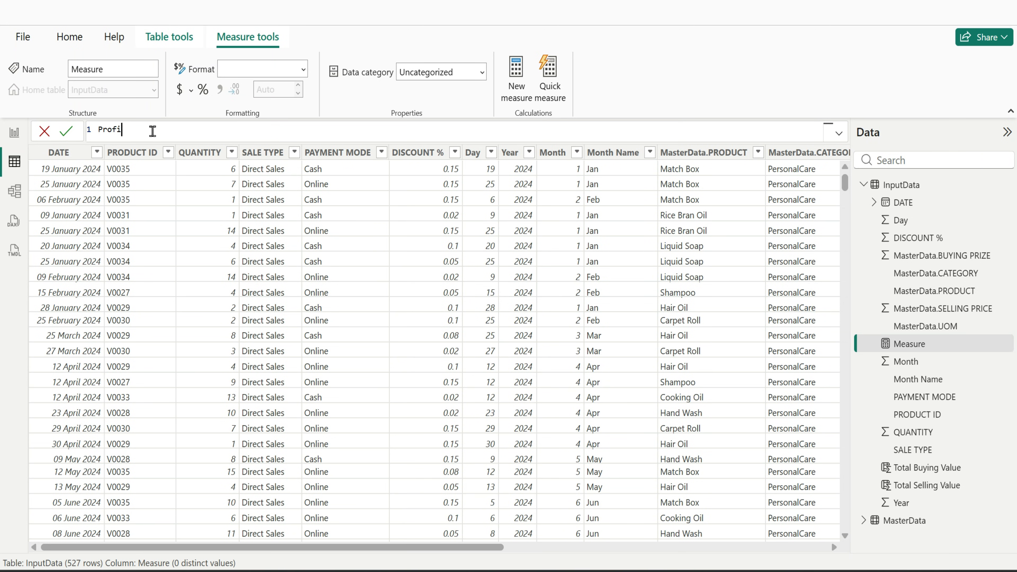
type("t = ")
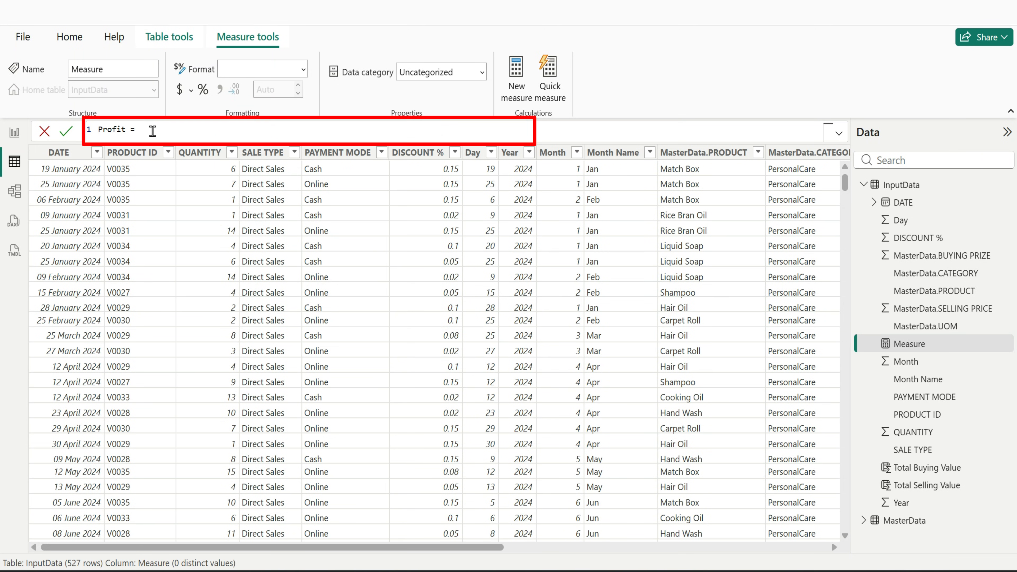
type("sum")
key("Tab")
type("Tota")
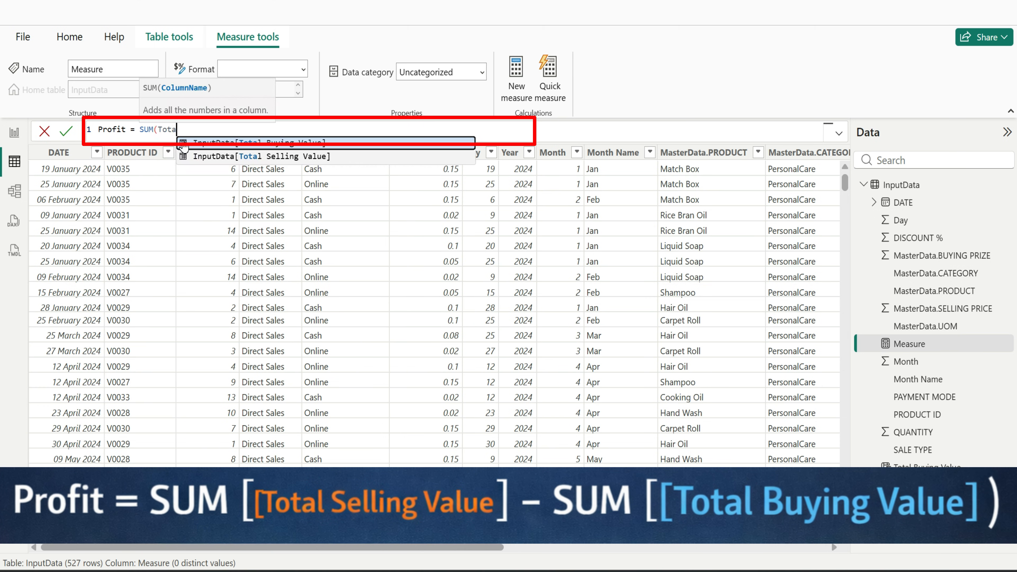
left_click(268, 156)
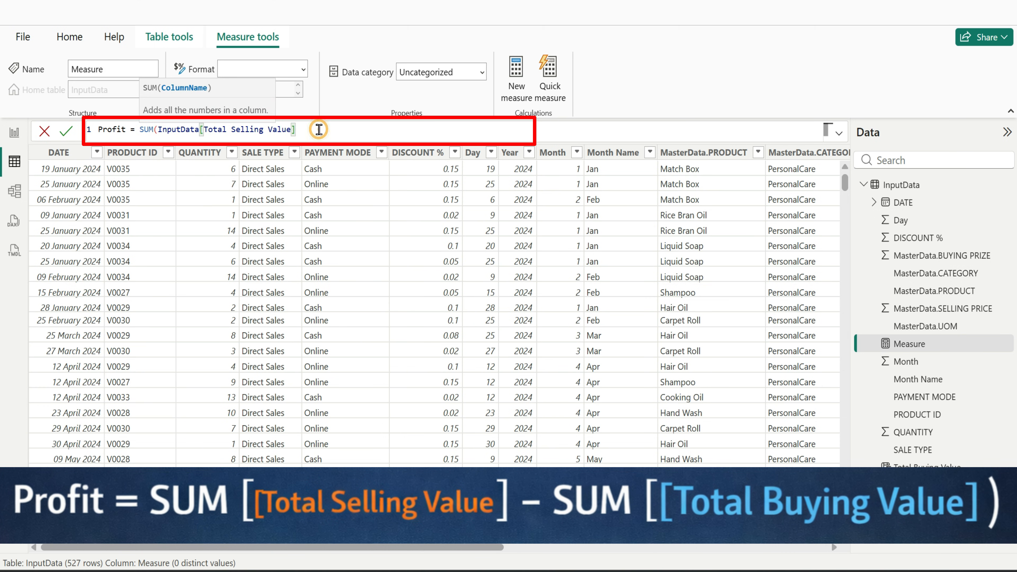
type(")-sum")
key("Tab")
type("tota")
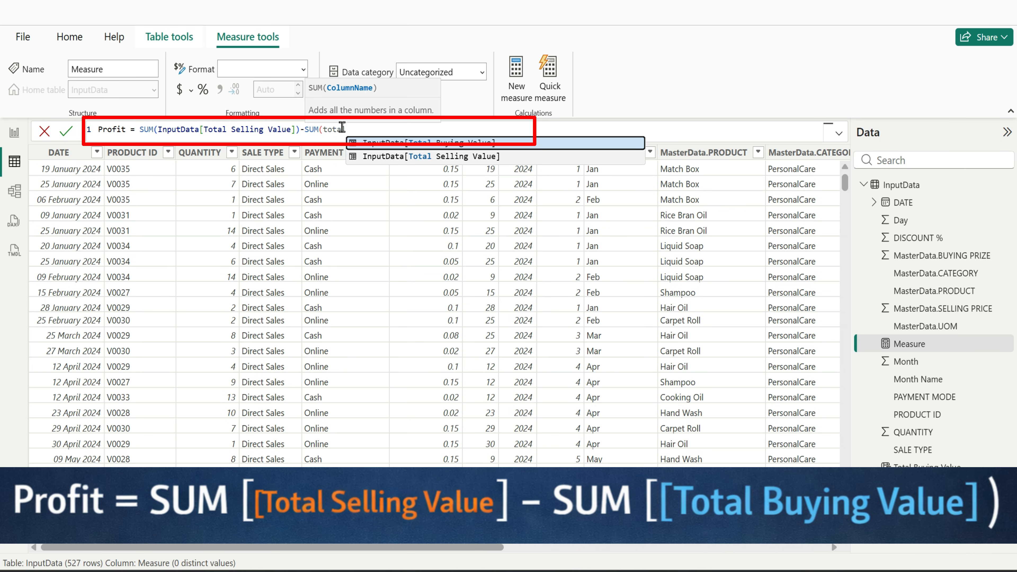
left_click(484, 144)
type(")")
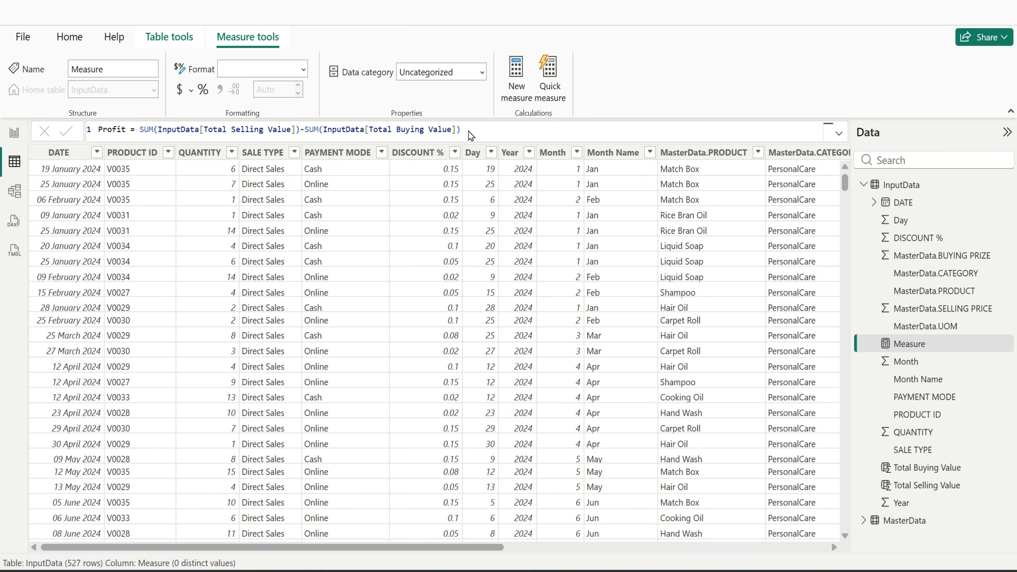
key("Return")
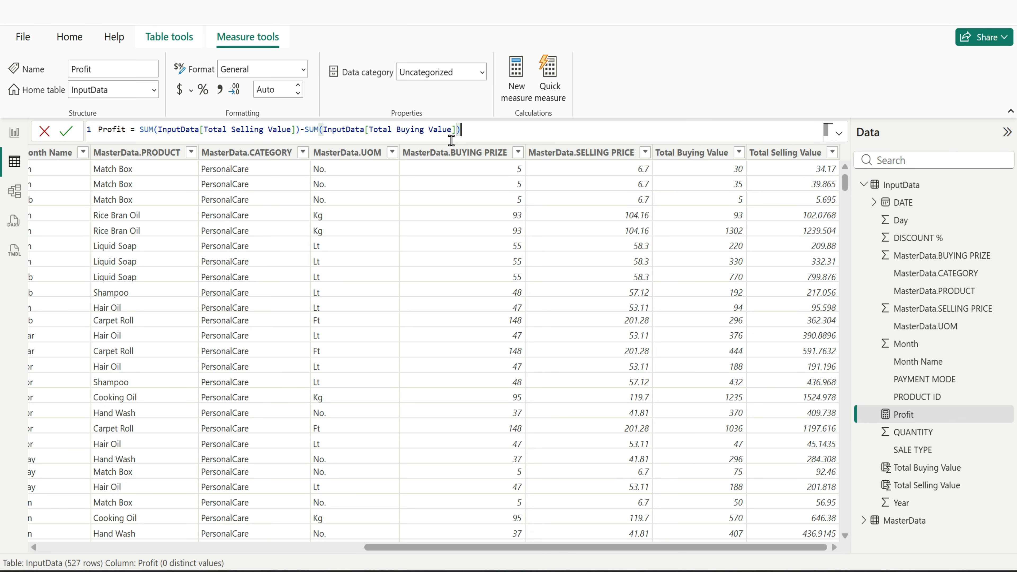
left_click(302, 69)
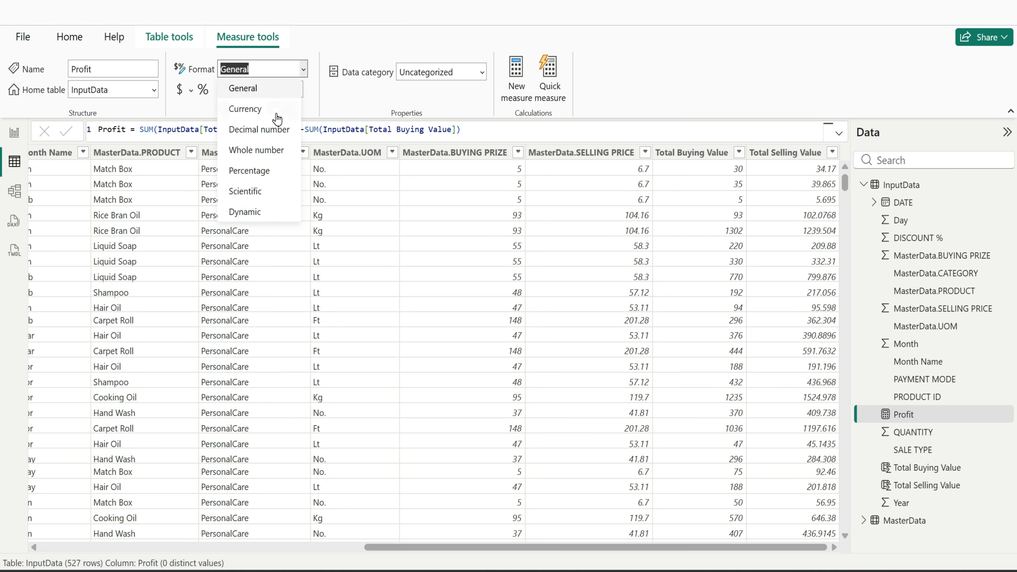
left_click(277, 151)
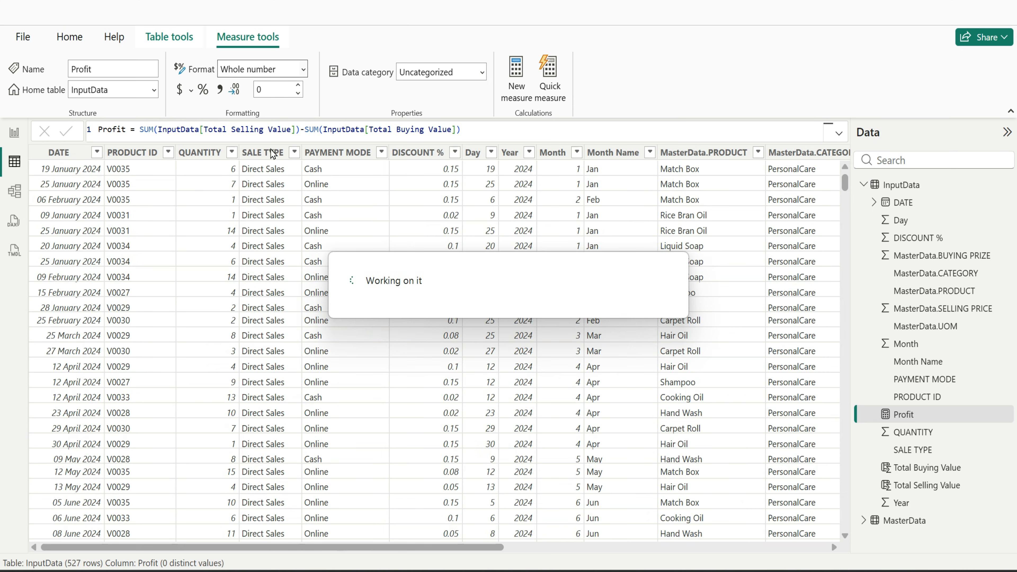
Create the InputData measure Profit % = [Profit]/SUM(InputData[Total Buying Value]) and format it as a percentage
left_click(520, 77)
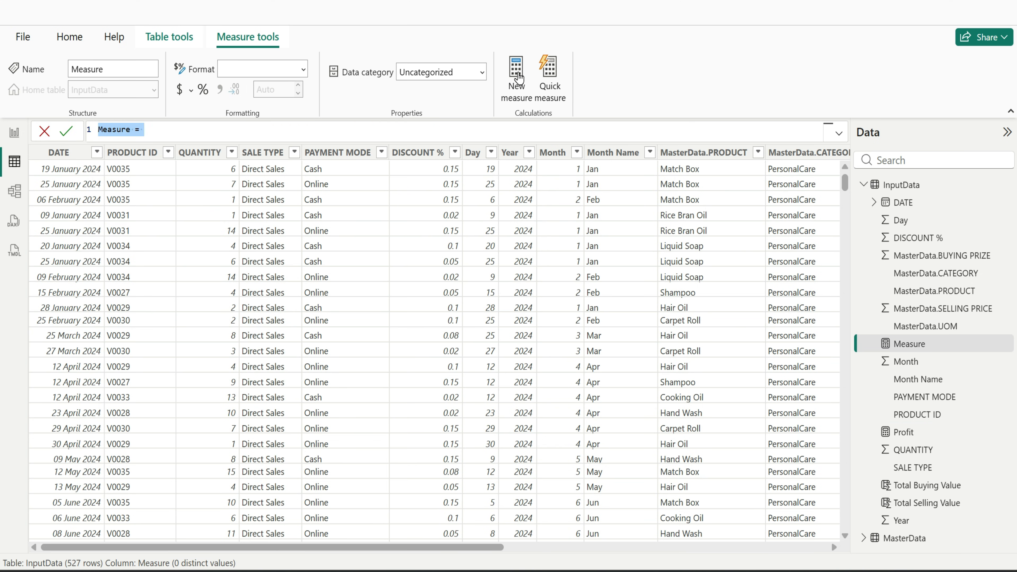
type("Profit %=")
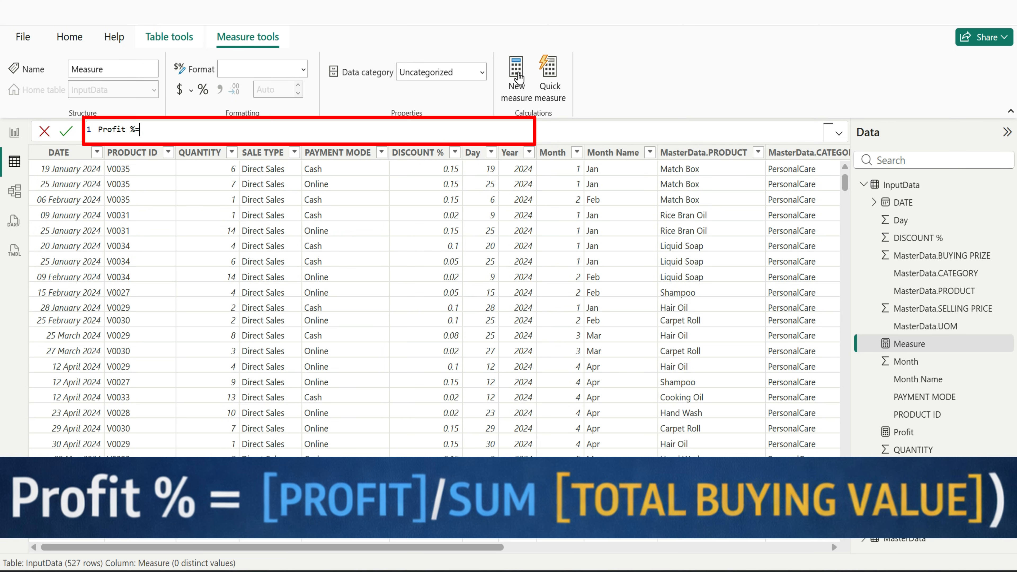
type("[Profit]")
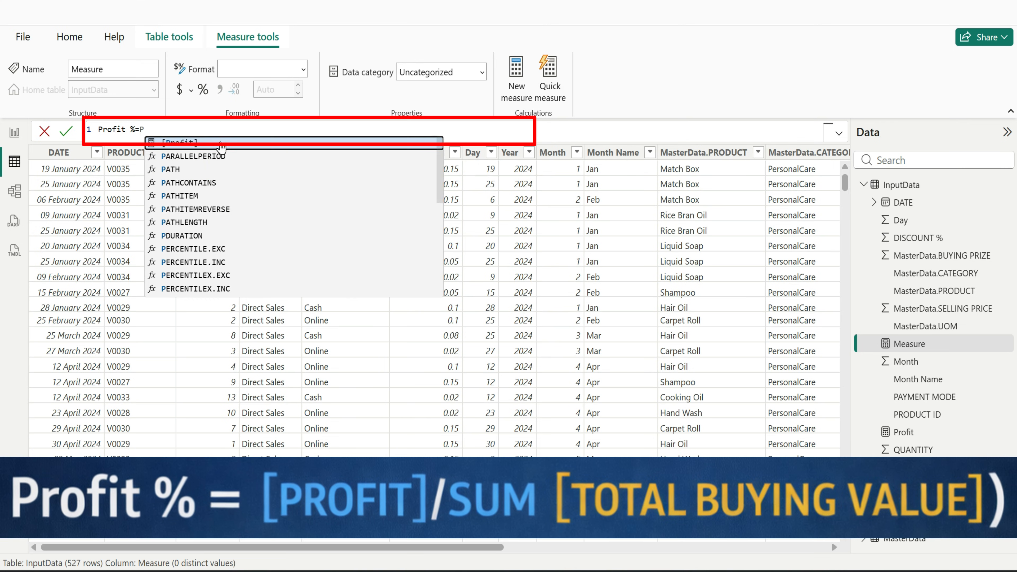
type("/SUM(")
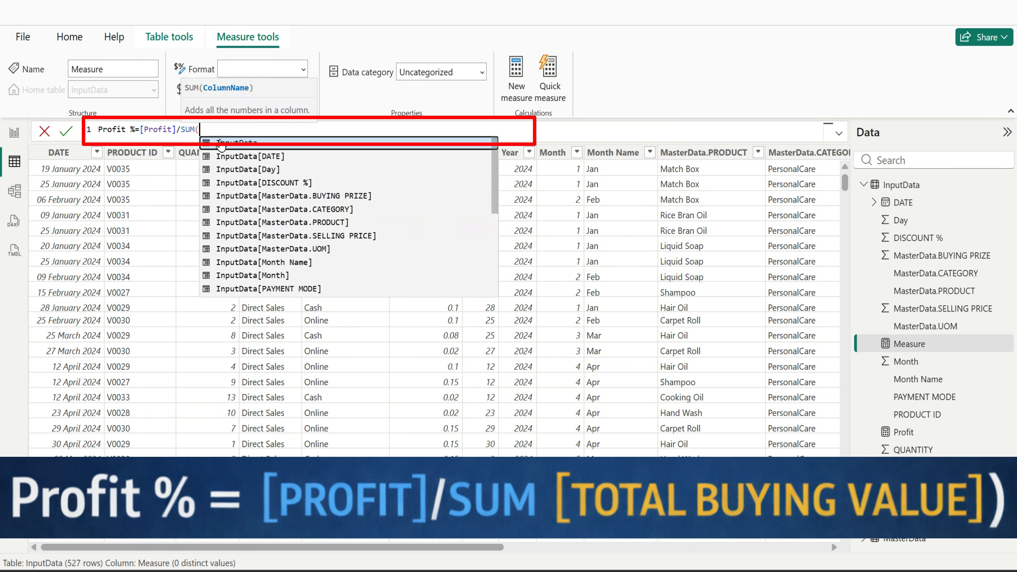
type("tot")
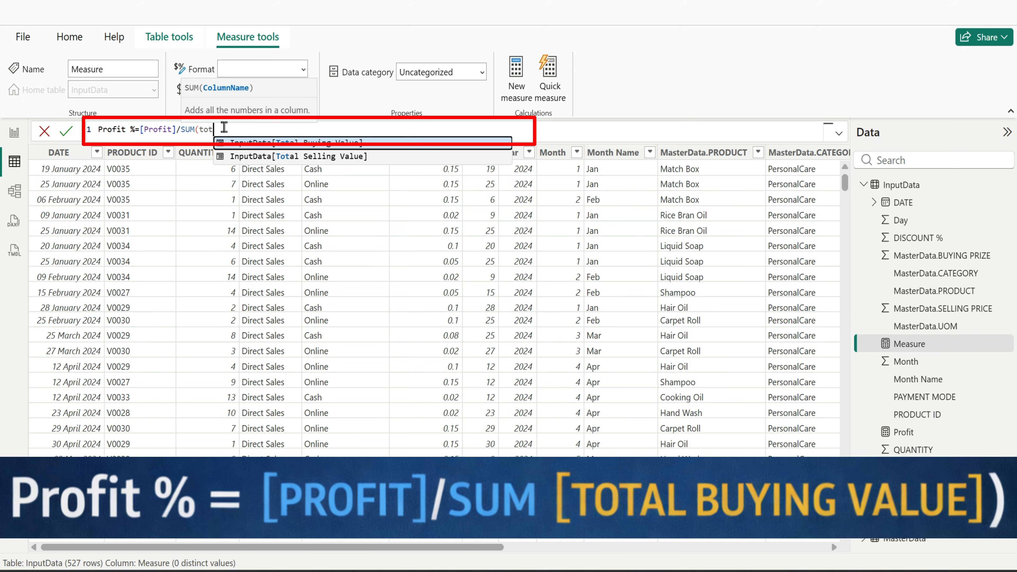
left_click(323, 143)
type(")")
key("Return")
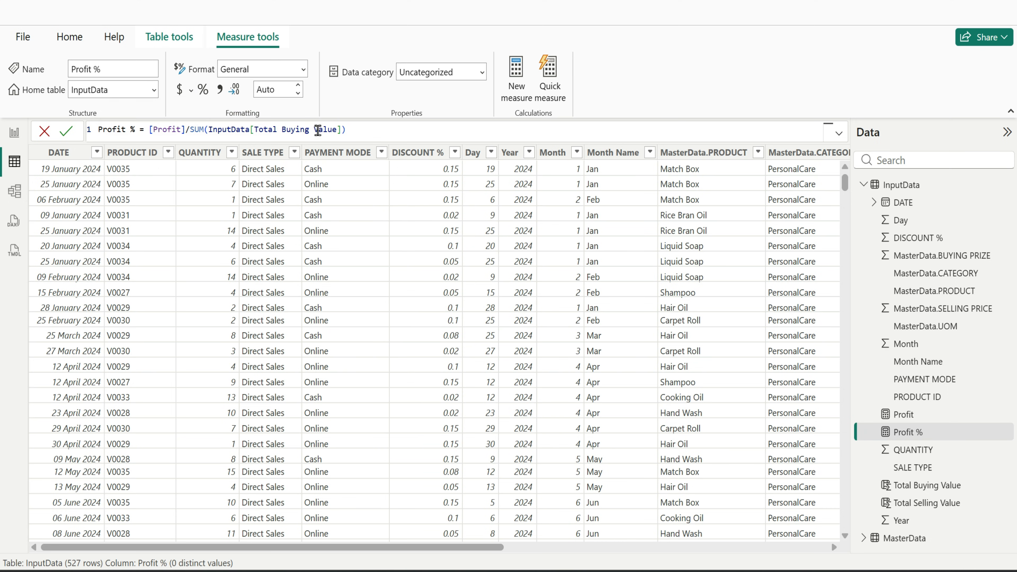
left_click(204, 89)
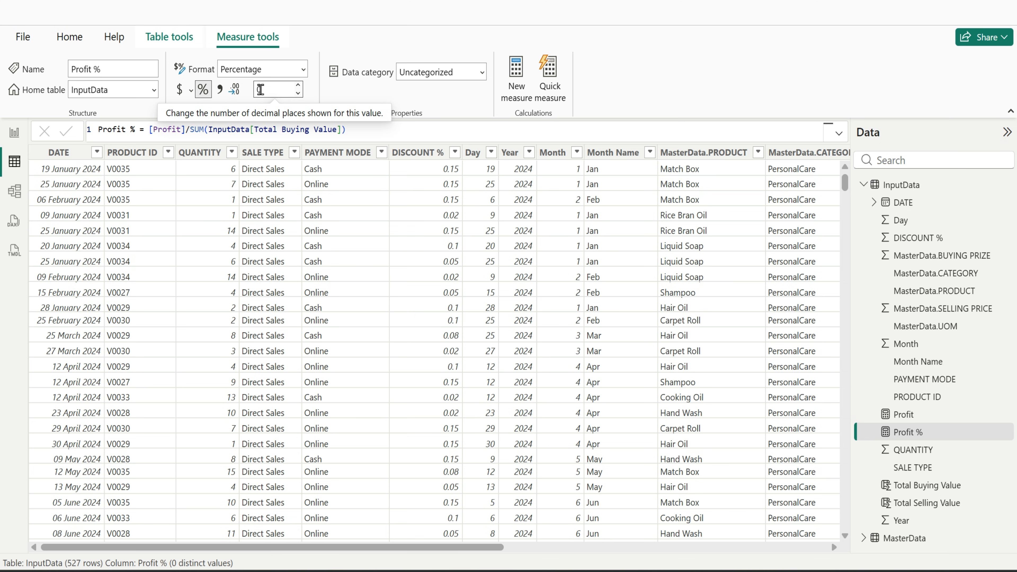
key("Return")
Insert a rectangle shape on the blank report page and shrink it to a small block in the page's upper-left corner
left_click(15, 136)
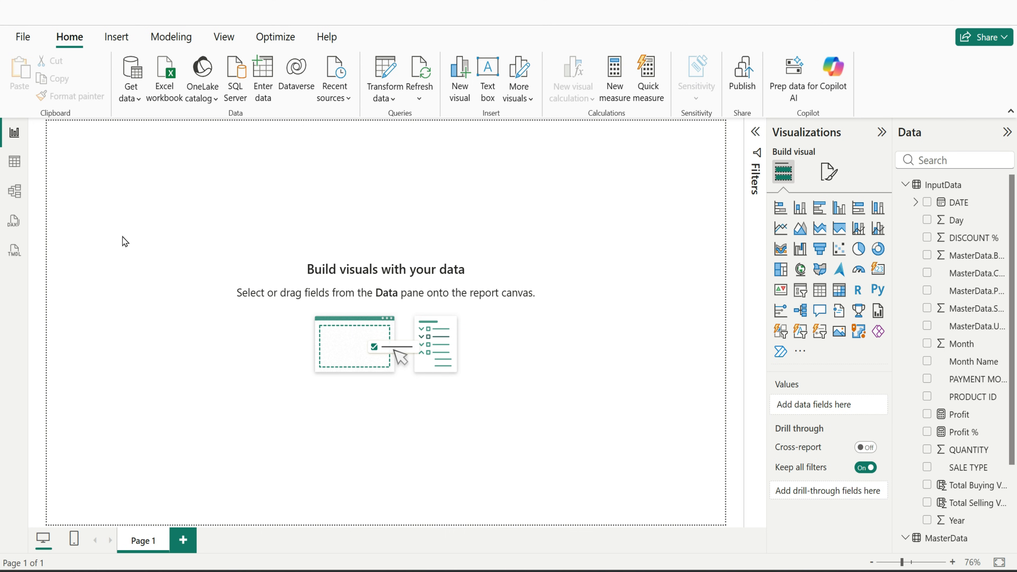
left_click(117, 38)
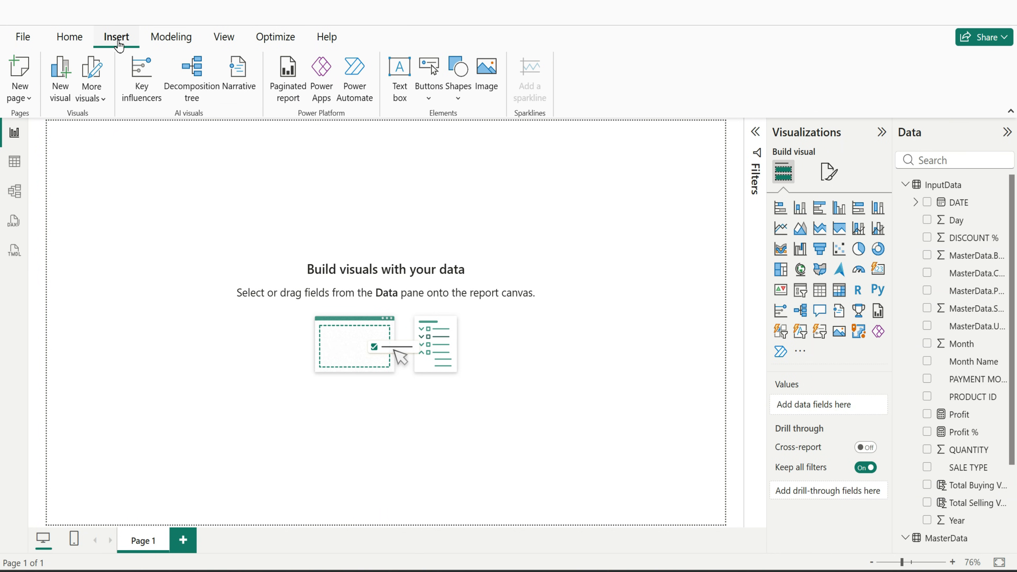
left_click(459, 104)
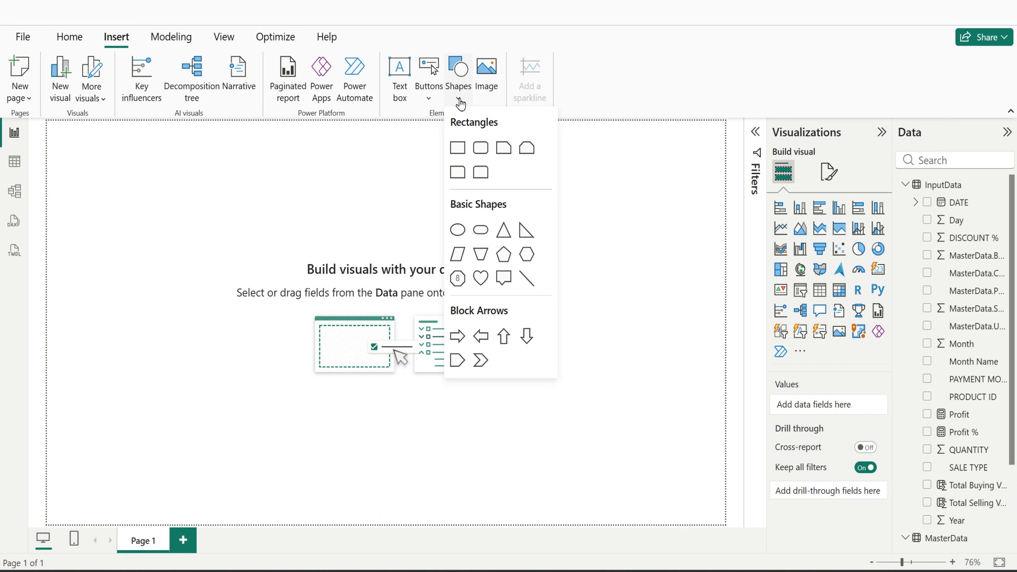
left_click(458, 148)
left_click_drag(163, 283, 97, 195)
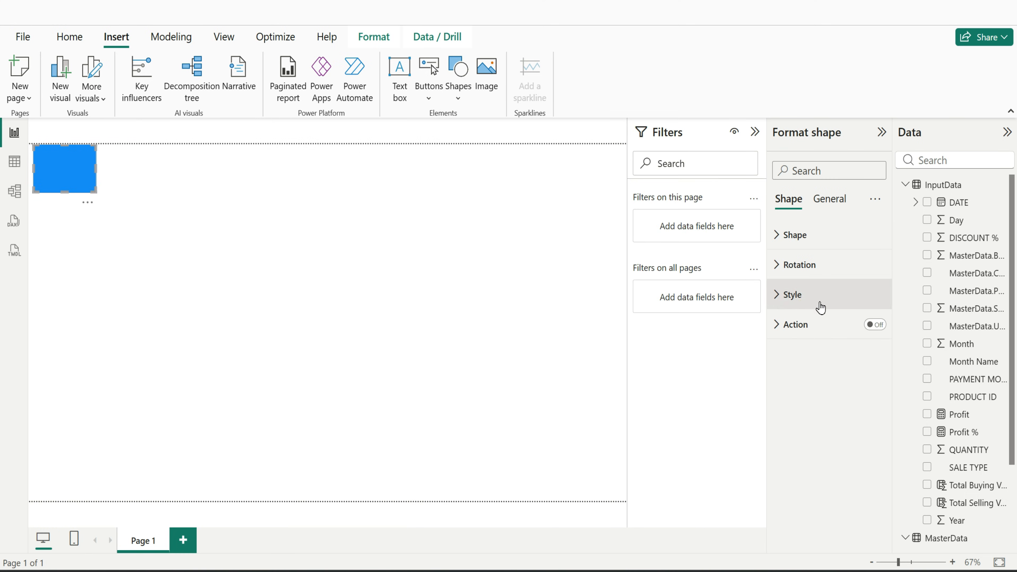
Set the rectangle's fill color to #143E7A
left_click(793, 295)
left_click(805, 367)
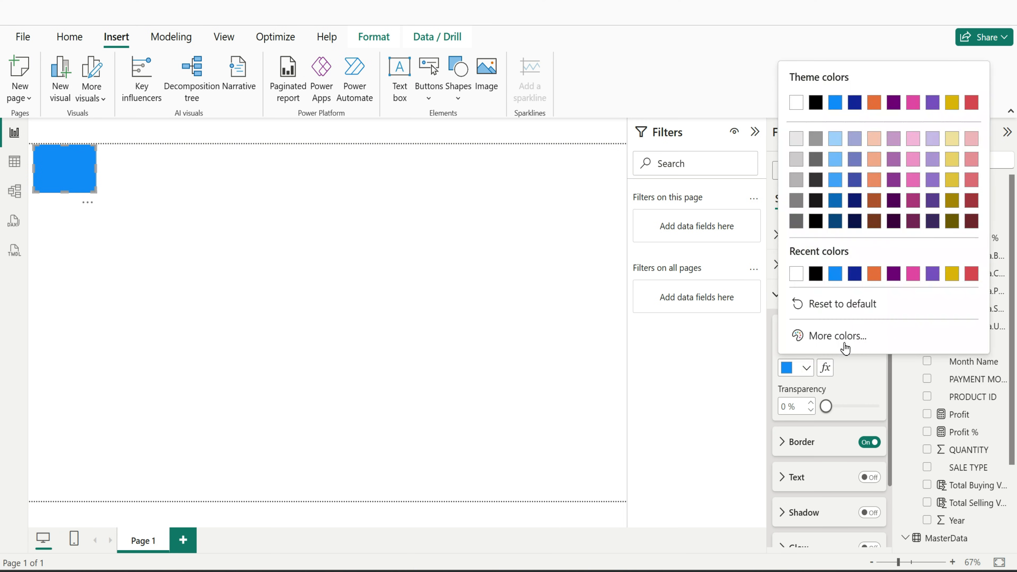
left_click(837, 335)
left_click_drag(843, 310, 792, 306)
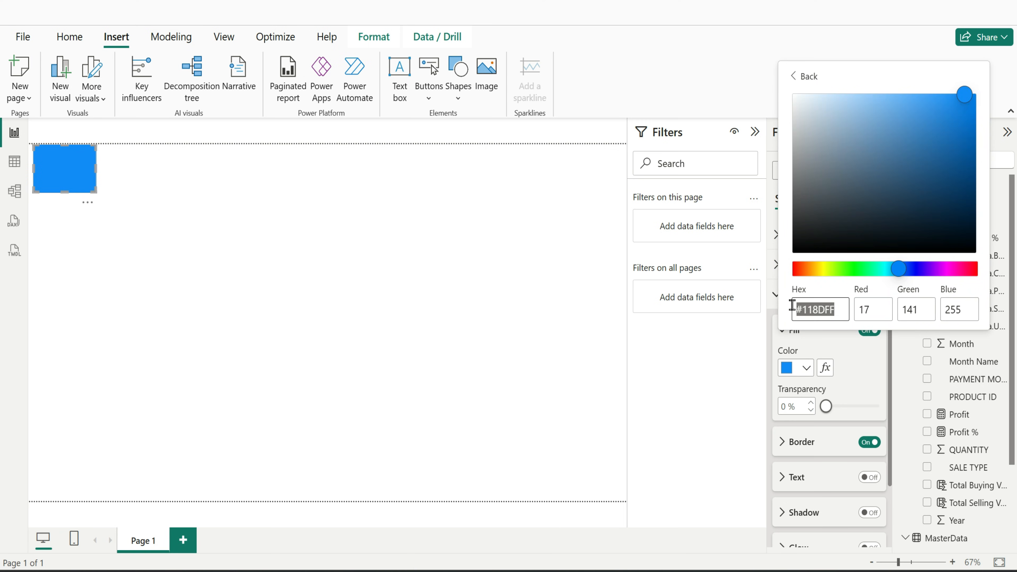
type("#143E7A")
left_click(785, 440)
left_click(784, 441)
left_click(785, 364)
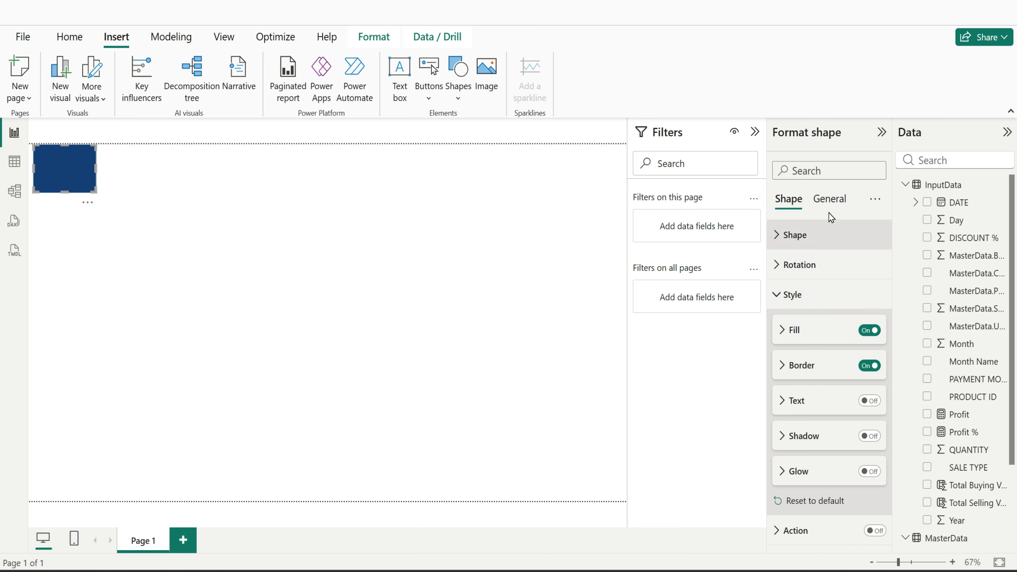
Set the rectangle's height to 90 and width to 107
left_click(829, 199)
left_click(833, 234)
double_click(787, 309)
type("90")
double_click(799, 347)
type("107")
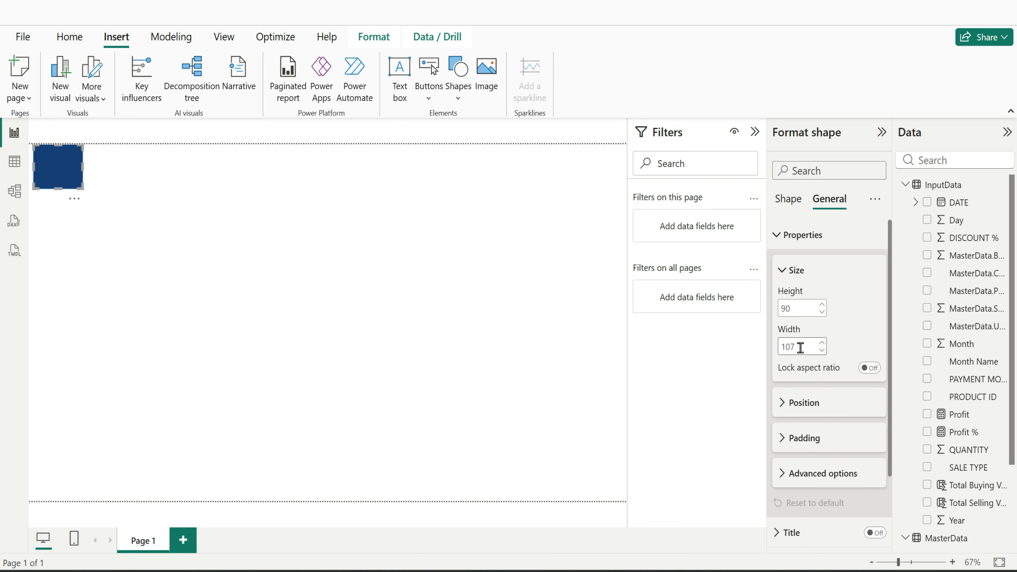
left_click(804, 402)
Insert the White - LOGO picture as an image and shrink it to sit over the dark blue rectangle
left_click(486, 72)
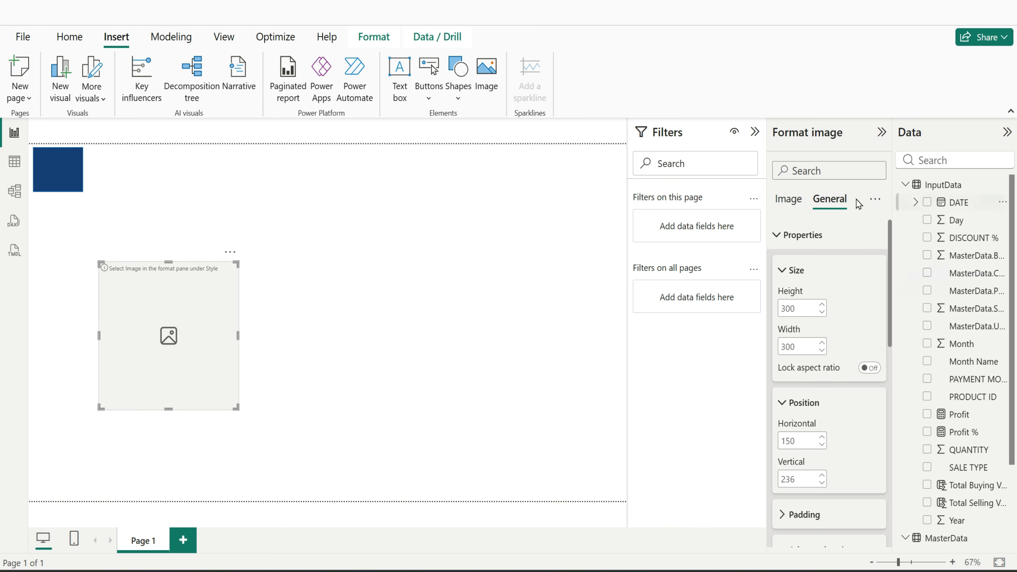
left_click(787, 199)
left_click(811, 346)
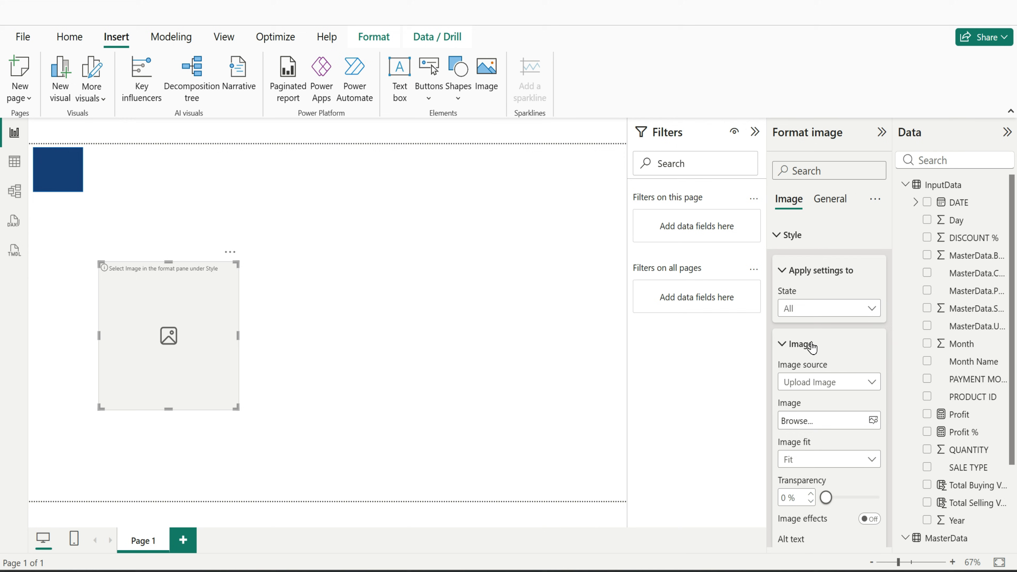
left_click(872, 420)
left_click(351, 232)
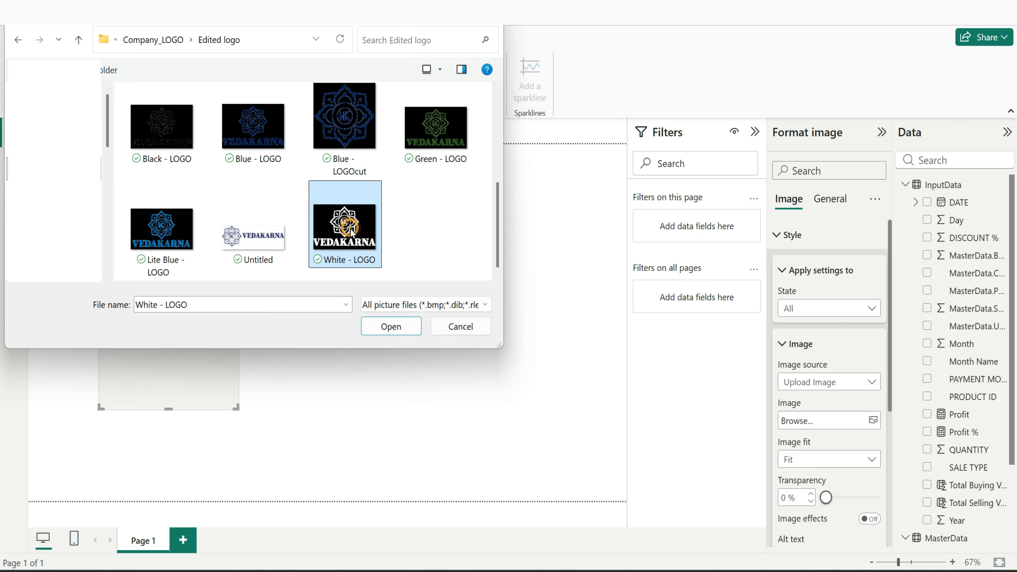
left_click(408, 333)
left_click_drag(236, 407, 71, 188)
Turn on the shadow effect for the logo image and for the blue rectangle behind it
left_click(833, 200)
left_click(816, 294)
scroll(844, 421, "down", 2)
scroll(845, 420, "down", 1)
left_click(869, 440)
left_click(200, 256)
left_click(52, 192)
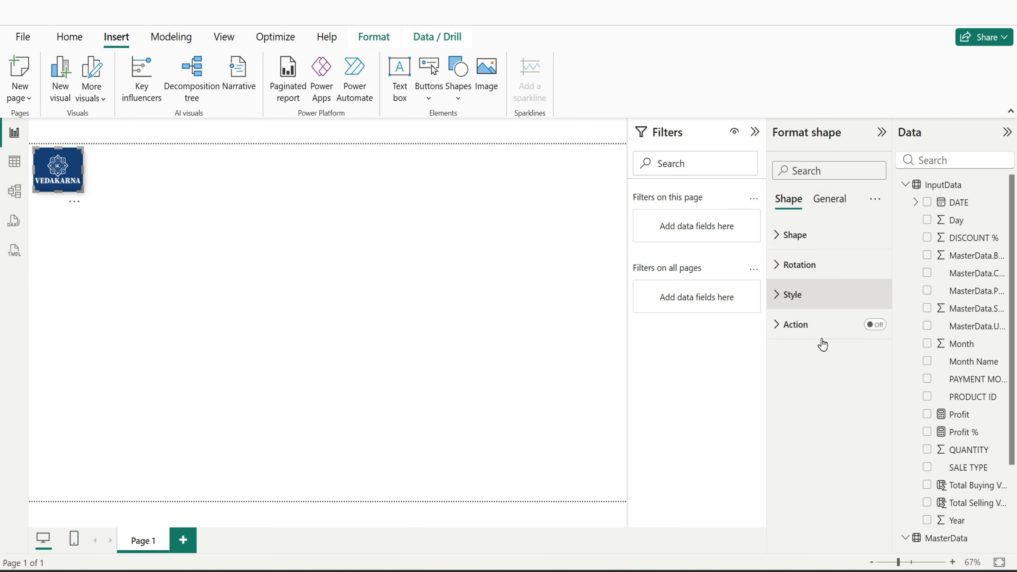
left_click(833, 236)
left_click(834, 200)
left_click(815, 294)
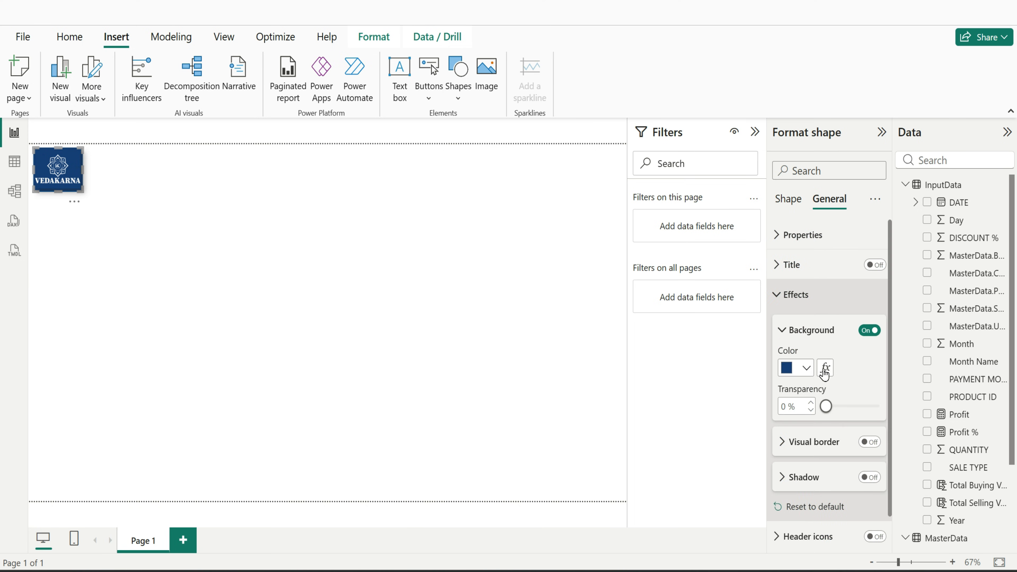
left_click(868, 478)
left_click(272, 289)
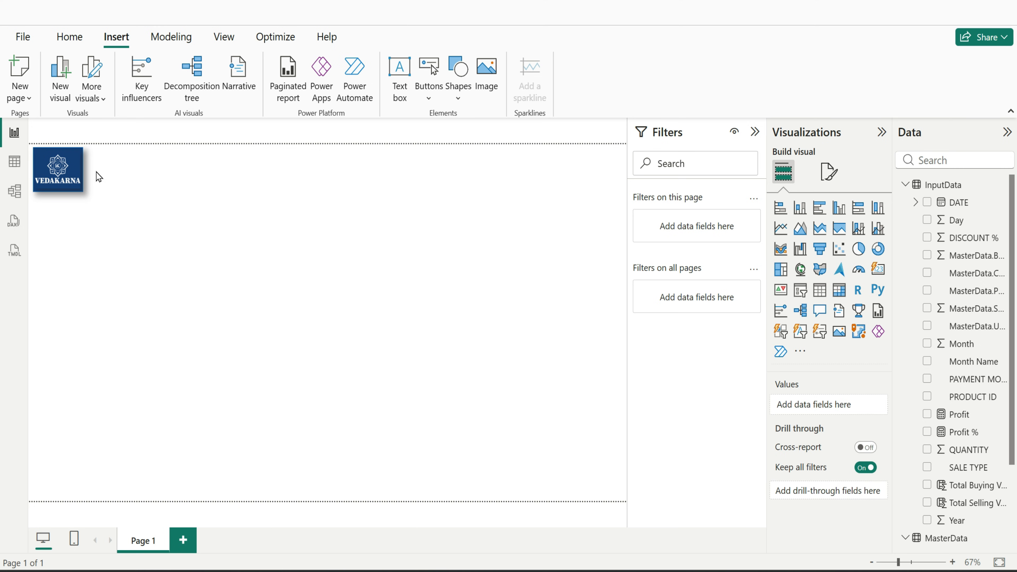
Insert a text box on the report page containing the title SALES DASHBOARD
left_click(401, 87)
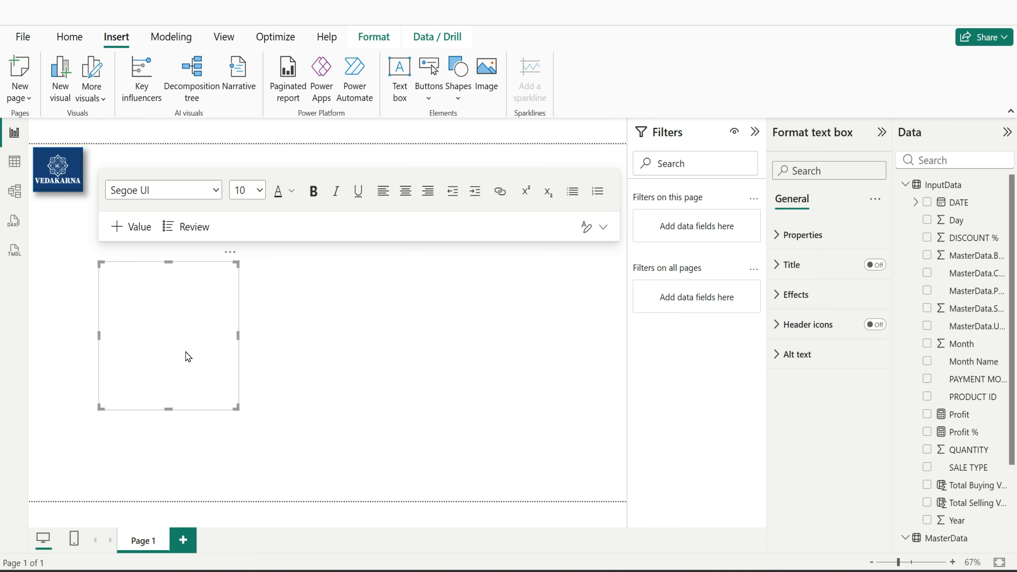
left_click(123, 284)
type("SALES DASHBOARD")
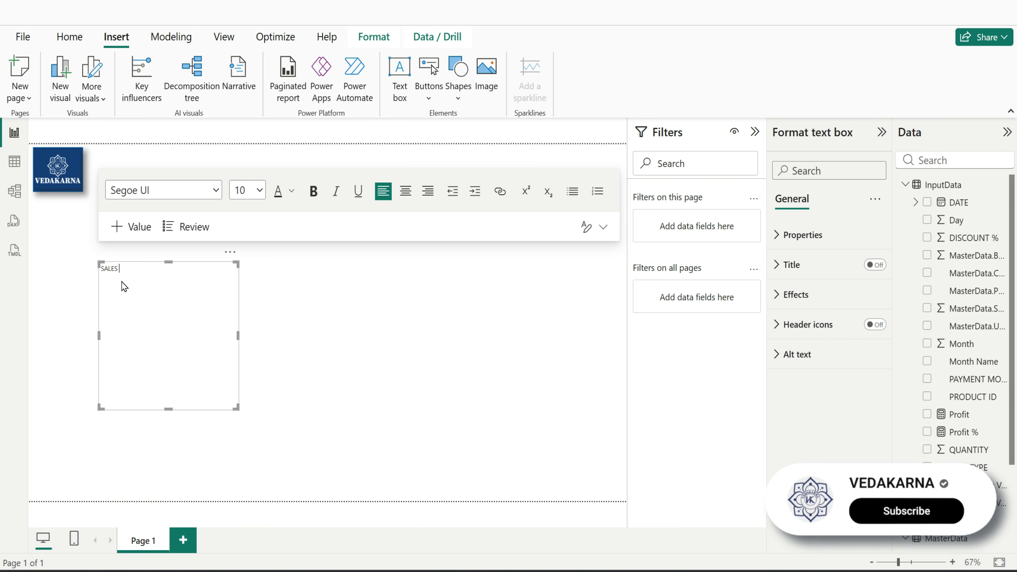
Format the SALES DASHBOARD text as 44-point, bold and centered
left_click_drag(144, 269, 165, 268)
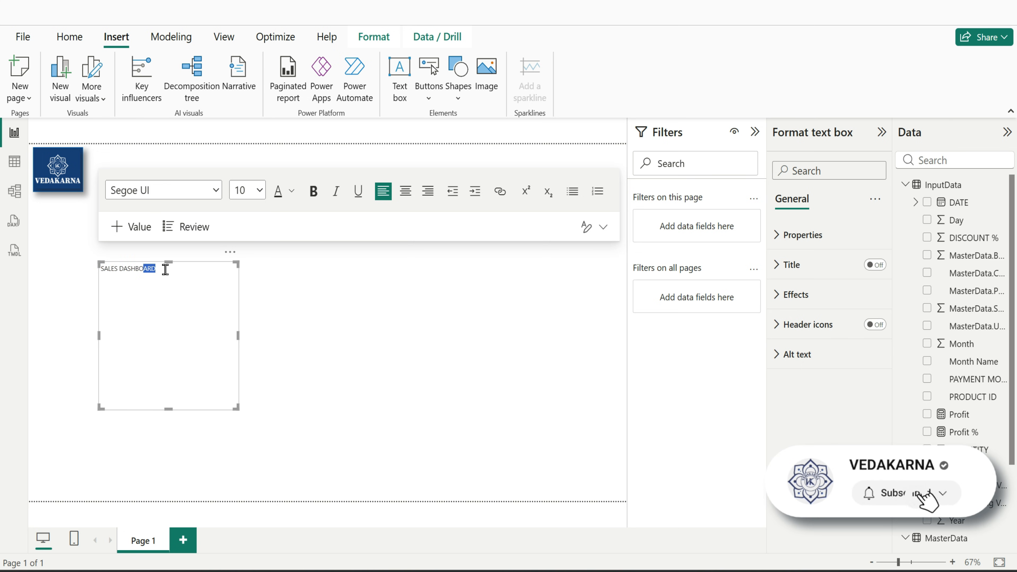
key("ctrl+a")
left_click(260, 191)
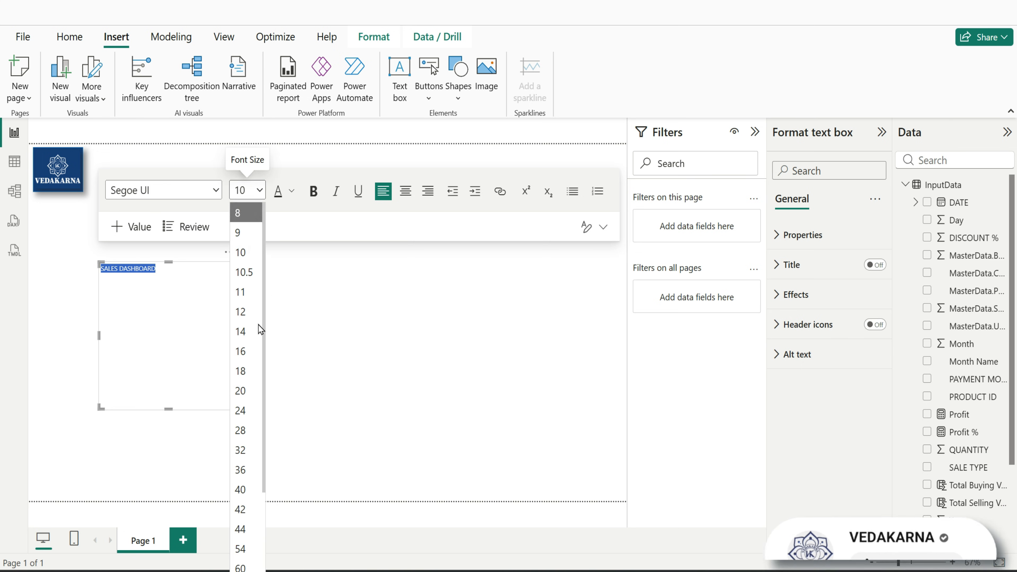
left_click(250, 530)
left_click(313, 190)
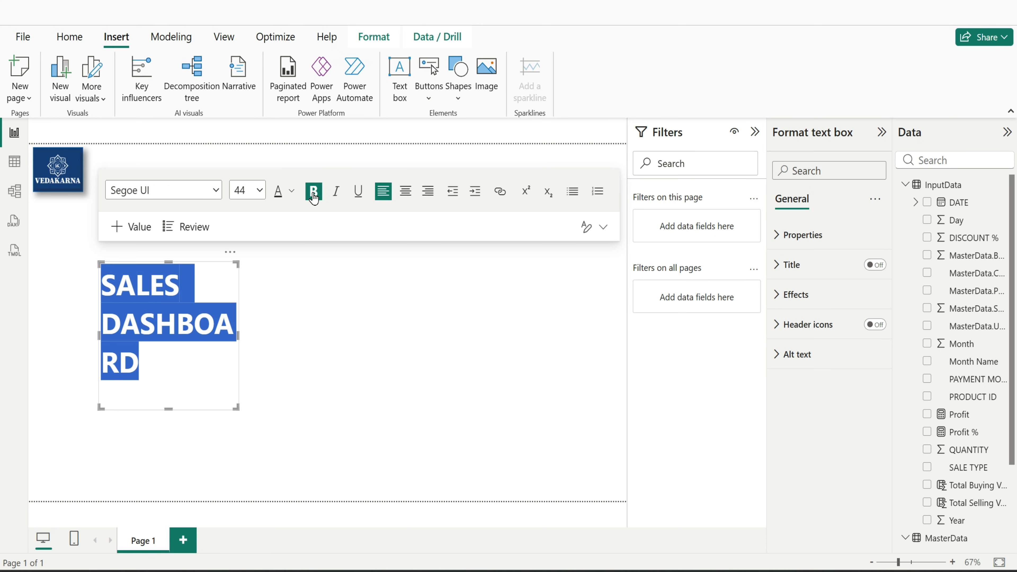
left_click(405, 190)
Resize the title text box to a single-line banner with height 90 and width 758
left_click_drag(238, 343, 444, 342)
left_click_drag(271, 408, 271, 321)
left_click(834, 248)
double_click(798, 309)
type("90")
double_click(796, 346)
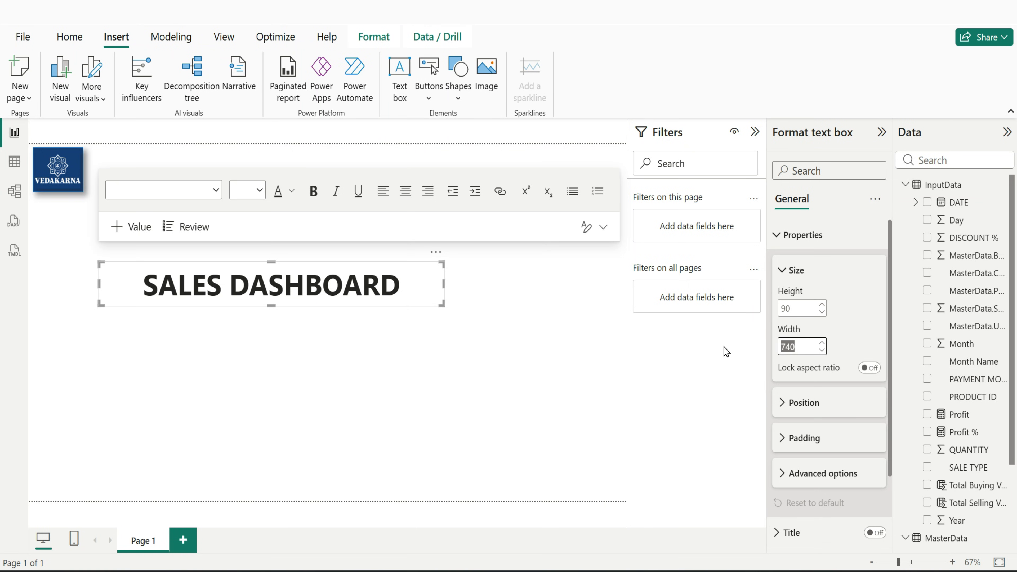
type("758")
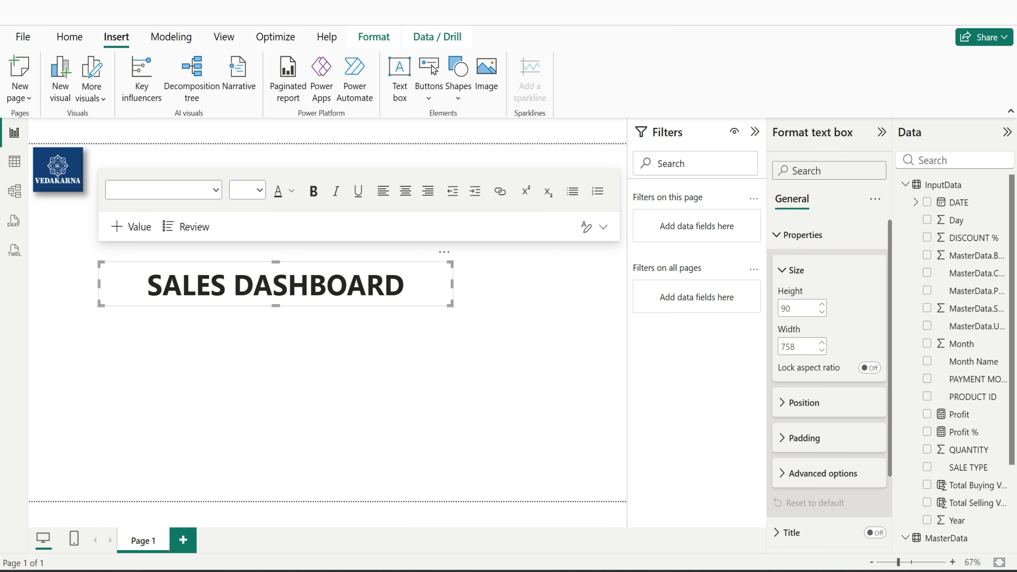
left_click(817, 402)
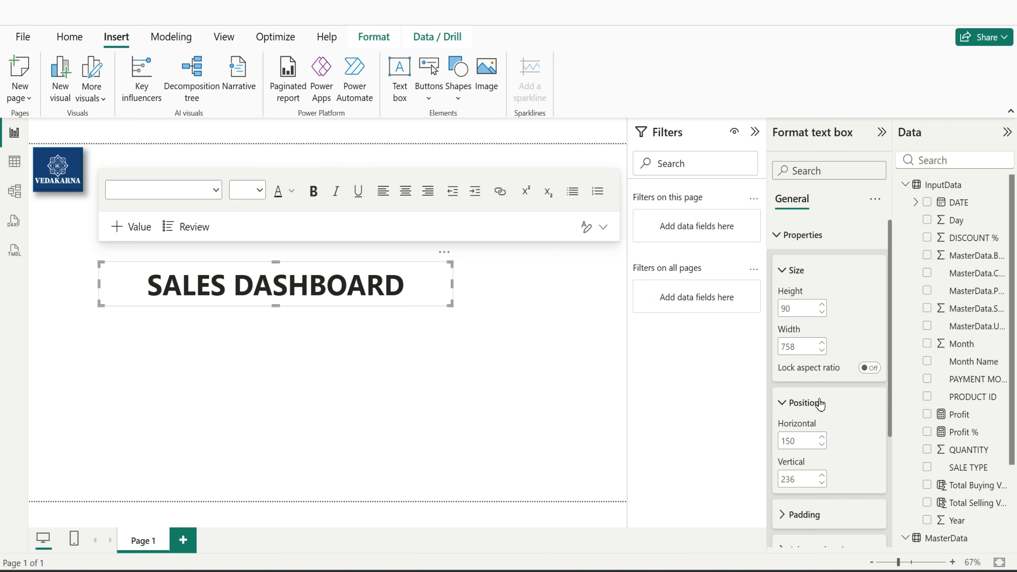
left_click(817, 402)
Set the title text box's background color to #143E7A
scroll(840, 412, "down", 3)
left_click(816, 468)
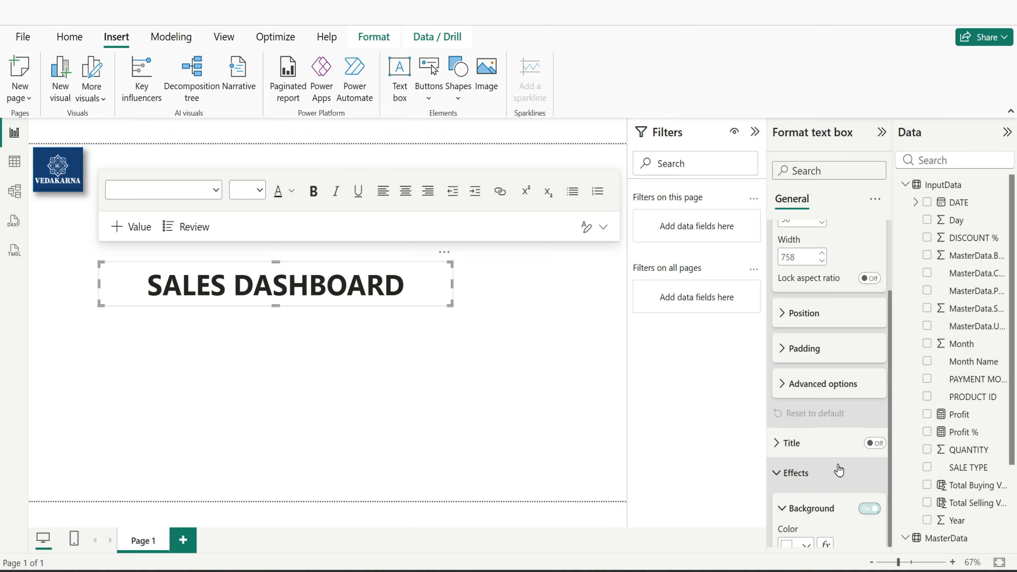
scroll(836, 440, "down", 3)
left_click(801, 399)
left_click(828, 367)
left_click_drag(836, 341, 758, 342)
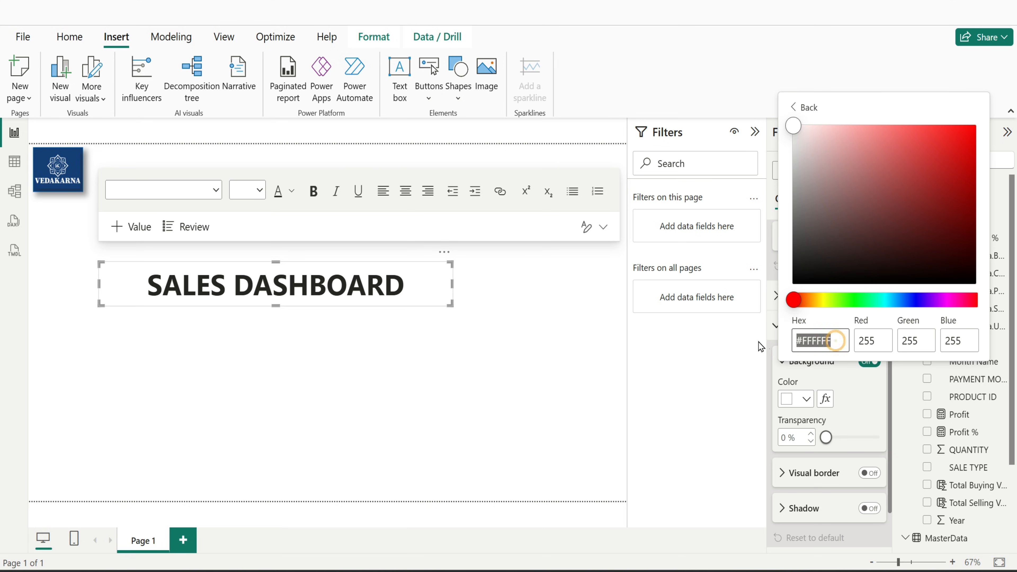
type("#143E7A")
left_click(757, 342)
Change the font color of the SALES DASHBOARD text to white
left_click(292, 191)
left_click(263, 278)
left_click_drag(417, 288, 127, 279)
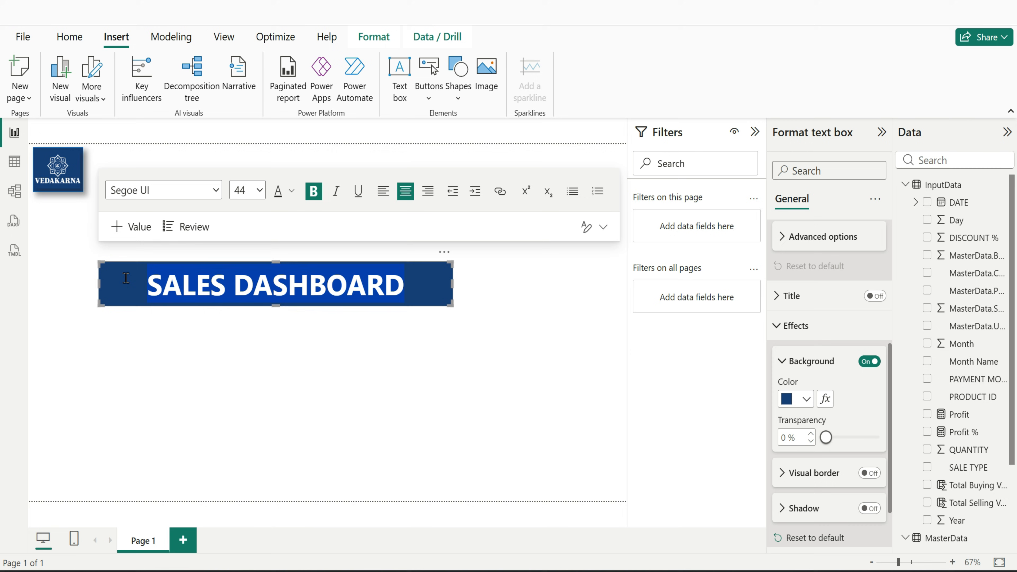
left_click(293, 192)
left_click(307, 242)
Move the title banner up beside the logo block, aligned with its upper edge
left_click(445, 319)
left_click_drag(445, 290, 438, 197)
left_click(454, 204)
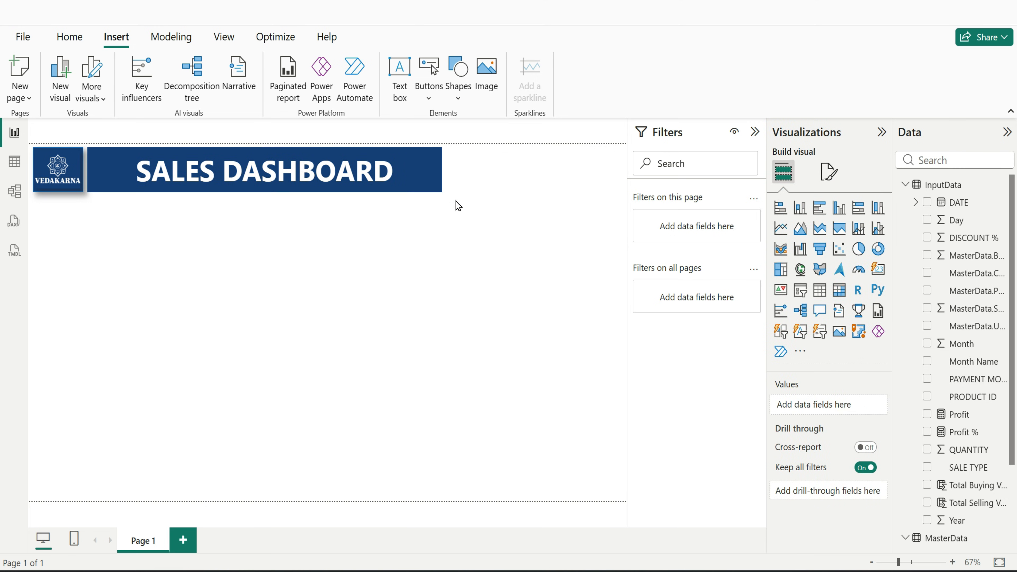
Turn on the shadow effect for the SALES DASHBOARD text box
left_click(439, 195)
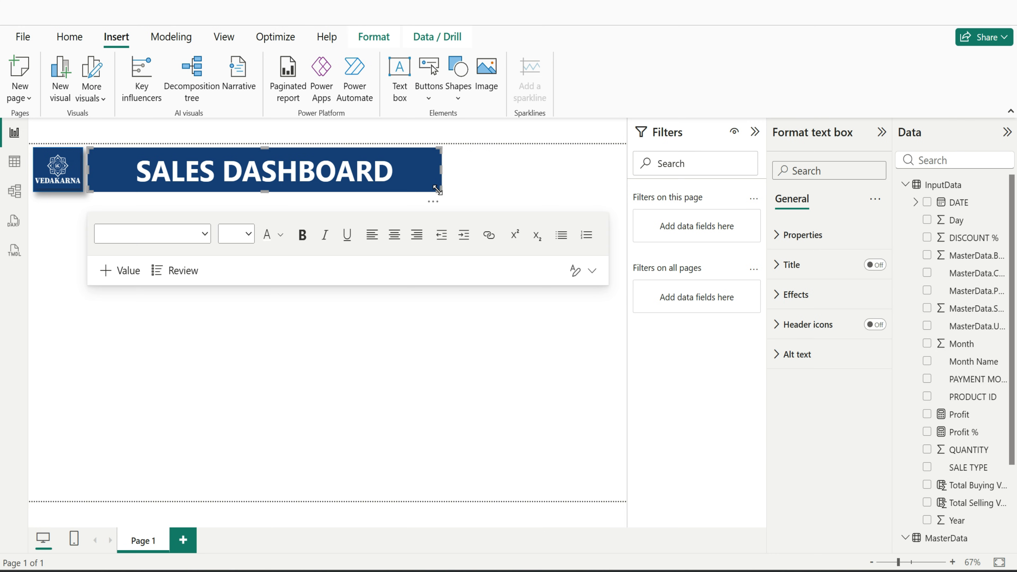
left_click(810, 294)
left_click(869, 477)
left_click(338, 209)
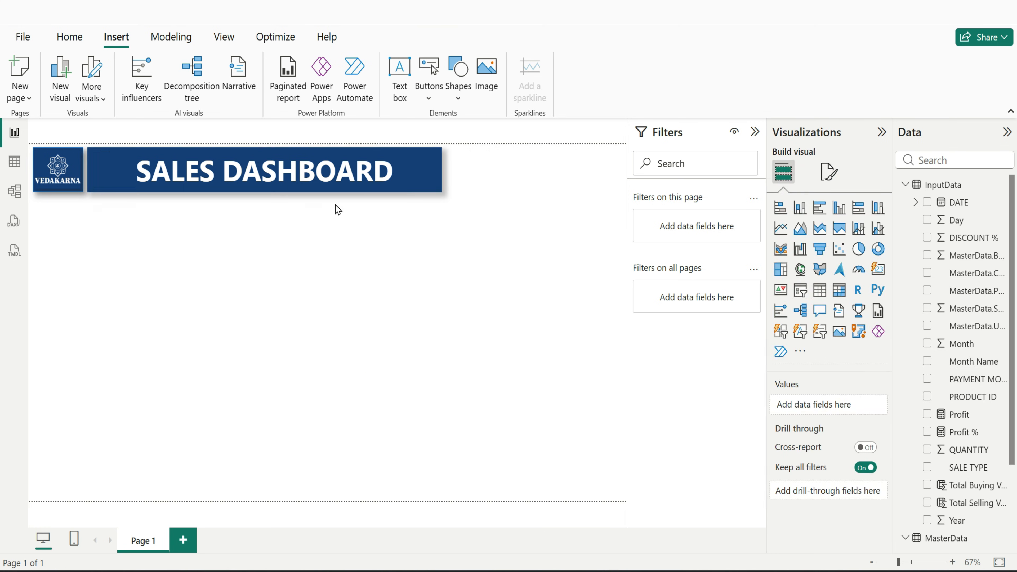
Insert the image Picture3.svg and shrink it into the title banner just before the SALES DASHBOARD text
left_click(486, 70)
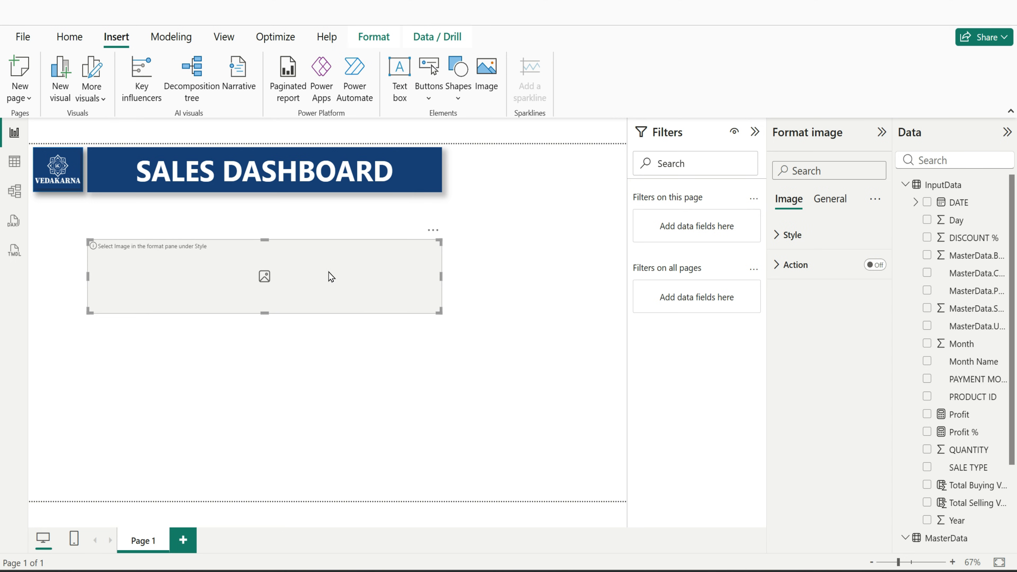
left_click(792, 234)
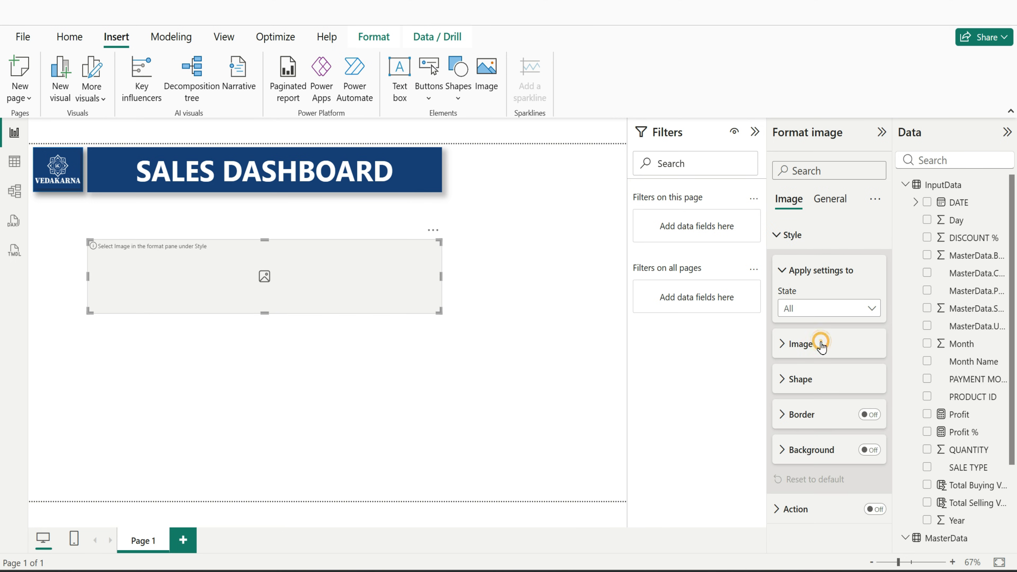
left_click(801, 343)
left_click(871, 421)
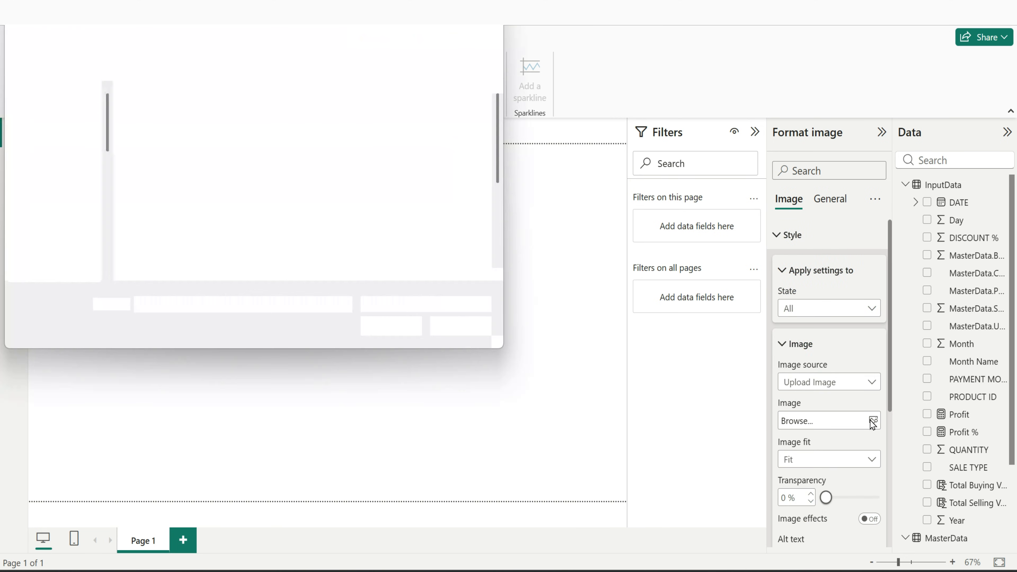
left_click(390, 326)
left_click_drag(442, 316, 110, 187)
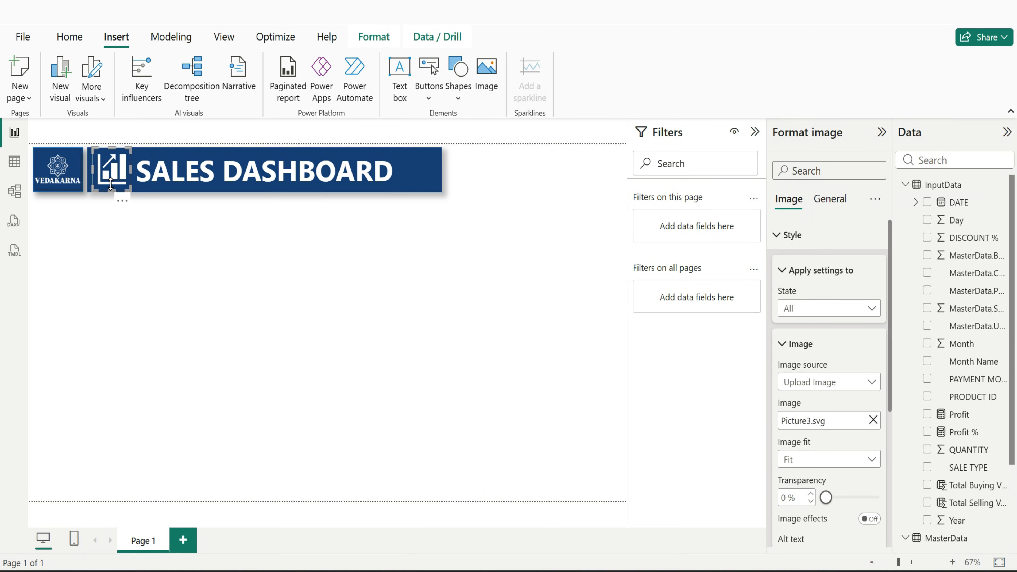
left_click(157, 214)
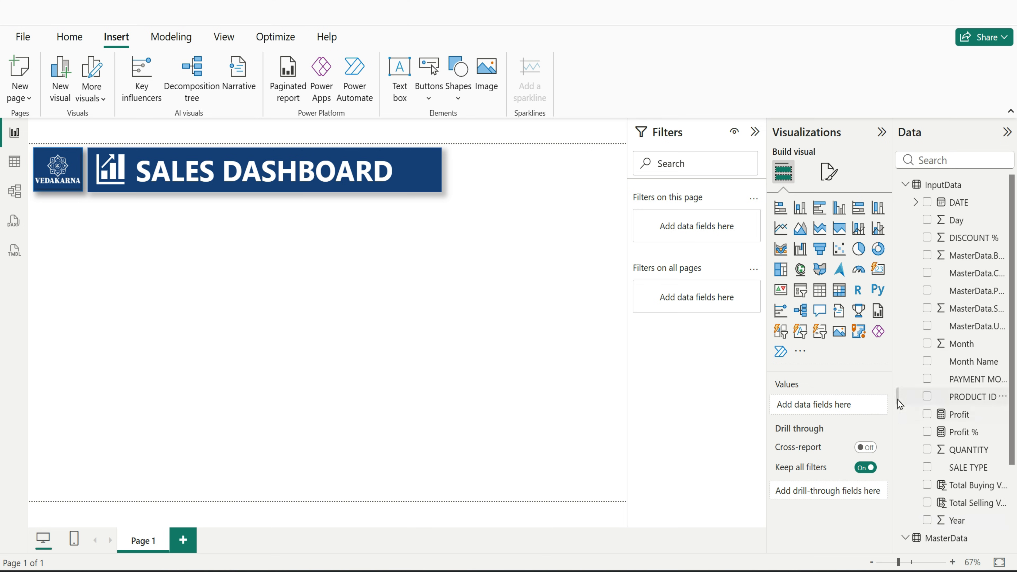
Add a slicer on the Year field of InputData to the report page
left_click_drag(885, 395, 840, 396)
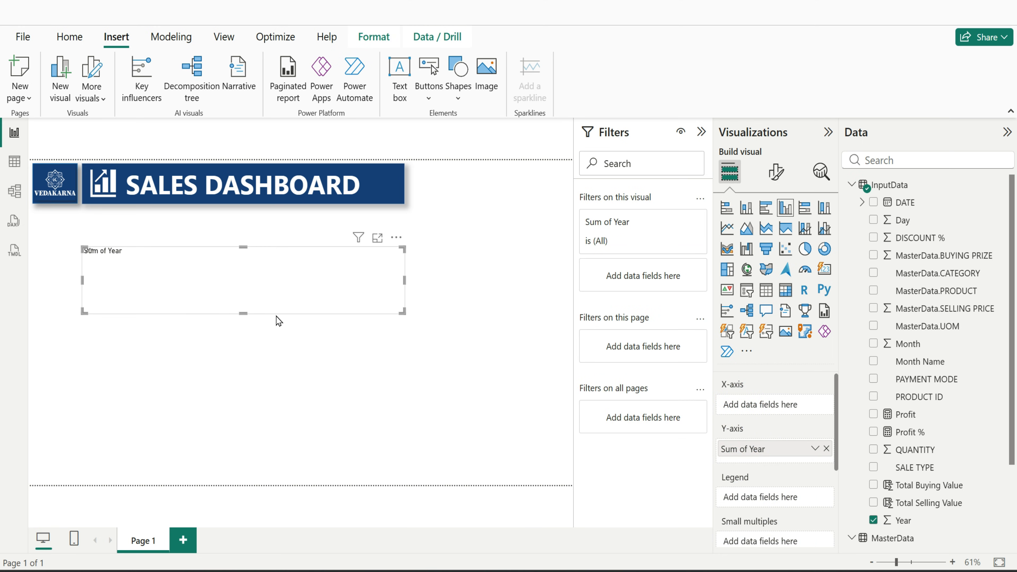
left_click(746, 293)
left_click(256, 313)
Set the Year slicer's style to Vertical list
left_click(776, 176)
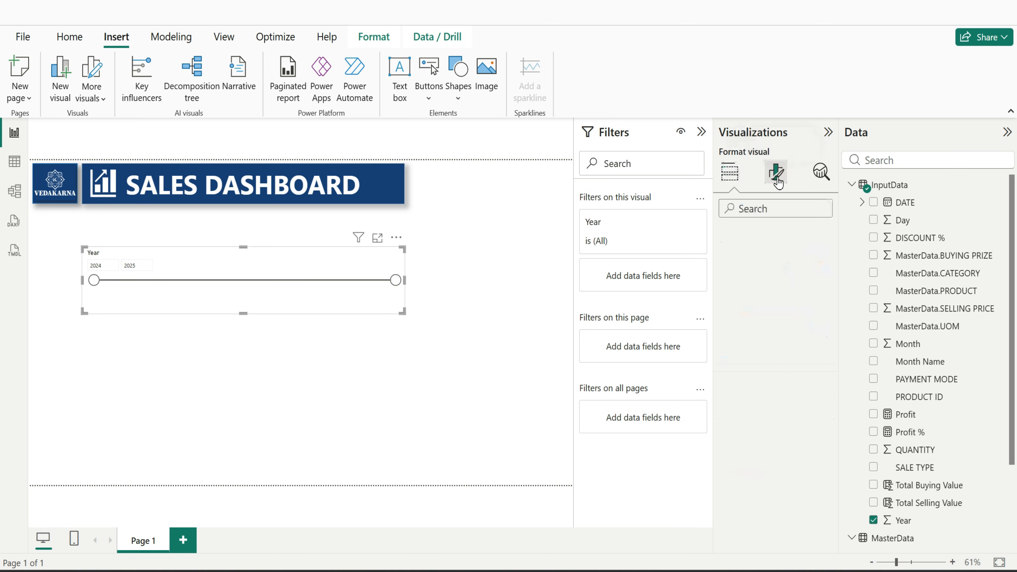
left_click(762, 273)
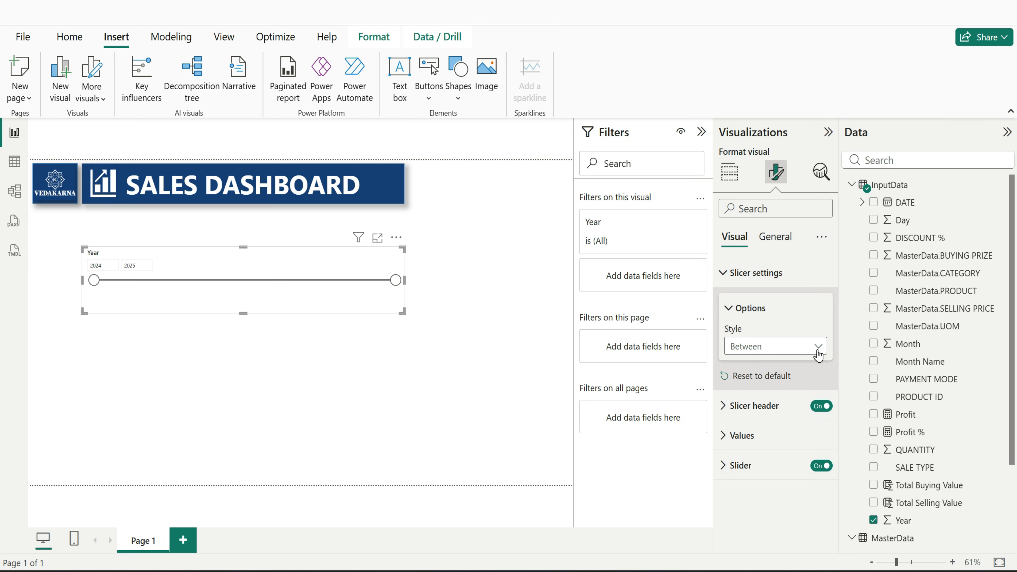
left_click(816, 346)
left_click(782, 364)
left_click(723, 274)
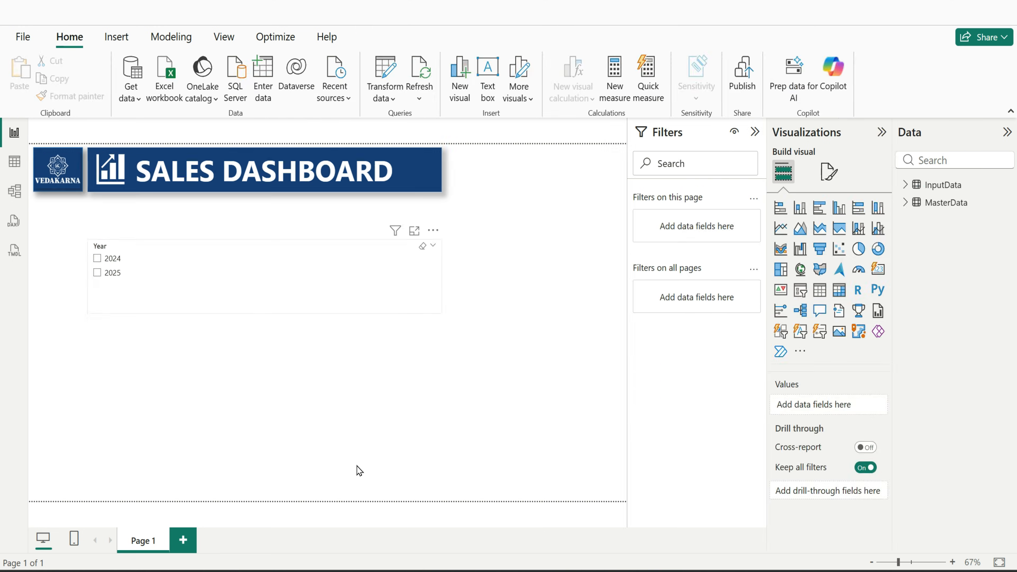
Shrink the Year slicer to fit its two options and duplicate it on the page
left_click(430, 307)
left_click_drag(431, 306, 151, 349)
key("ctrl+c")
key("ctrl+v")
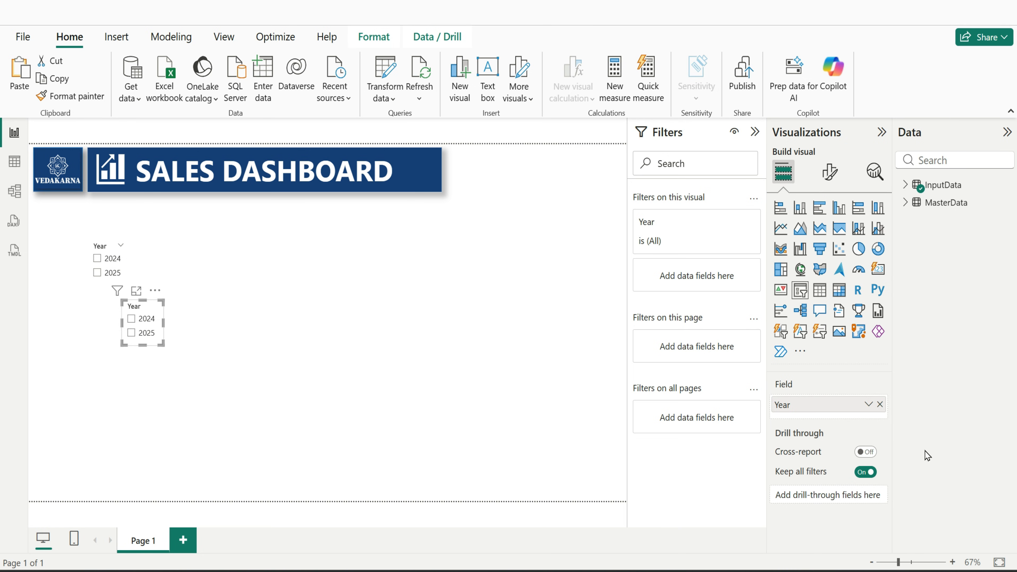
Replace the copied slicer's Year field with Month Name, and lengthen and place it below the Year slicer to list all months
left_click(904, 185)
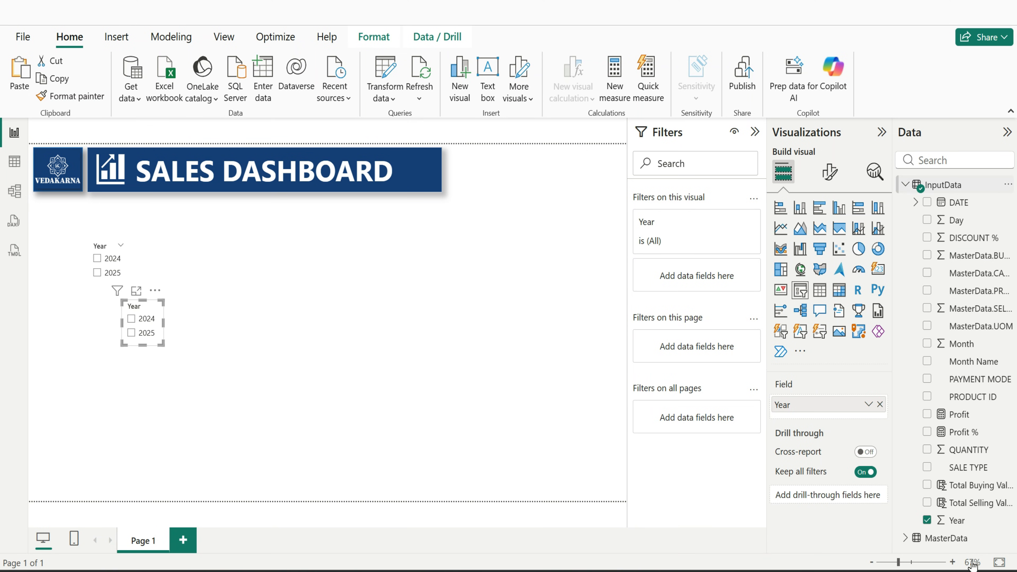
left_click(926, 519)
left_click(927, 361)
left_click_drag(163, 343, 151, 471)
left_click_drag(157, 380, 169, 380)
mouse_move(167, 391)
left_mouse_down()
mouse_move(133, 401)
mouse_move(213, 381)
mouse_move(213, 338)
left_mouse_up()
Duplicate the Month Name slicer, switch the copy's field to SALE TYPE, and resize it to fit its options beside the Year slicer
key("ctrl+c")
key("ctrl+v")
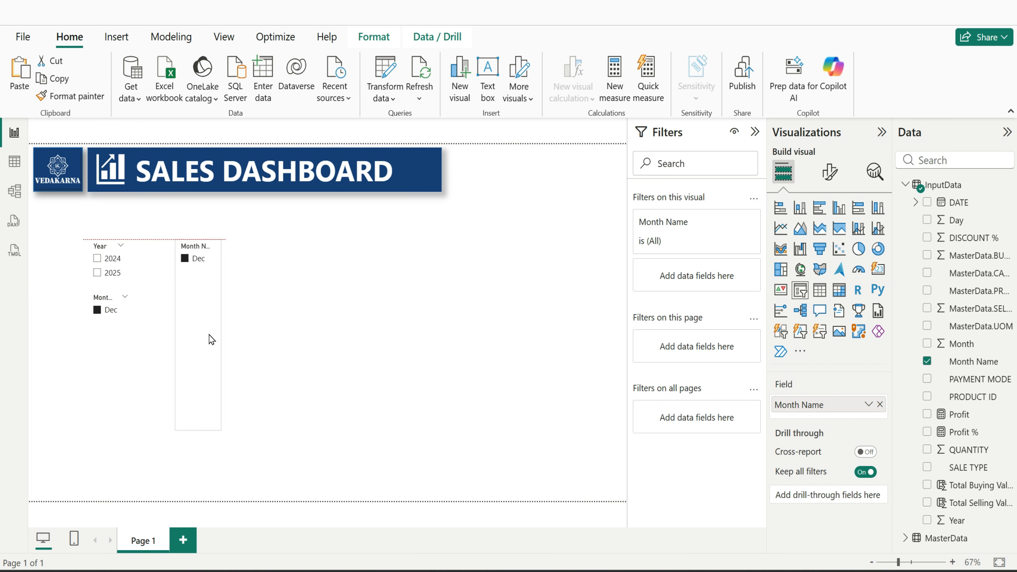
left_click(115, 298)
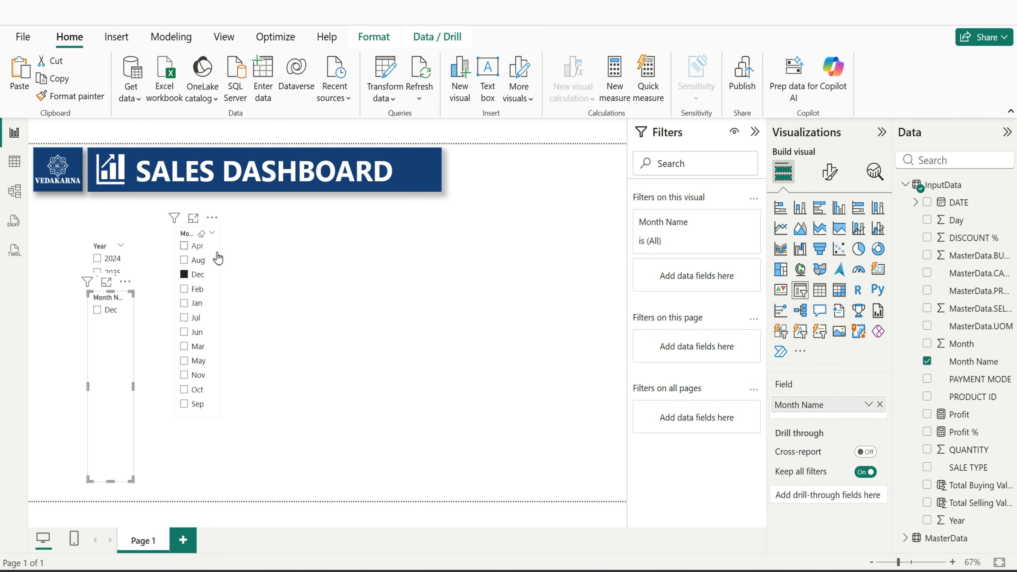
left_click(927, 361)
left_click(927, 467)
left_click_drag(220, 323, 272, 322)
left_click_drag(223, 418, 223, 290)
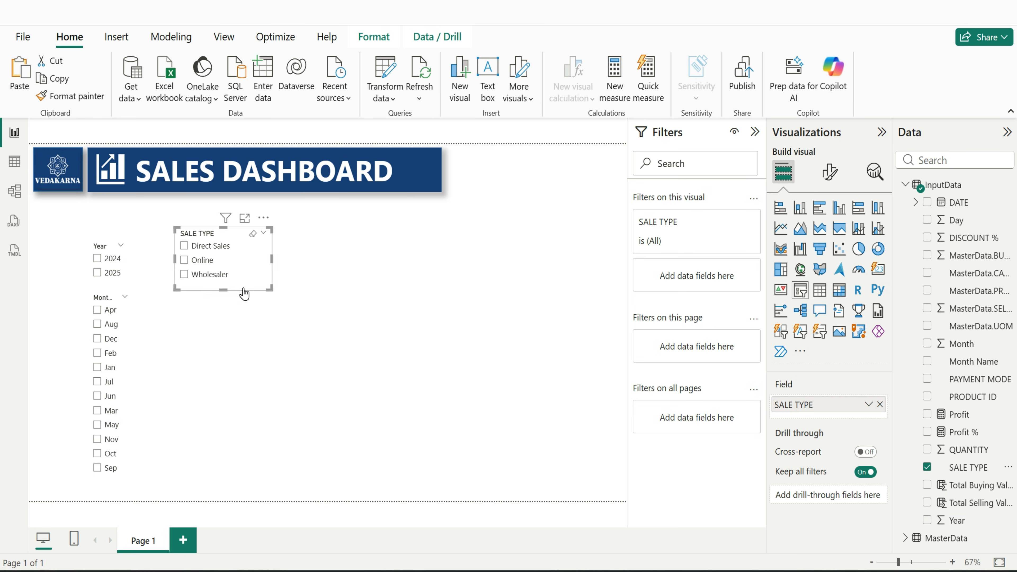
Set the SALE TYPE slicer's style to Dropdown
left_click(830, 172)
left_click(829, 345)
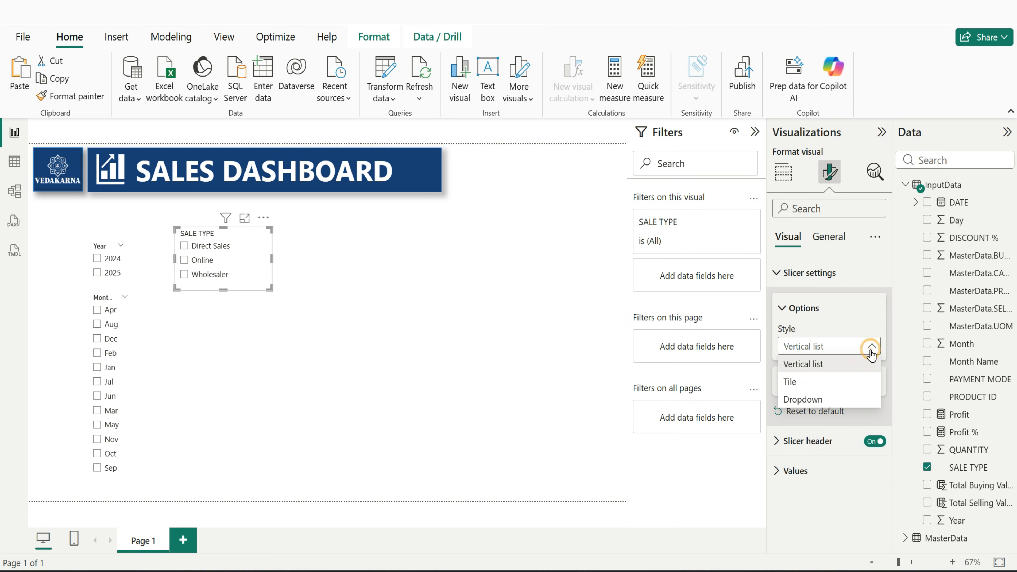
left_click(802, 399)
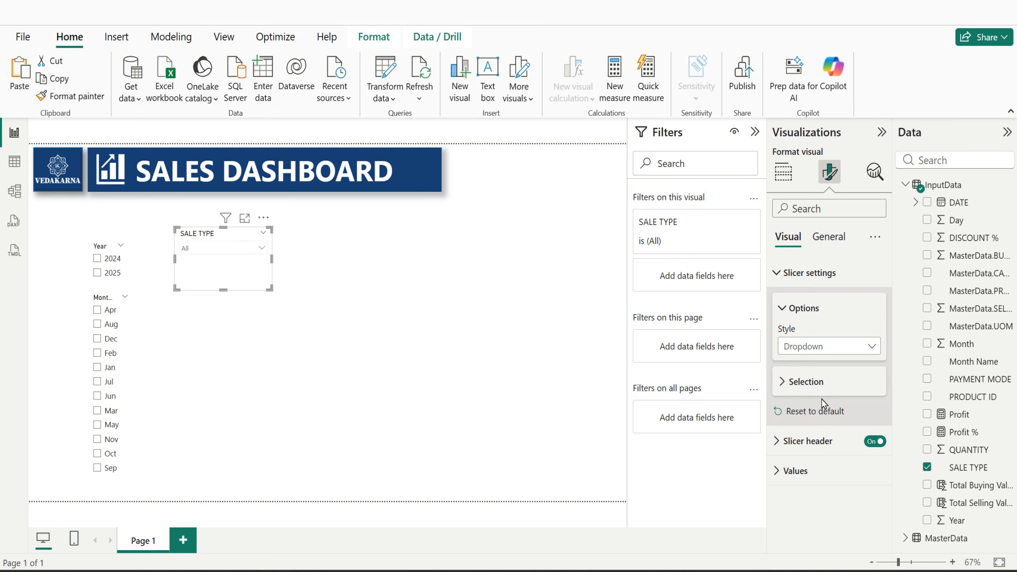
Duplicate the SALE TYPE dropdown slicer beside the original and replace the copy's field with PAYMENT MODE
key("ctrl+c")
key("ctrl+v")
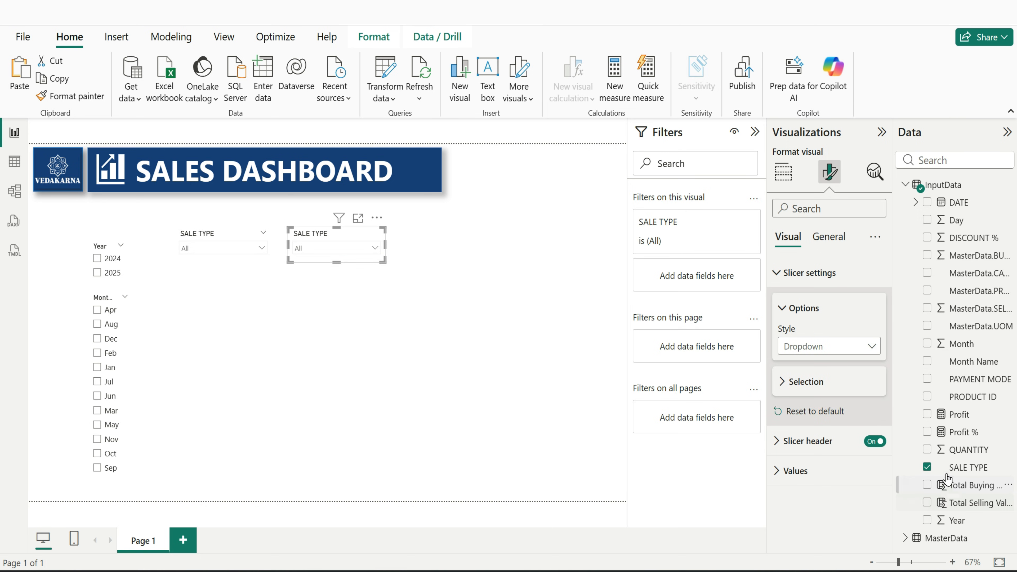
left_click(927, 467)
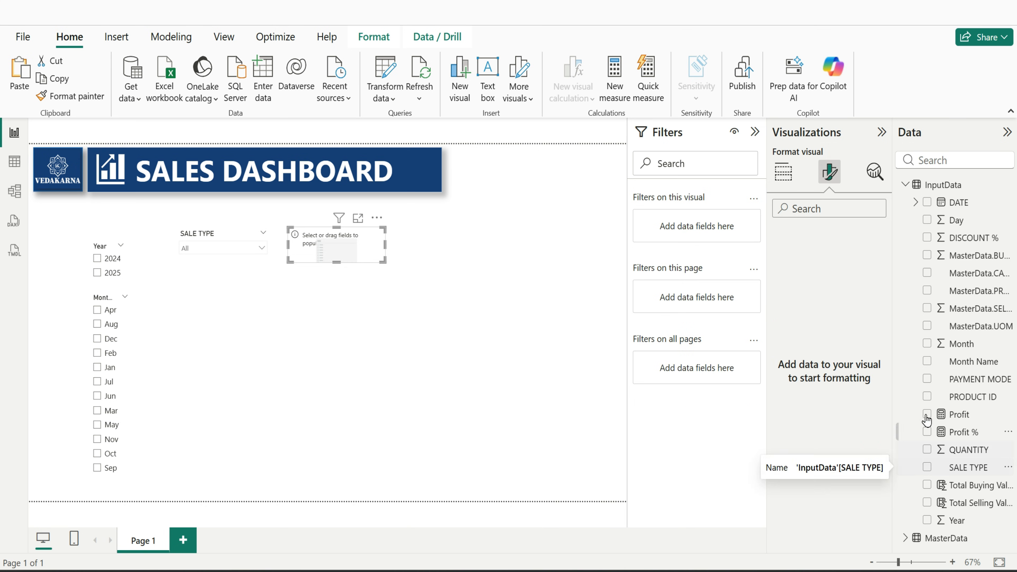
left_click(927, 379)
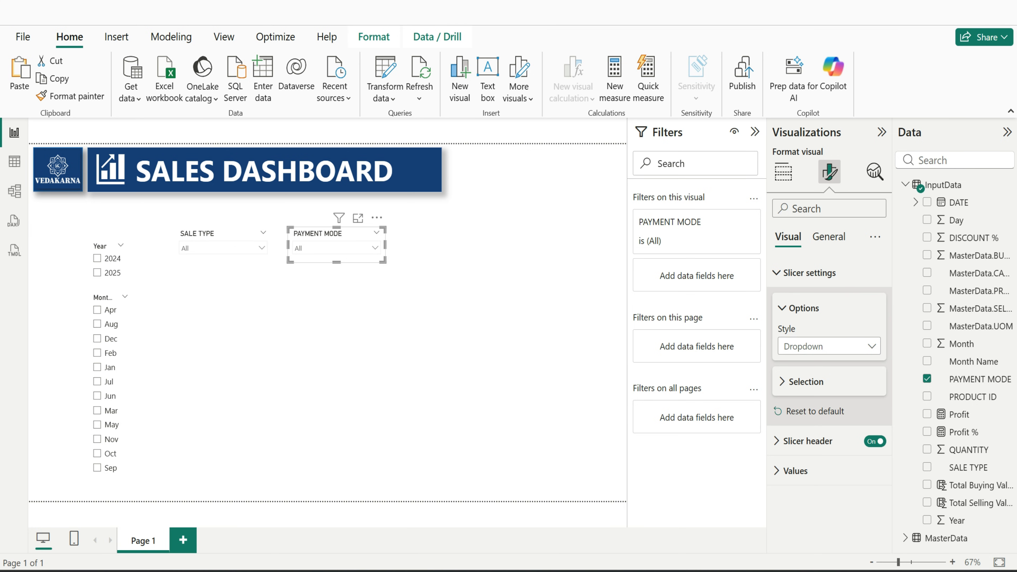
Format the Year slicer's header text in bold Calibri with a white font color
left_click(120, 257)
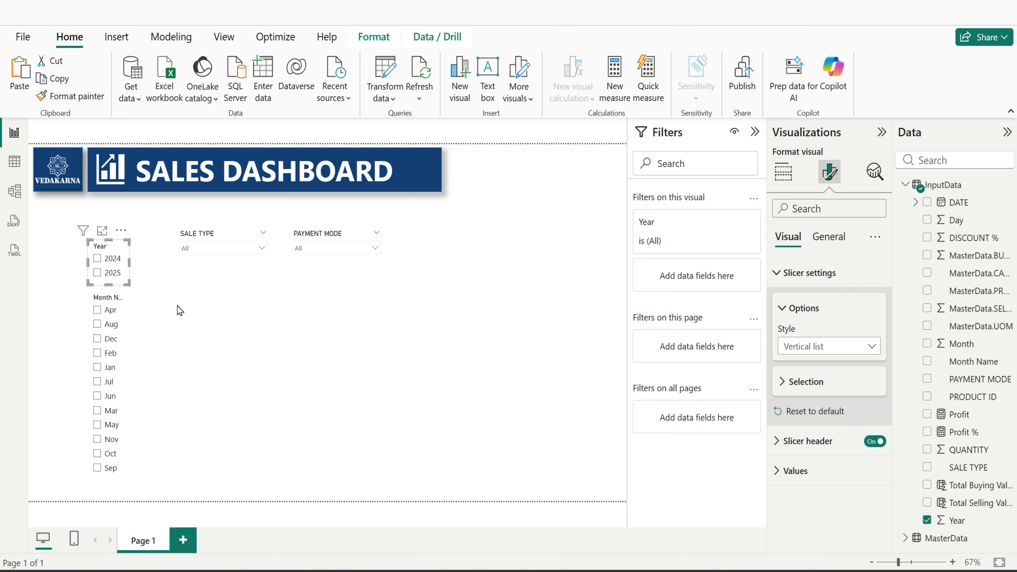
left_click(780, 441)
scroll(833, 477, "down", 4)
left_click(831, 406)
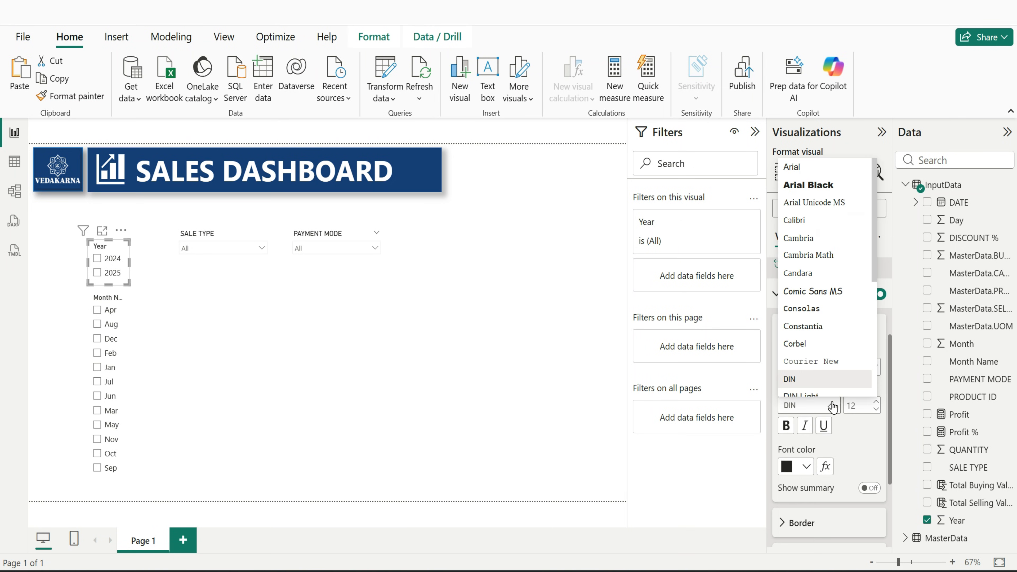
left_click(812, 220)
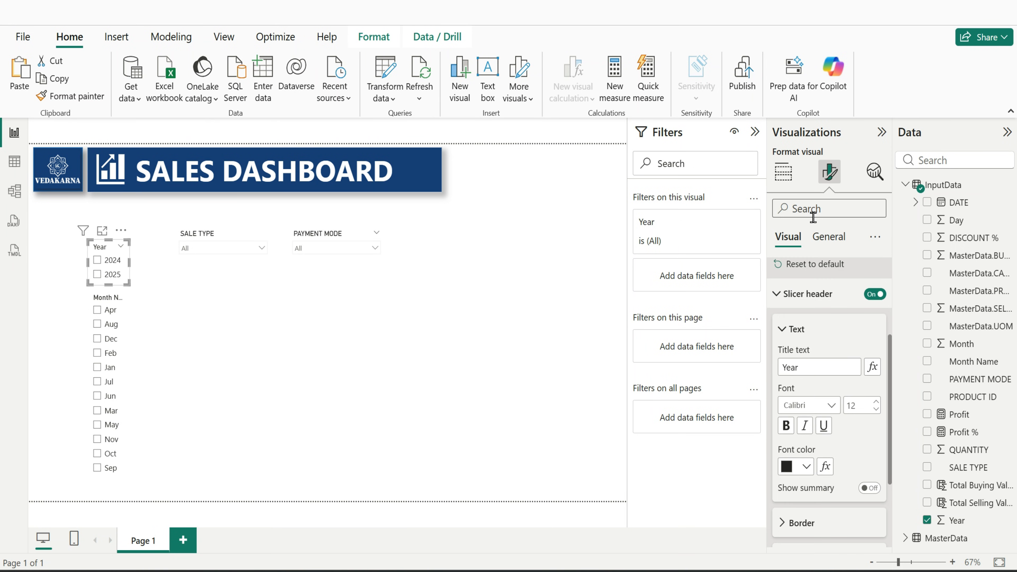
left_click(785, 427)
left_click(807, 473)
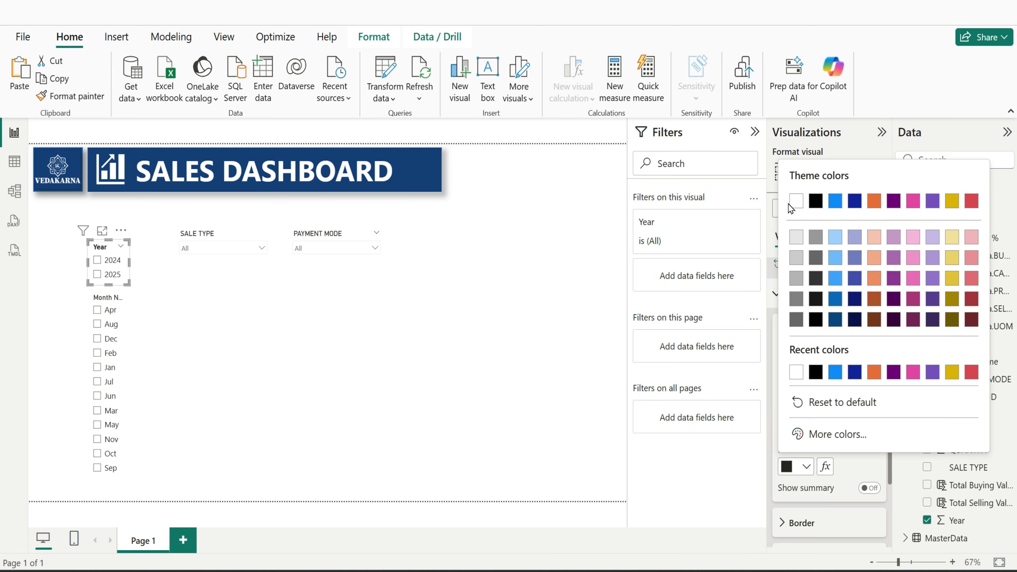
left_click(795, 202)
scroll(828, 381, "down", 3)
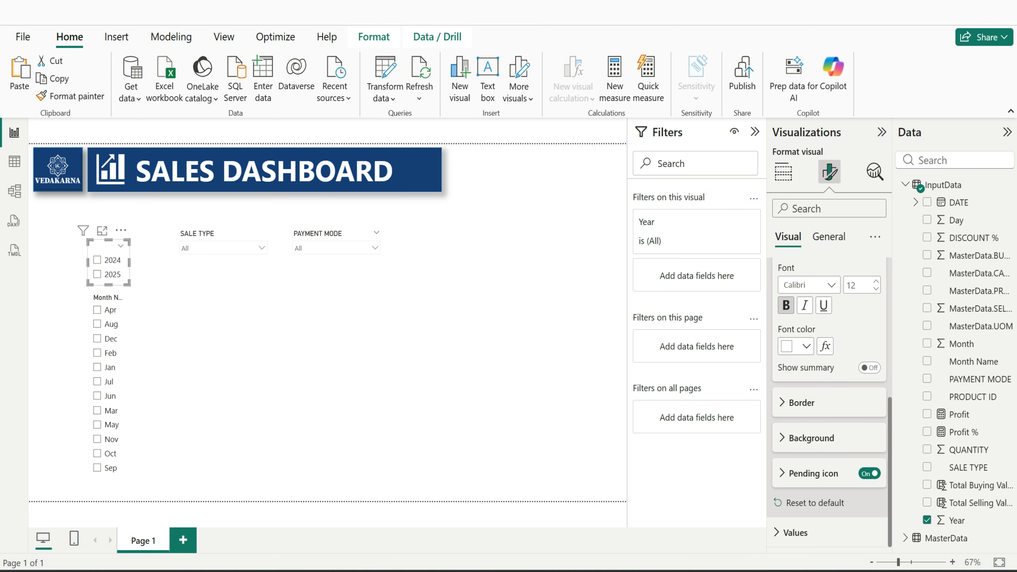
Make the Year slicer's values bold with a white font color
left_click(782, 402)
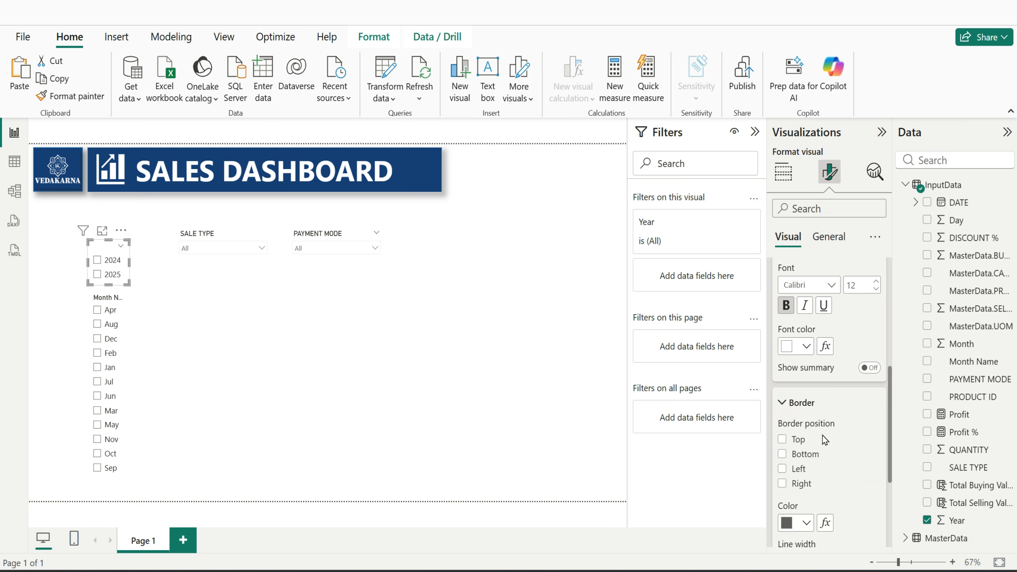
left_click(808, 365)
left_click(804, 138)
scroll(835, 463, "down", 5)
scroll(838, 465, "down", 2)
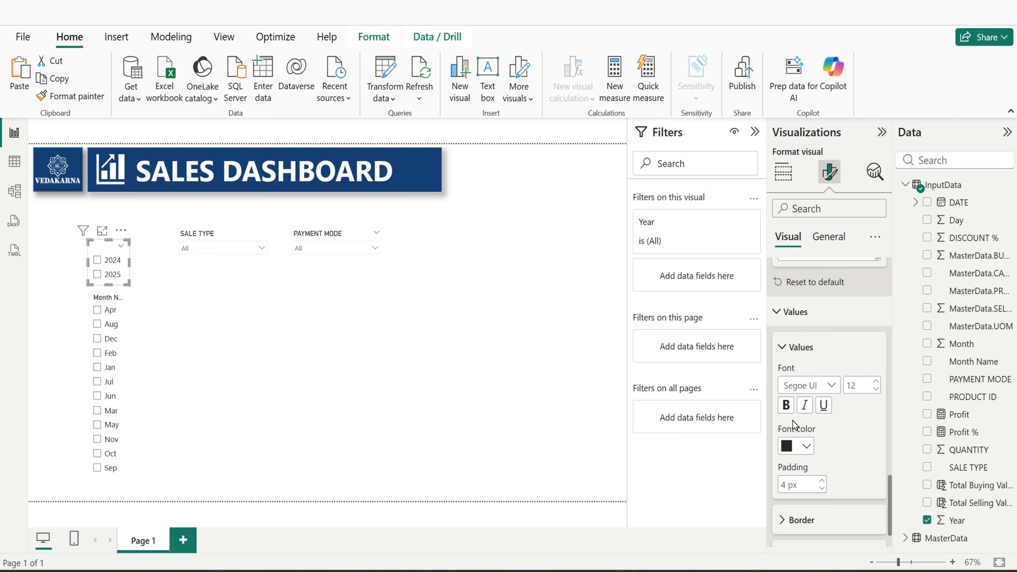
left_click(786, 405)
left_click(806, 446)
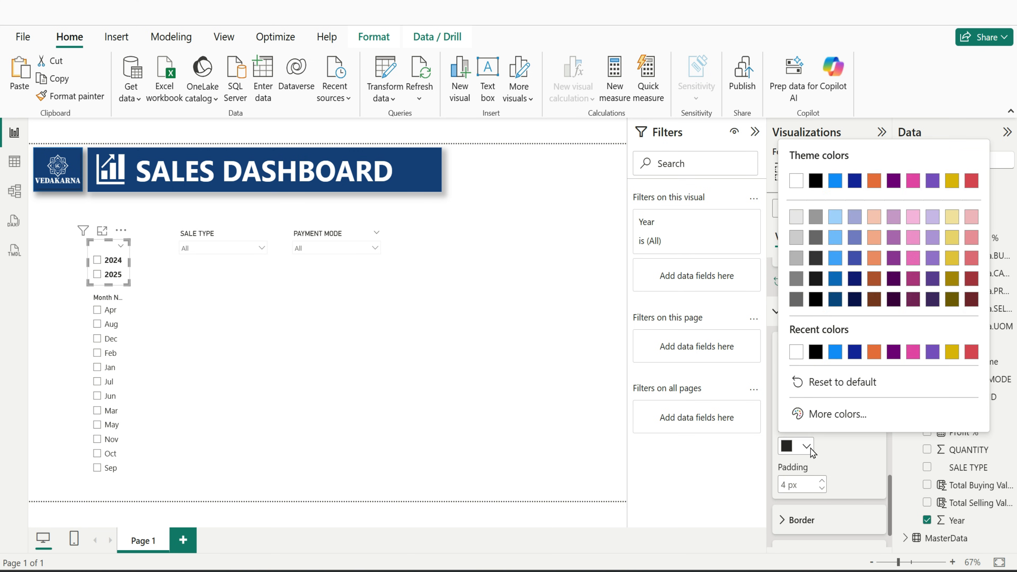
left_click(796, 182)
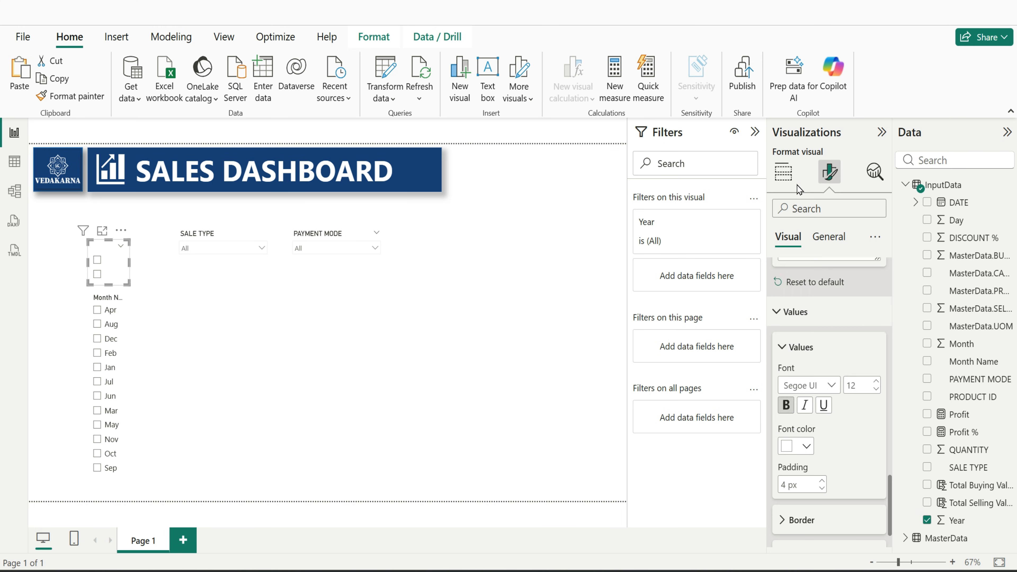
Set the Year slicer's background color to the title banner's dark blue by pasting its hex code
left_click(833, 240)
left_click(796, 332)
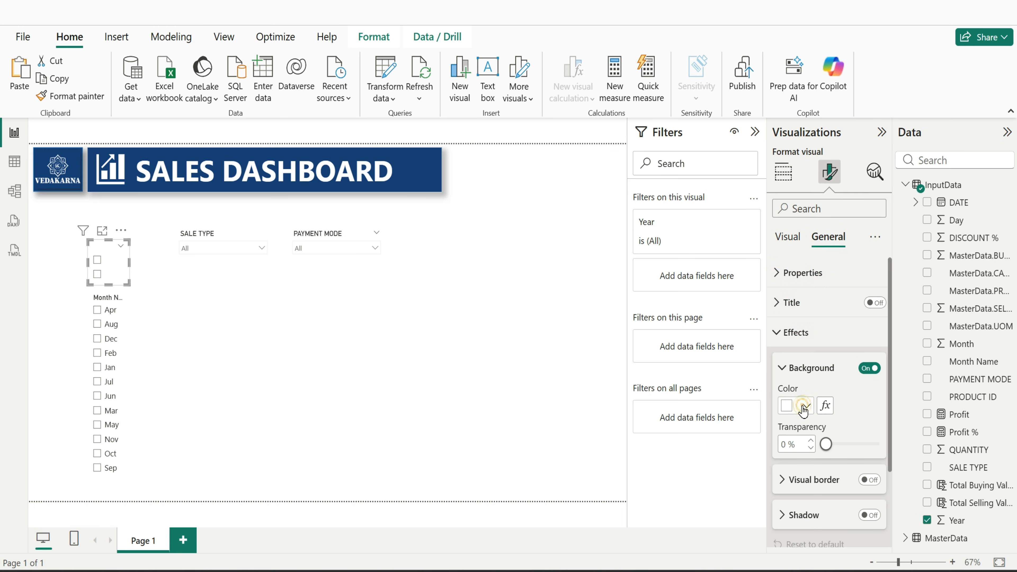
left_click(806, 406)
left_click(837, 373)
left_click_drag(843, 347, 757, 358)
key("ctrl+v")
Give the Year slicer a white visual border and turn on its shadow
left_click(868, 480)
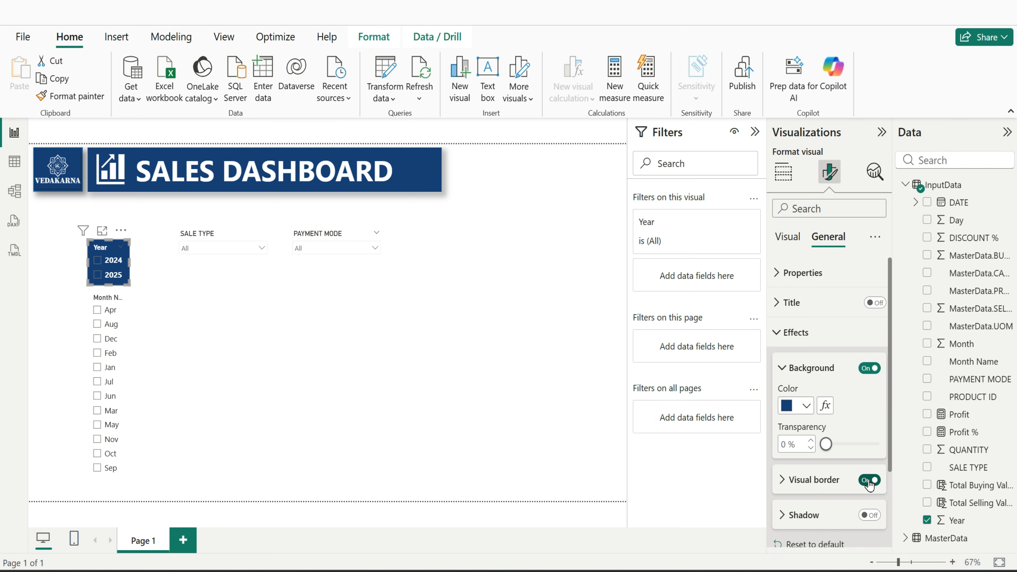
scroll(864, 477, "down", 1)
left_click(789, 410)
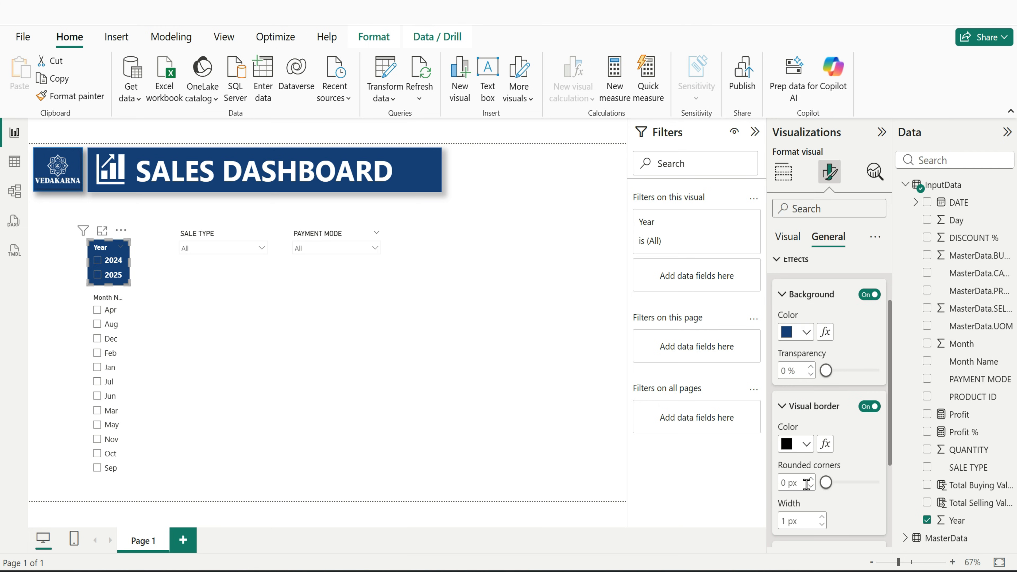
left_click(806, 443)
left_click(790, 176)
scroll(835, 482, "down", 4)
left_click(869, 414)
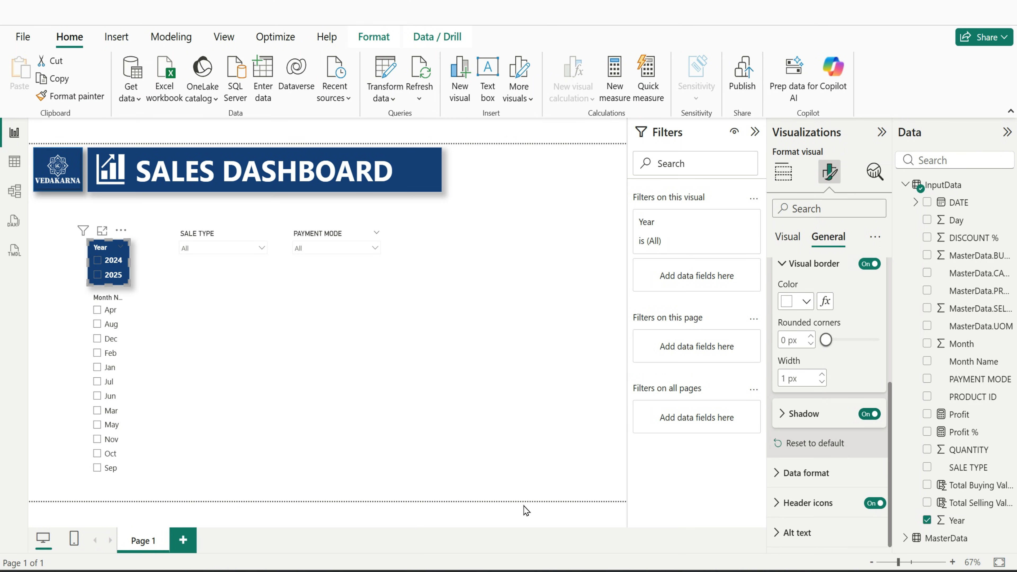
Set the Year slicer's height to 110 and width to 107
scroll(801, 533, "up", 10)
double_click(796, 345)
type("110")
key("Tab")
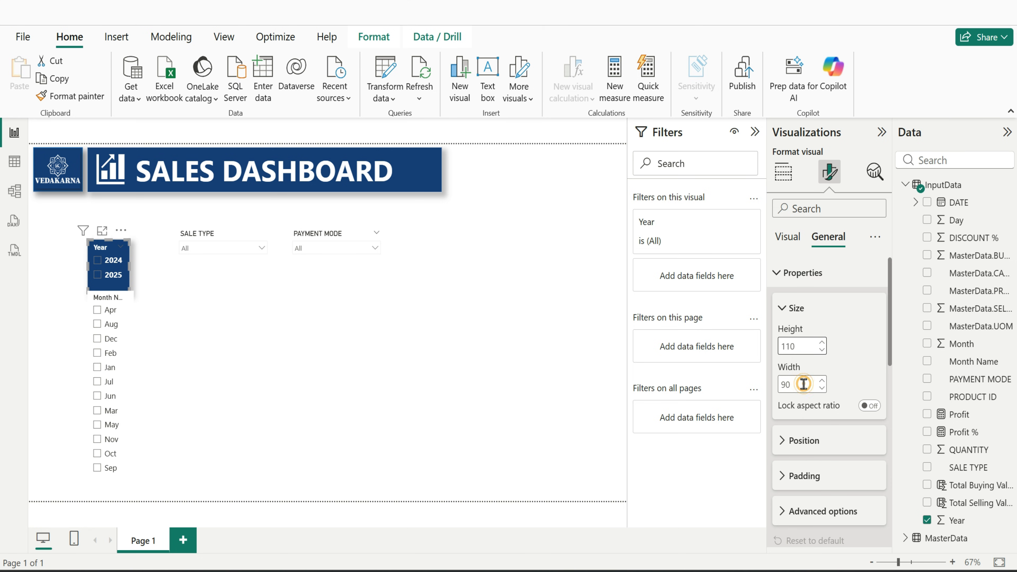
type("107")
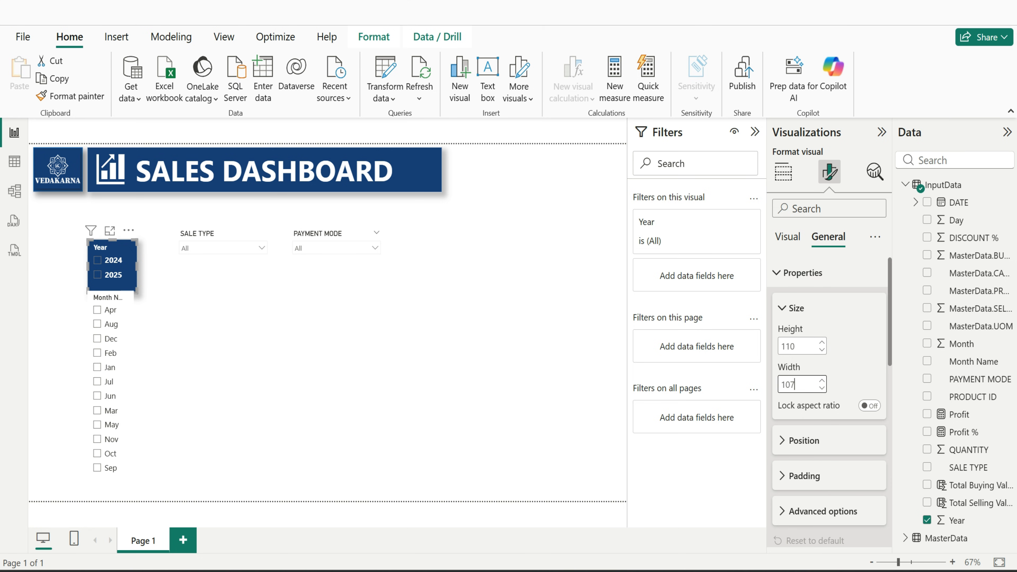
Move the Year slicer directly beneath the logo block, aligned with its edges and with a small gap
left_click_drag(132, 282, 78, 238)
key("Down")
key("Down")
key("Down")
key("Down")
key("Down")
key("Down")
key("Down")
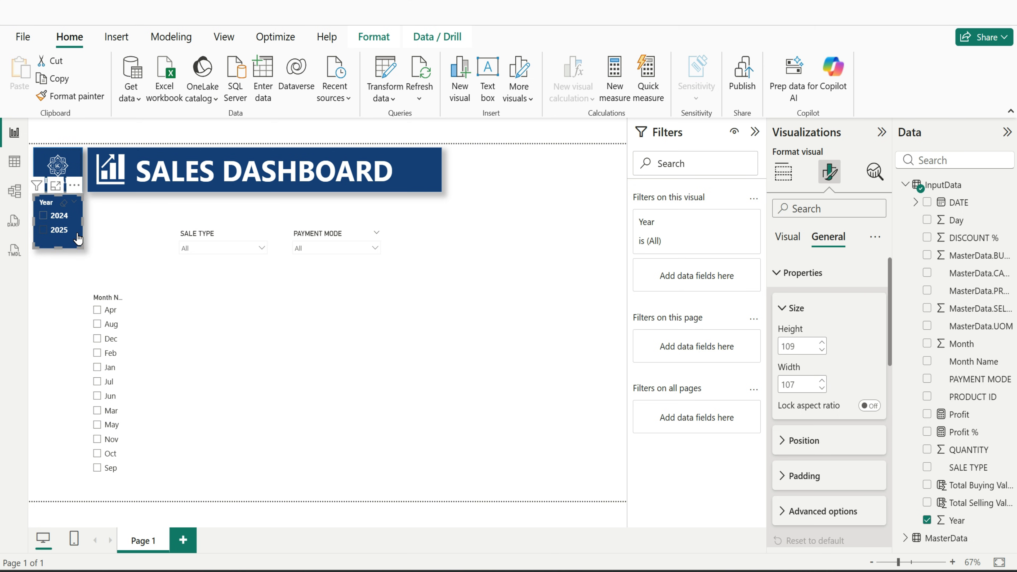
Copy the Year slicer's formatting to the Month Name slicer with Format Painter
left_click(121, 230)
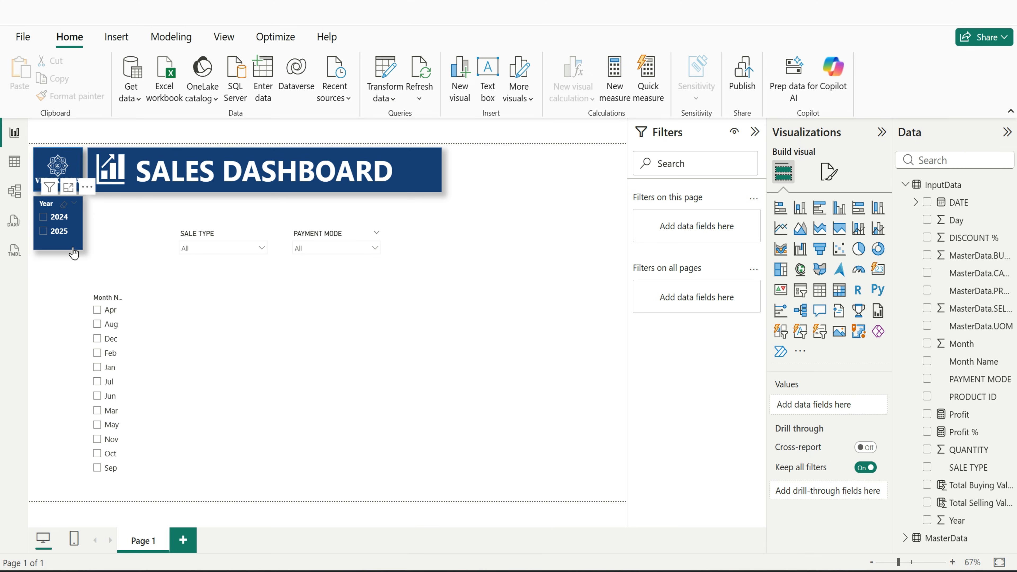
left_click(73, 242)
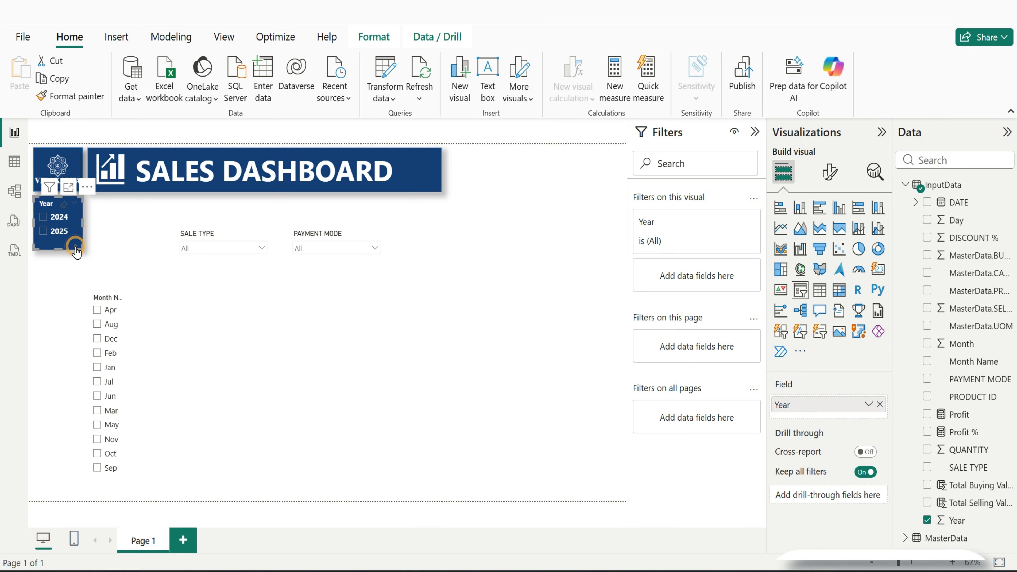
left_click(88, 102)
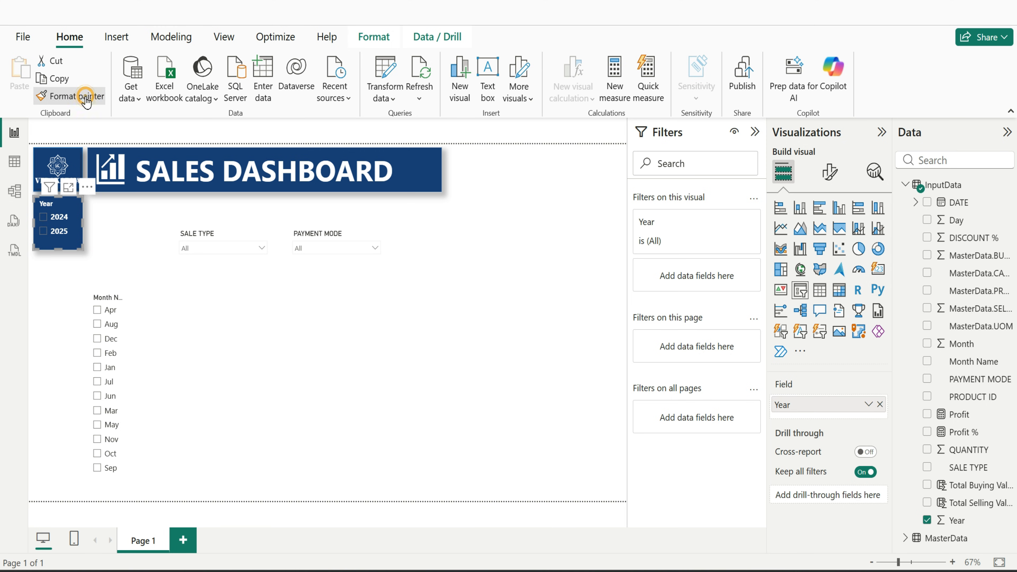
left_click(127, 313)
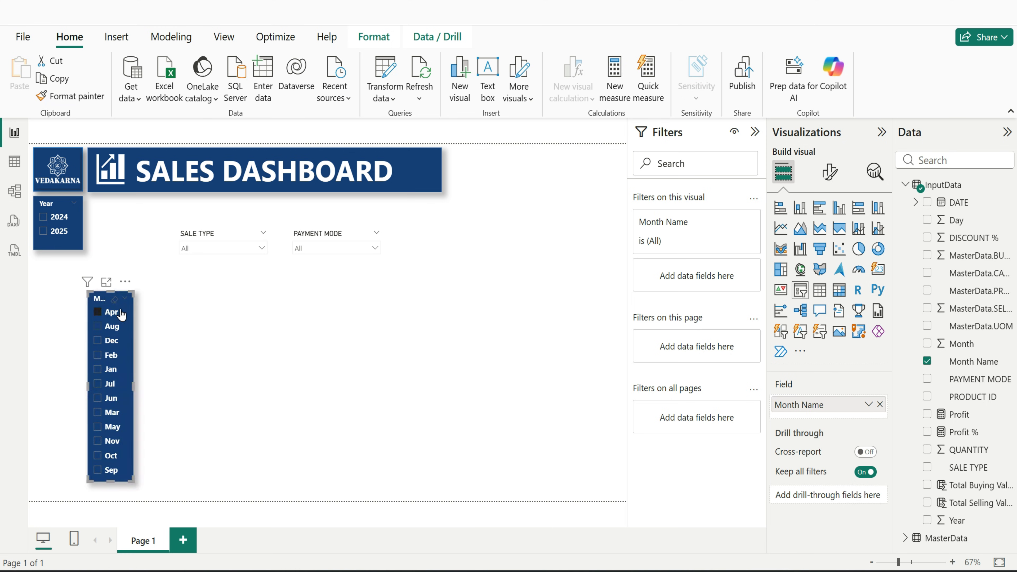
Copy the Year slicer's formatting to the SALE TYPE and PAYMENT MODE slicers with Format Painter
left_click(78, 246)
left_click(77, 98)
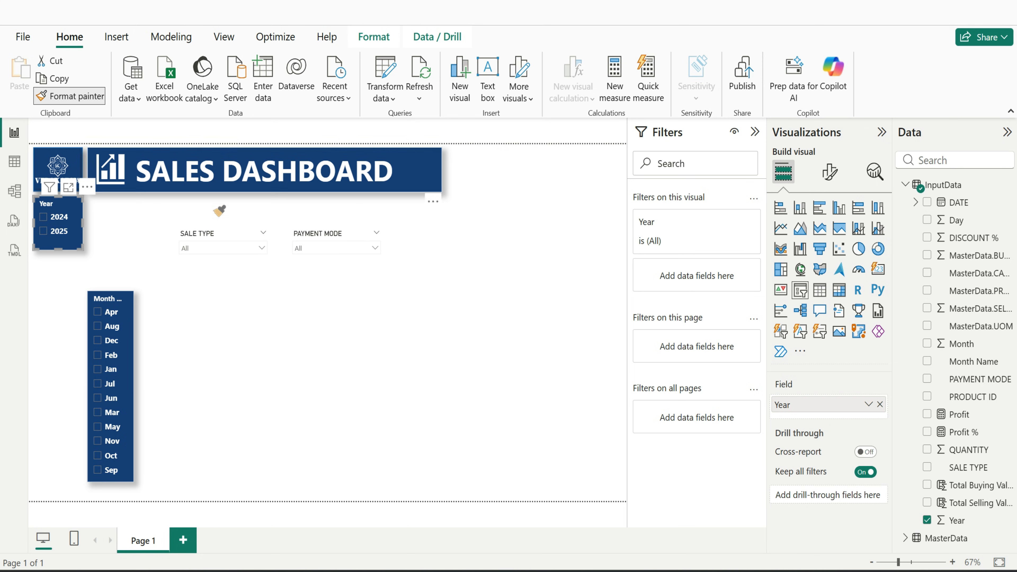
left_click(236, 231)
left_click(77, 96)
left_click(357, 235)
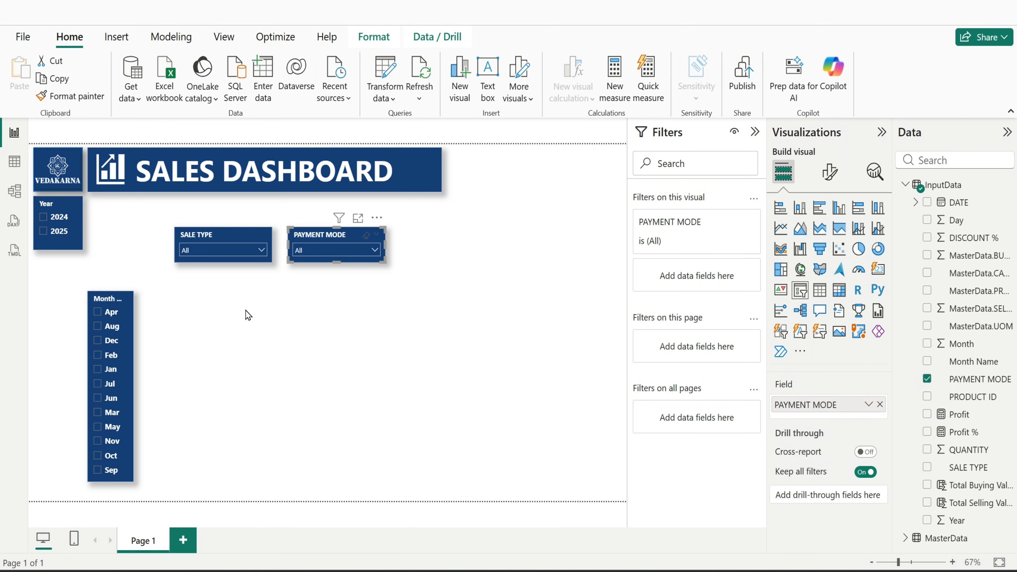
Set the Month Name slicer's height to 425 and width to 107
left_click(133, 334)
left_click(829, 172)
left_click(828, 237)
left_click(818, 274)
left_click_drag(805, 346, 768, 347)
type("490")
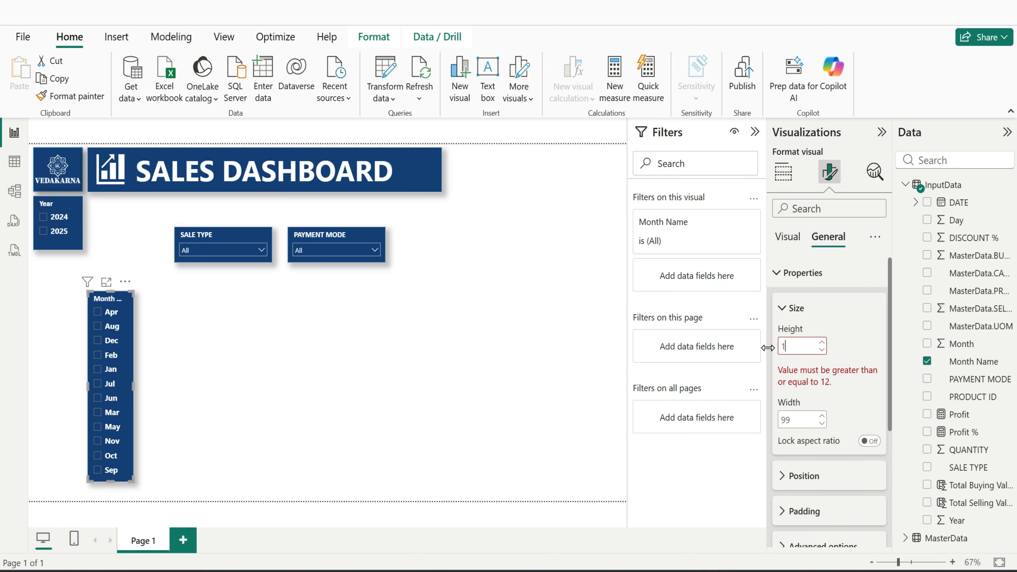
left_click(783, 308)
left_click_drag(110, 315, 115, 492)
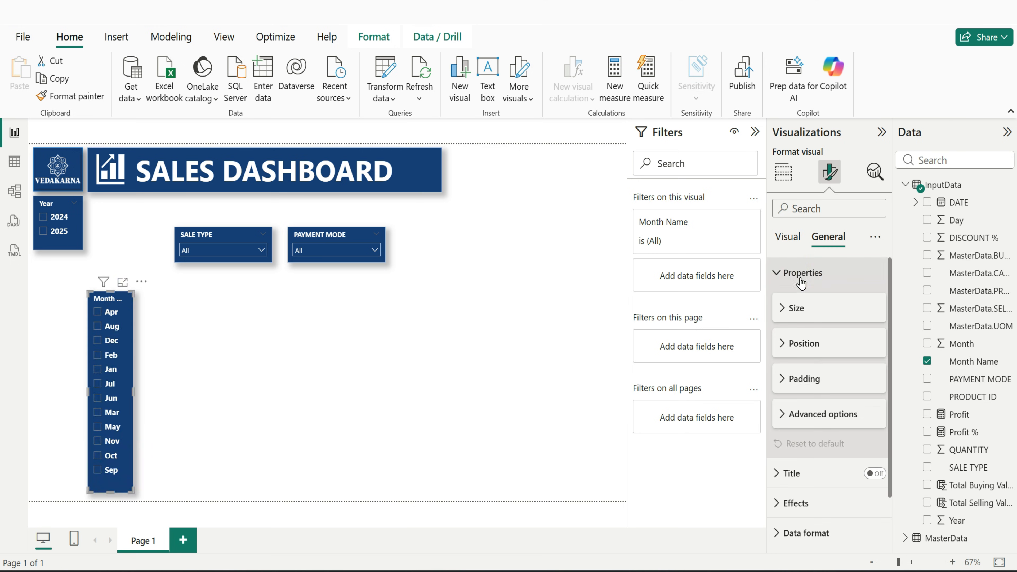
left_click(796, 308)
left_click_drag(804, 346, 759, 347)
Move the Month Name slicer beneath the Year slicer, with both side edges aligned and a small gap
left_click_drag(136, 429, 81, 399)
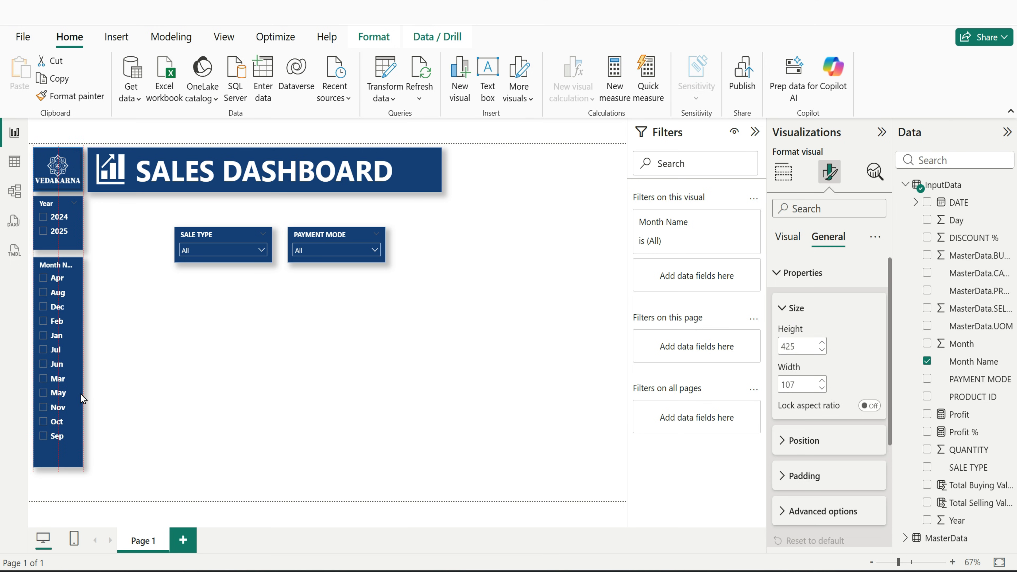
left_click(175, 386)
left_click(43, 364)
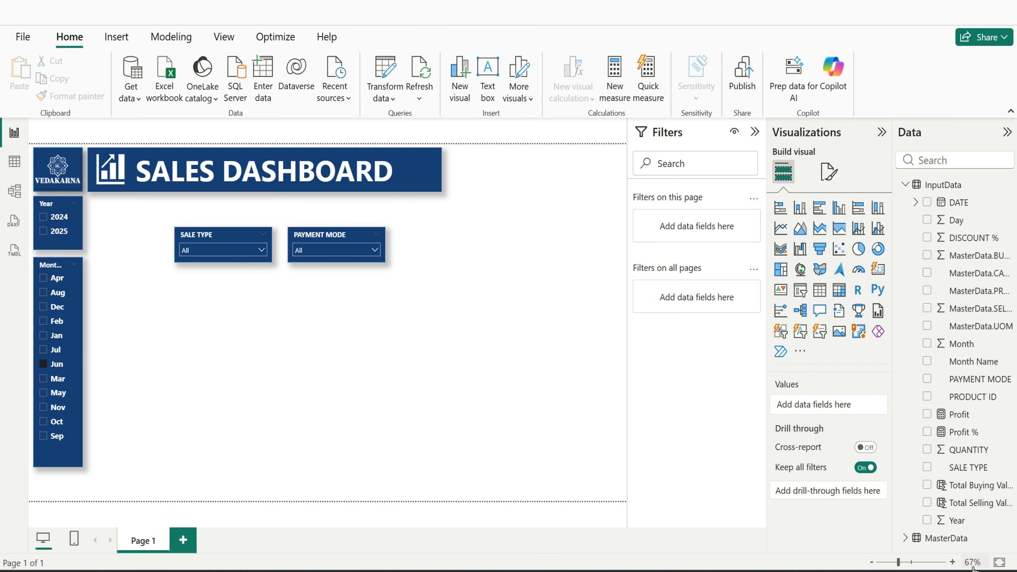
Set the report page zoom to a custom 83% and collapse the Filters pane
left_click(972, 562)
left_click(415, 385)
double_click(481, 385)
type("83")
left_click(527, 425)
left_click(755, 132)
Set the SALE TYPE slicer's height to 89 and width to 185
left_click(297, 269)
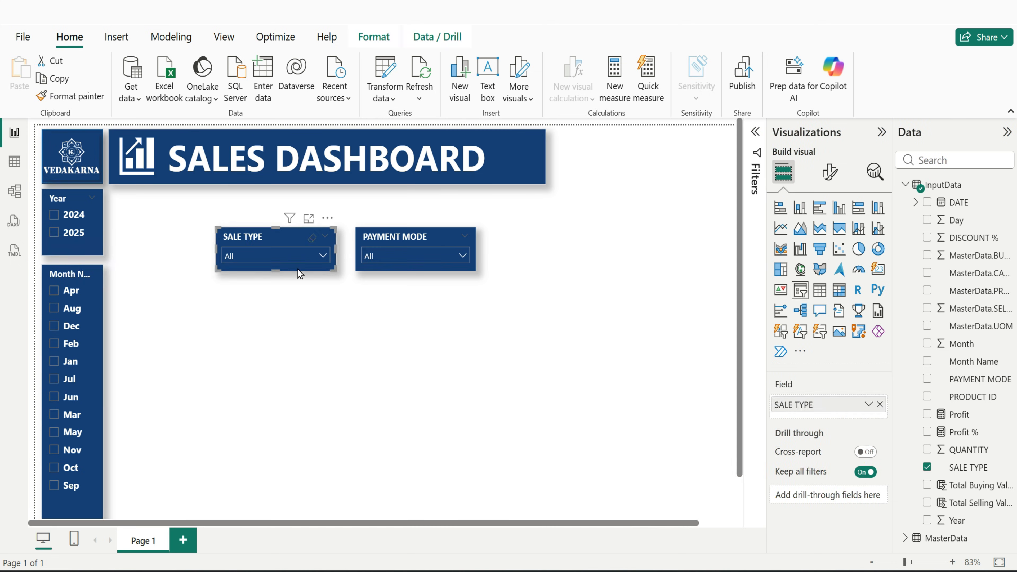
left_click(829, 172)
left_click_drag(796, 346, 754, 348)
type("89")
left_click_drag(797, 385, 724, 375)
type("185")
Give the PAYMENT MODE slicer a height of 89 and a width of 185
left_click(399, 267)
left_click_drag(796, 346, 751, 347)
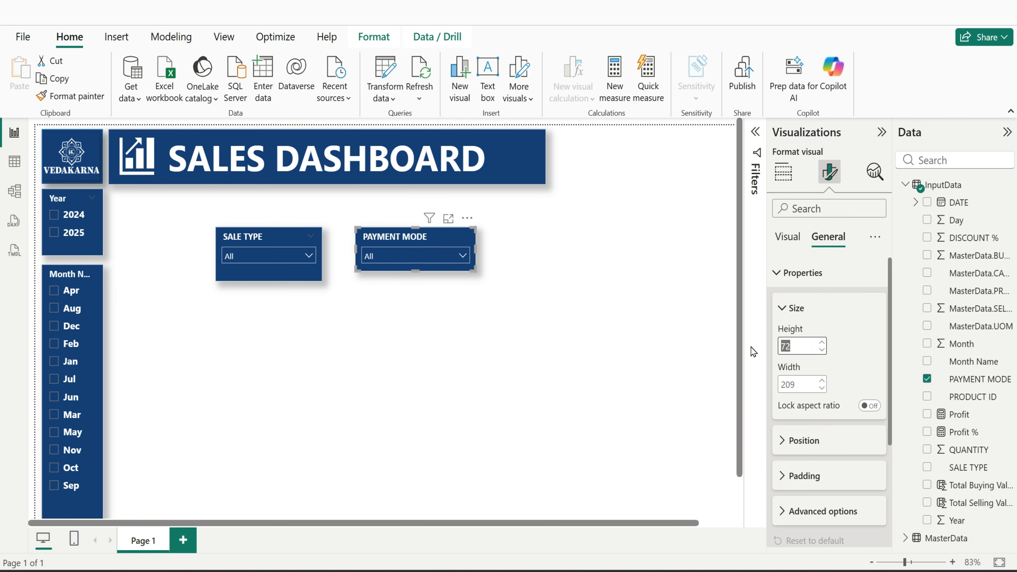
type("89185")
Place the SALE TYPE and PAYMENT MODE slicers side by side after the title banner, level with it and evenly spaced
left_click(255, 276)
left_click_drag(255, 275, 586, 177)
left_click_drag(420, 276, 646, 277)
left_click(871, 562)
left_click(871, 562)
left_click_drag(572, 263, 641, 182)
left_click_drag(548, 180, 553, 180)
left_click(634, 178)
left_click_drag(635, 182, 637, 182)
left_click(482, 191)
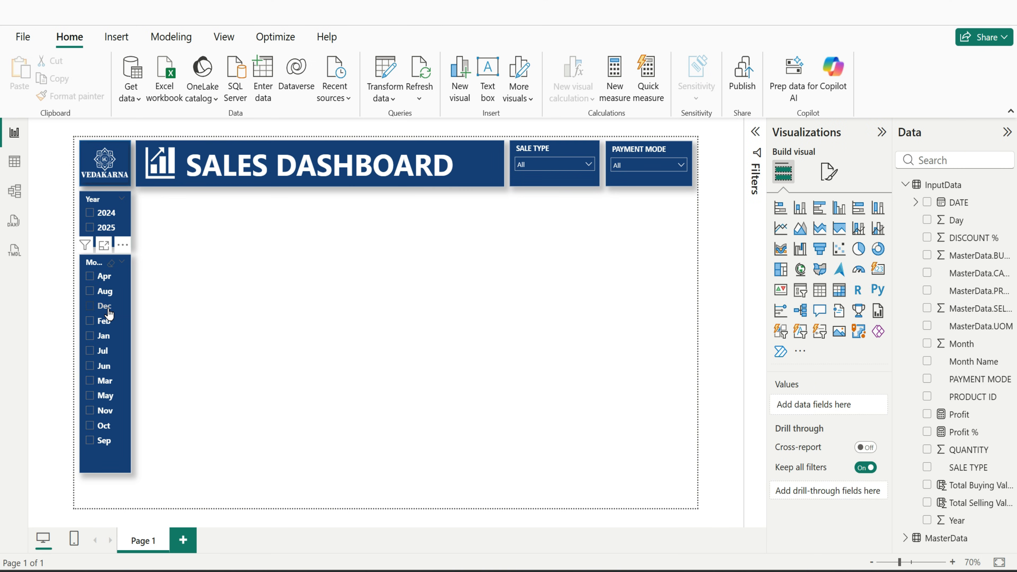
Sort the InputData table's Month Name column by the Month column and return to the report page
left_click(129, 387)
left_click(14, 162)
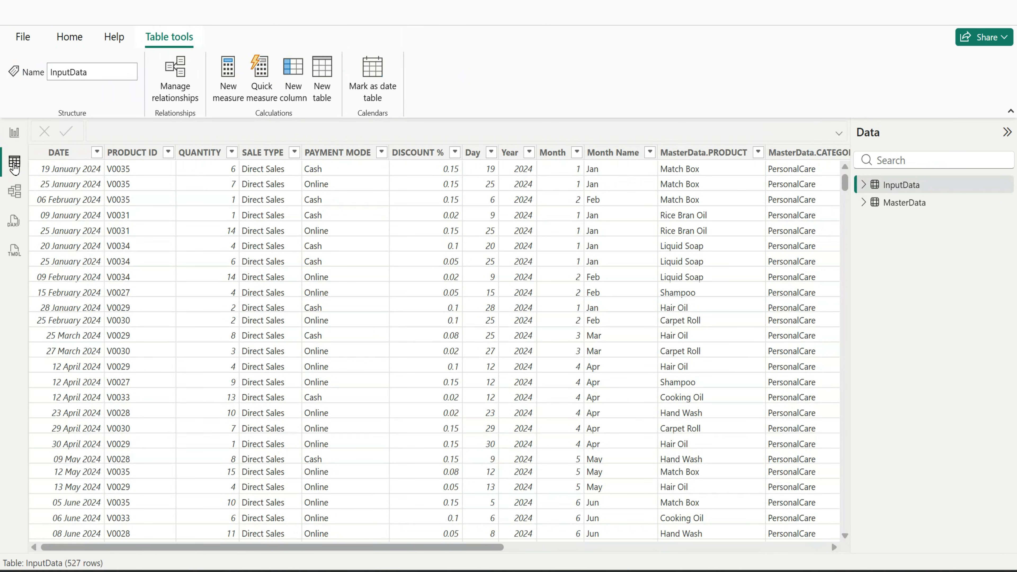
left_click(623, 154)
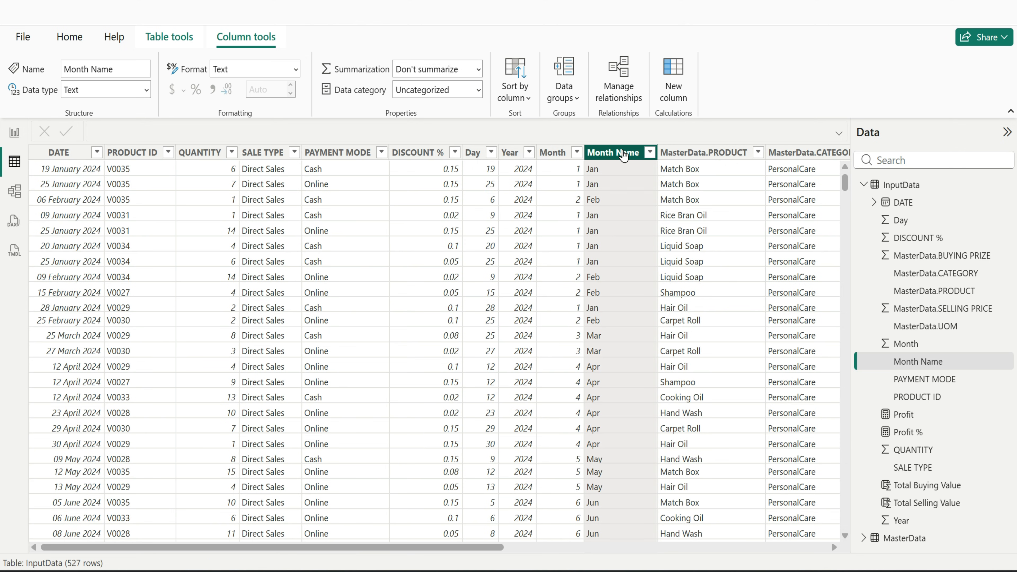
left_click(527, 103)
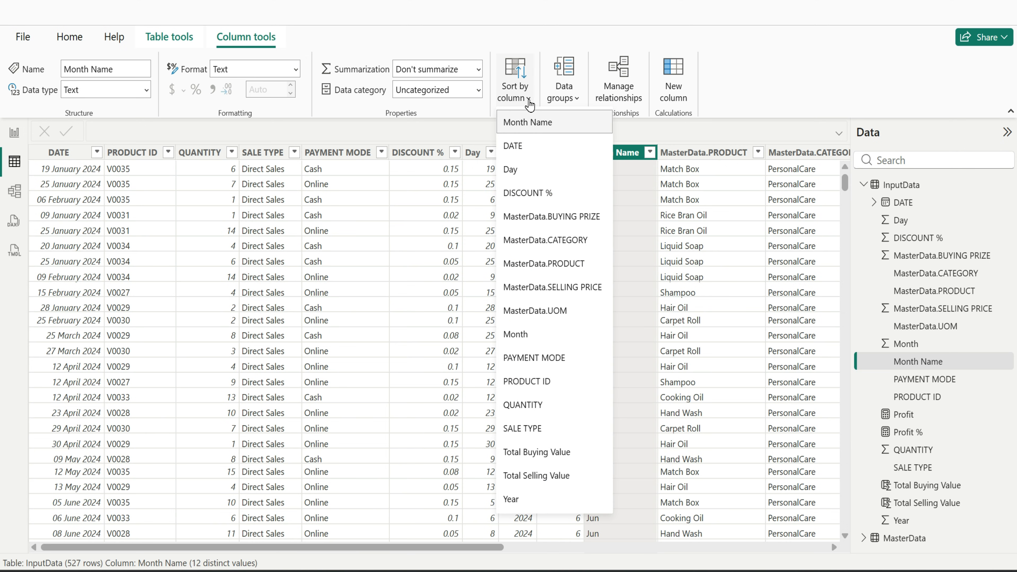
left_click(527, 339)
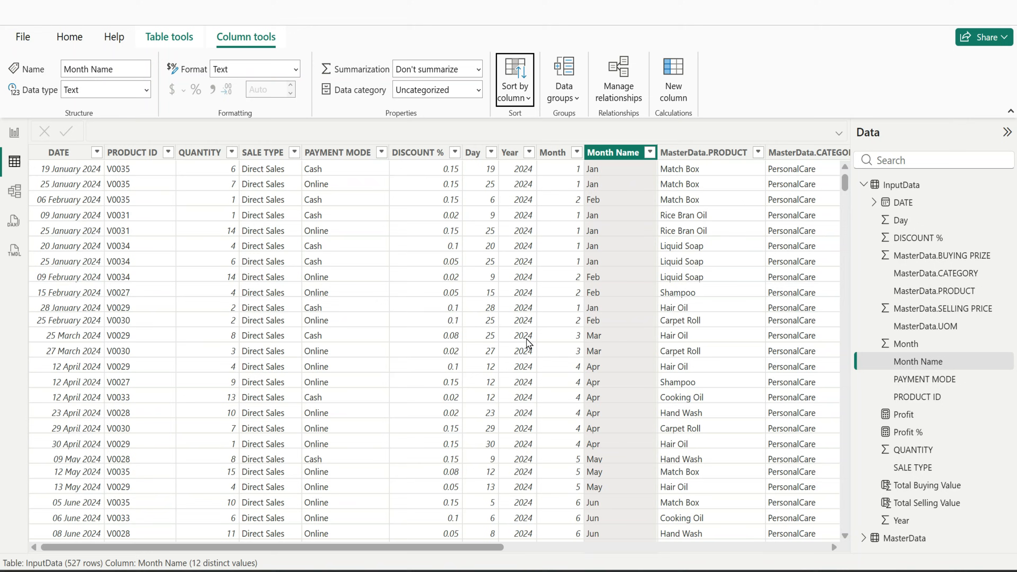
left_click(18, 137)
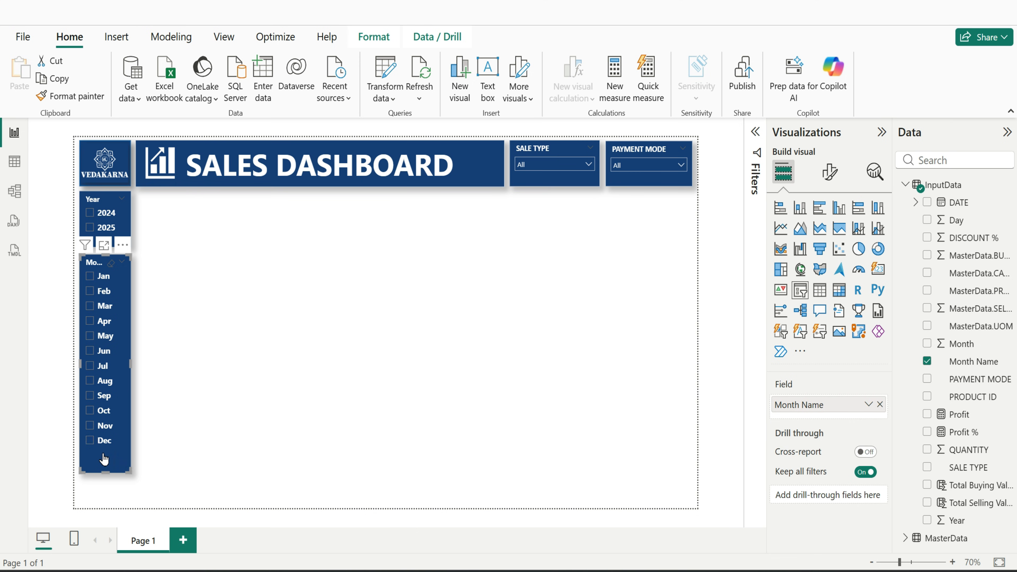
Check both dropdown slicers' lists and set the SALE TYPE slicer's values background color to #143E7A
left_click(524, 178)
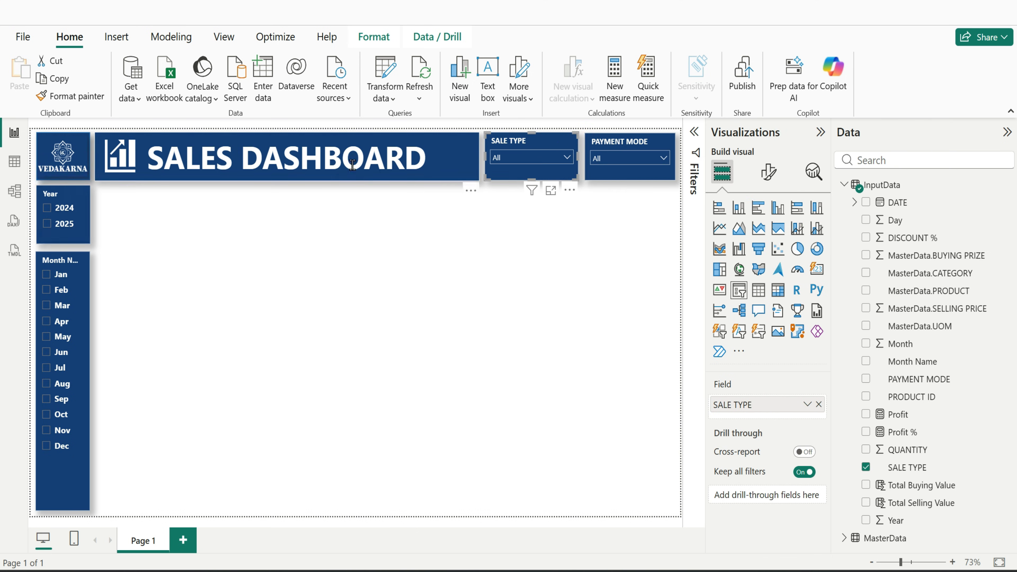
left_click(566, 158)
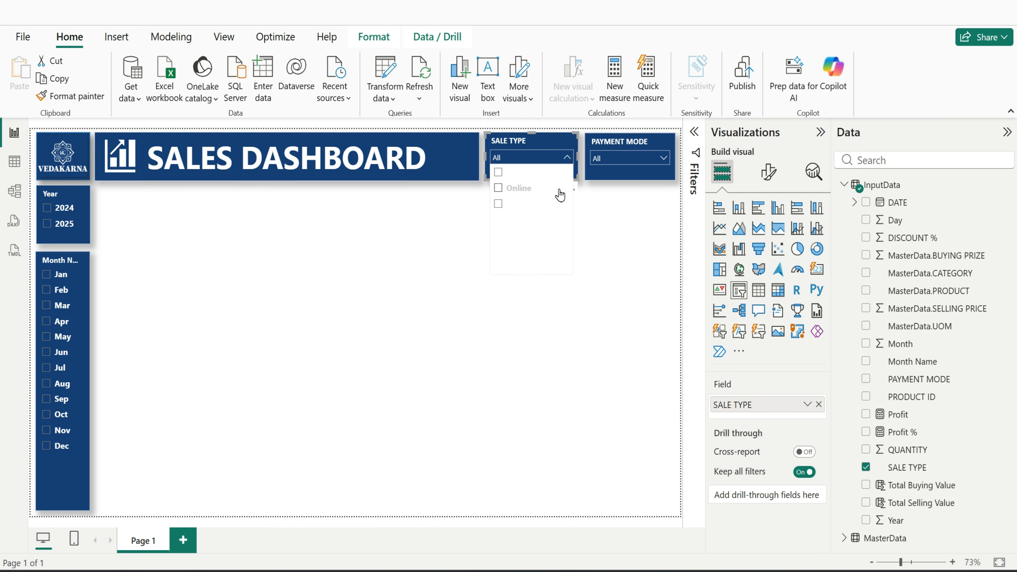
left_click(663, 159)
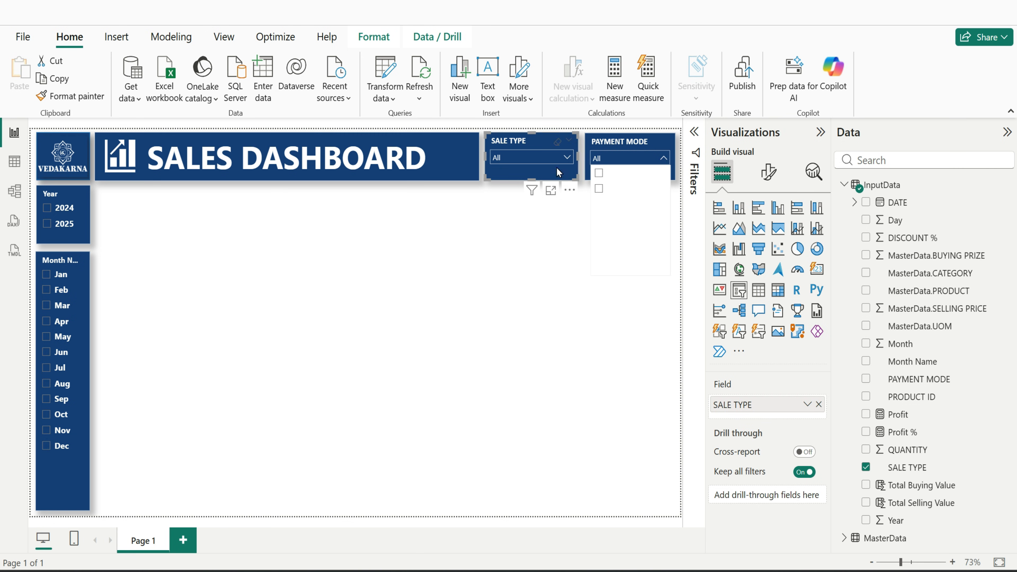
left_click(768, 177)
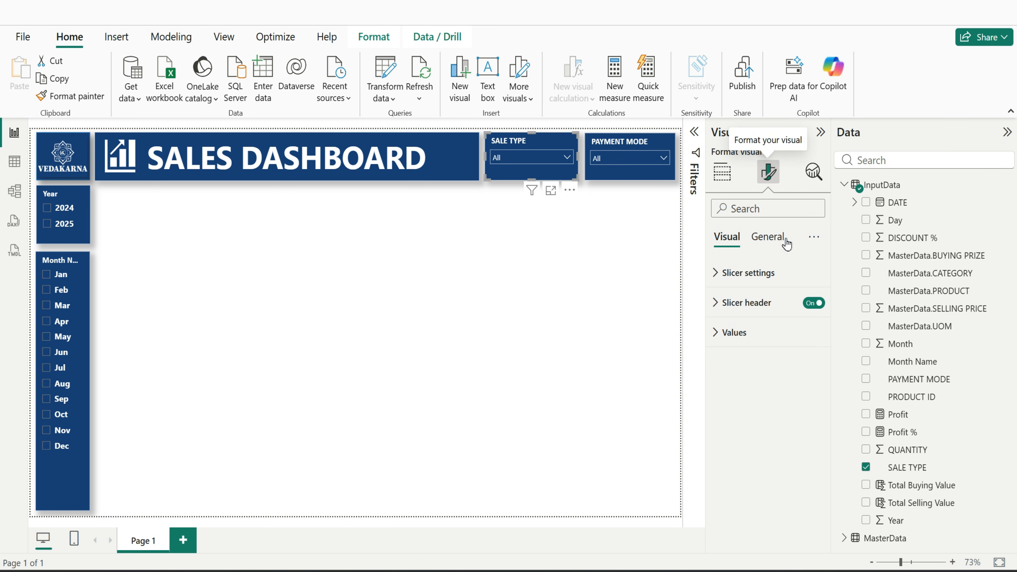
left_click(736, 332)
left_click_drag(828, 298, 833, 506)
left_click(783, 502)
left_click(742, 505)
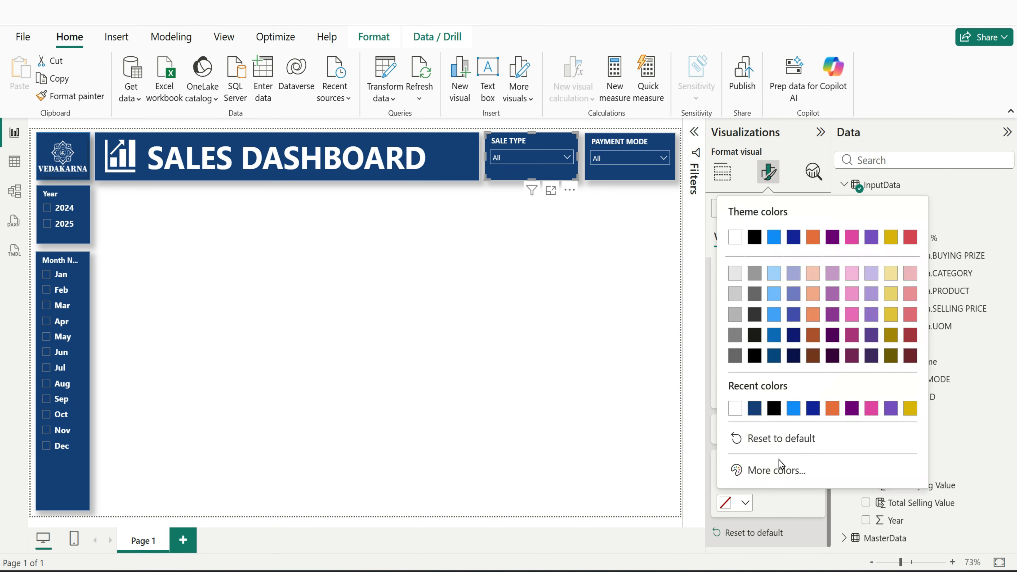
left_click(776, 471)
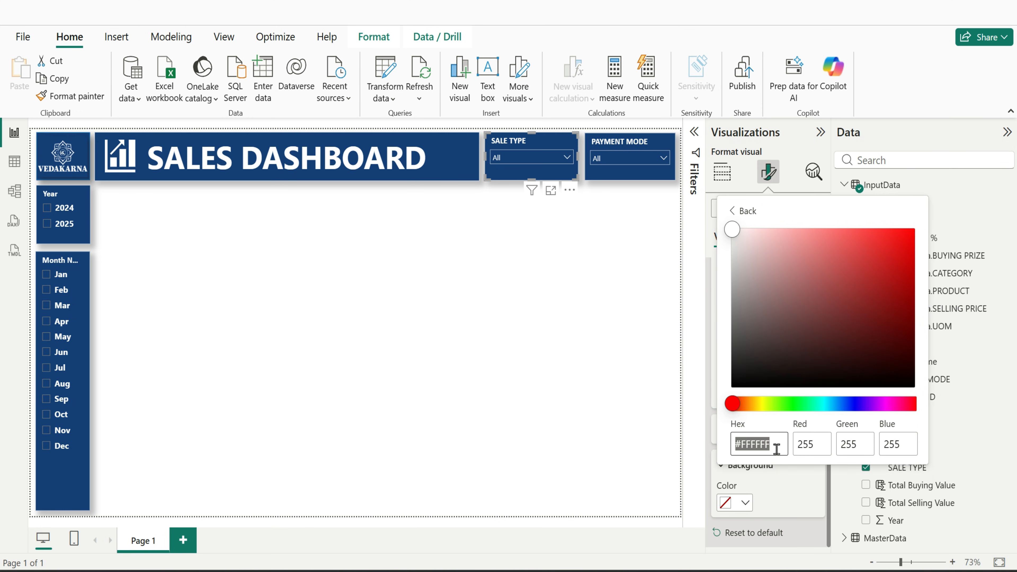
type("#143E7A")
left_click(738, 211)
left_click(780, 510)
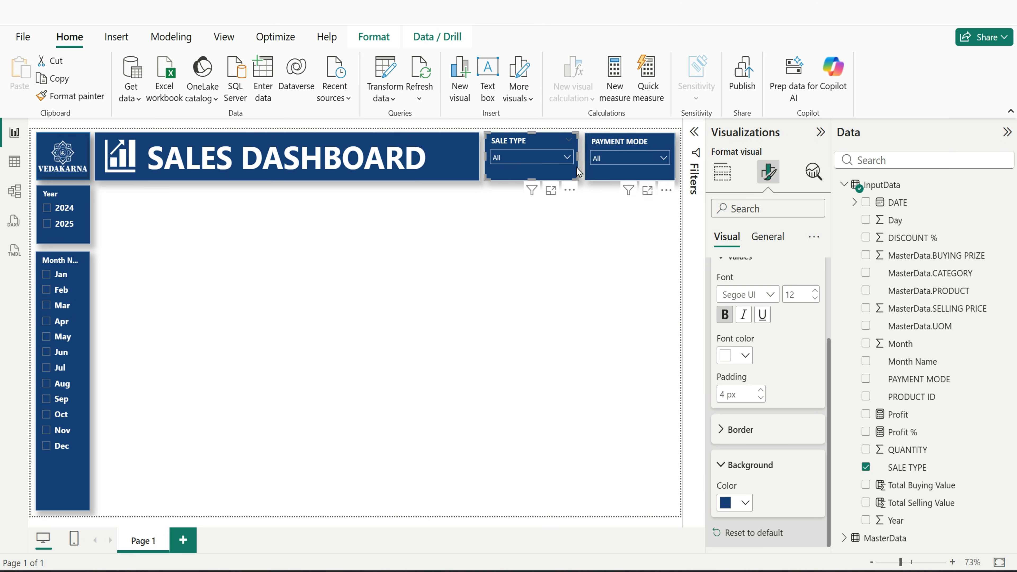
left_click(564, 158)
Copy the SALE TYPE slicer's formatting to the PAYMENT MODE slicer and check its dropdown list
left_click(601, 177)
left_click(567, 173)
left_click(70, 96)
left_click(617, 169)
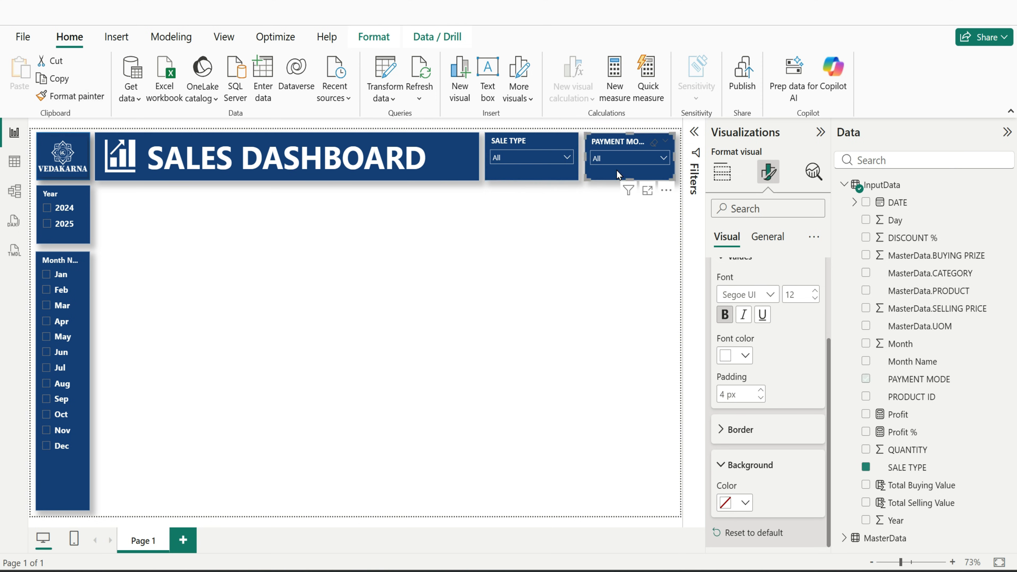
left_click(646, 158)
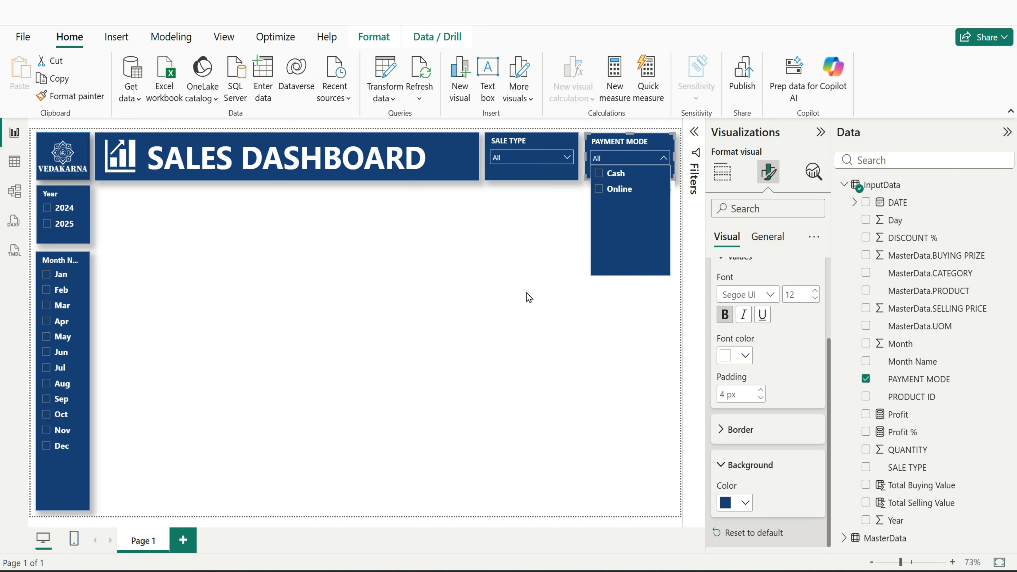
left_click(549, 254)
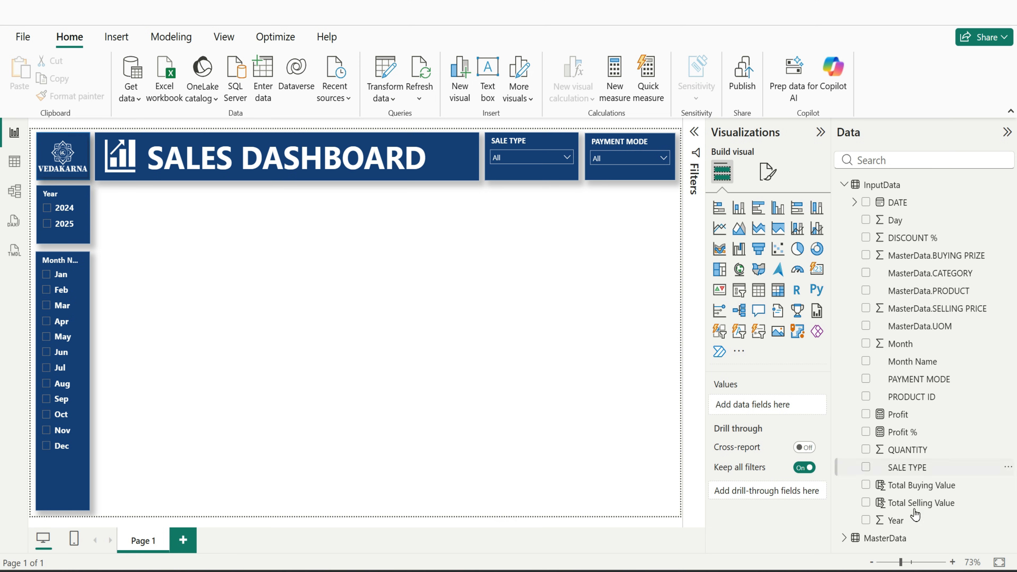
Add a card visual for Total Selling Value, shrink it to a small box and move it just below the title banner
left_click(867, 503)
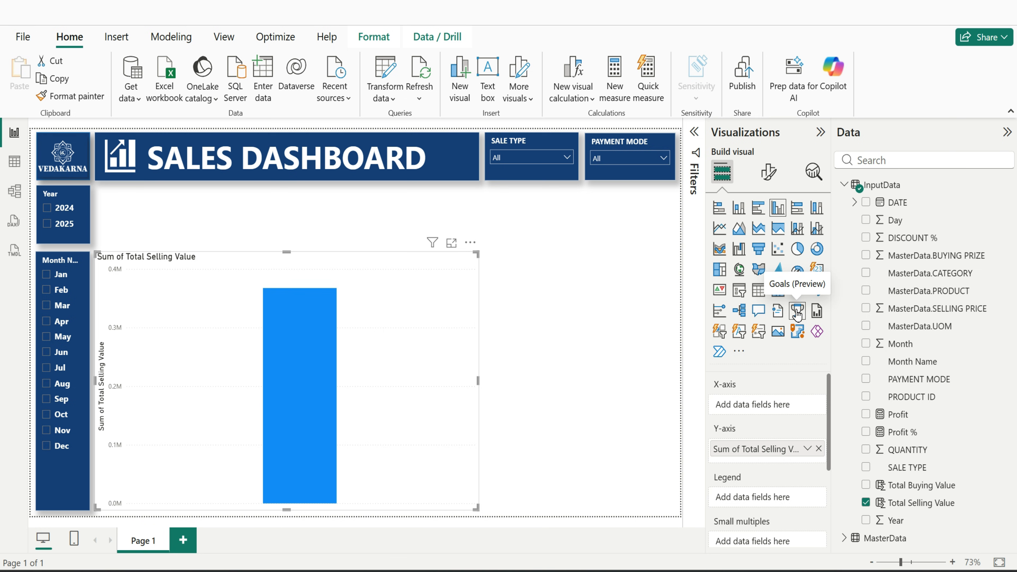
left_click(816, 269)
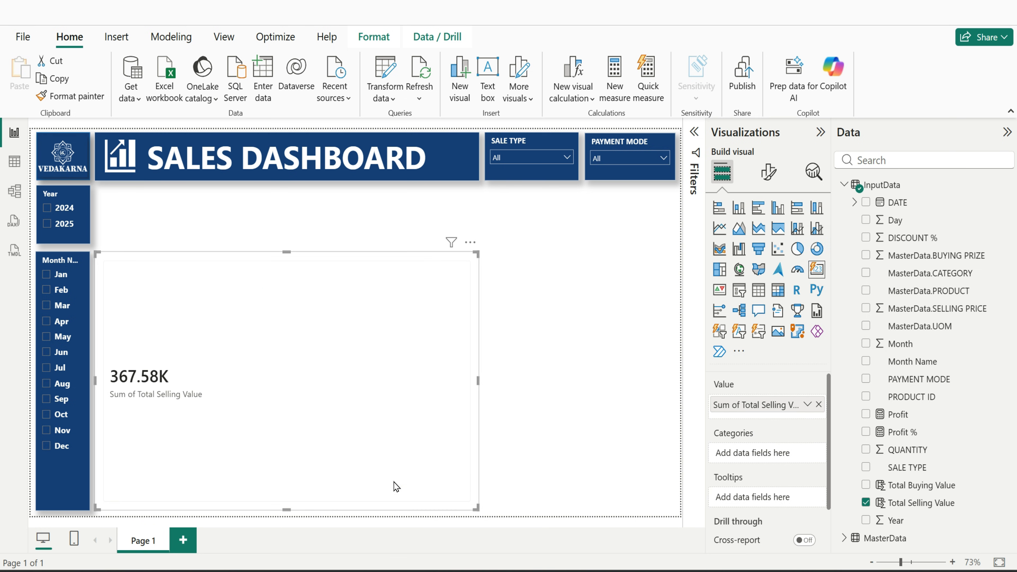
left_click_drag(468, 504, 198, 320)
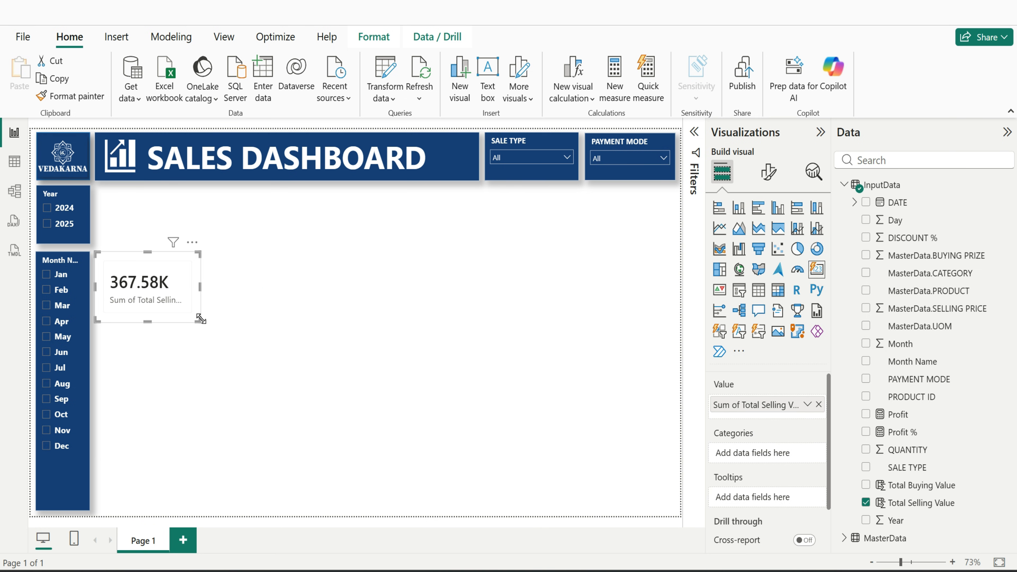
left_click_drag(188, 287, 259, 250)
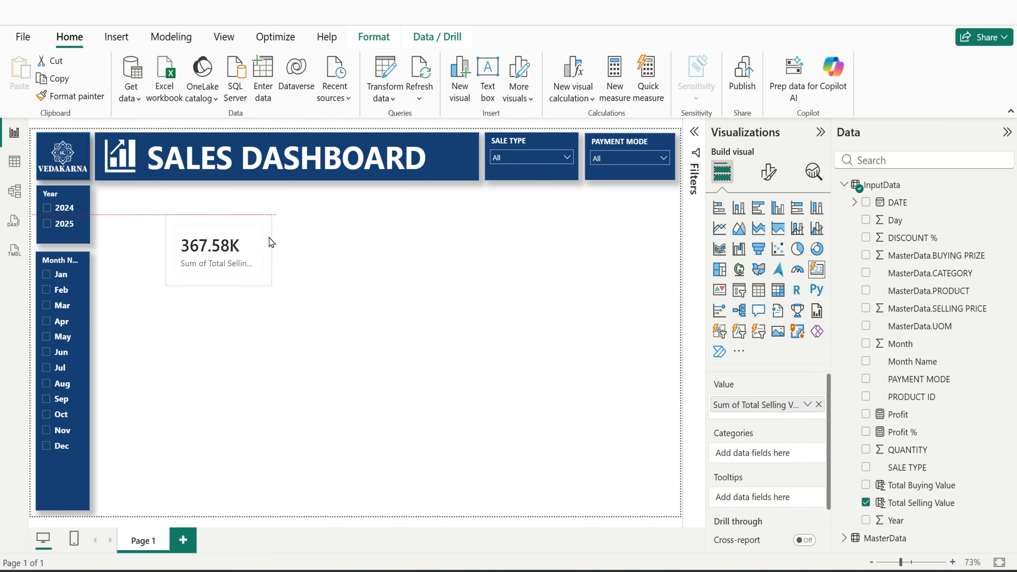
Turn off the card background in the Total Selling Value card's Cards formatting
left_click(768, 172)
left_click(767, 363)
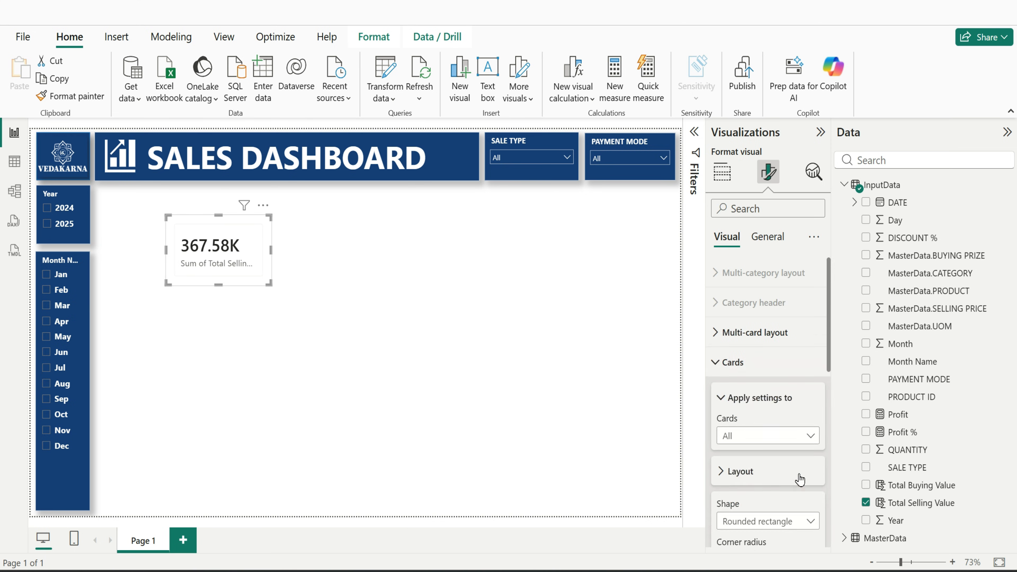
scroll(805, 460, "down", 5)
scroll(797, 476, "down", 1)
left_click(751, 427)
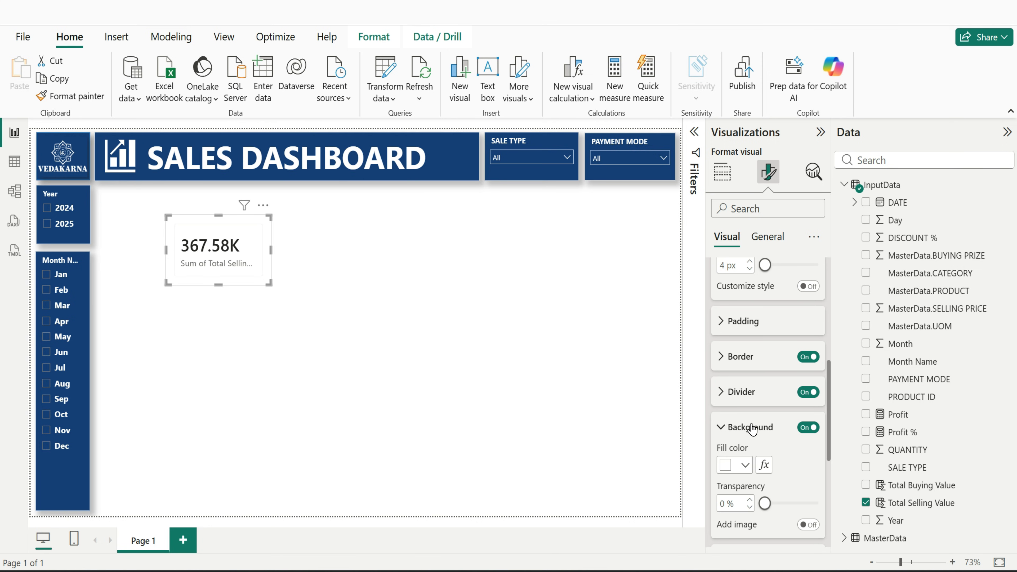
left_click(808, 427)
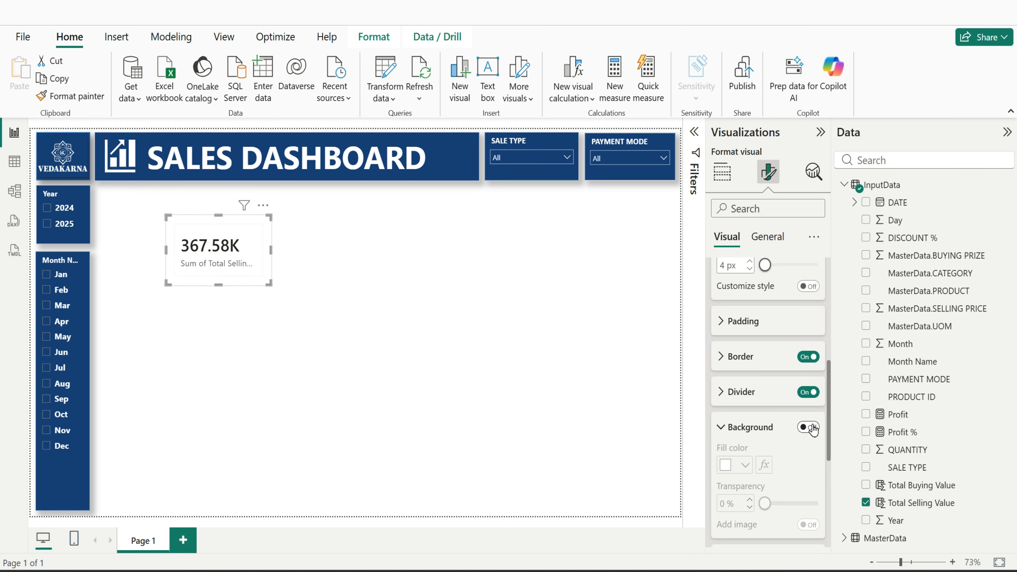
Format the Total Selling Value card's callout value in bold Calibri at size 29
scroll(779, 456, "down", 5)
scroll(777, 445, "down", 4)
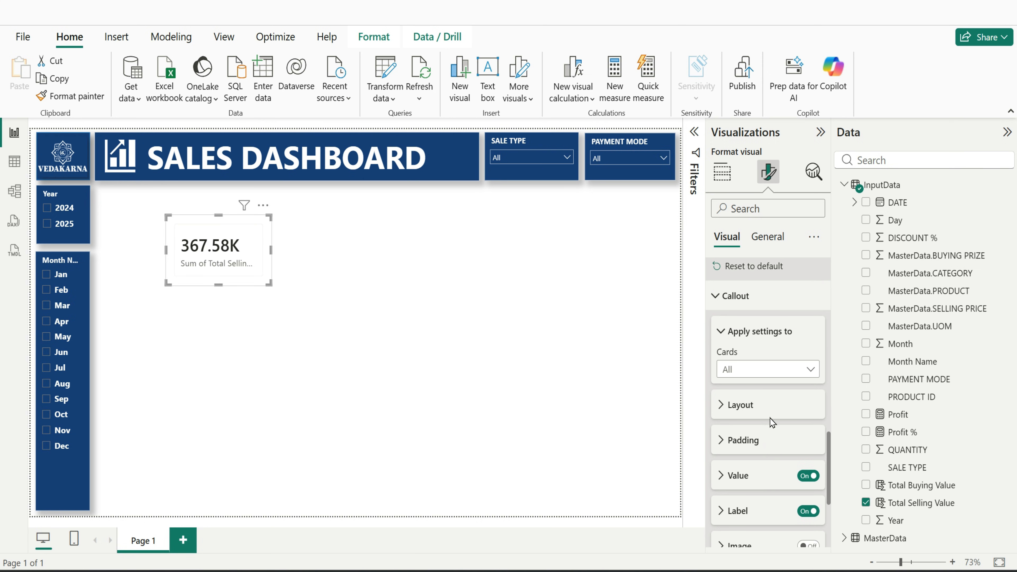
left_click(766, 477)
scroll(766, 461, "down", 2)
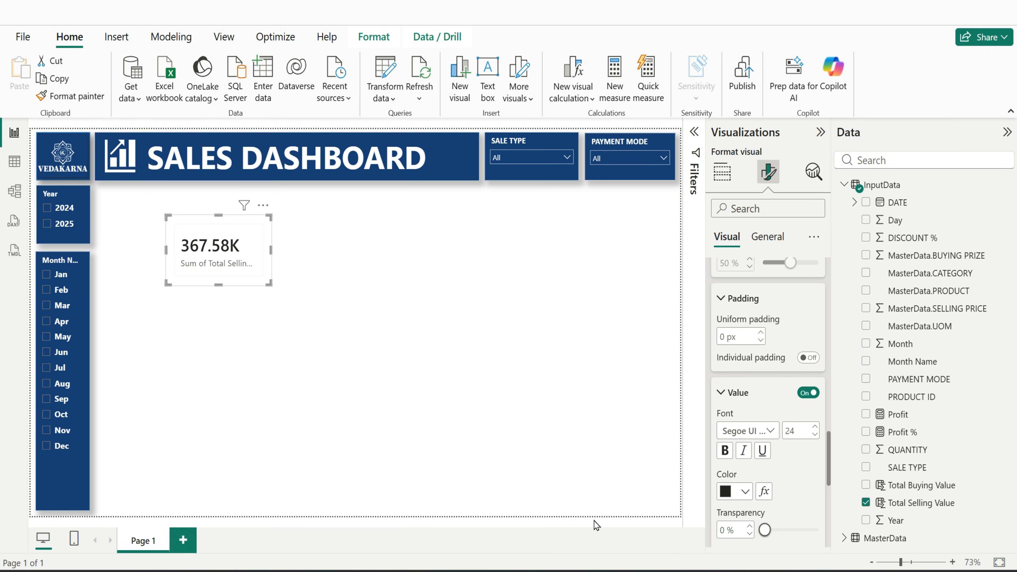
left_click(775, 430)
scroll(775, 233, "up", 5)
left_click(766, 246)
left_click(726, 451)
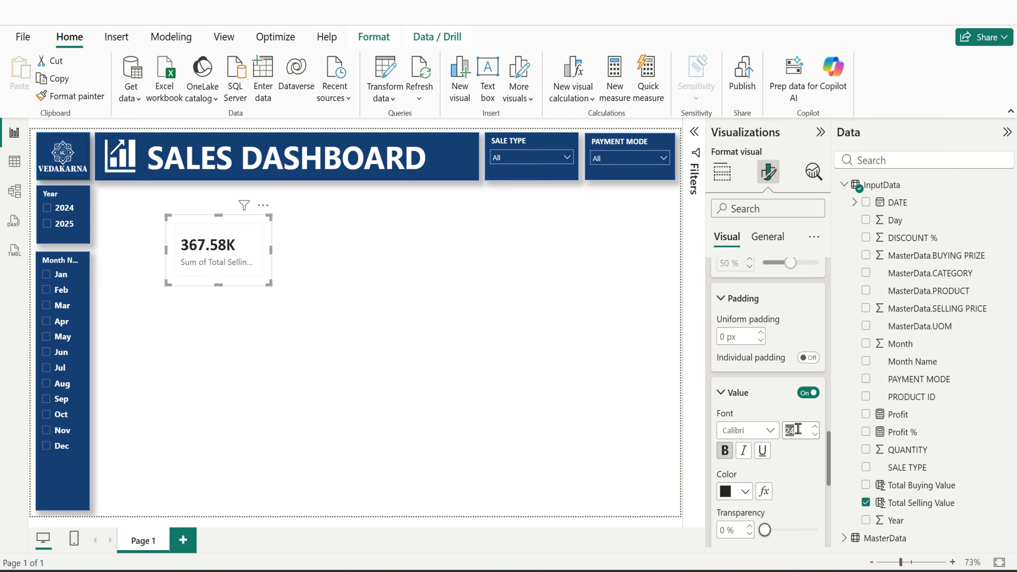
left_click(796, 458)
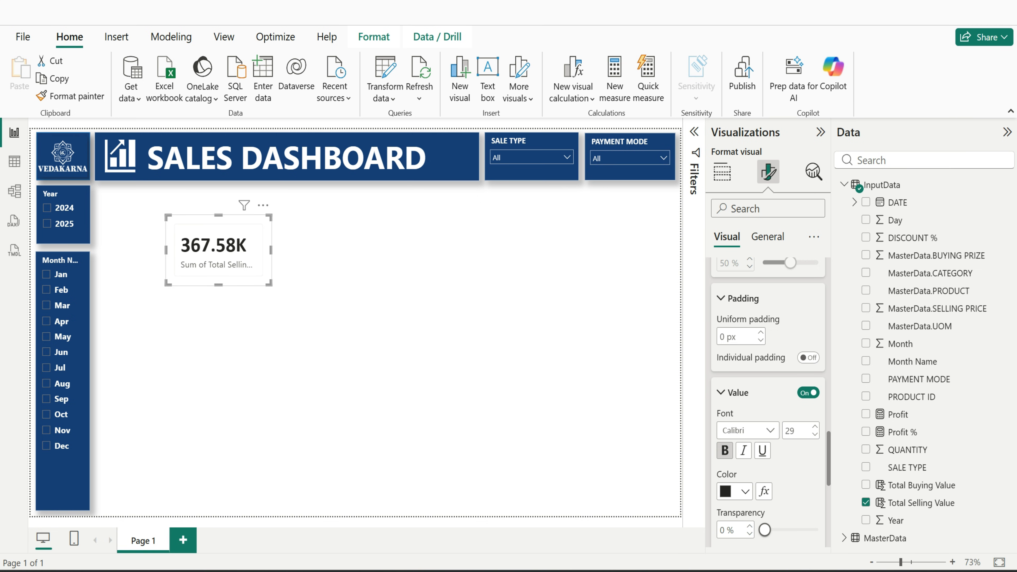
Center the card's callout value horizontally and show blank values as 0
scroll(750, 424, "down", 3)
left_click(745, 422)
left_click(761, 461)
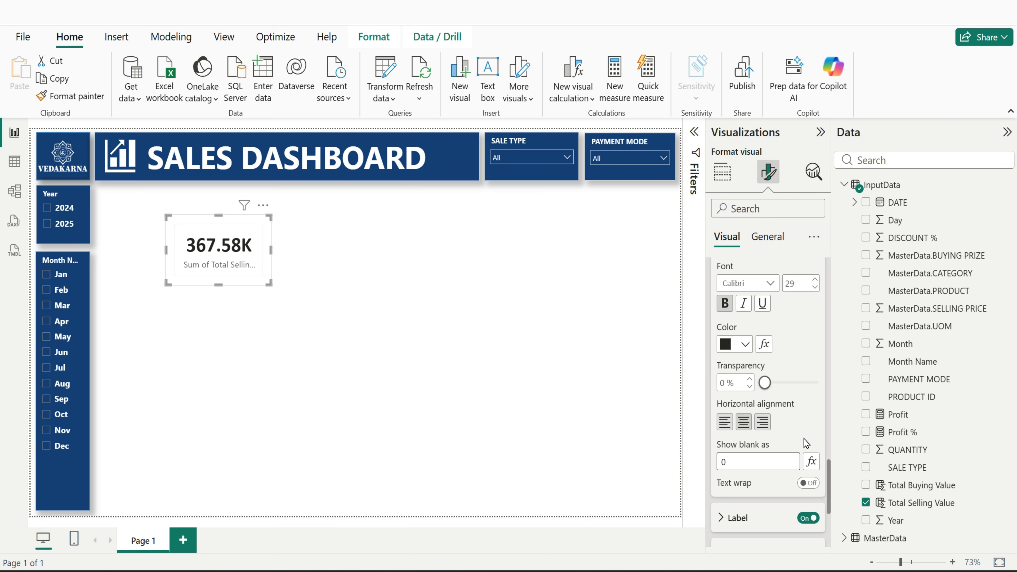
Make the card's callout label bold and black with font size 20
scroll(806, 443, "down", 2)
left_click(773, 444)
scroll(771, 450, "down", 2)
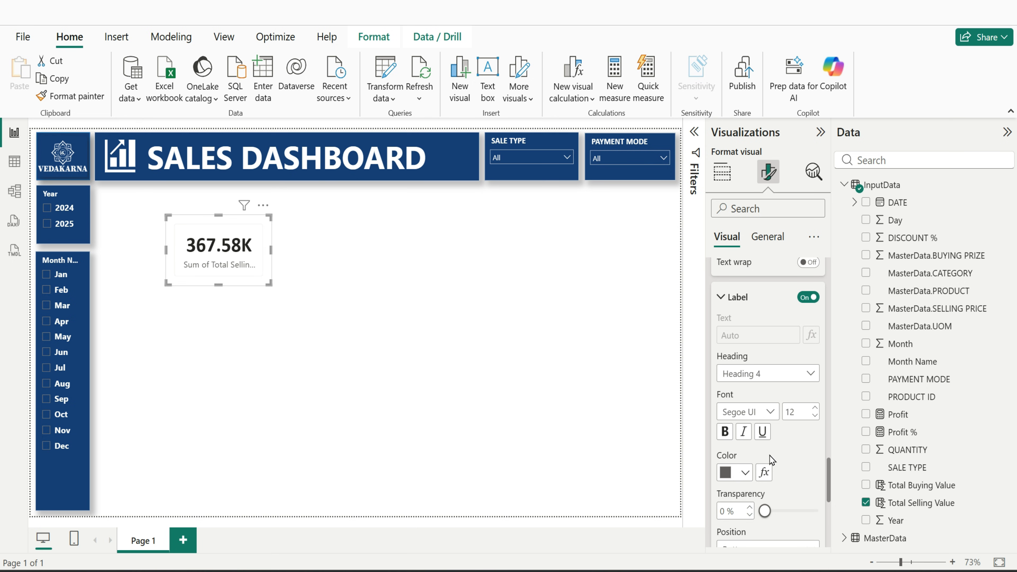
left_click(725, 432)
left_click(745, 473)
left_click(755, 207)
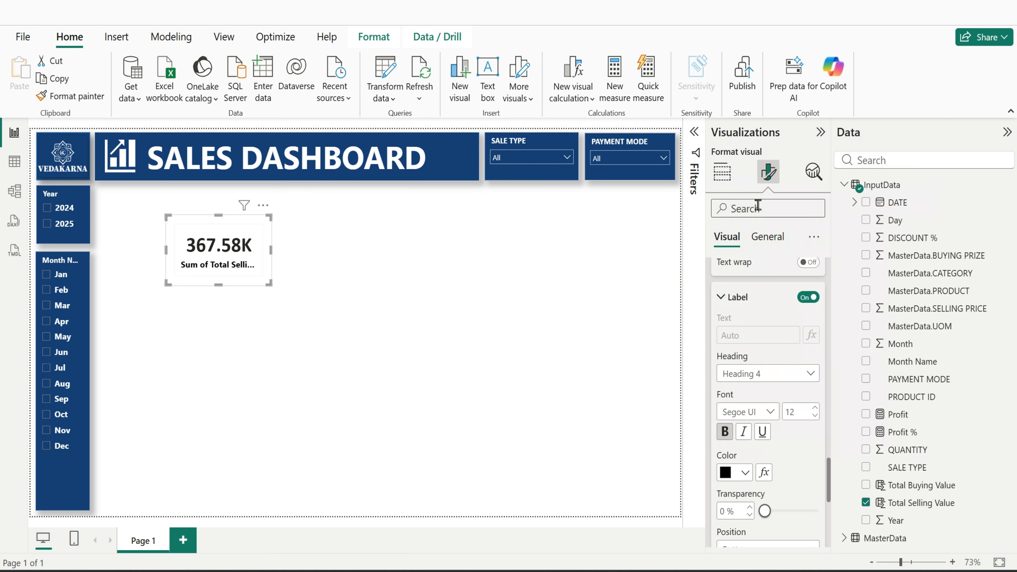
left_click(804, 410)
type("20")
key("Return")
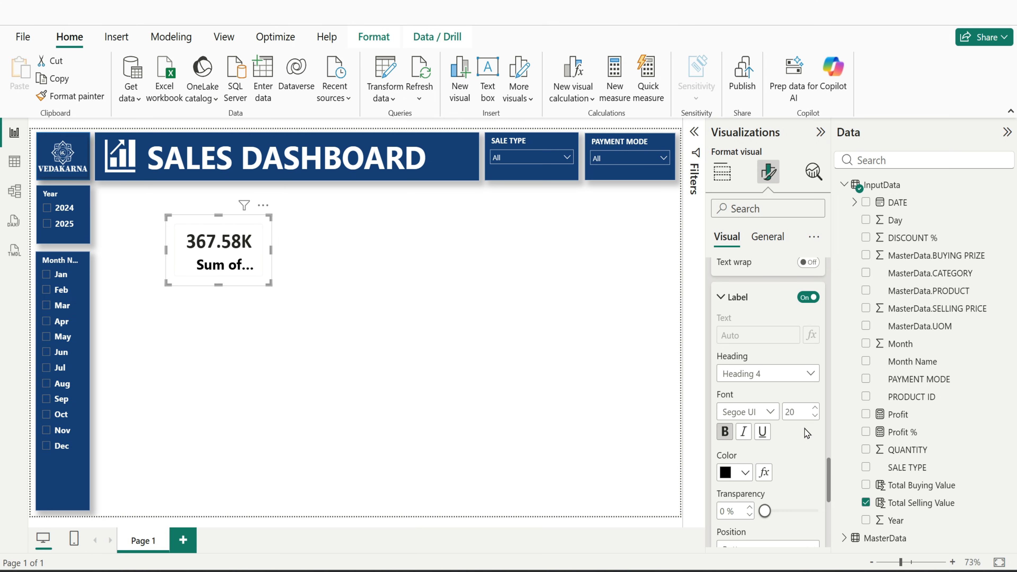
Set the callout label's position to Top so it sits above the value
scroll(788, 455, "down", 3)
left_click(808, 402)
left_click(761, 440)
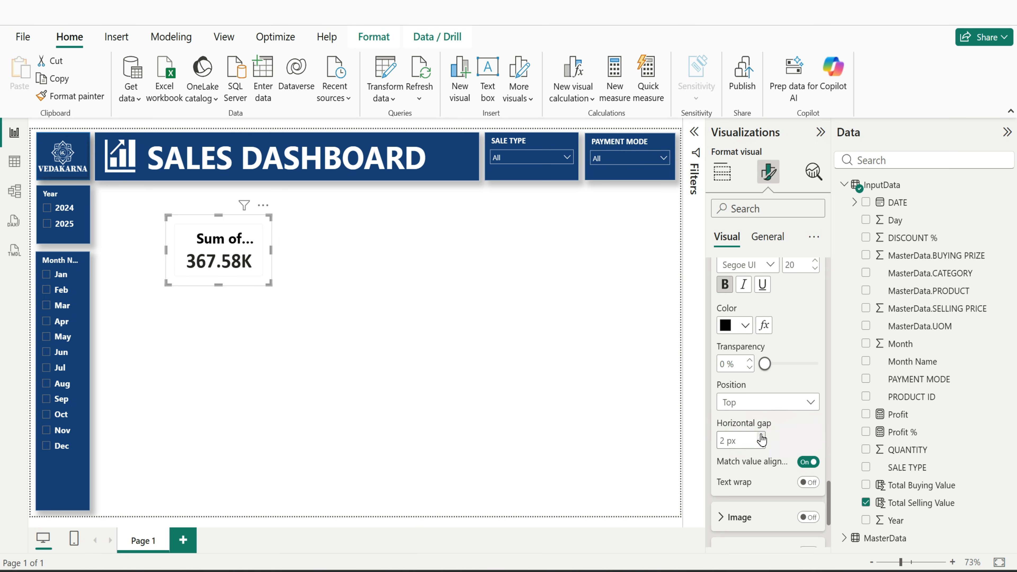
scroll(761, 439, "down", 3)
Resize the card to height 109 and width 276, and place it directly under the title banner beside the Year slicer
left_click(766, 237)
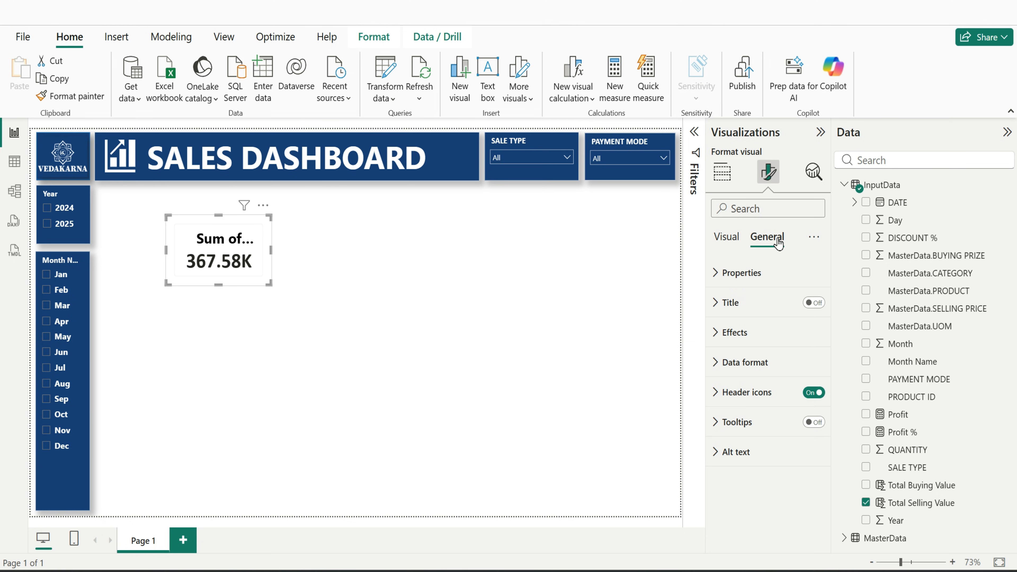
left_click(740, 272)
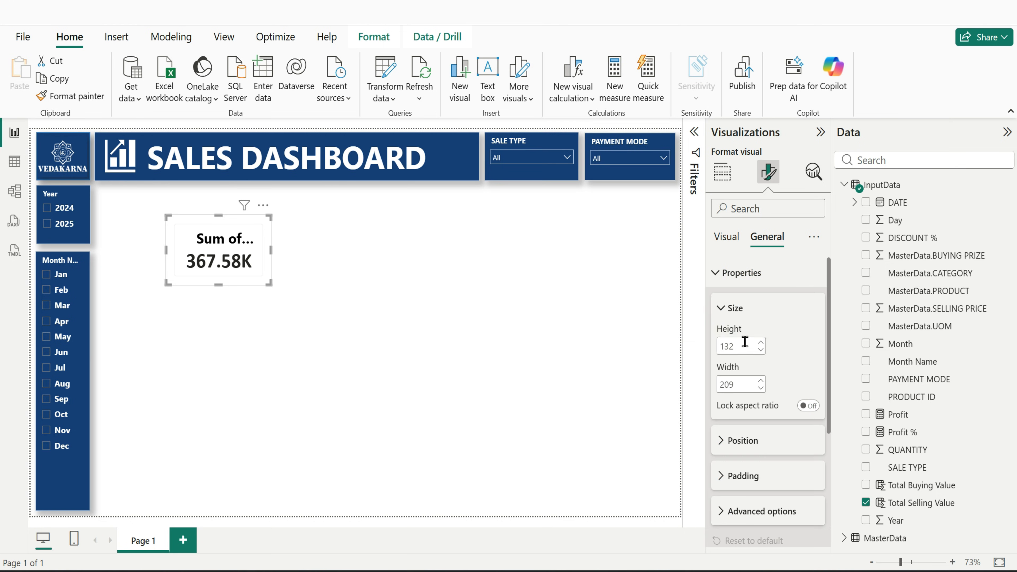
double_click(752, 384)
type("276")
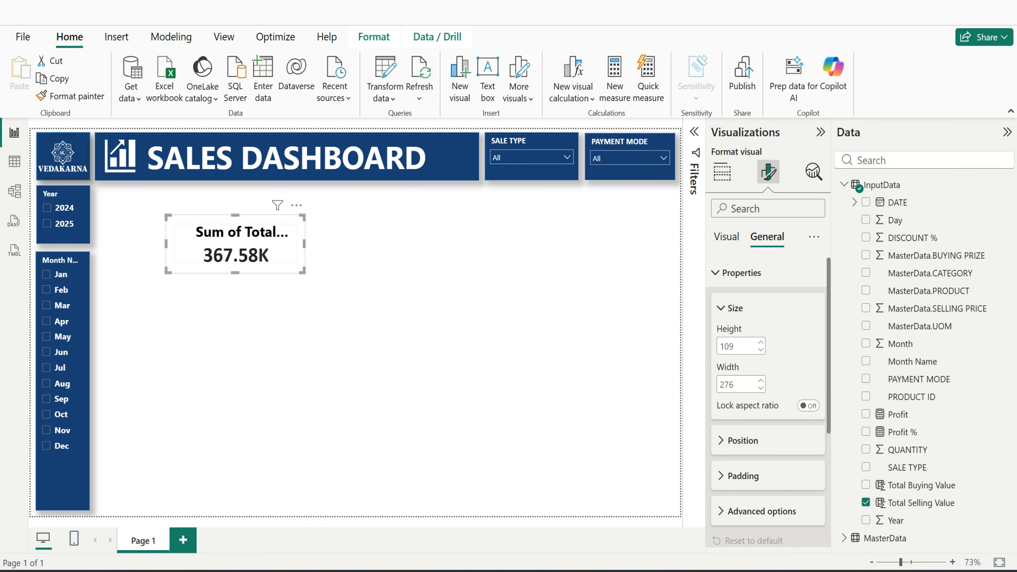
left_click(760, 440)
left_click_drag(276, 269, 207, 239)
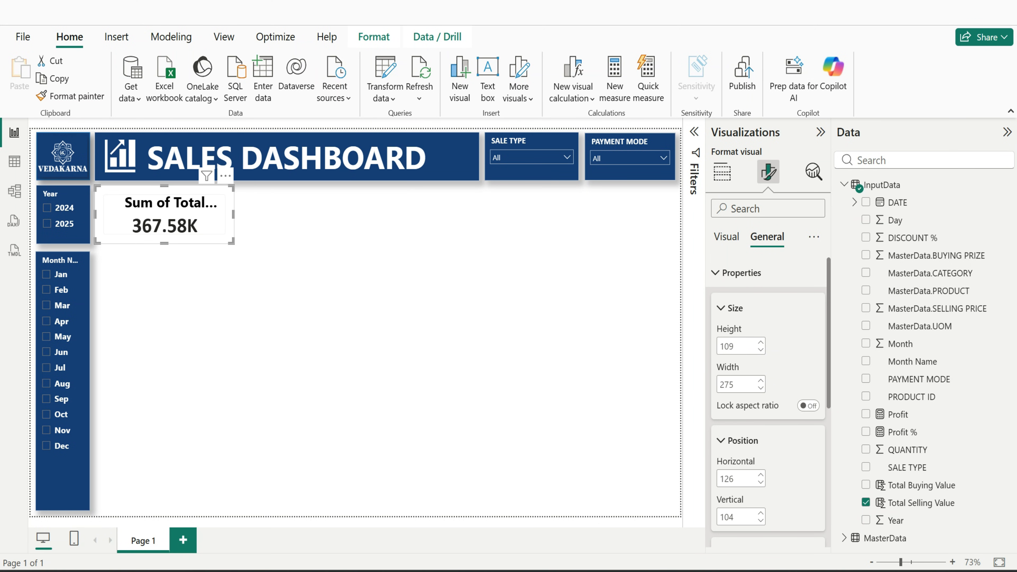
Add a white visual border and a shadow to the Total Selling Value card
scroll(790, 465, "down", 5)
left_click(762, 415)
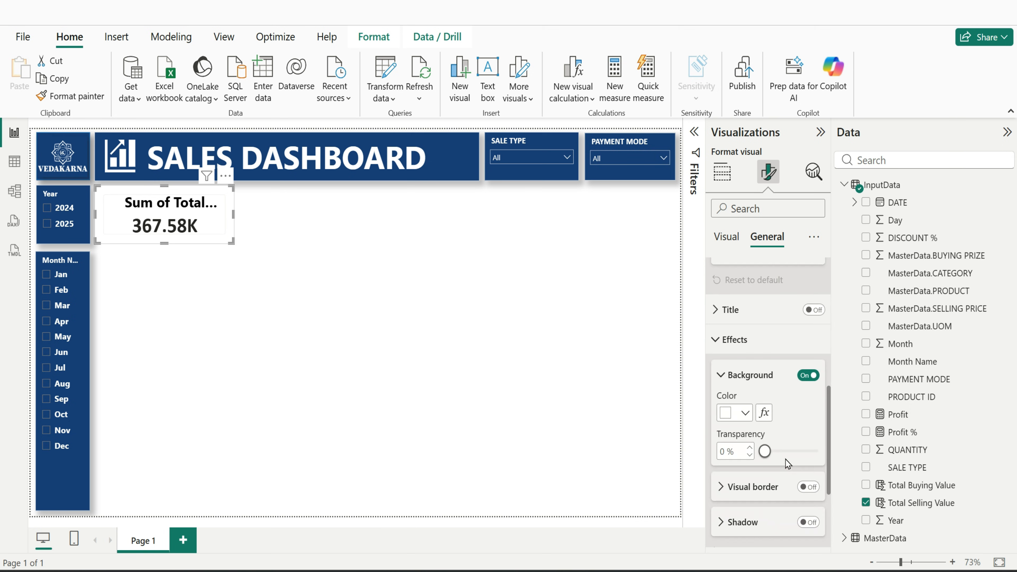
left_click(808, 486)
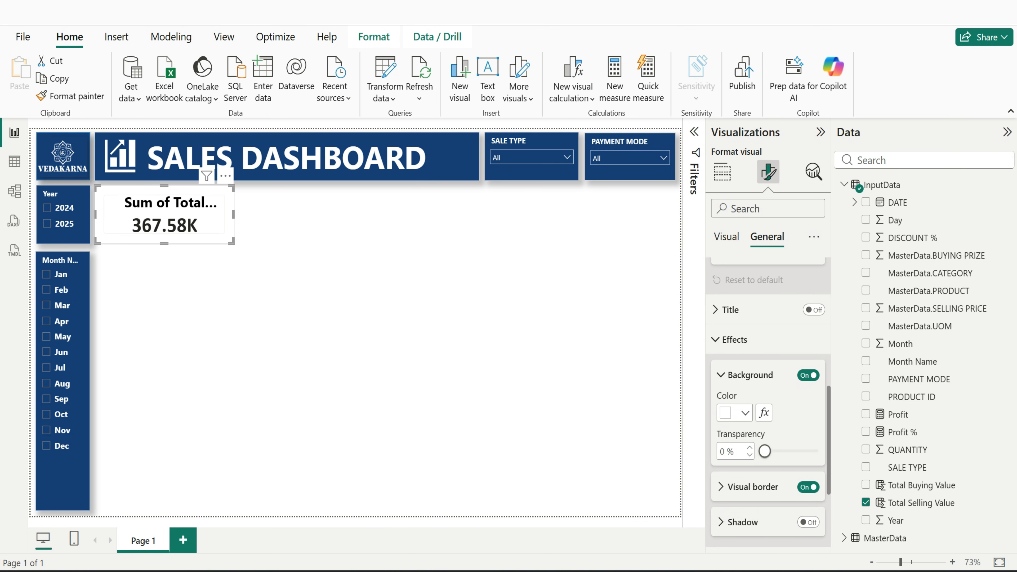
scroll(766, 472, "down", 3)
left_click(752, 348)
left_click(744, 386)
left_click(755, 406)
scroll(772, 469, "down", 2)
left_click(807, 425)
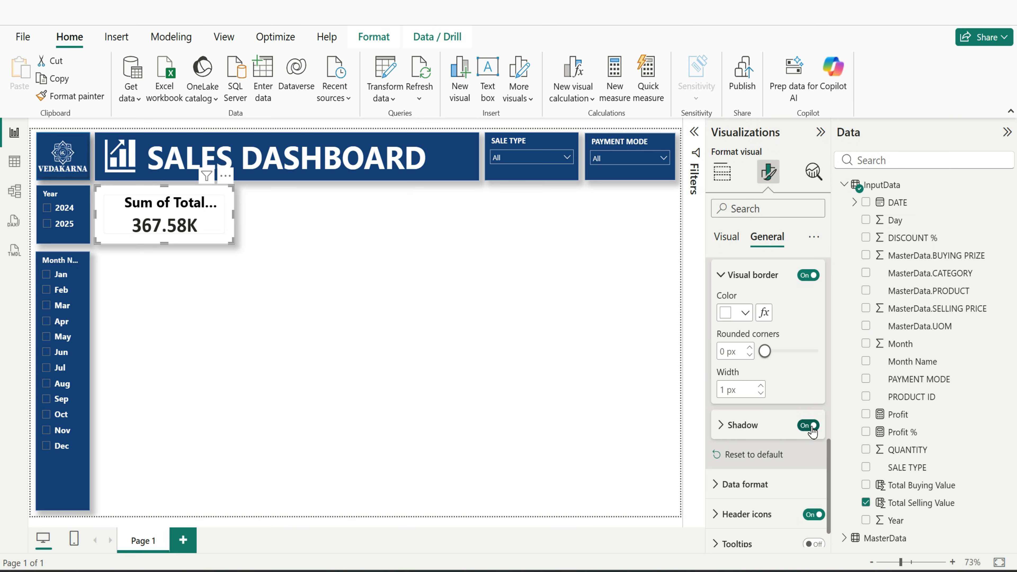
scroll(808, 425, "down", 1)
Turn off the inner border in the Total Selling Value card's Cards formatting
left_click(727, 236)
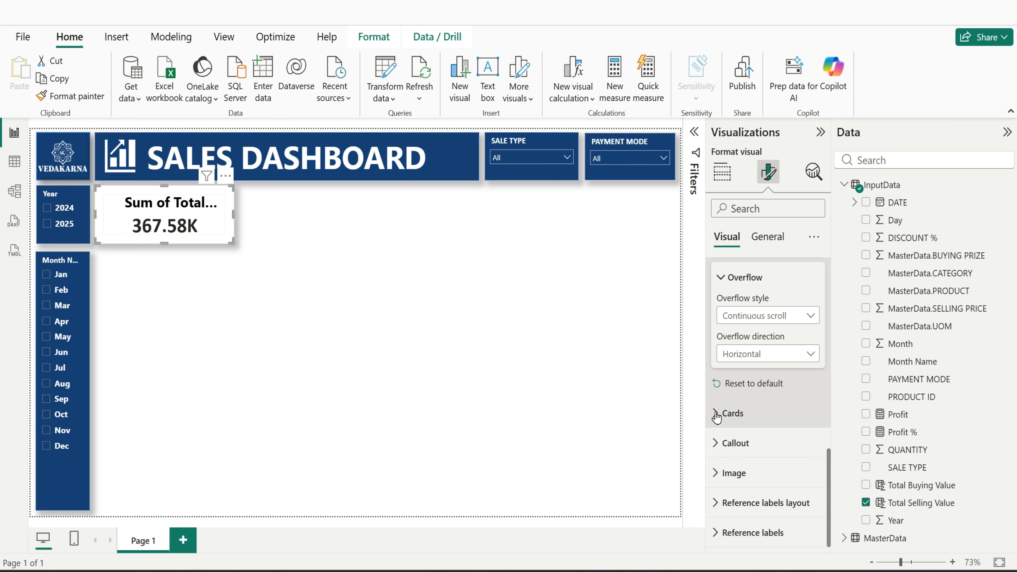
scroll(798, 436, "down", 10)
scroll(798, 436, "down", 2)
left_click(808, 398)
left_click(213, 249)
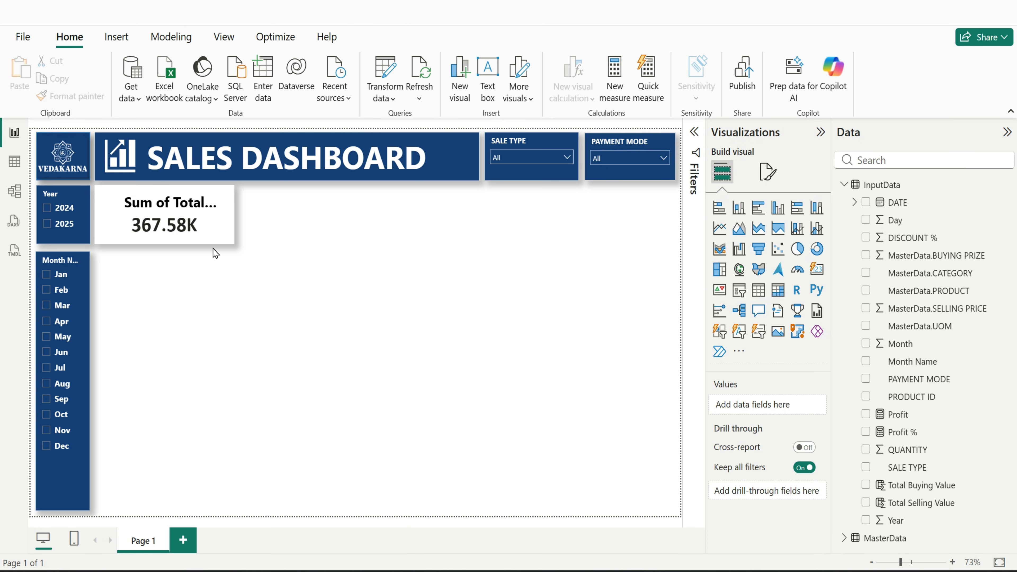
Rename the card's Total Selling Value field to Total Sales for this visual
left_click(226, 236)
left_click(806, 405)
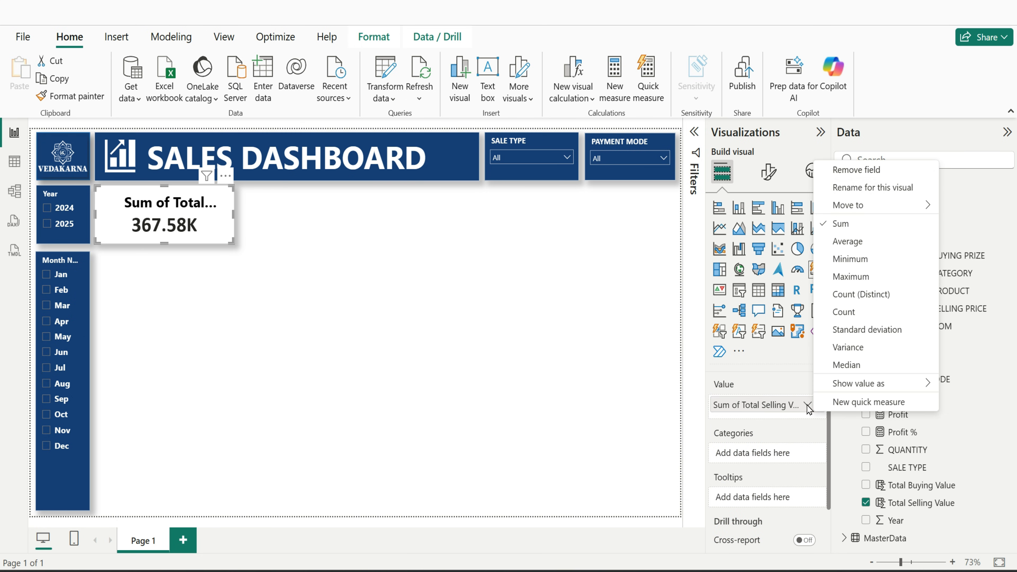
left_click(905, 187)
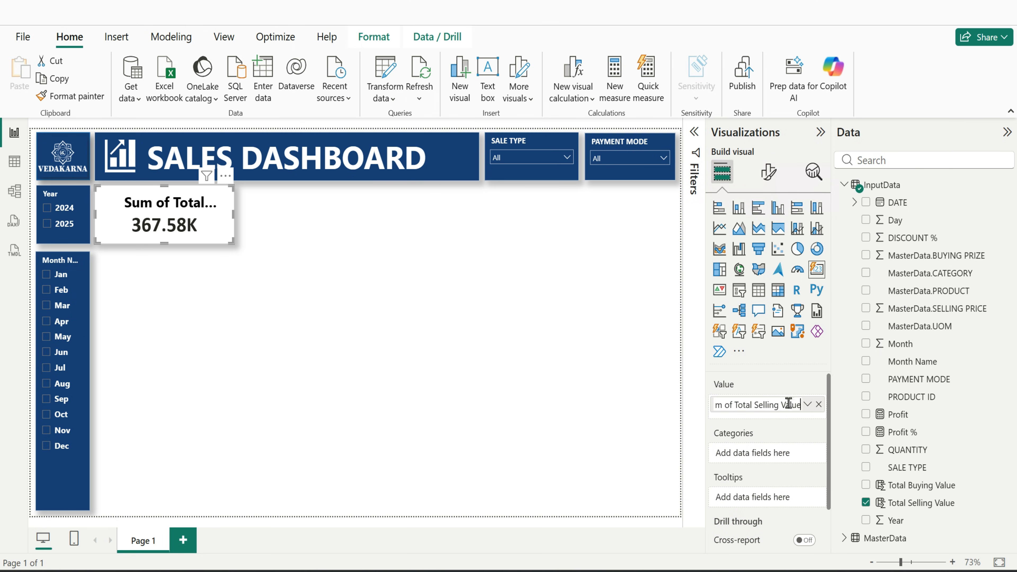
key("ctrl+a")
type("total Sales")
key("Return")
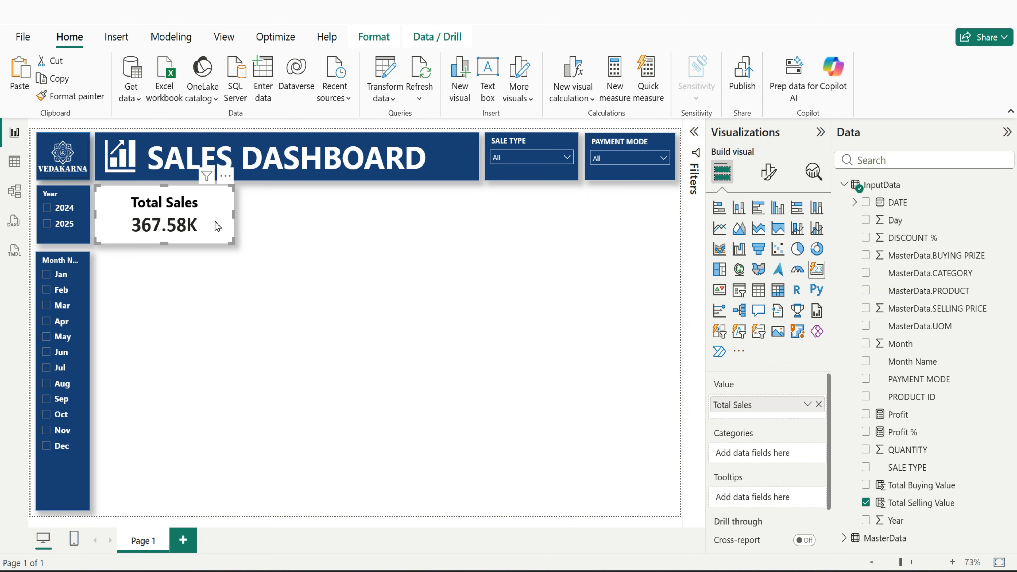
Paste three copies of the Total Sales card and spread them out over the empty canvas
key("ctrl+v")
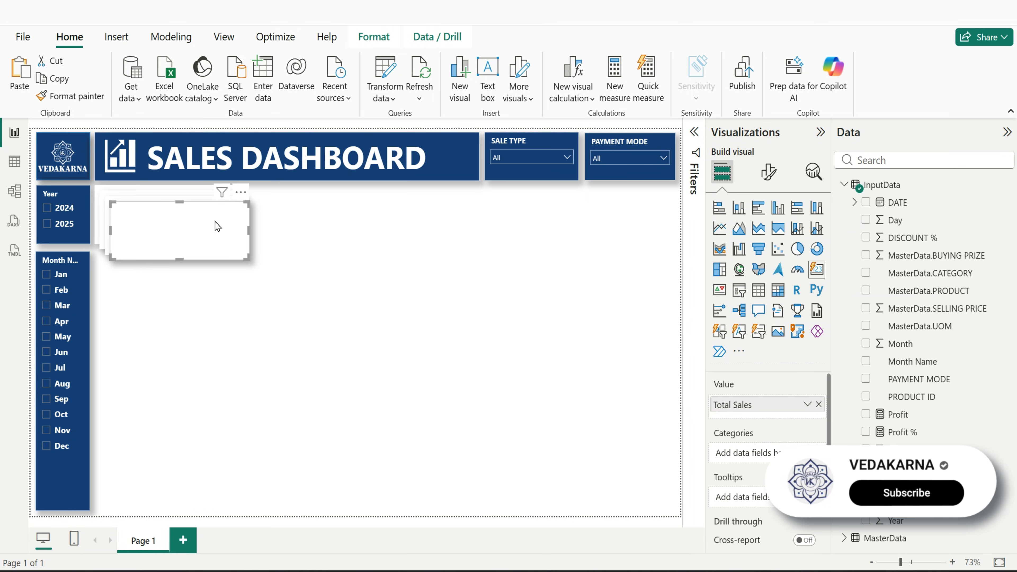
left_click_drag(217, 227, 597, 216)
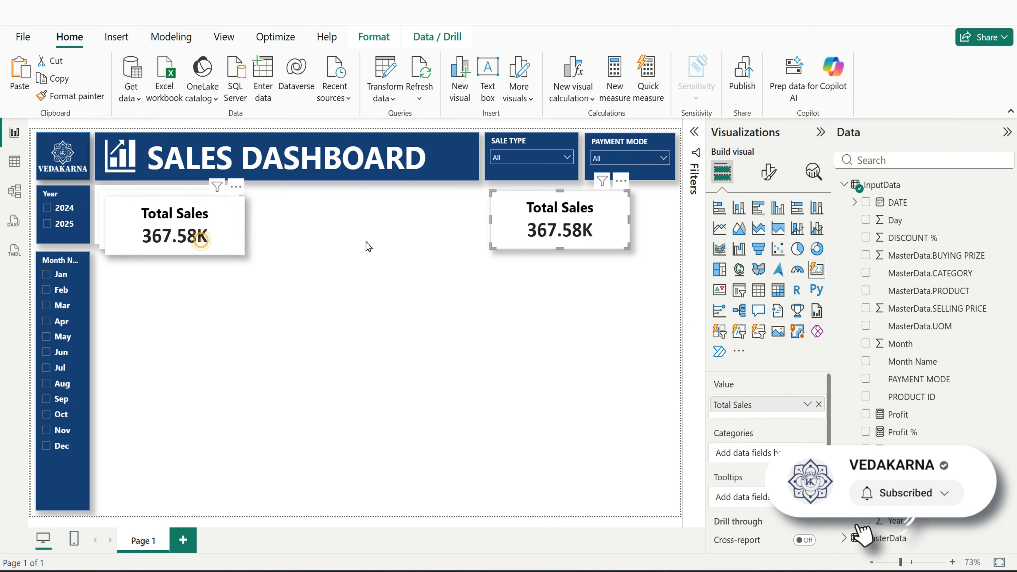
left_click_drag(200, 240, 435, 236)
mouse_move(184, 227)
left_mouse_down()
mouse_move(283, 227)
mouse_move(300, 324)
left_mouse_up()
Replace the lower card copy's field with QUANTITY and rename it Quantity for this visual
left_click(866, 503)
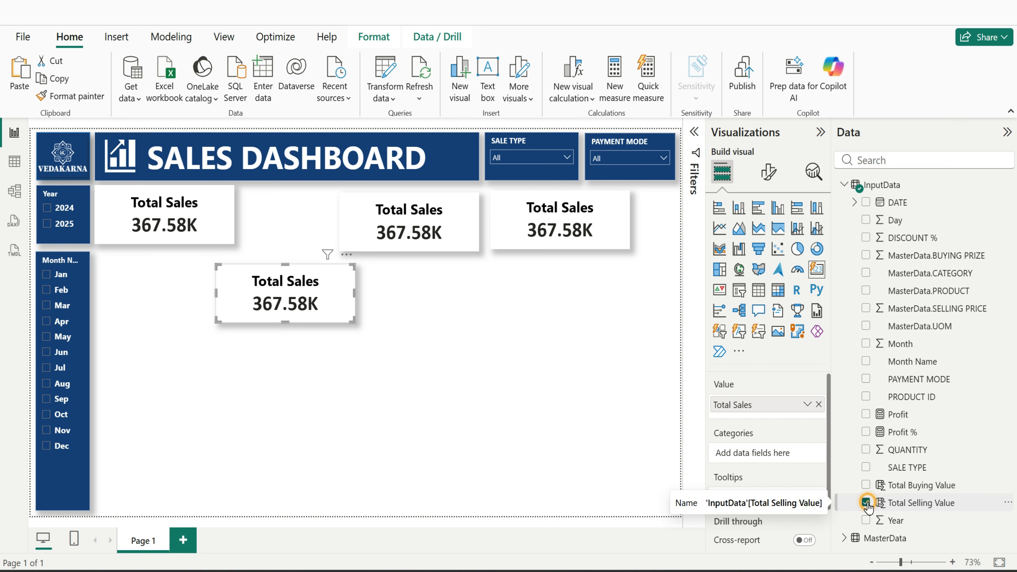
left_click(866, 450)
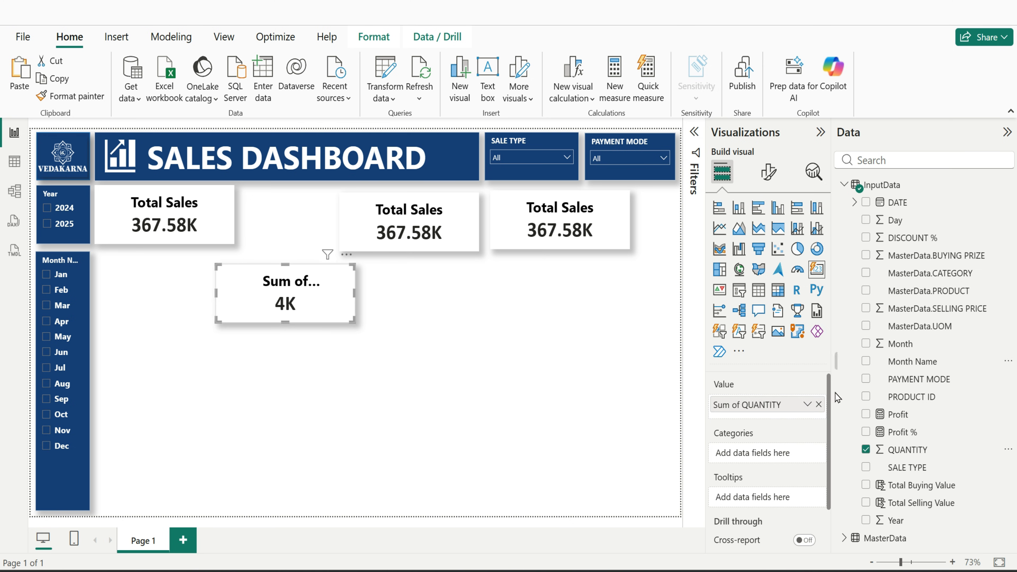
left_click(799, 406)
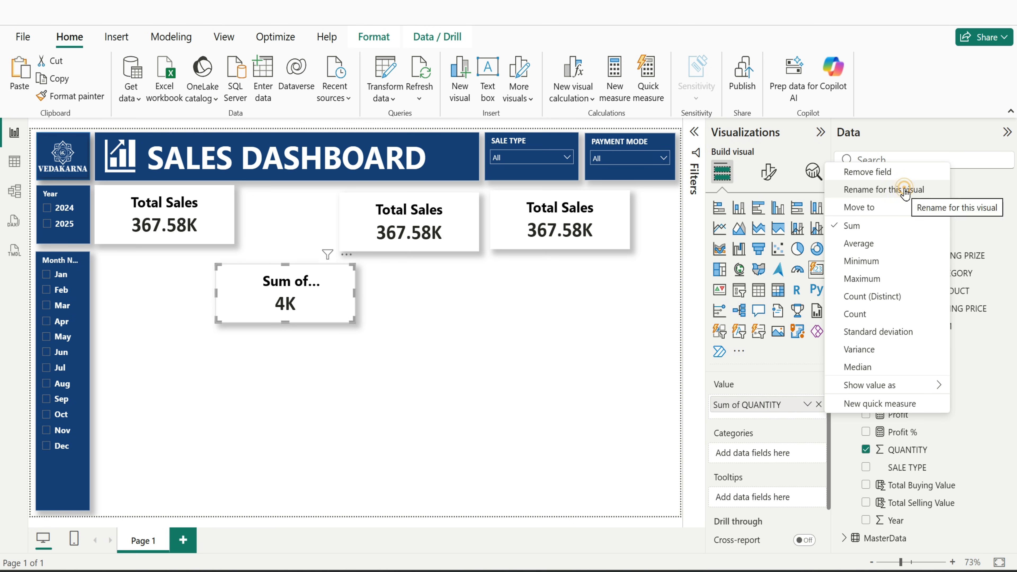
left_click(920, 198)
key("ctrl+a")
type("Q")
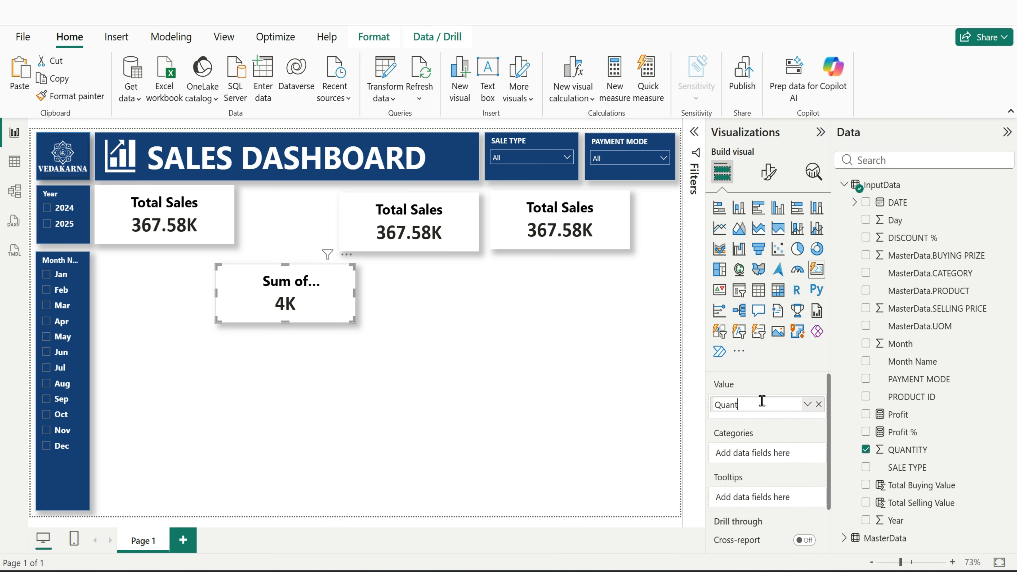
type("uantity")
key("Return")
Replace Total Selling Value in the two remaining card copies with Profit and Profit %, respectively
left_click(445, 242)
left_click(866, 502)
left_click(866, 502)
left_click(866, 414)
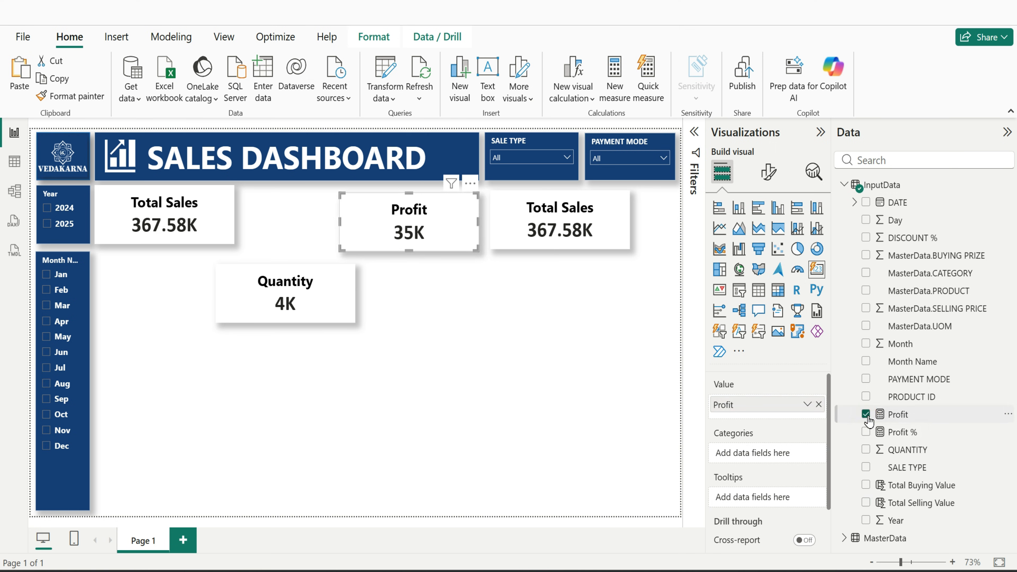
left_click(570, 239)
left_click(865, 502)
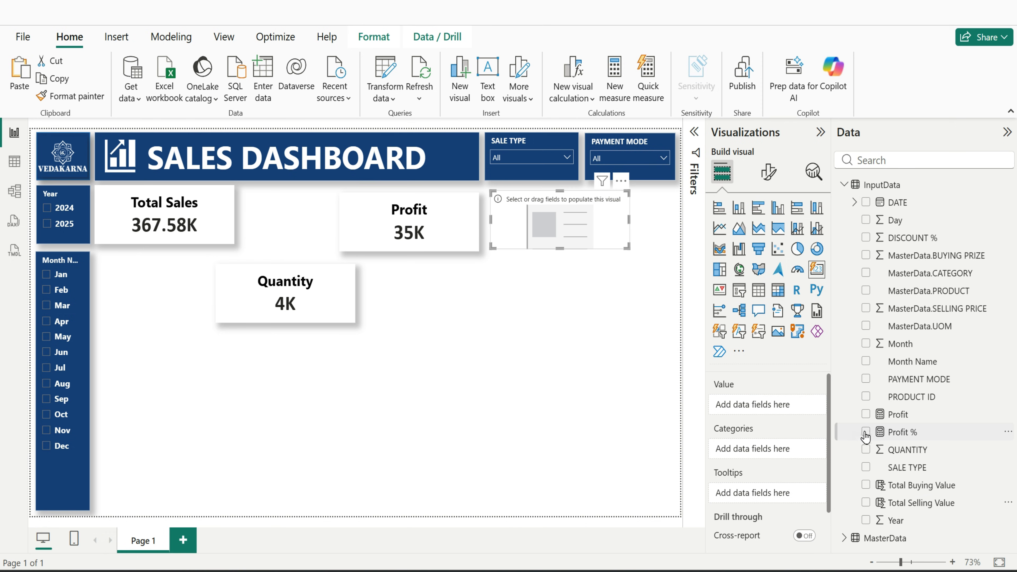
left_click(866, 432)
Arrange the Quantity, Profit and Profit % cards in one row beside the Total Sales card
left_click_drag(411, 230, 496, 300)
left_click_drag(307, 311, 334, 232)
left_click_drag(561, 225, 606, 219)
left_click_drag(476, 300, 433, 220)
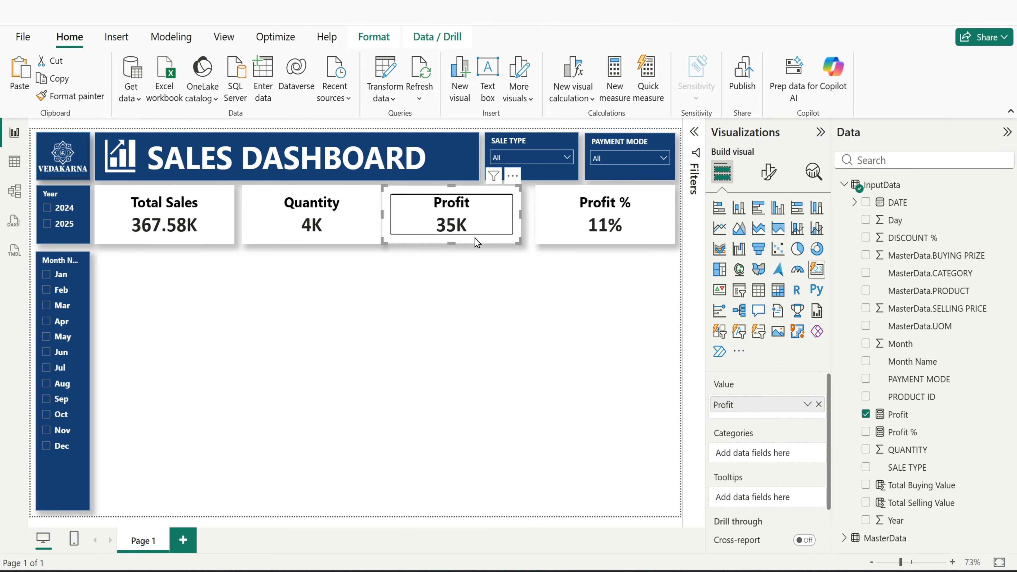
left_click_drag(489, 242, 495, 241)
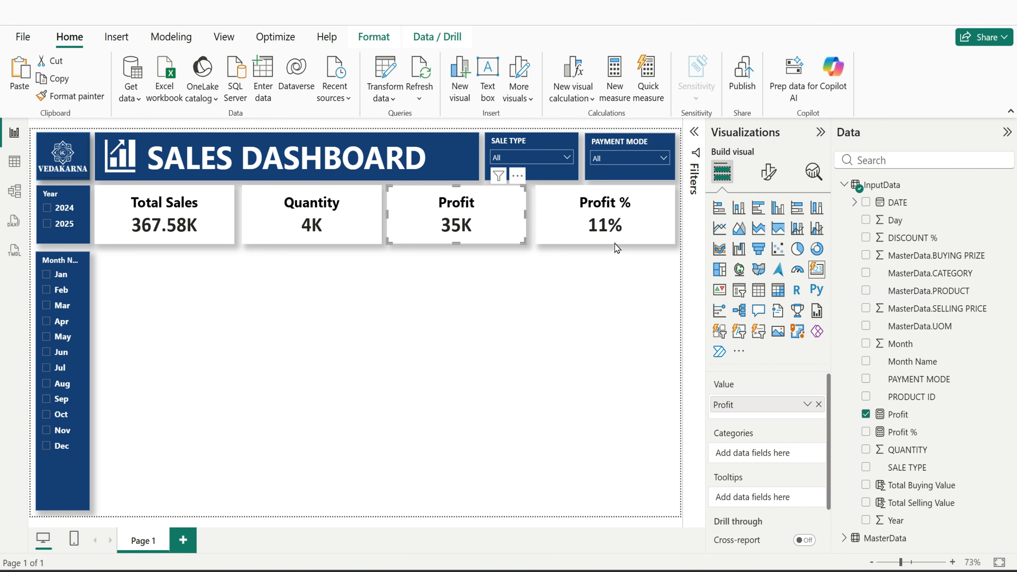
Nudge the Profit, Quantity and Total Sales cards slightly right to even out the spacing in the KPI row
key("Right")
key("Right")
key("Right")
key("Right")
left_click(364, 240)
key("Right")
key("Right")
left_click(484, 375)
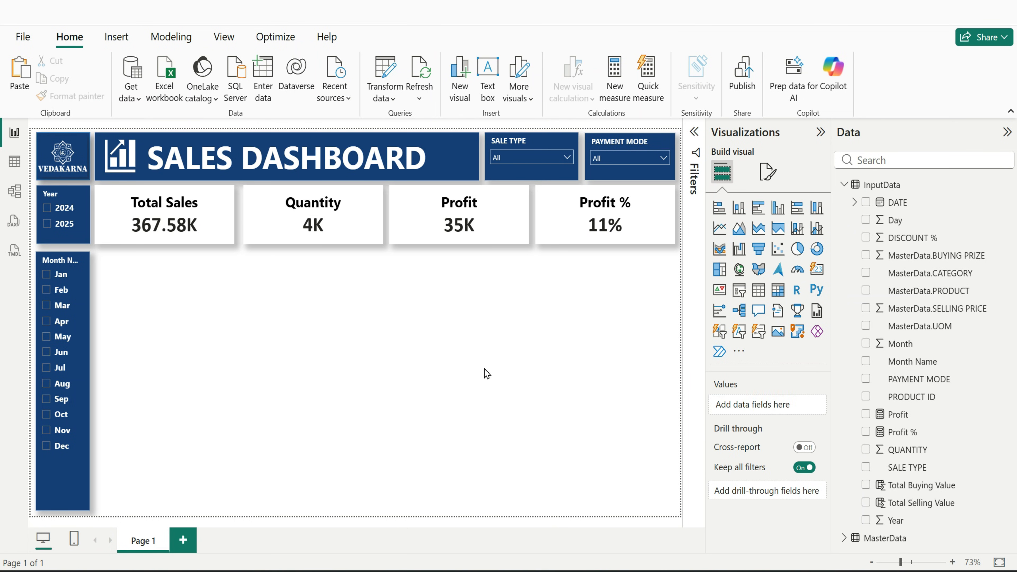
left_click(205, 243)
key("Right")
key("Right")
key("Right")
key("Right")
key("Right")
left_click(409, 397)
Filter the Quantity card to the top 1 PRODUCT ID by Total Selling Value and apply the filter
left_click(339, 222)
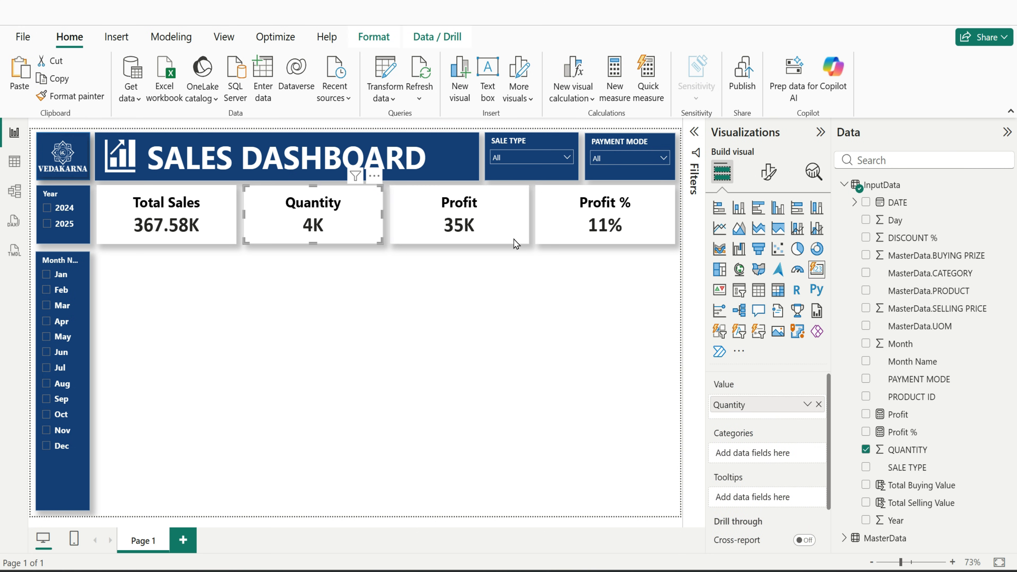
left_click(694, 132)
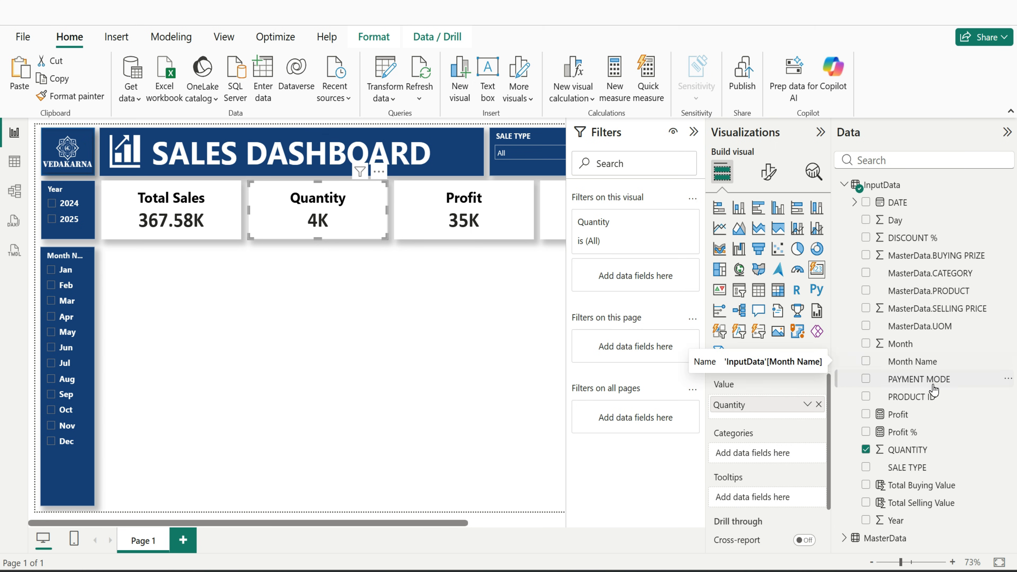
left_click_drag(920, 397, 640, 280)
left_click(683, 281)
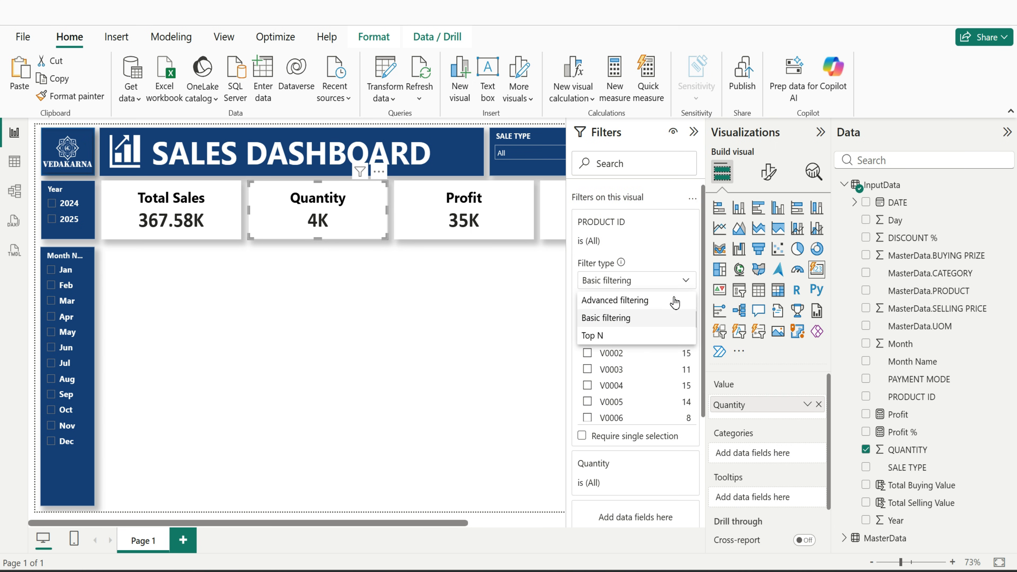
left_click(618, 336)
left_click(670, 320)
type("1")
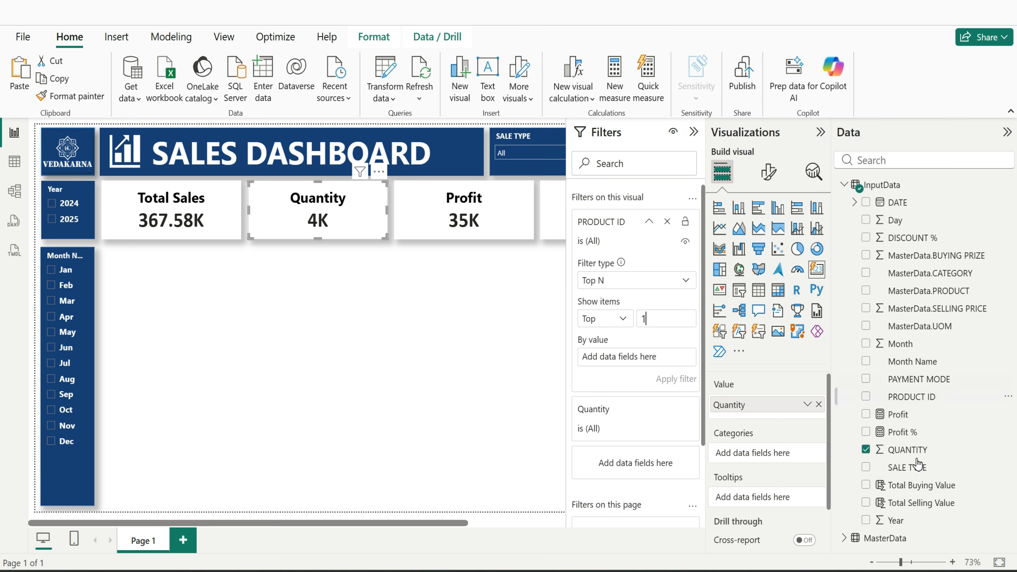
left_click_drag(918, 507, 624, 359)
left_click(685, 377)
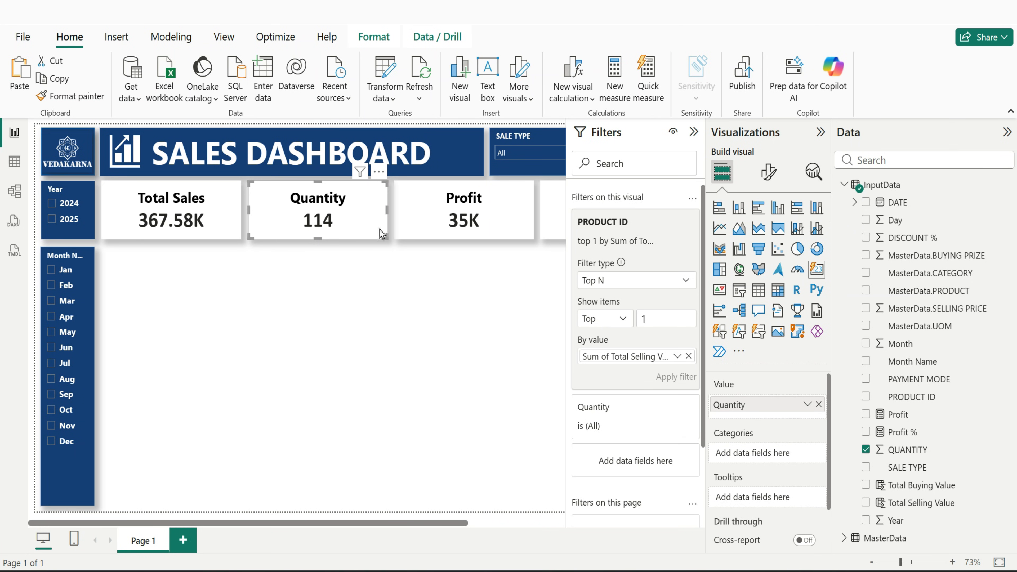
left_click(871, 562)
left_click(328, 437)
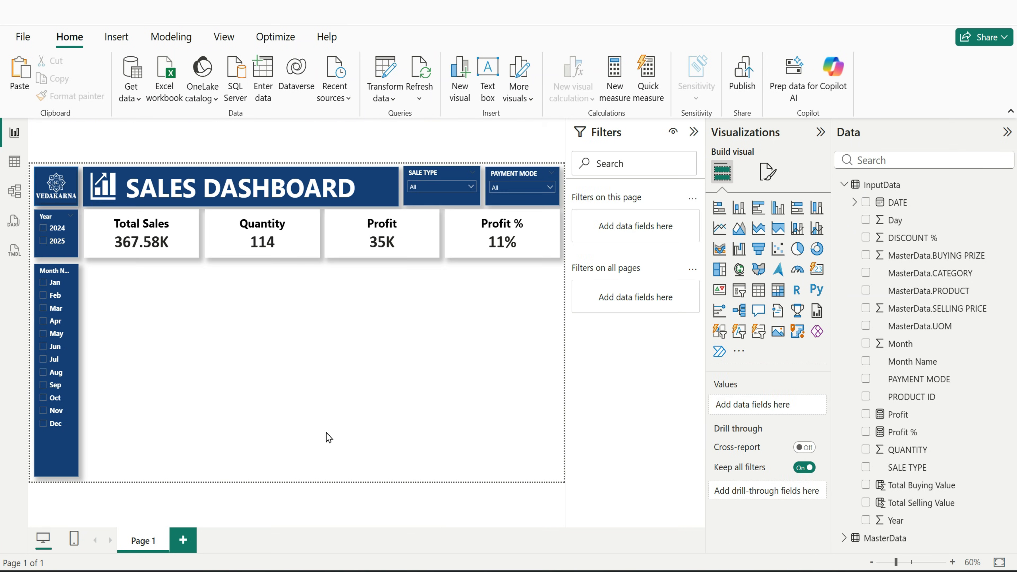
Insert an empty image element on the report page below the Total Sales card
left_click(197, 255)
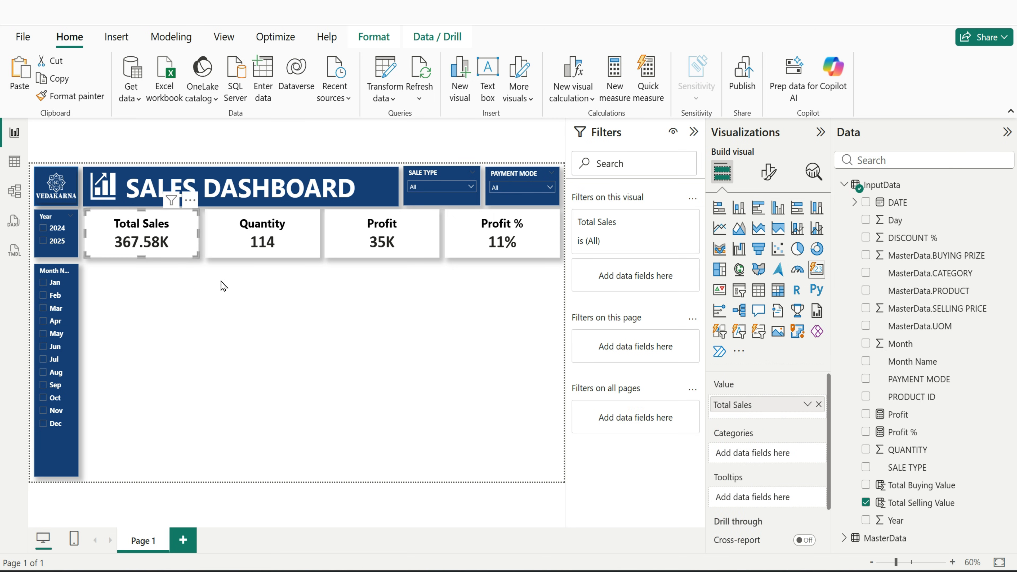
left_click(222, 290)
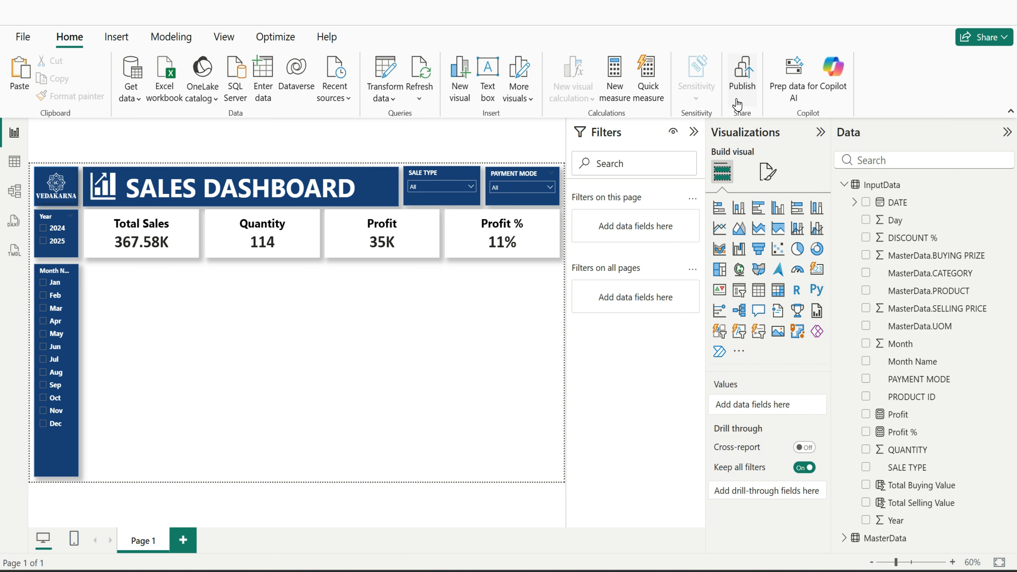
left_click(116, 37)
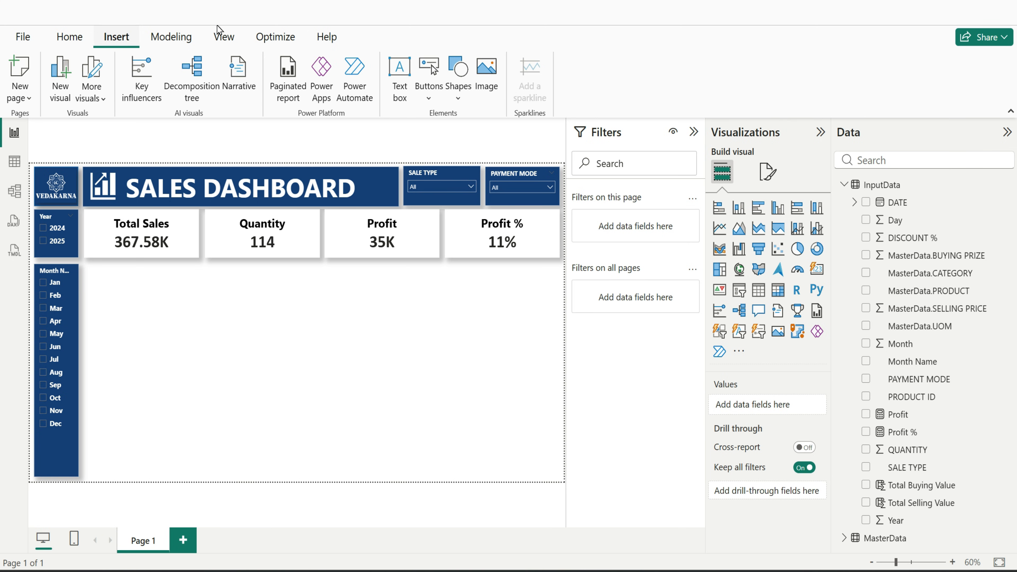
left_click(491, 93)
left_click(132, 331)
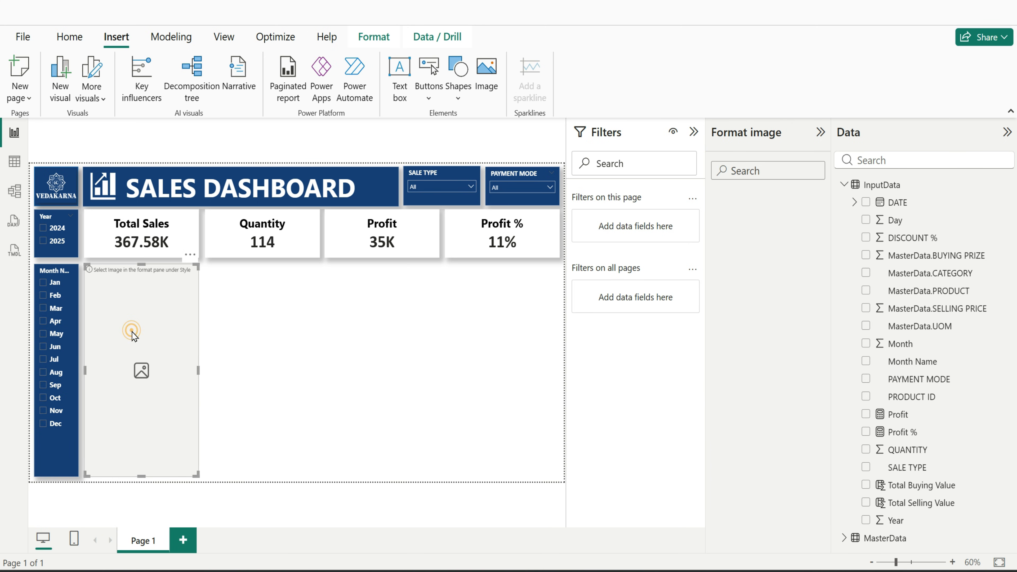
Load Picture5.svg into the empty image, shrink it and place this cash icon on the Total Sales card beside the value
left_click(723, 236)
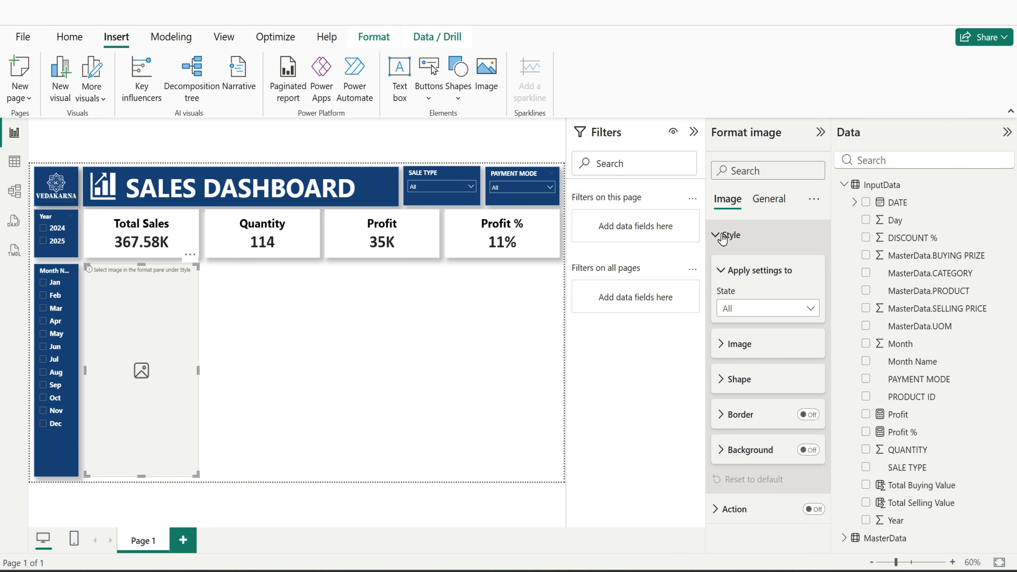
left_click(787, 343)
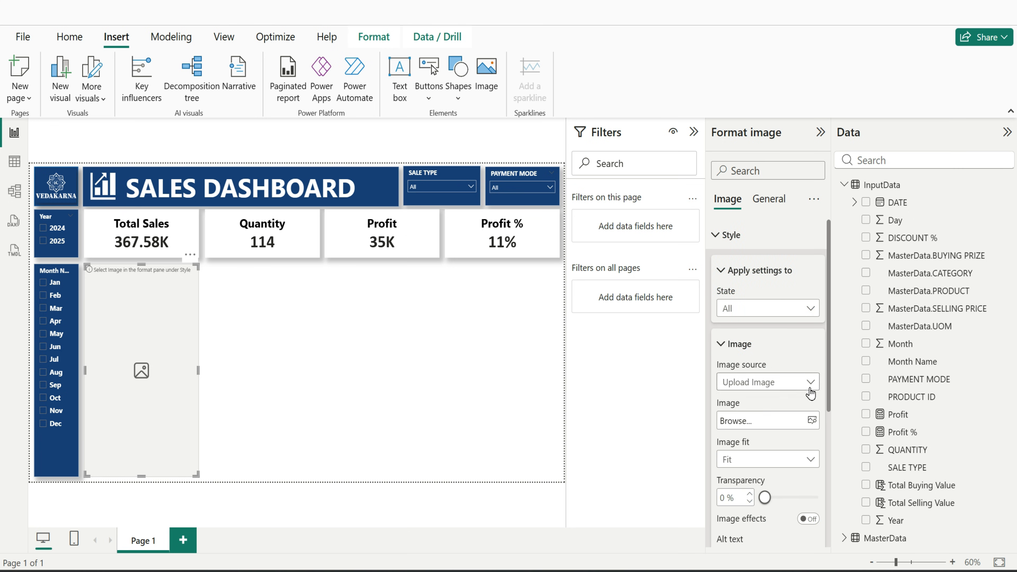
left_click(815, 423)
scroll(403, 235, "down", 2)
scroll(403, 234, "down", 3)
left_click(181, 212)
left_click(391, 327)
left_click_drag(98, 281, 101, 241)
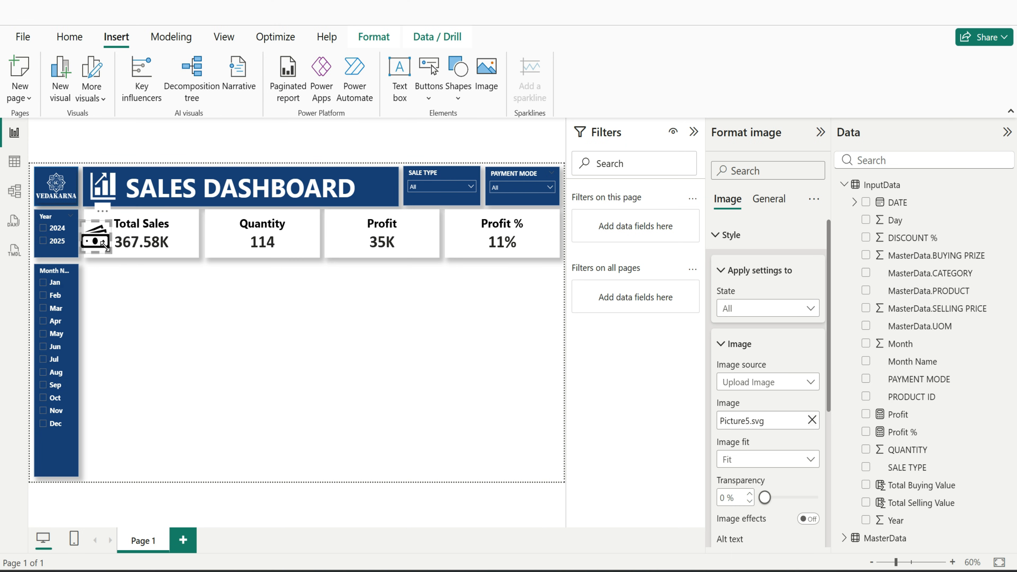
Insert four more empty images below the KPI cards and load the piggy bank picture into the first one
left_click(171, 289)
left_click(103, 242)
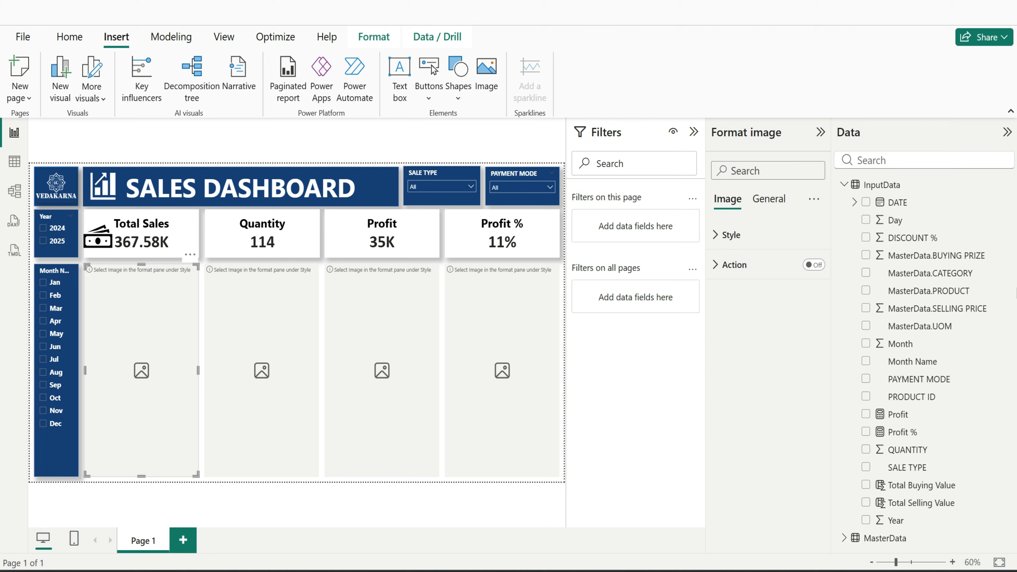
left_click(731, 234)
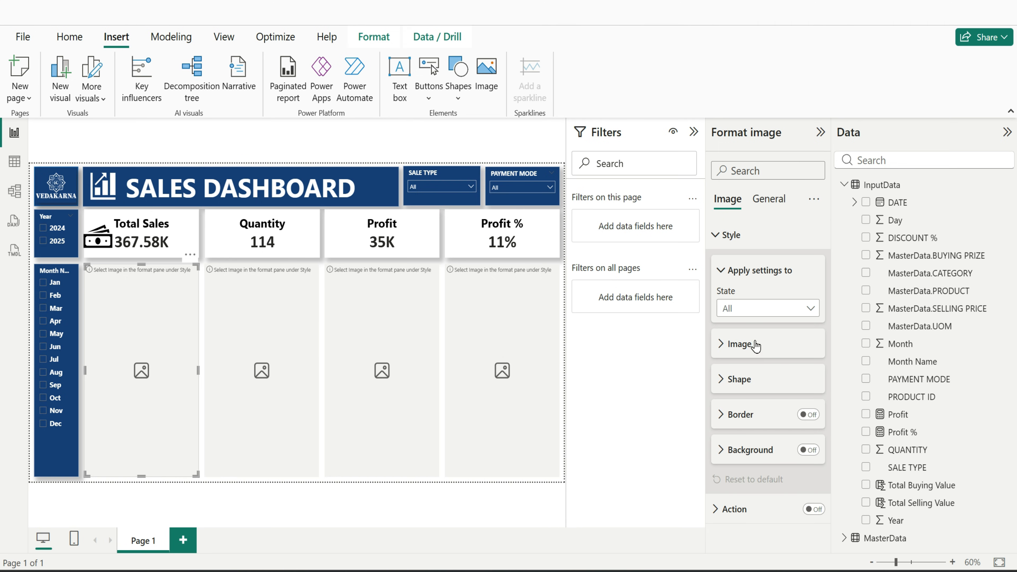
left_click(775, 345)
left_click(815, 422)
scroll(375, 223, "down", 3)
left_click(300, 217)
left_click(391, 326)
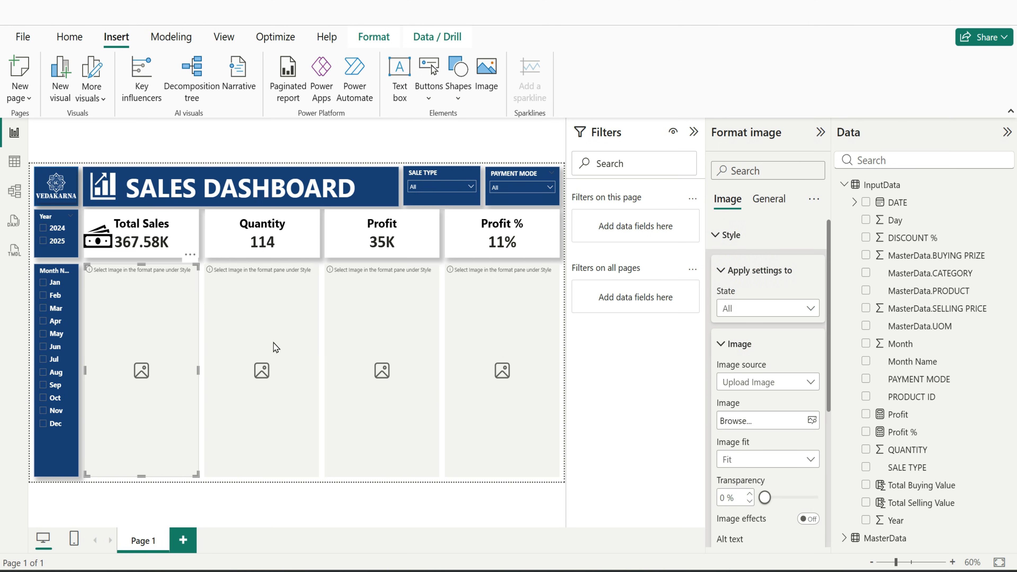
Load the stacked gold bars picture into the empty image below the Quantity card
left_click(276, 347)
left_click(815, 420)
left_click(423, 216)
left_click(390, 325)
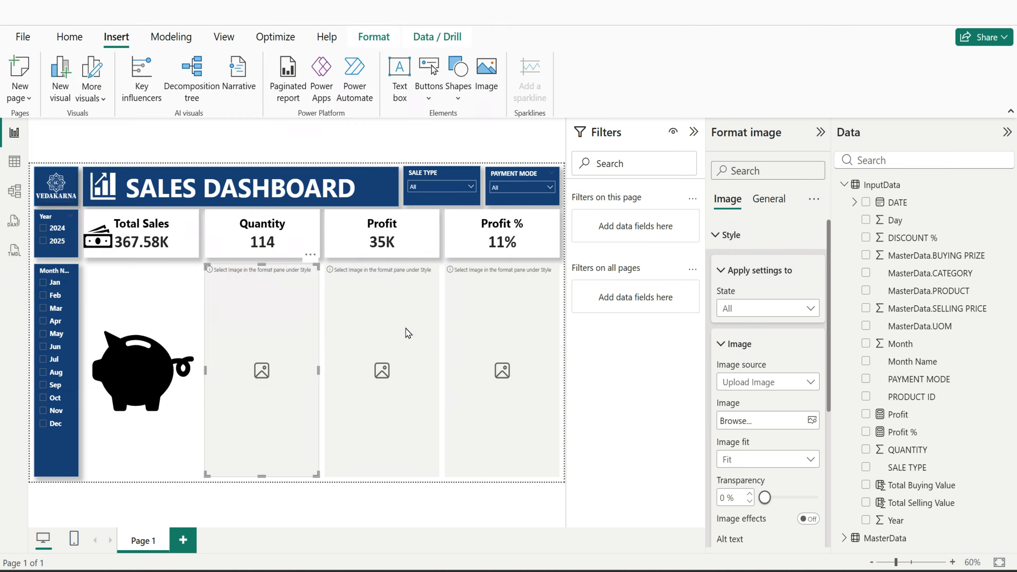
Load the rising bar chart picture into the third image, shrink it and place it on the Profit card
left_click(382, 360)
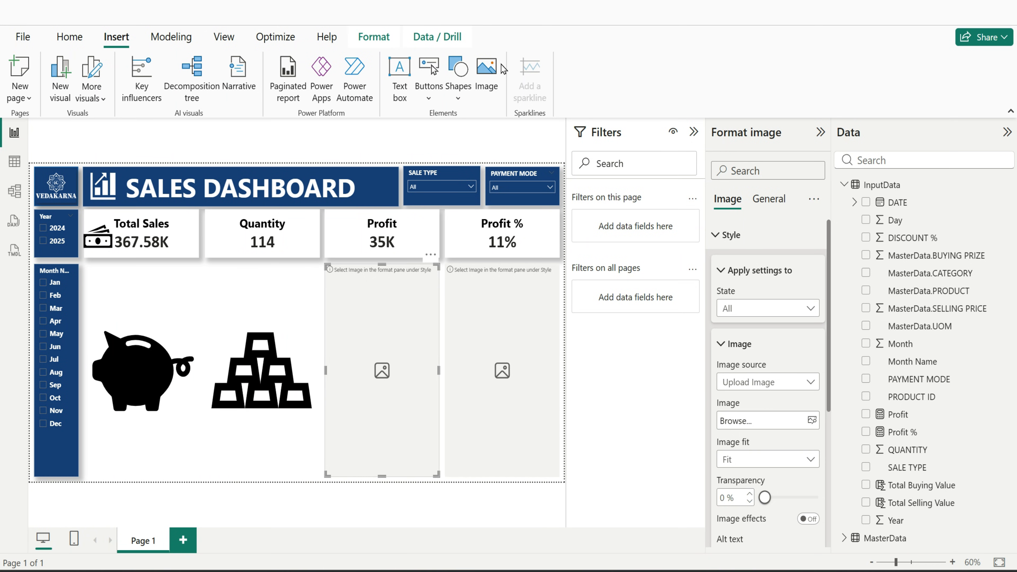
left_click(783, 237)
left_click(812, 420)
left_click(424, 140)
left_click(180, 245)
left_click(397, 330)
left_click_drag(437, 474, 360, 305)
left_click_drag(343, 298, 349, 246)
Shrink the gold bars and piggy bank images and place them on the Quantity and Profit % cards, respectively
left_click(262, 373)
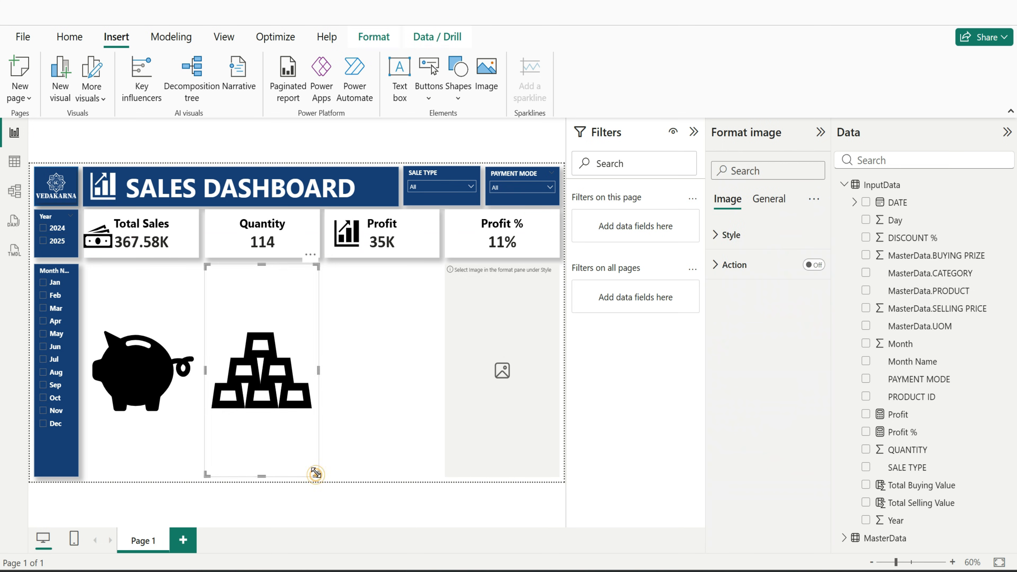
left_click_drag(317, 475, 240, 306)
left_click_drag(223, 286, 228, 239)
left_click(138, 372)
left_click_drag(199, 476, 119, 306)
left_click_drag(102, 286, 464, 239)
Fine-tune the positions of the Profit and Profit % icons within their cards
left_click(346, 244)
left_click_drag(346, 240, 344, 242)
left_click(337, 293)
left_click(464, 239)
left_click_drag(464, 240, 466, 239)
left_click(320, 296)
left_click(245, 260)
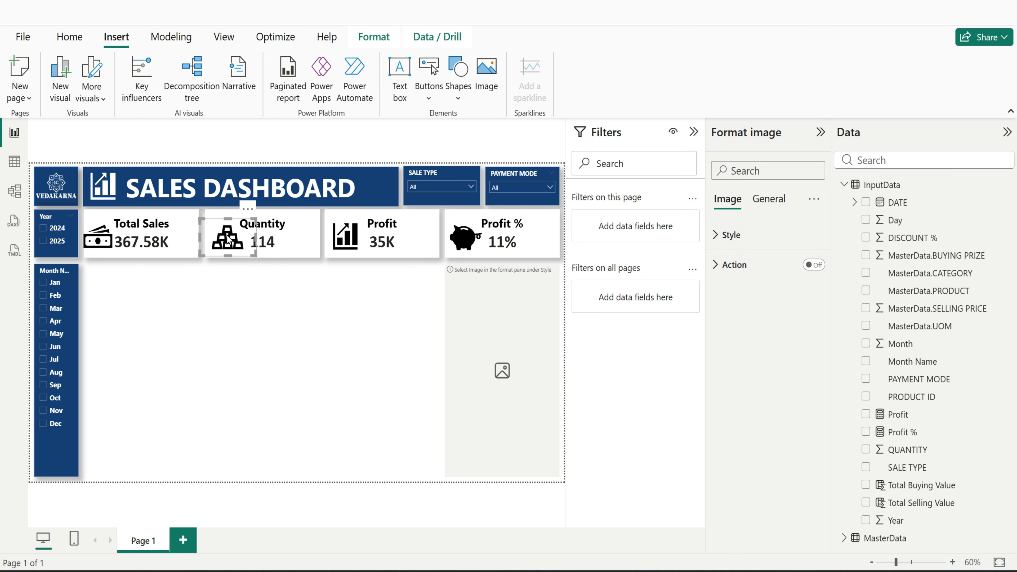
left_click(253, 320)
Nudge the cash icon slightly right on the Total Sales card and delete the leftover empty image below the Profit % card
left_click(98, 240)
left_click_drag(98, 241, 99, 241)
left_click(223, 320)
left_click(507, 381)
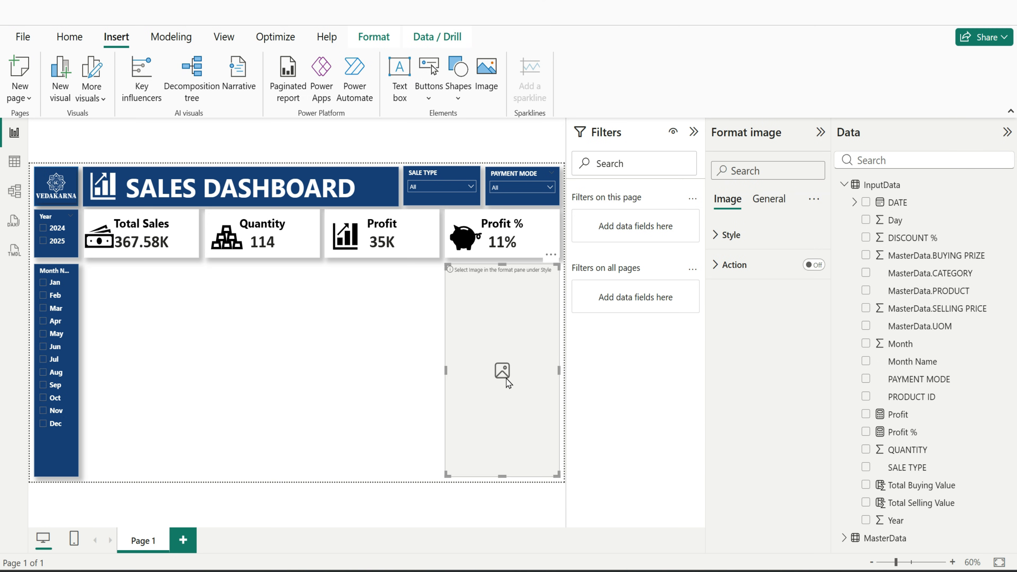
key("Delete")
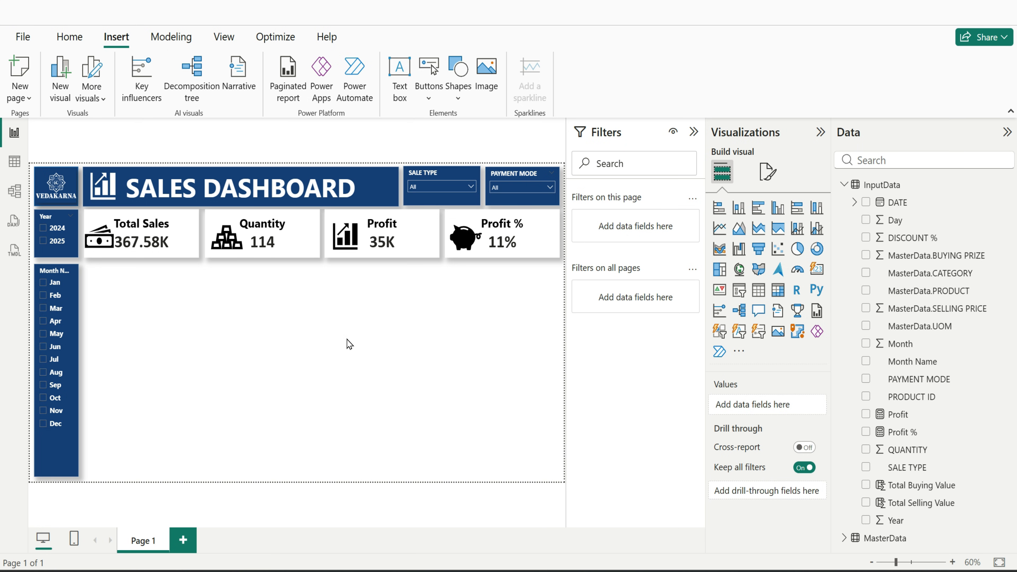
Add a stacked column chart of Total Selling Value and Profit by Month Name, widened and shortened to fit below the Total Sales and Quantity cards
left_click(739, 208)
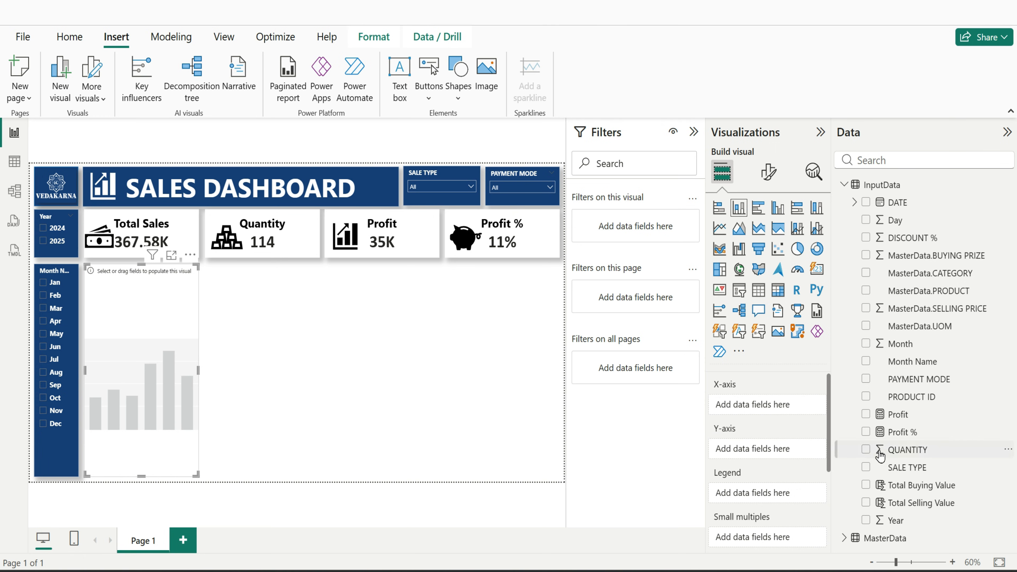
left_click(866, 503)
left_click(866, 362)
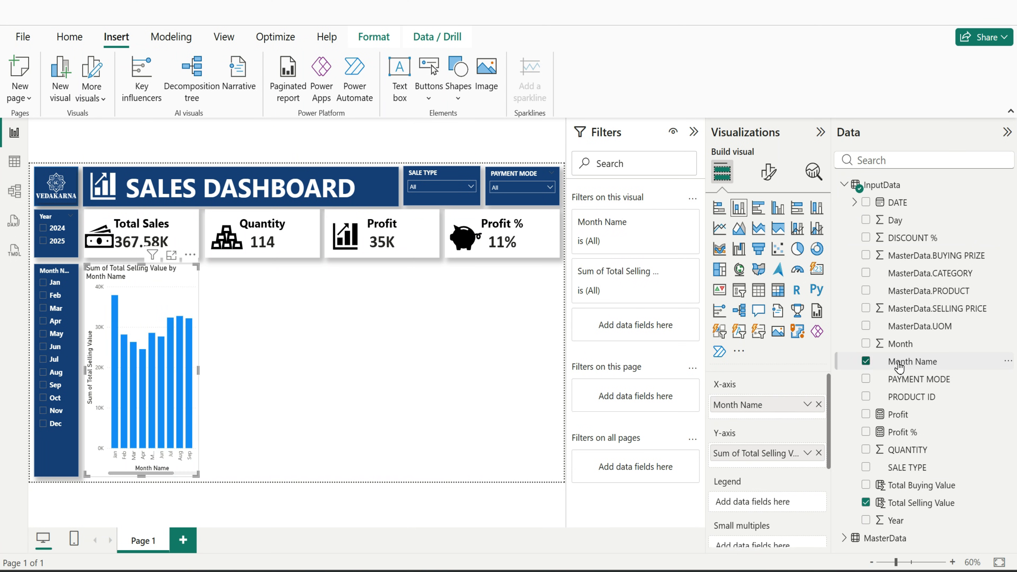
left_click(866, 415)
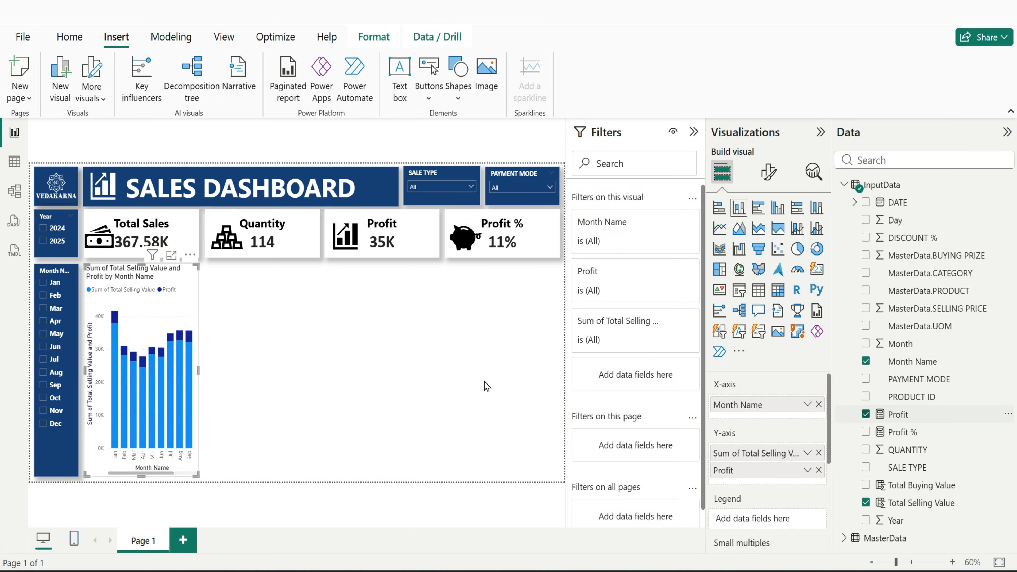
left_click_drag(198, 373, 385, 374)
left_click_drag(385, 478, 289, 380)
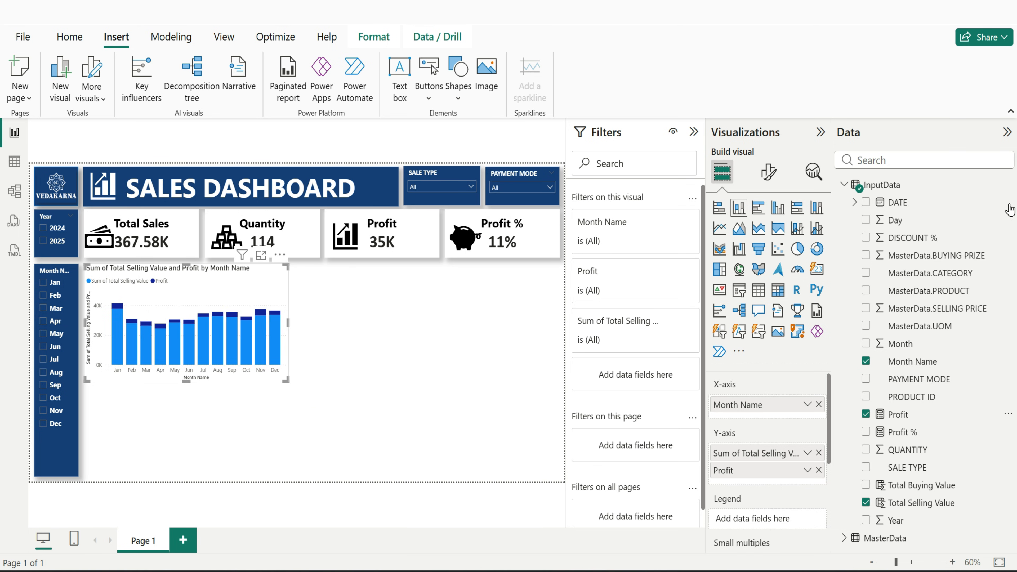
Format the chart's X-axis labels bold and black with a 21% maximum height, and turn off the X-axis title
left_click(767, 176)
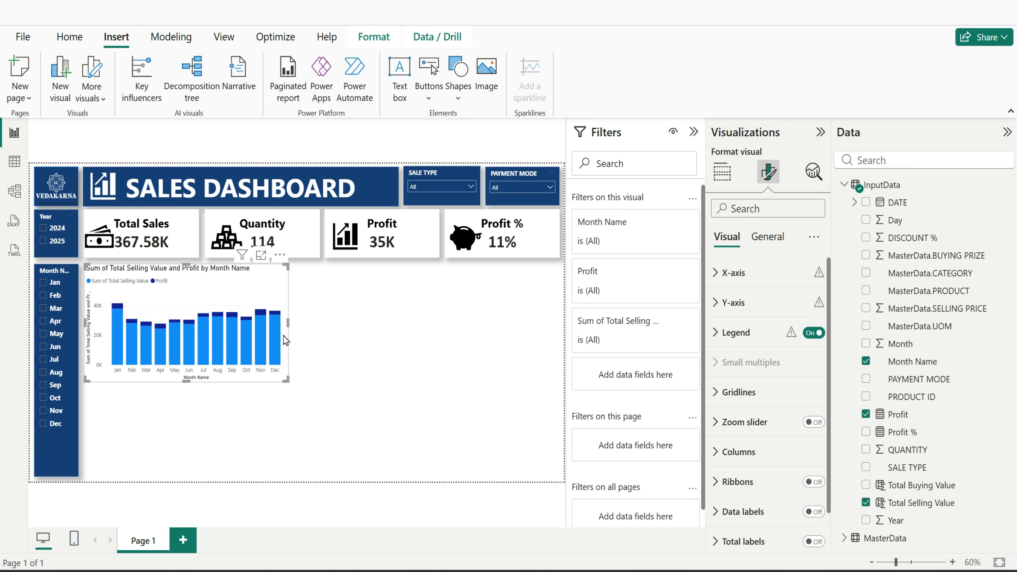
left_click(727, 274)
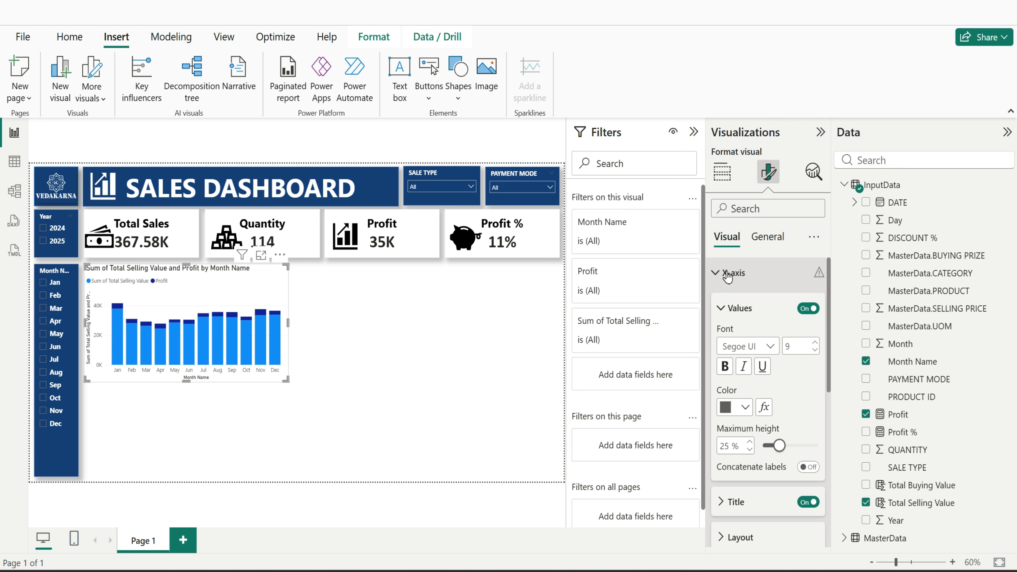
left_click(721, 368)
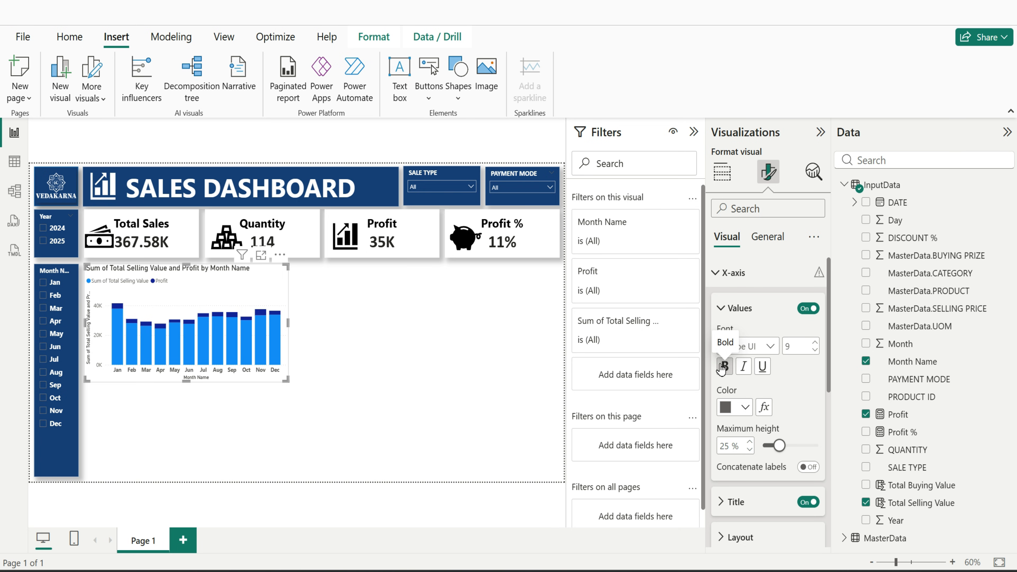
left_click(746, 407)
left_click(752, 145)
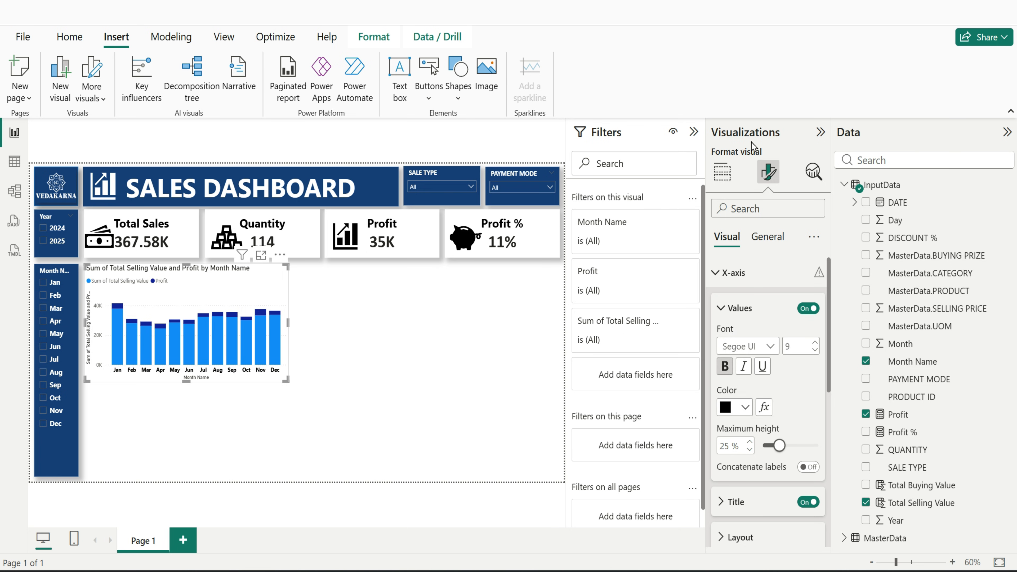
scroll(739, 446, "down", 4)
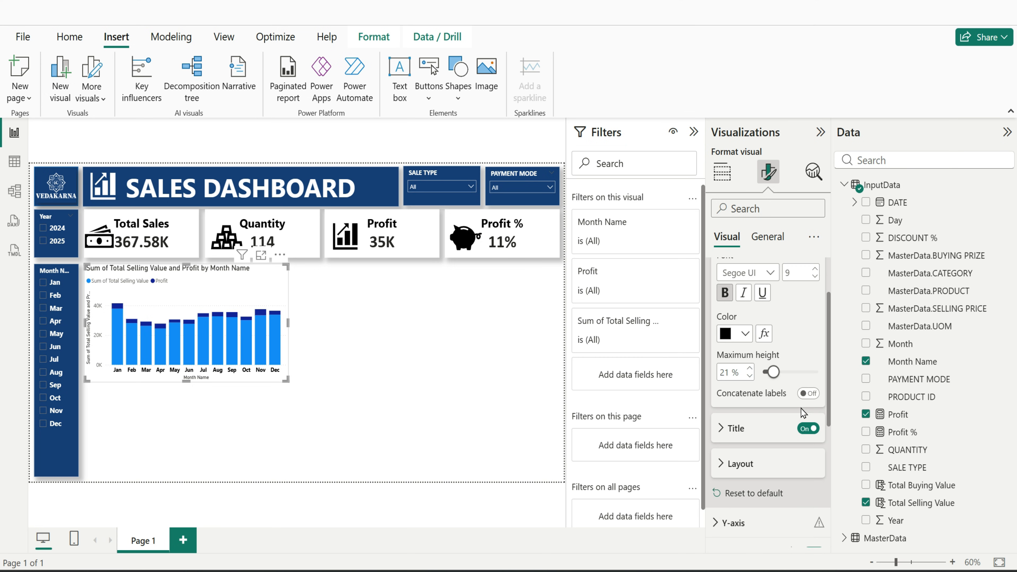
left_click(808, 428)
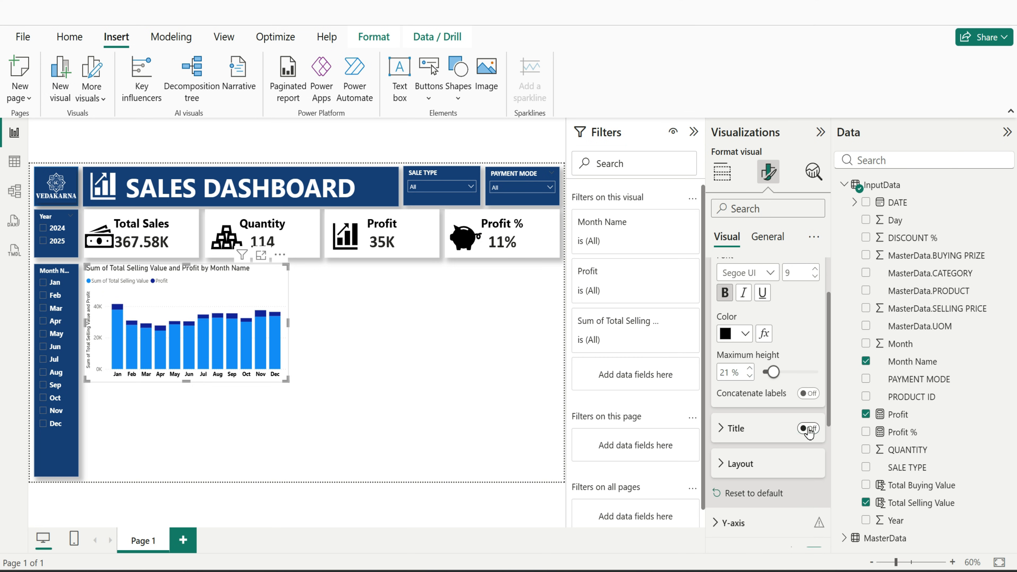
Make the chart's Y-axis labels bold and black and turn off the Y-axis title
left_click(782, 468)
left_click(757, 419)
scroll(777, 468, "down", 3)
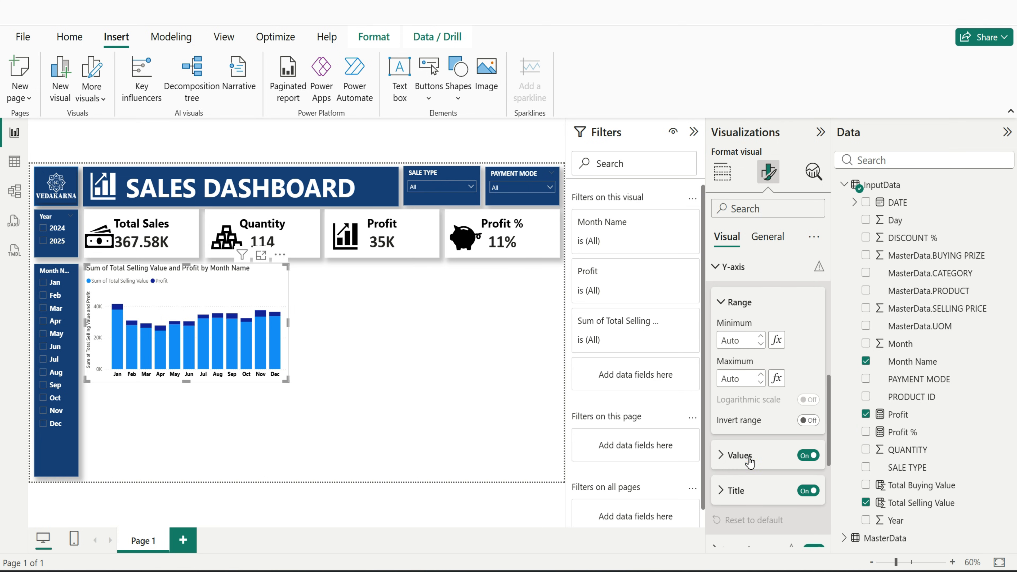
left_click(739, 455)
left_click(725, 439)
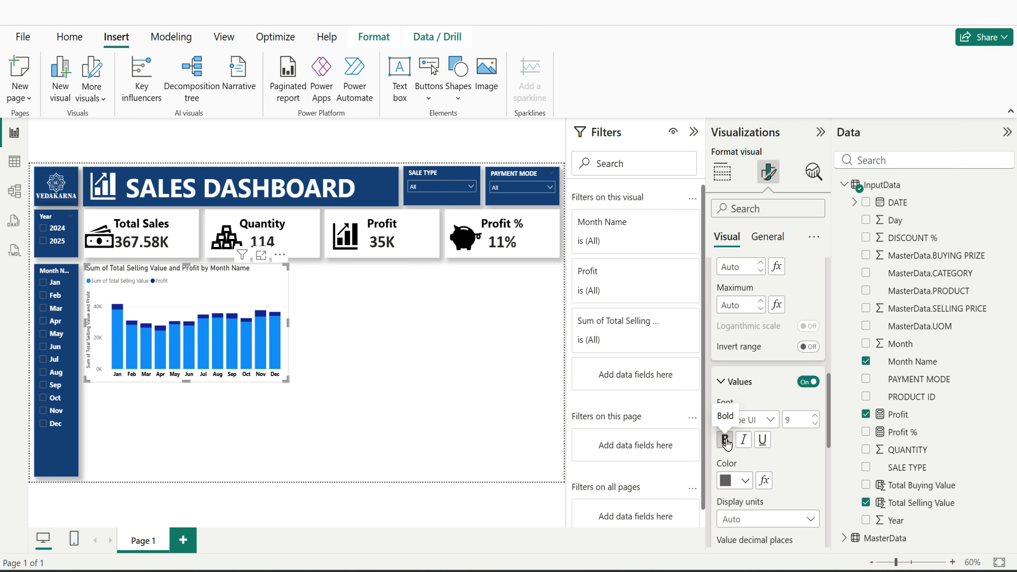
left_click(745, 480)
left_click(750, 219)
scroll(791, 470, "down", 4)
left_click(808, 467)
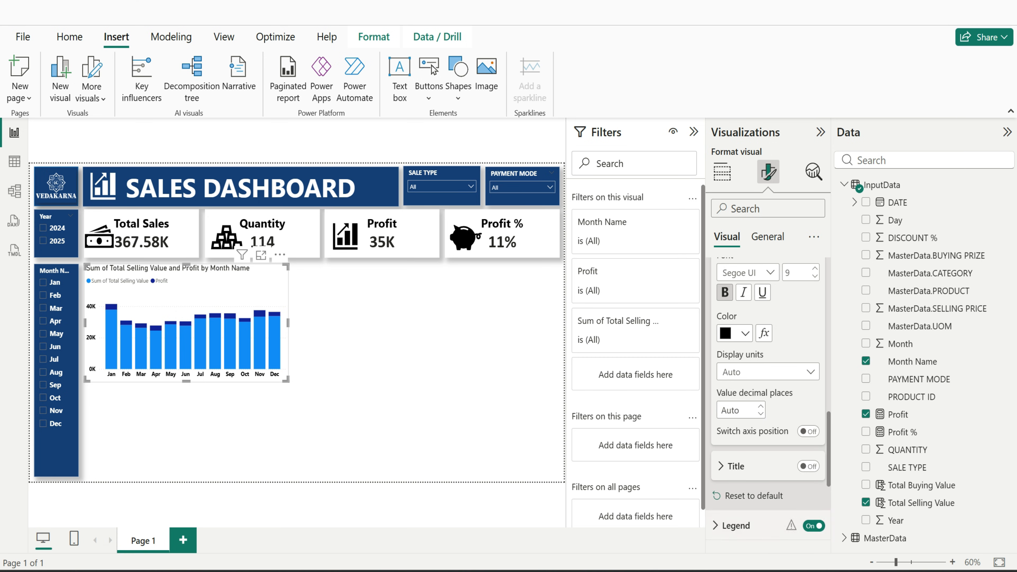
Position the stacked column chart's legend at bottom center and make its text bold and black
left_click(778, 523)
scroll(785, 498, "down", 1)
left_click(782, 452)
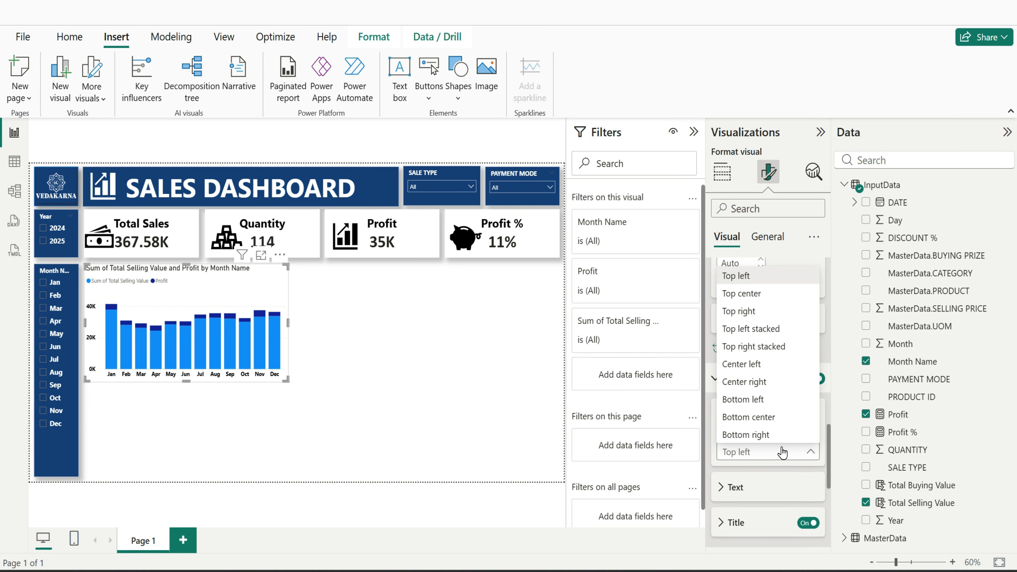
left_click(772, 417)
left_click(754, 490)
scroll(778, 488, "down", 1)
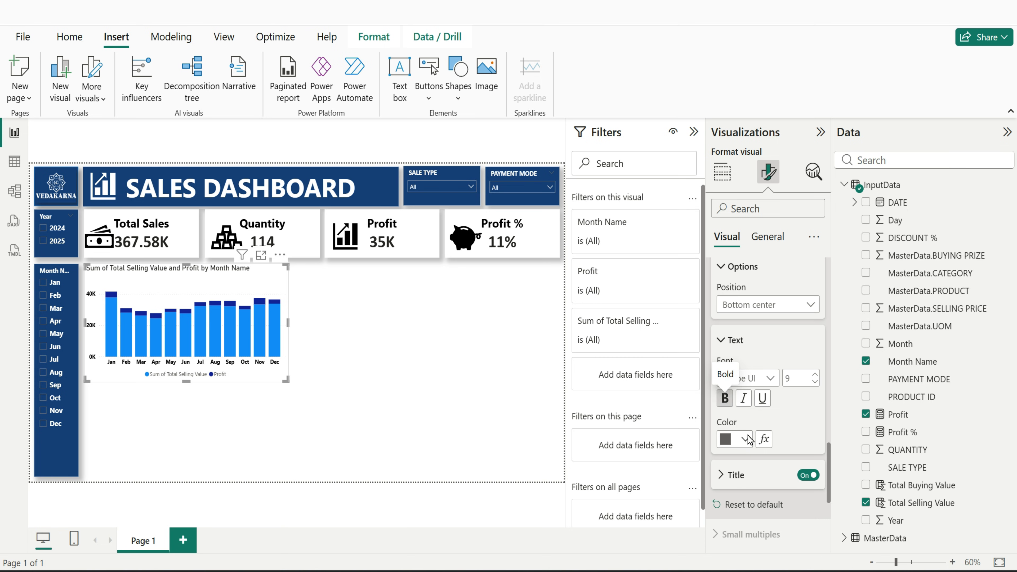
left_click(744, 439)
left_click(755, 178)
Turn off the stacked column chart's horizontal gridlines
scroll(760, 400, "down", 3)
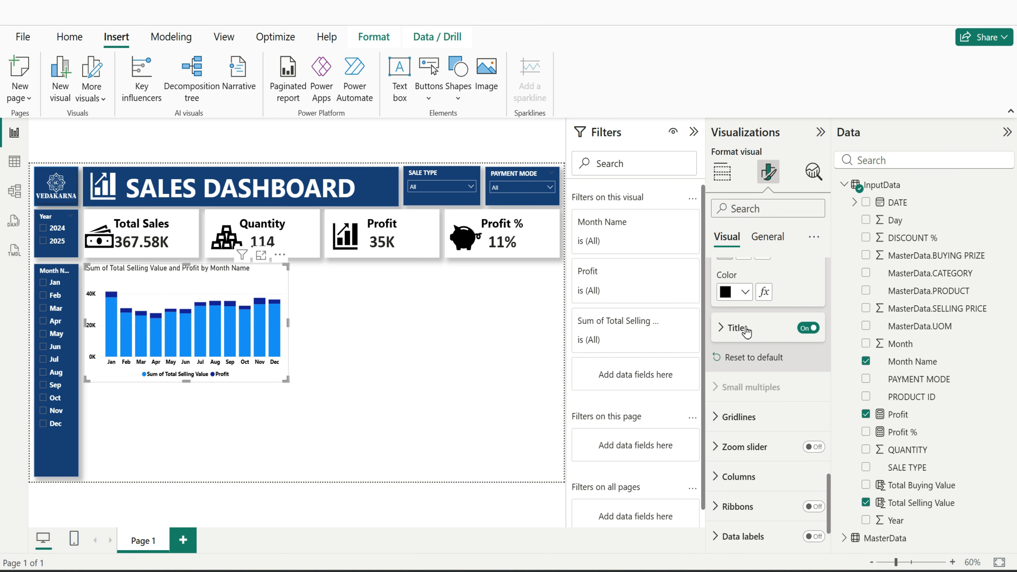
left_click(779, 419)
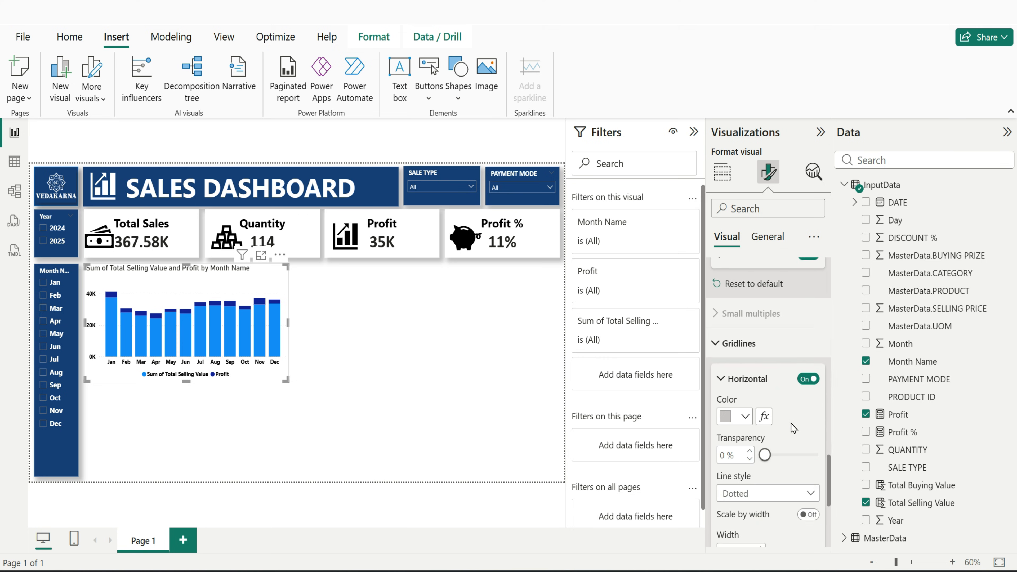
left_click(773, 334)
left_click(775, 356)
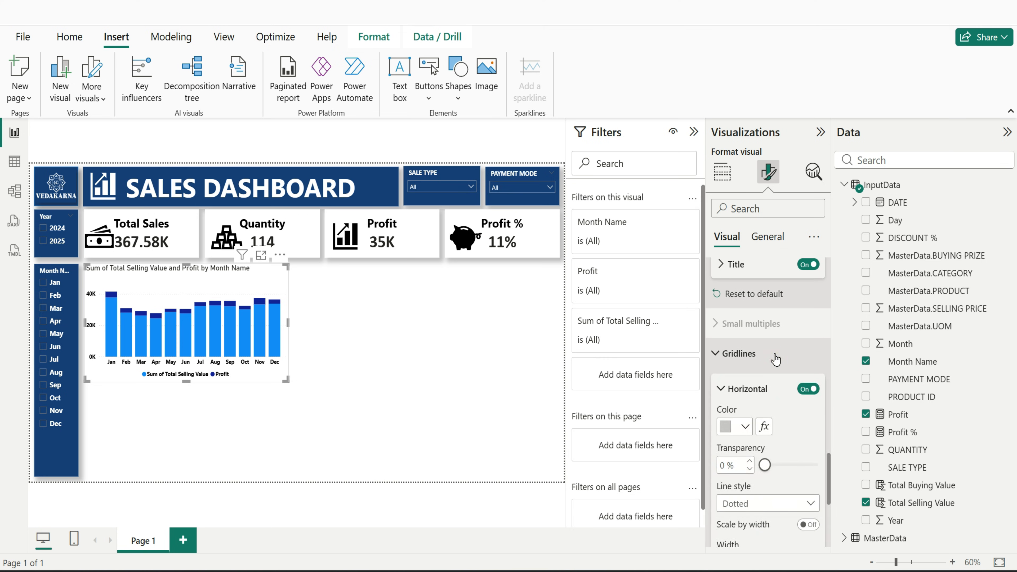
left_click(806, 389)
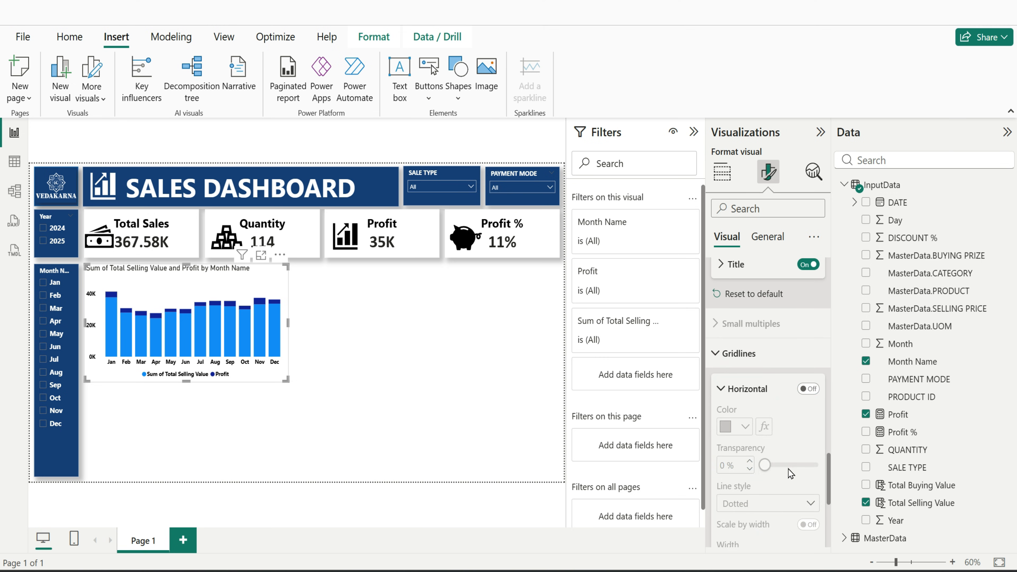
Turn on data labels for the stacked column chart
scroll(788, 469, "down", 3)
scroll(787, 473, "down", 2)
left_click(810, 473)
left_click(763, 532)
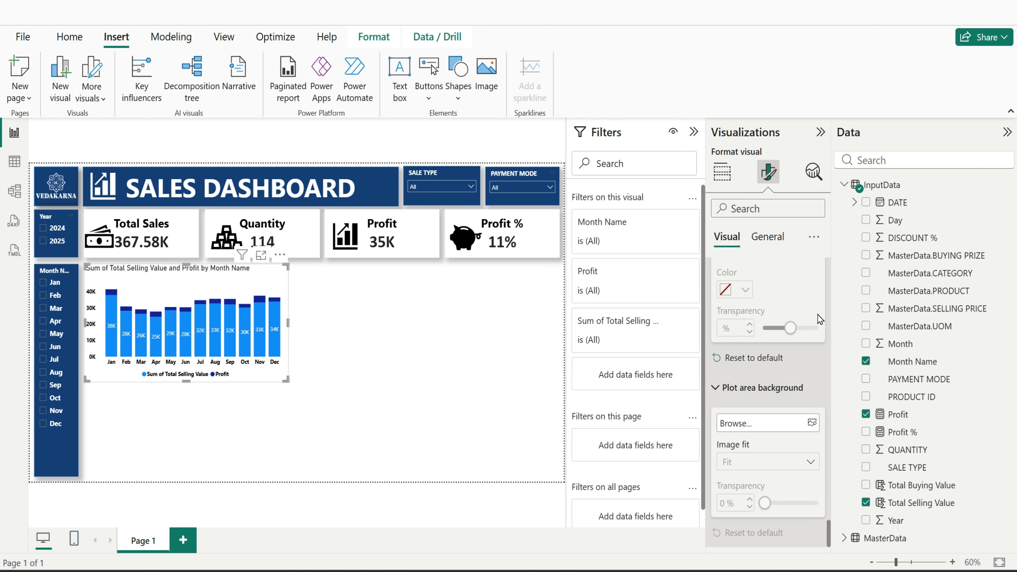
Set the stacked column chart's size to a height of 245 and a width of 446
left_click(767, 236)
left_click(742, 273)
left_click_drag(755, 344, 682, 348)
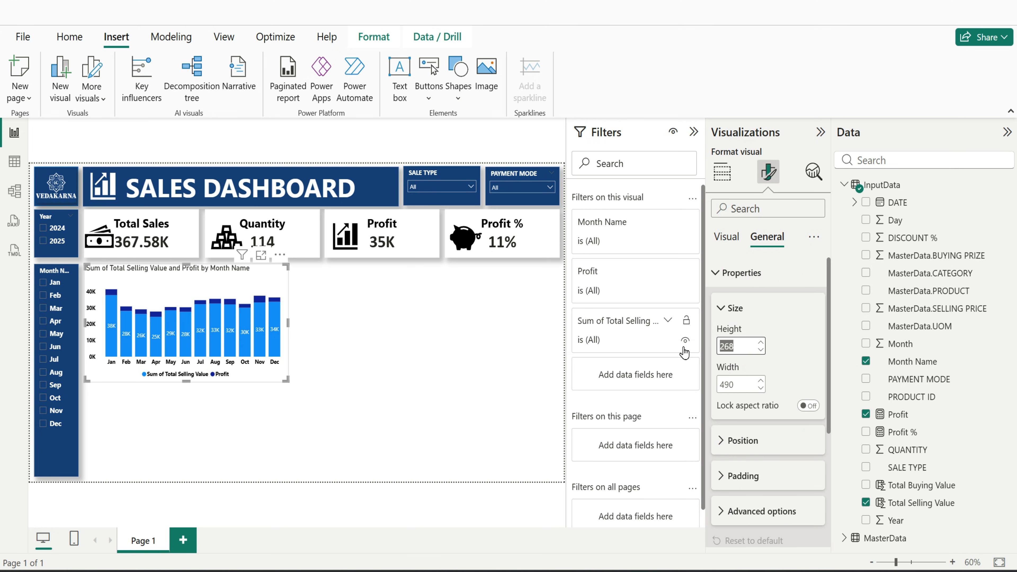
type("245")
double_click(730, 384)
type("446")
Set the stacked column chart's position to 125 horizontal and 218 vertical
left_click(763, 442)
scroll(794, 449, "down", 3)
double_click(730, 332)
type("125")
double_click(730, 369)
type("218")
left_click(774, 440)
left_click(774, 406)
scroll(800, 517, "down", 1)
scroll(798, 516, "down", 3)
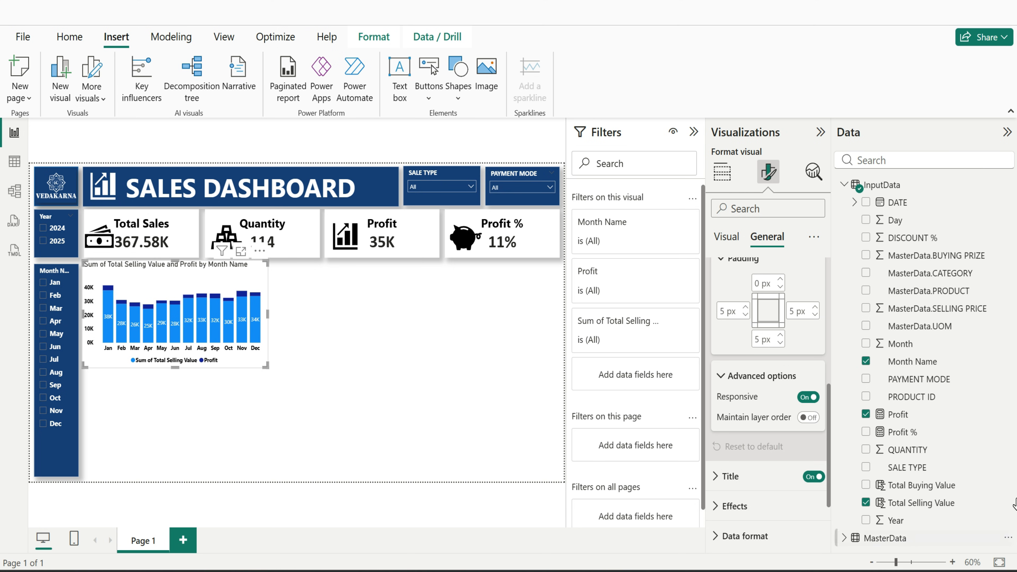
Change the stacked column chart's title text to "SALES & PROFIT BY MONTH"
left_click(731, 476)
scroll(780, 441, "down", 2)
triple_click(778, 410)
key("BackSpace")
type("SALES & PROFIT BY MONTH")
left_click(795, 383)
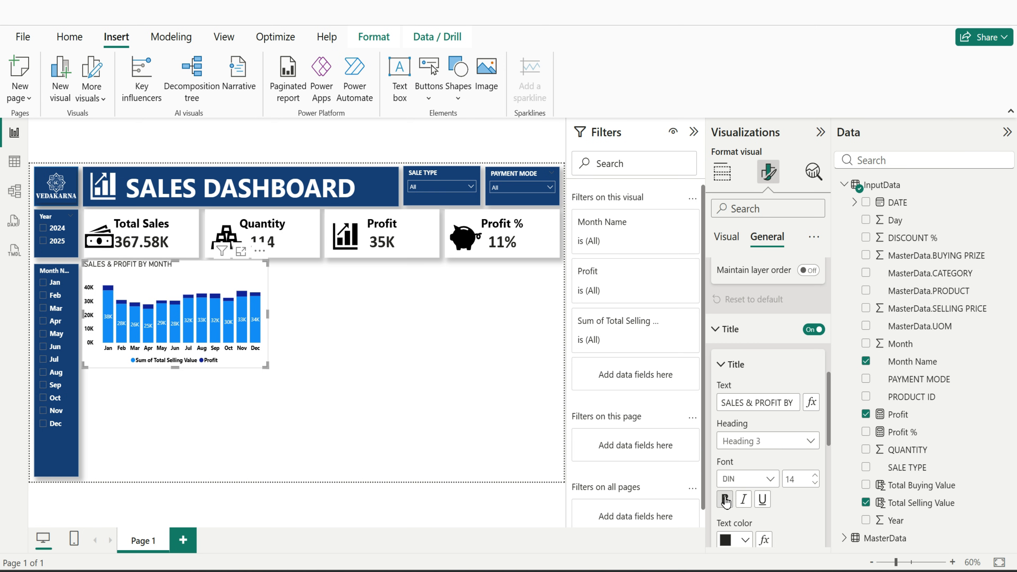
Make the chart title bold, set its font size to 13.5 and center it horizontally
left_click(792, 480)
type("13.5")
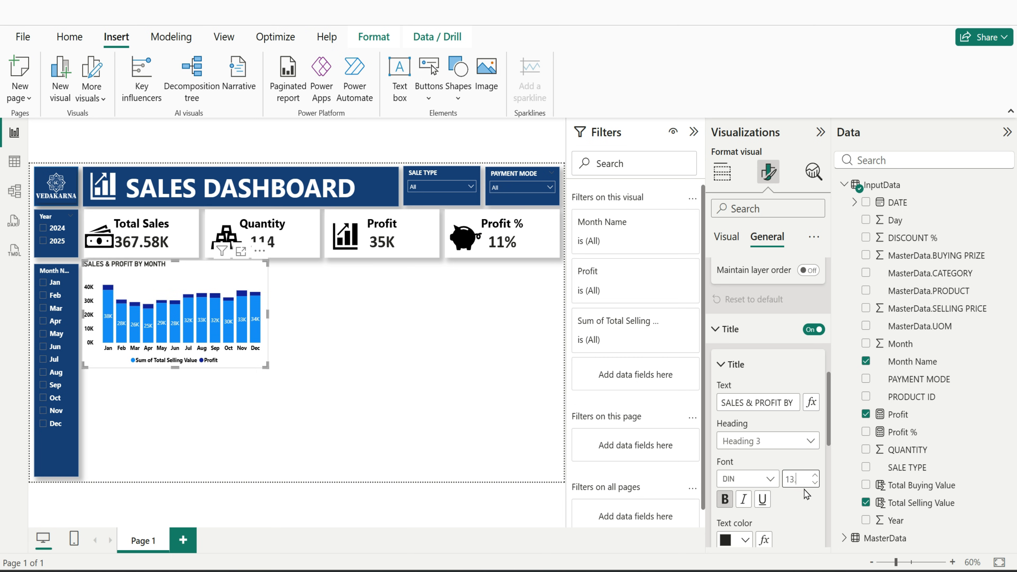
scroll(797, 521, "down", 4)
left_click(744, 471)
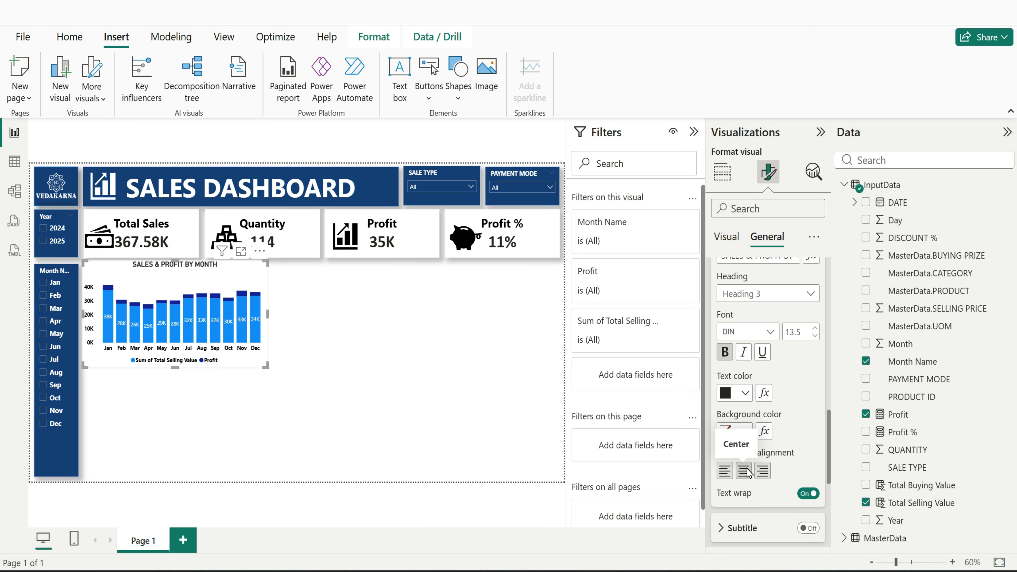
Turn on the stacked column chart's visual border and color it white
scroll(785, 511, "down", 3)
left_click(766, 453)
scroll(784, 460, "down", 3)
left_click(785, 435)
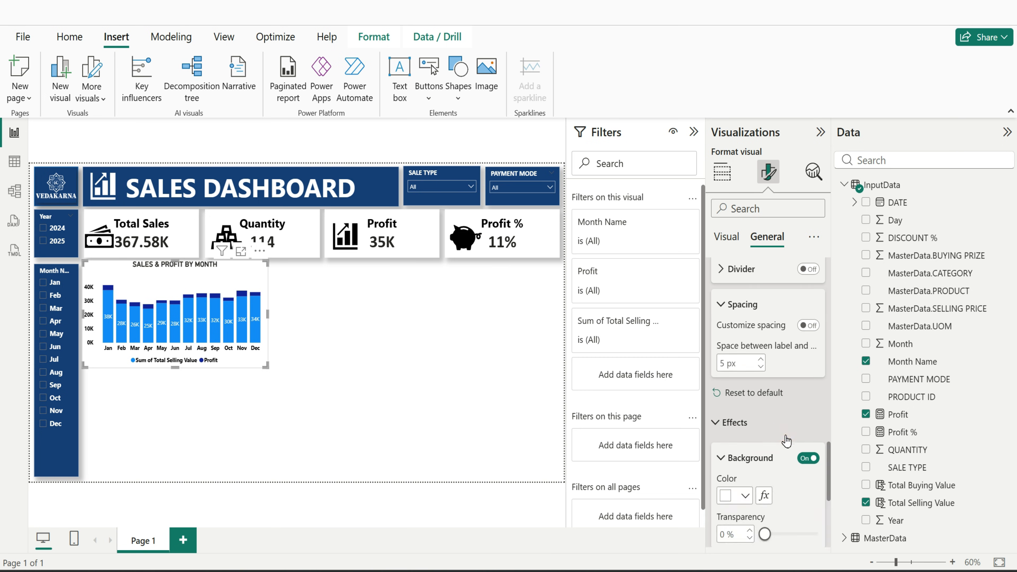
scroll(786, 440, "down", 3)
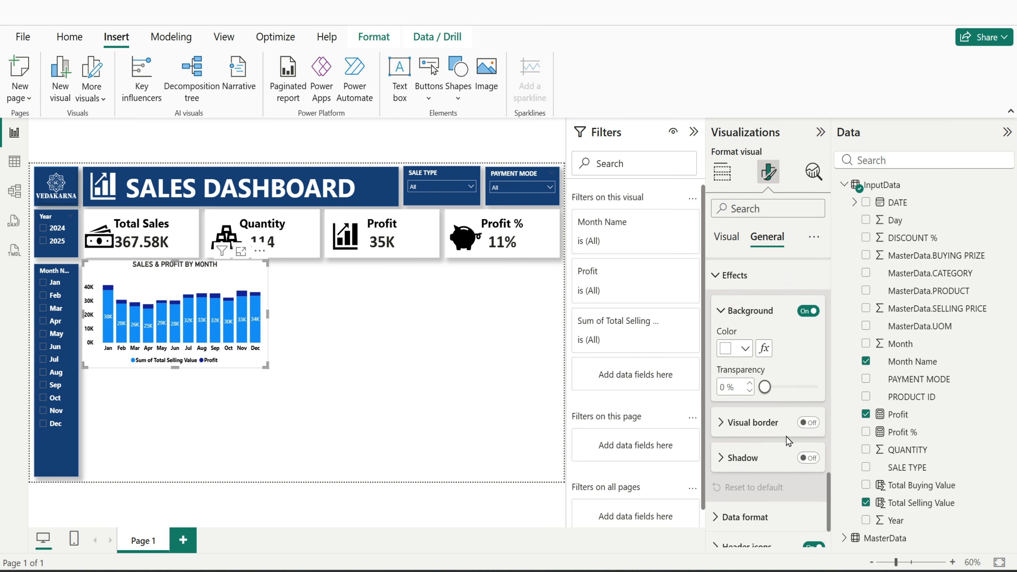
left_click(808, 423)
scroll(800, 424, "down", 2)
left_click(752, 348)
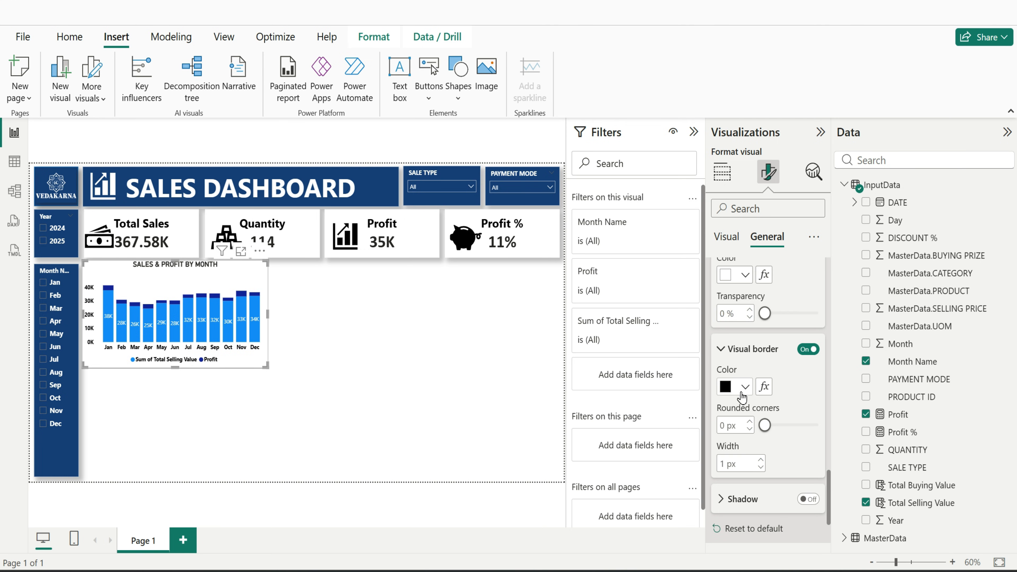
left_click(743, 386)
left_click(739, 140)
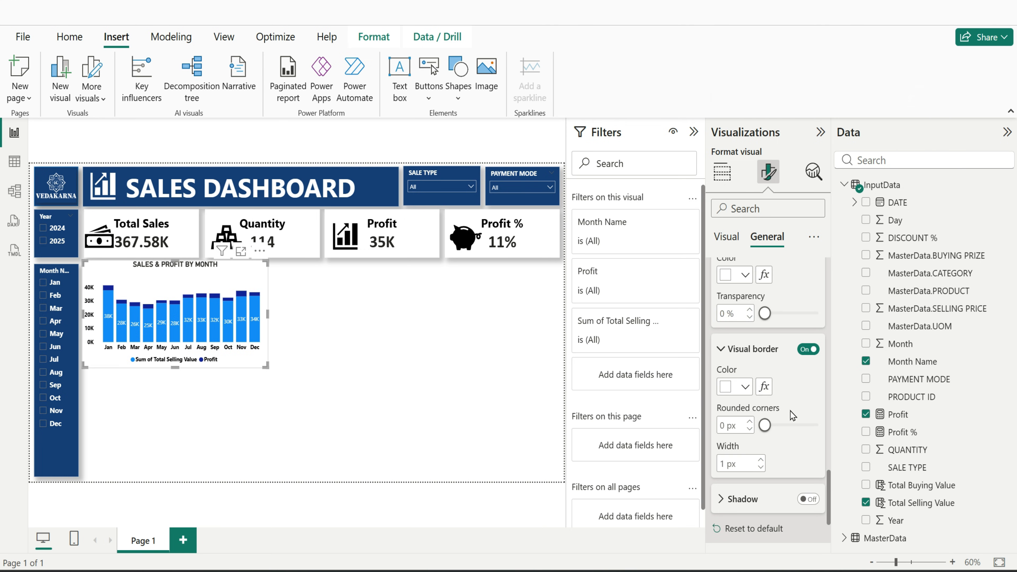
Round the chart's border corners to 19 px and turn on its shadow
left_click_drag(764, 425, 798, 425)
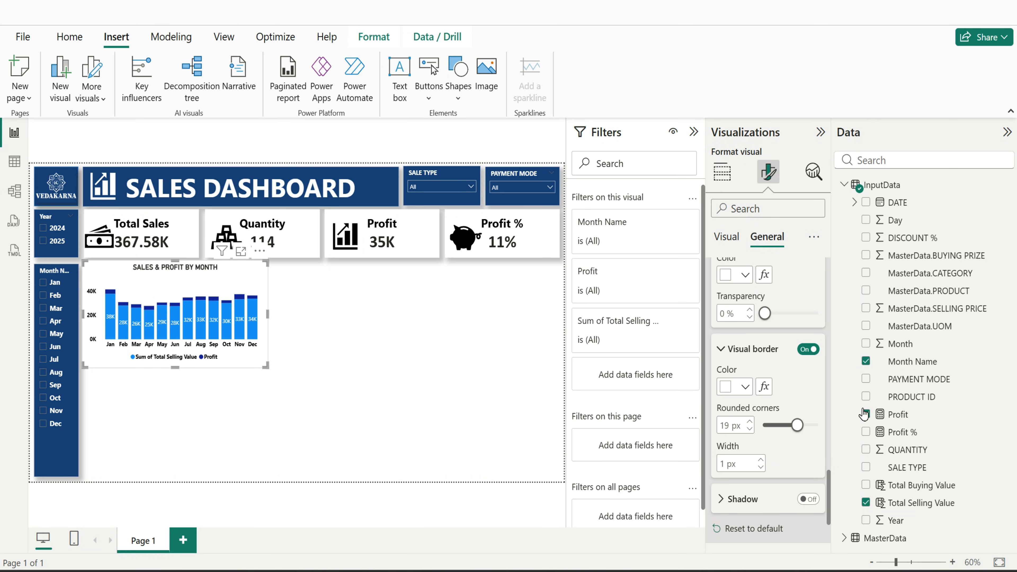
left_click(807, 499)
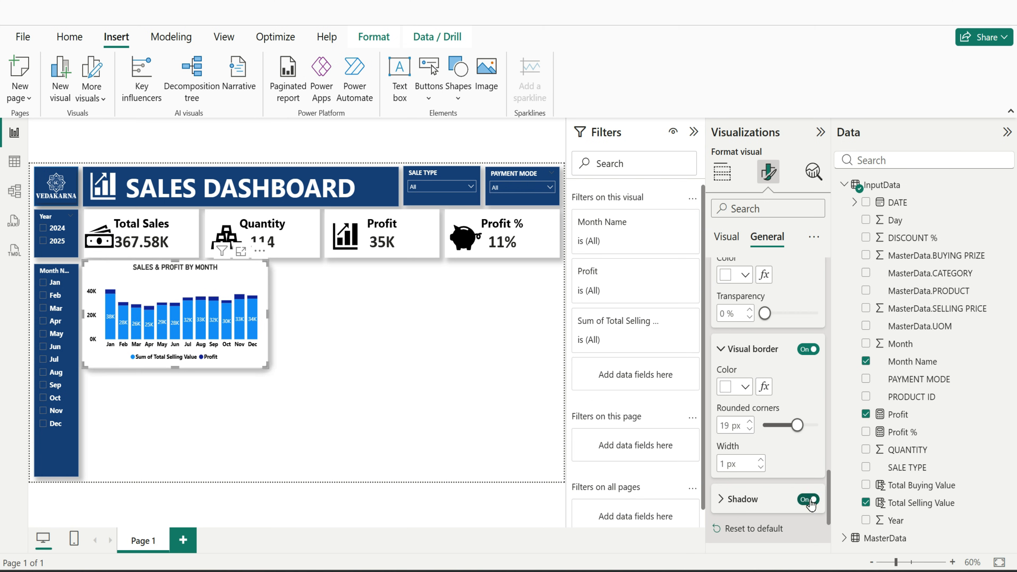
key("Escape")
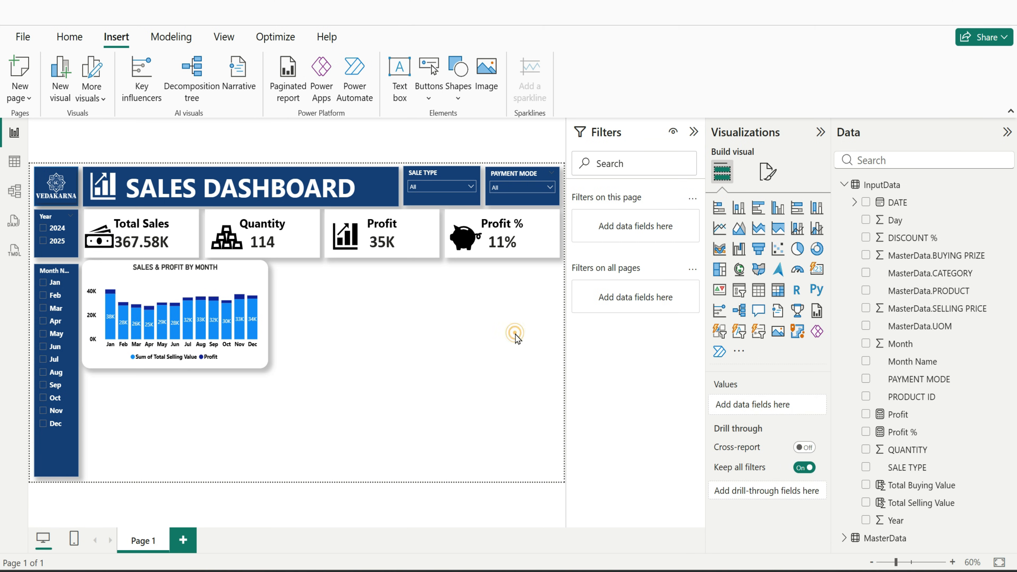
Set the report page's canvas background color to #118DFF with 0% transparency
left_click(770, 178)
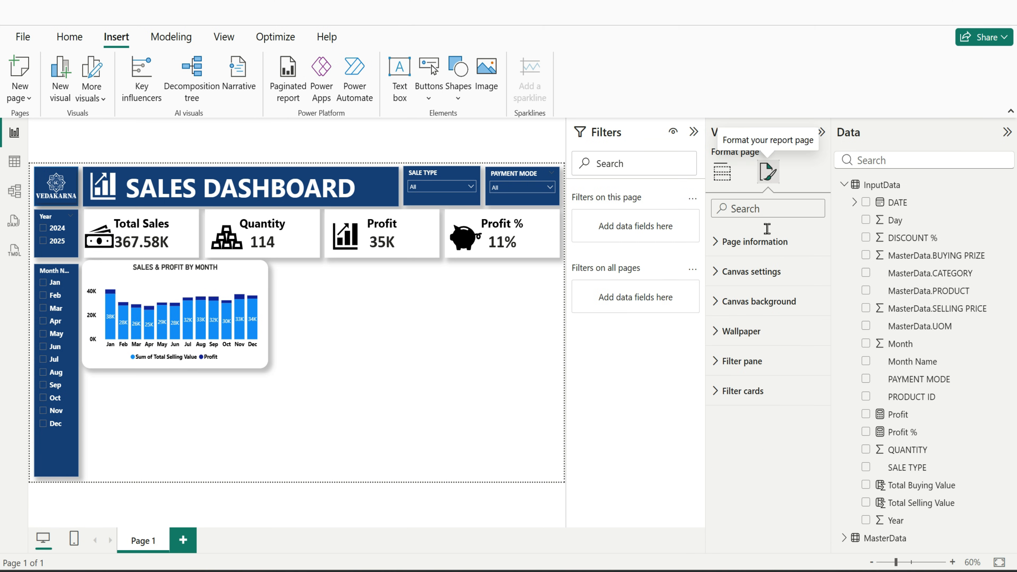
left_click(778, 301)
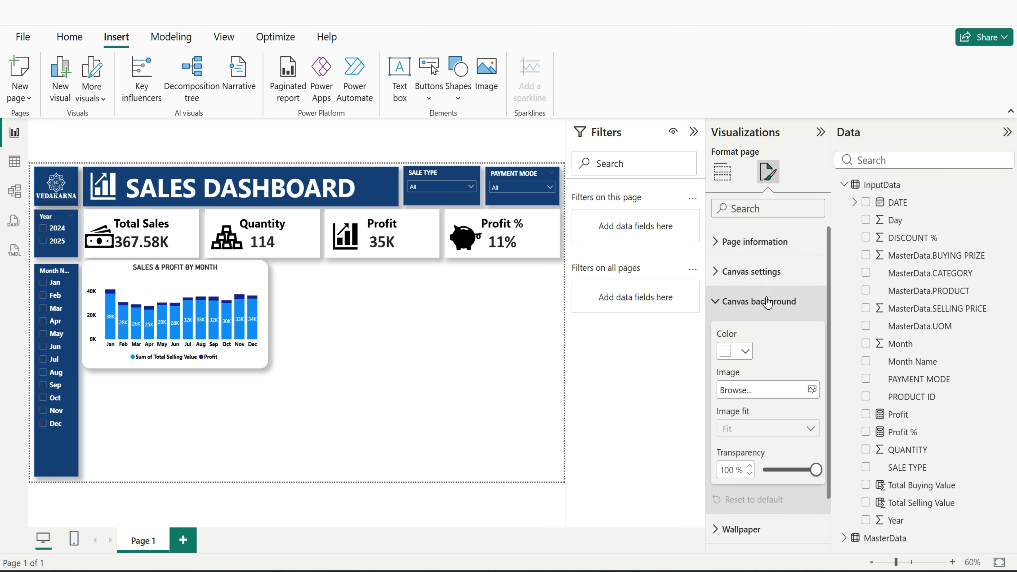
left_click(745, 352)
left_click(798, 318)
left_click_drag(776, 292, 669, 288)
type("#118DFF")
left_click_drag(812, 473, 687, 474)
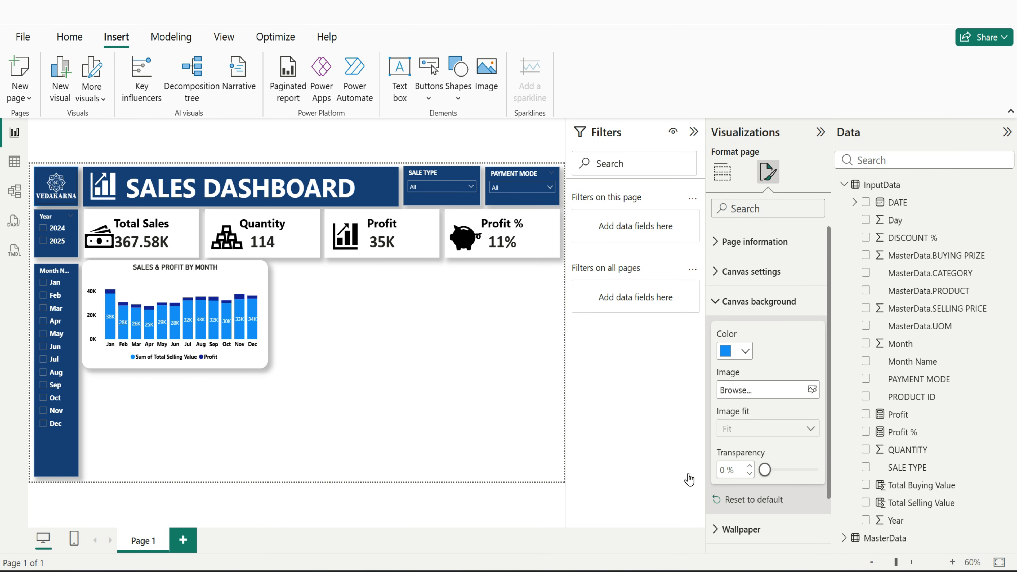
left_click(482, 353)
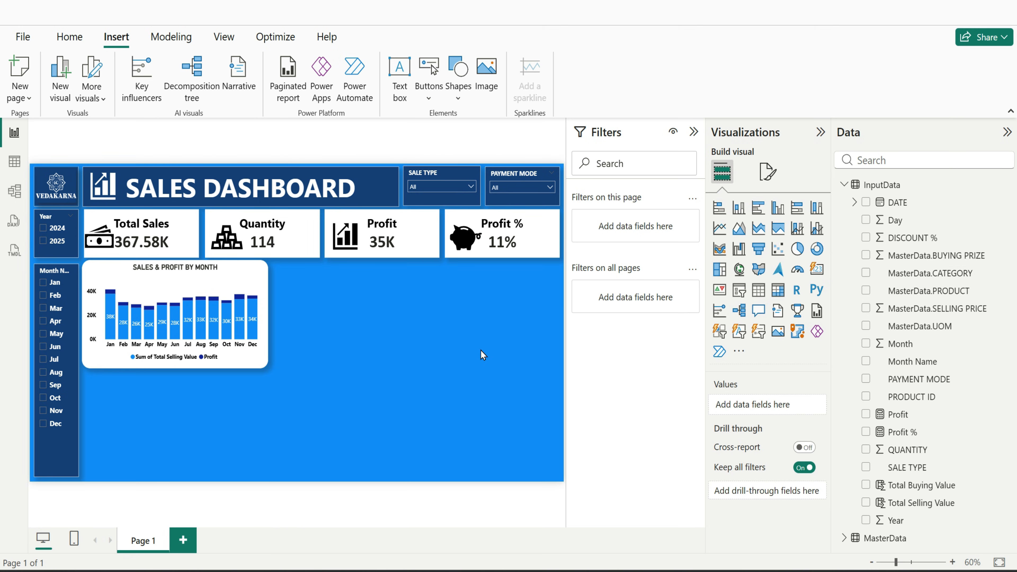
Nudge the stacked column chart slightly down from the KPI cards and add Profit % to its tooltips
left_click_drag(253, 364, 255, 368)
left_click(443, 297)
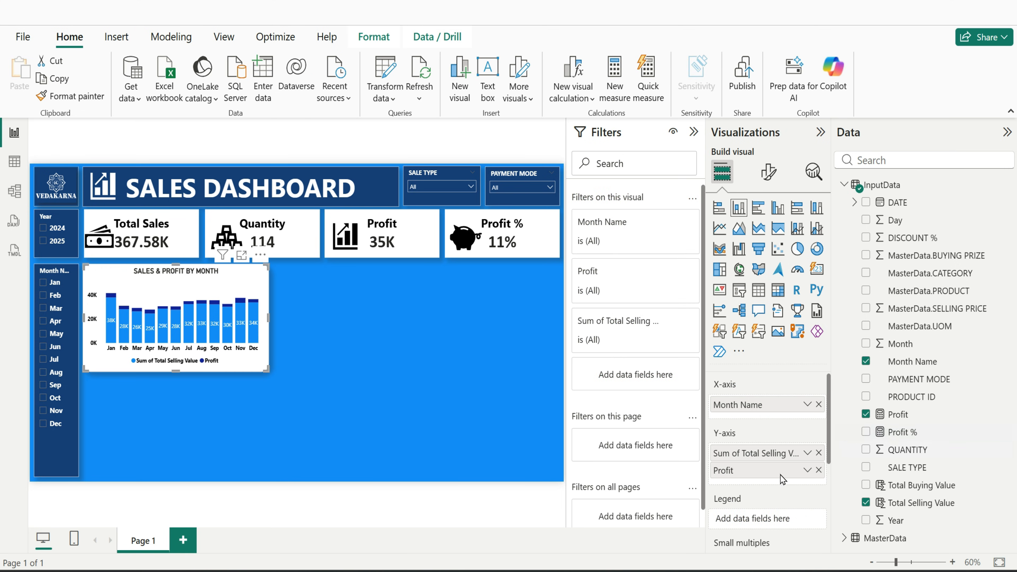
scroll(780, 480, "down", 2)
scroll(769, 500, "down", 2)
left_click_drag(901, 432, 755, 459)
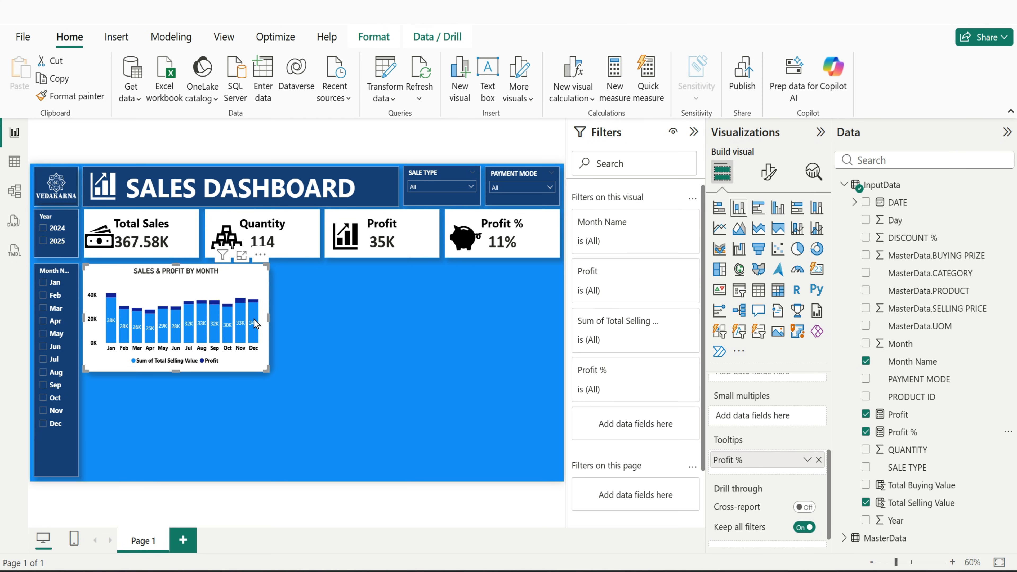
mouse_move(256, 324)
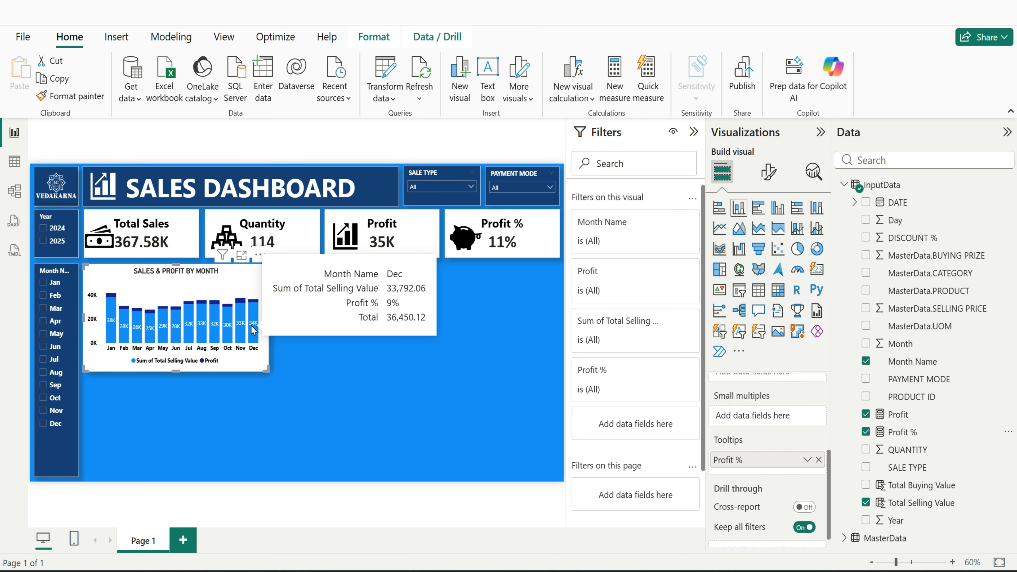
mouse_move(118, 330)
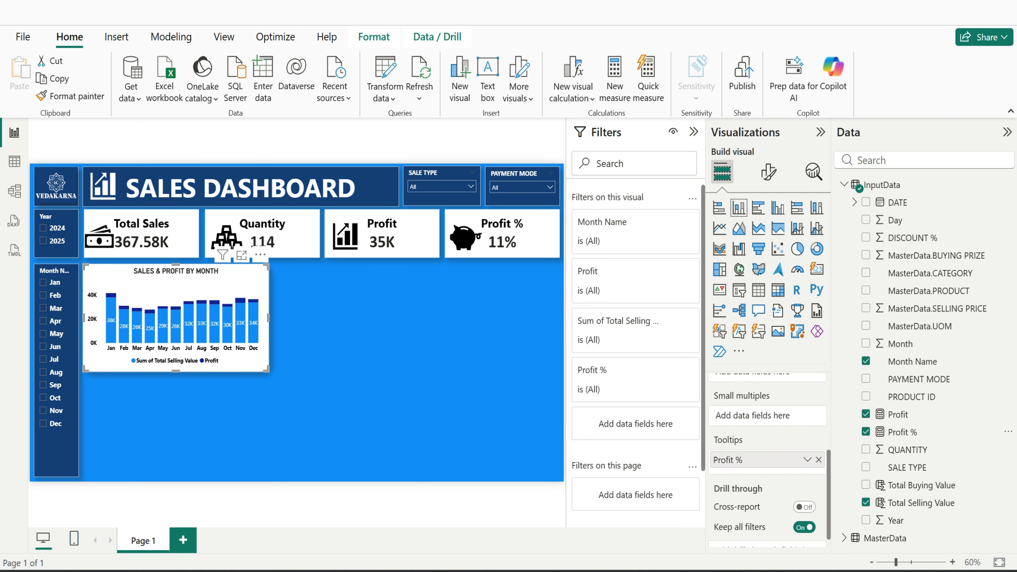
Add an area chart of Total Selling Value by Day directly beneath the monthly sales and profit chart
left_click(161, 497)
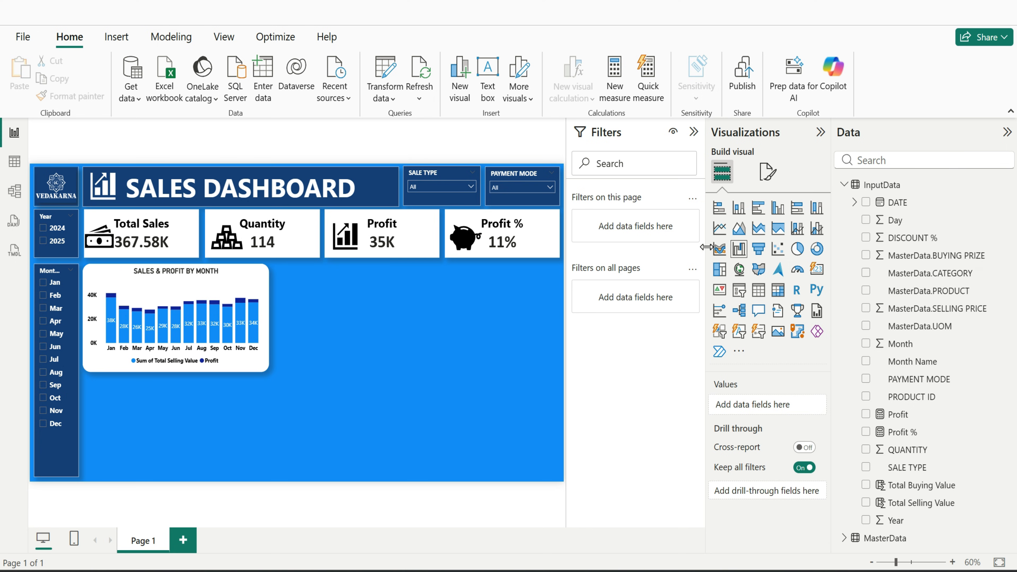
left_click(740, 233)
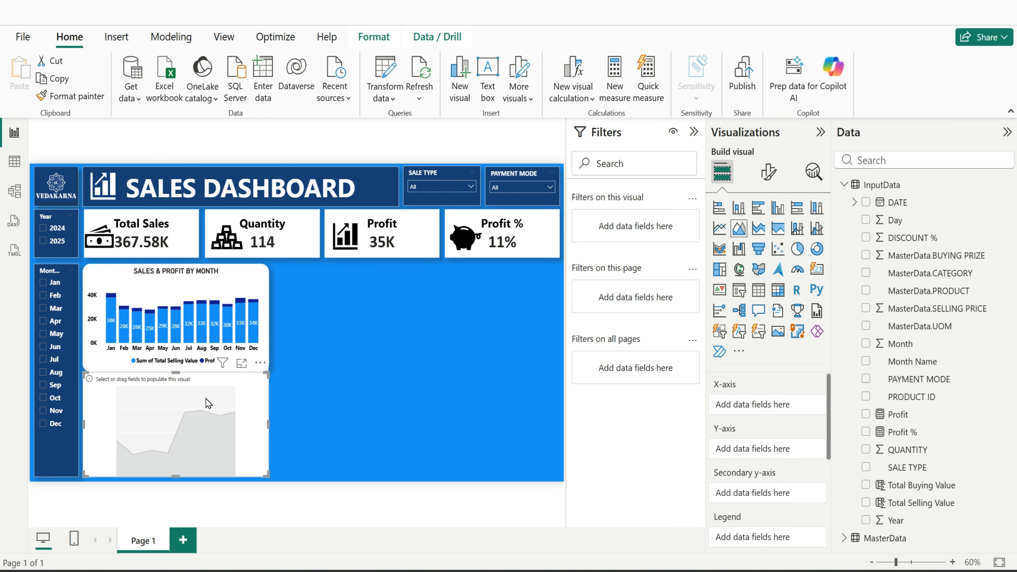
left_click_drag(905, 227, 756, 404)
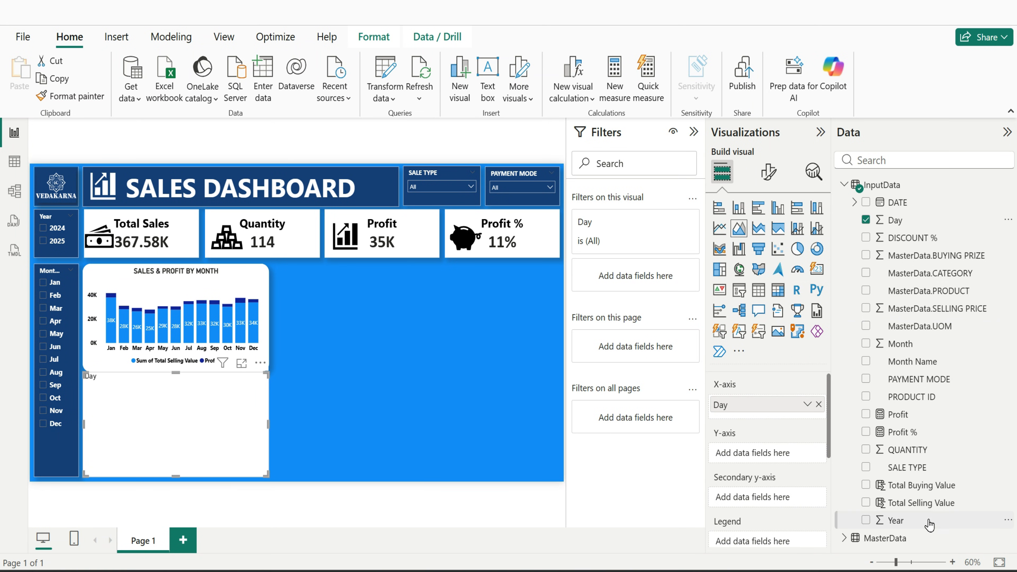
left_click_drag(925, 507, 778, 464)
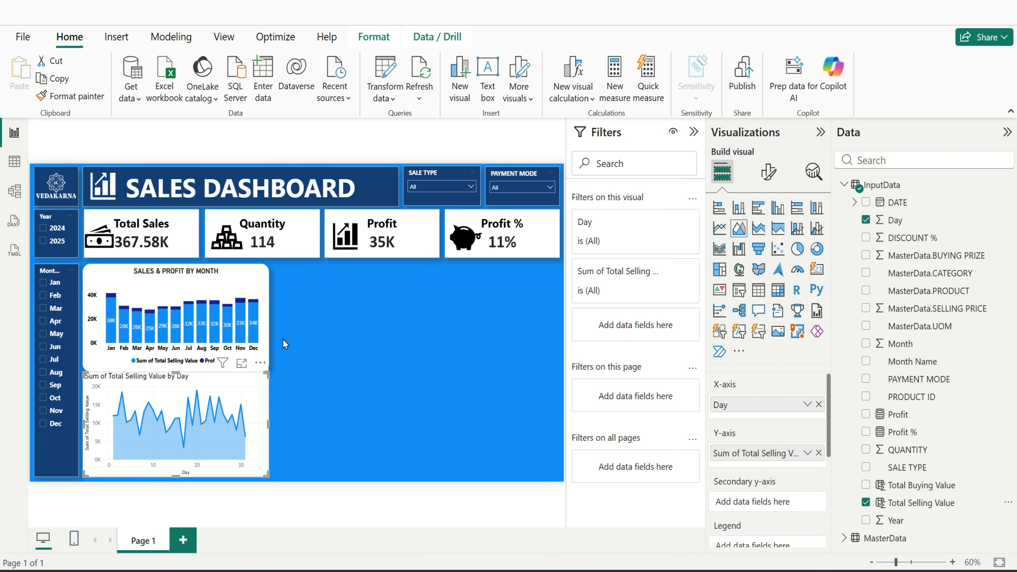
Copy the monthly chart's formatting onto the Total Selling Value by Day area chart with Format painter
left_click(268, 301)
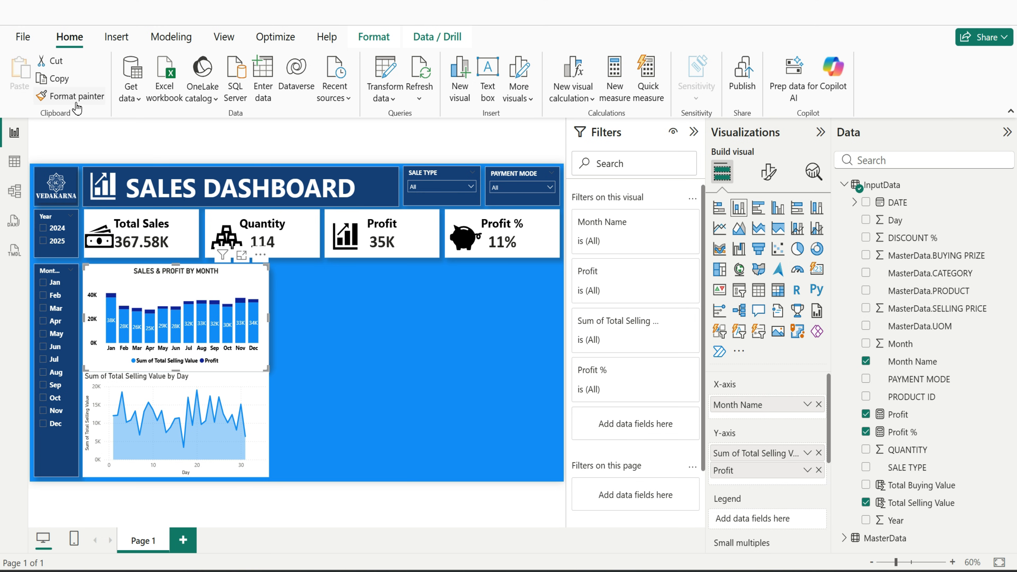
left_click(70, 96)
left_click(262, 399)
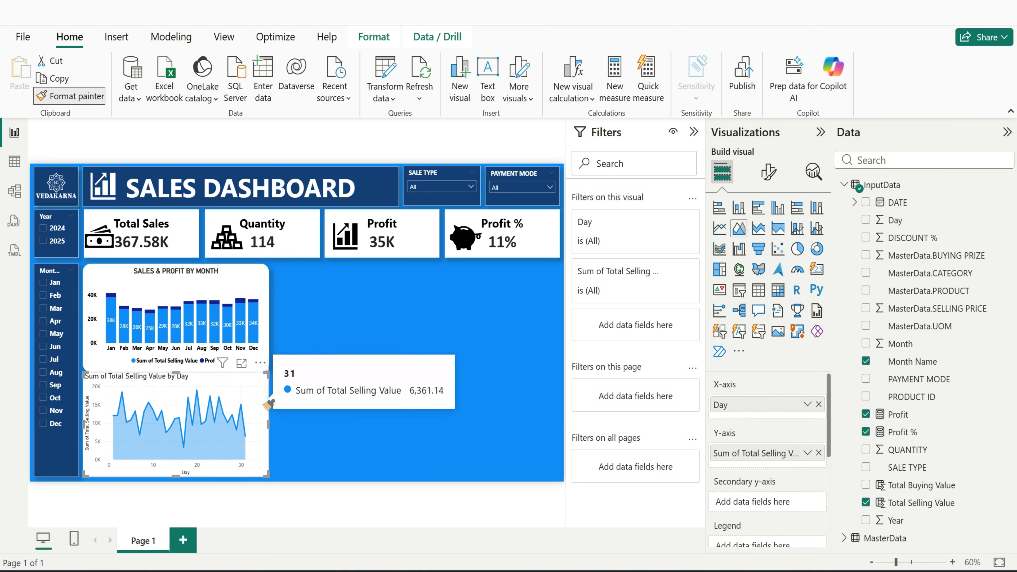
left_click(357, 399)
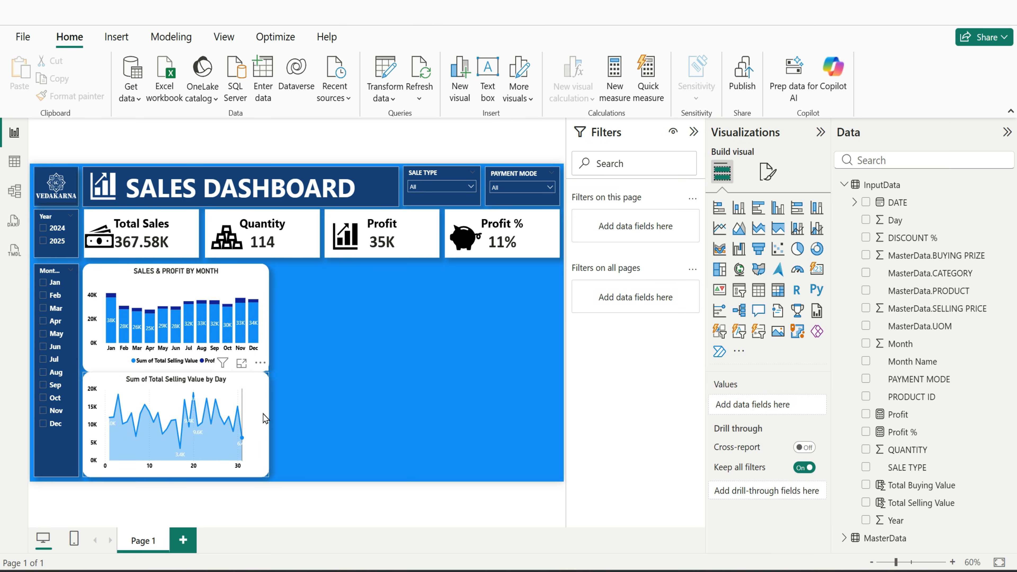
left_click(264, 410)
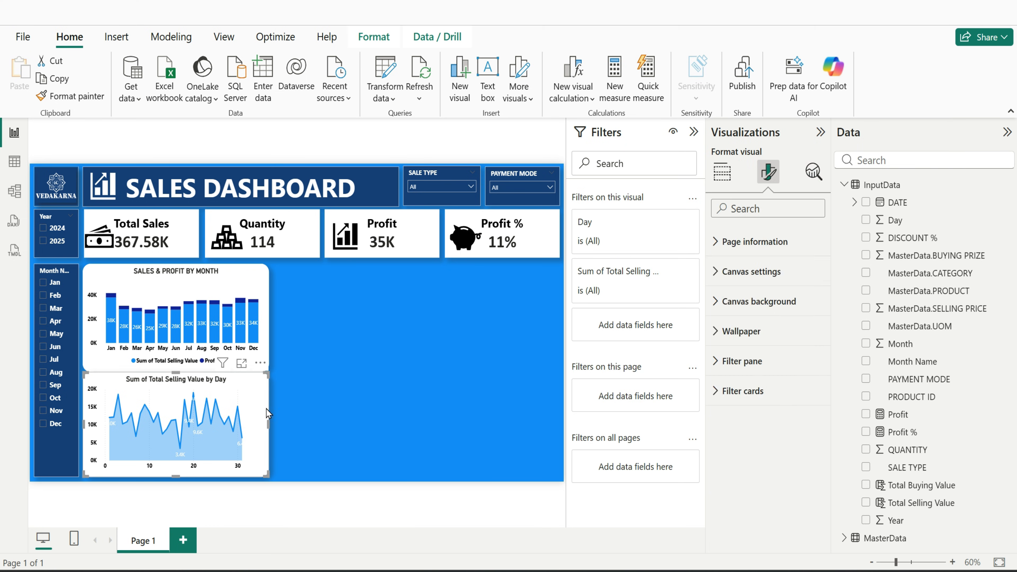
Resize the daily Total Selling Value area chart to leave a small gap beneath the monthly chart
left_click(768, 237)
left_click(763, 273)
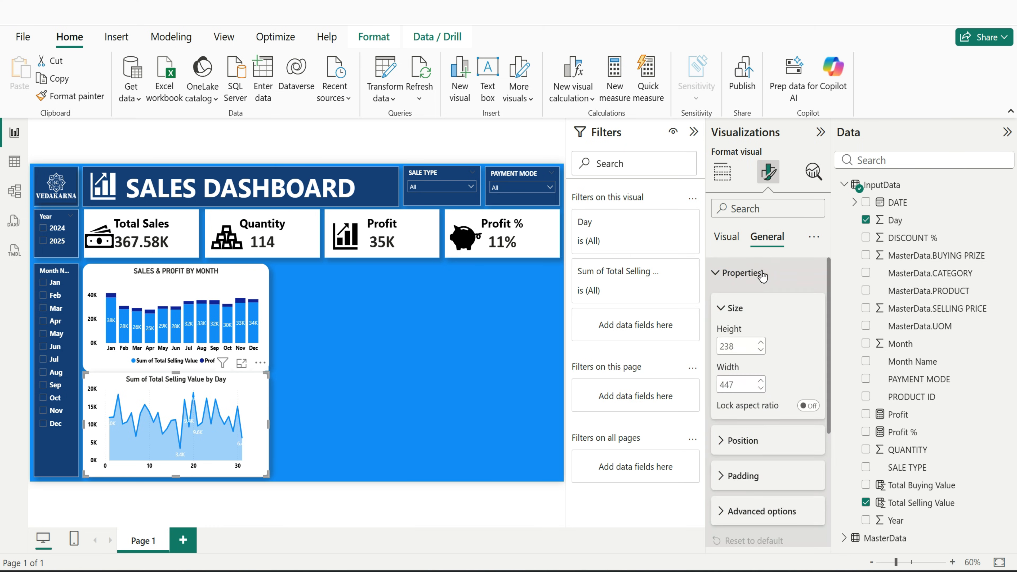
left_click(742, 386)
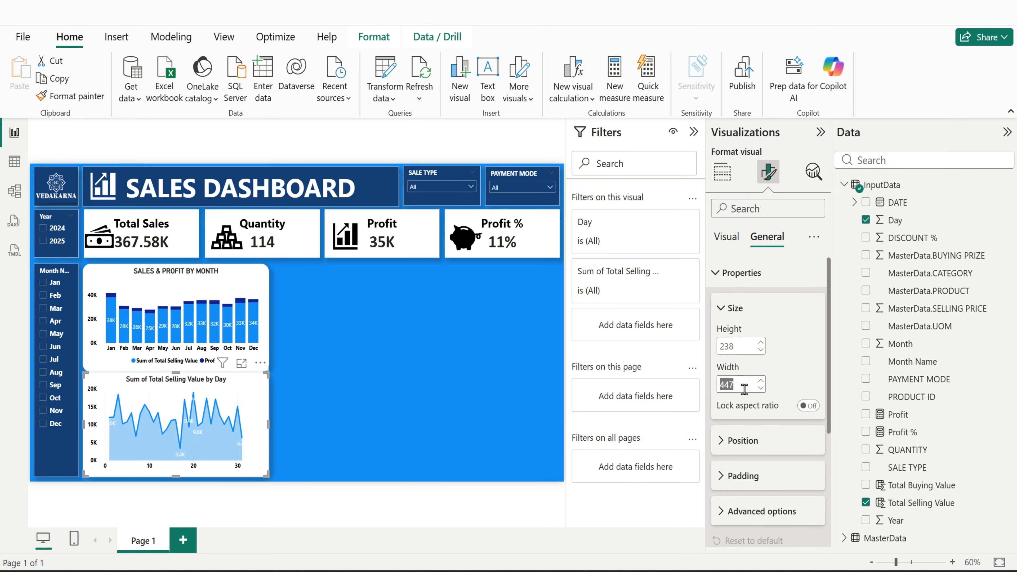
type("5")
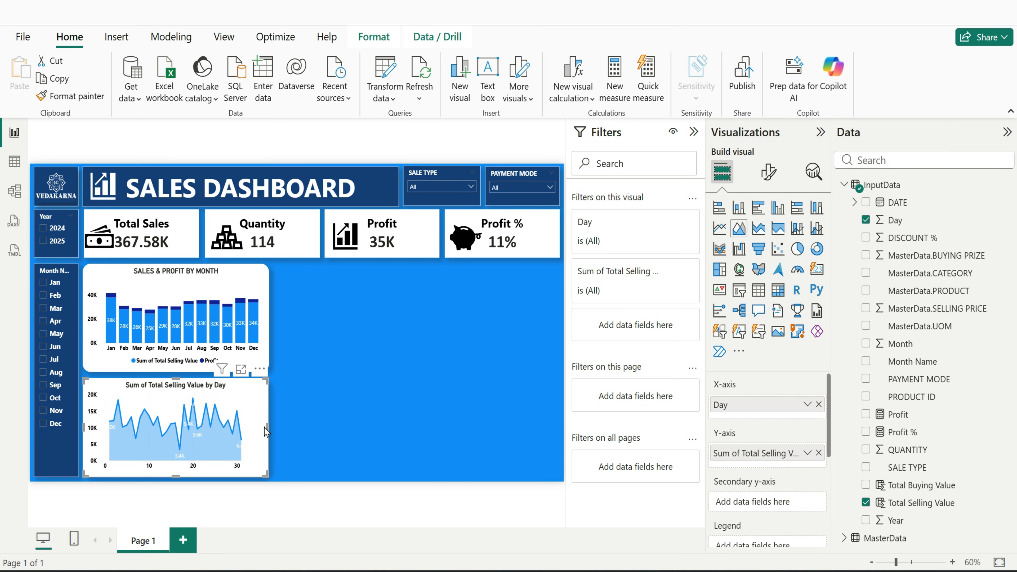
Set the daily area chart's data label values to black with font size 7
left_click(768, 172)
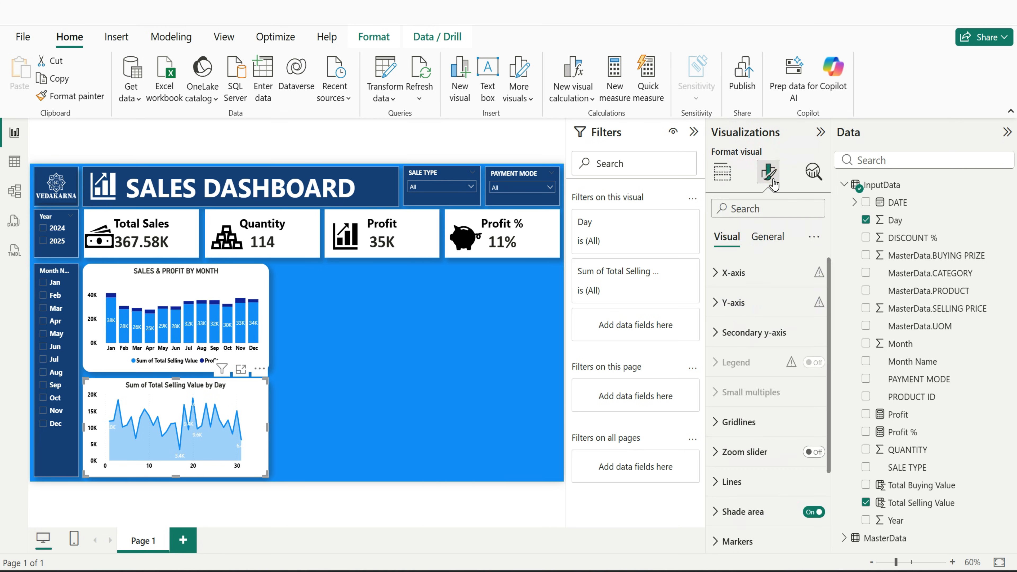
scroll(781, 481, "down", 3)
left_click(762, 476)
scroll(782, 469, "down", 5)
scroll(781, 473, "down", 2)
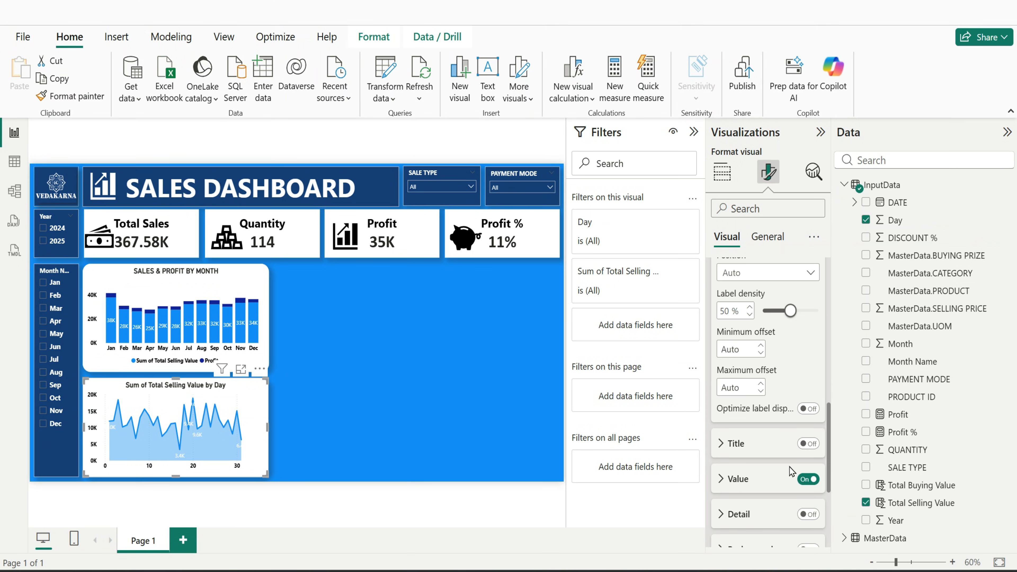
left_click(791, 470)
scroll(780, 460, "down", 4)
left_click(744, 479)
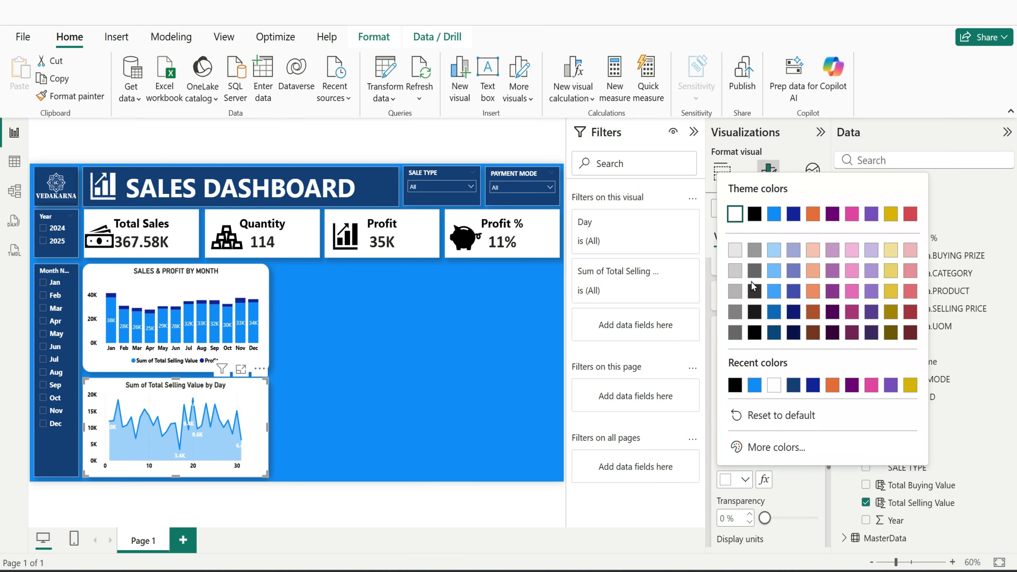
left_click(756, 216)
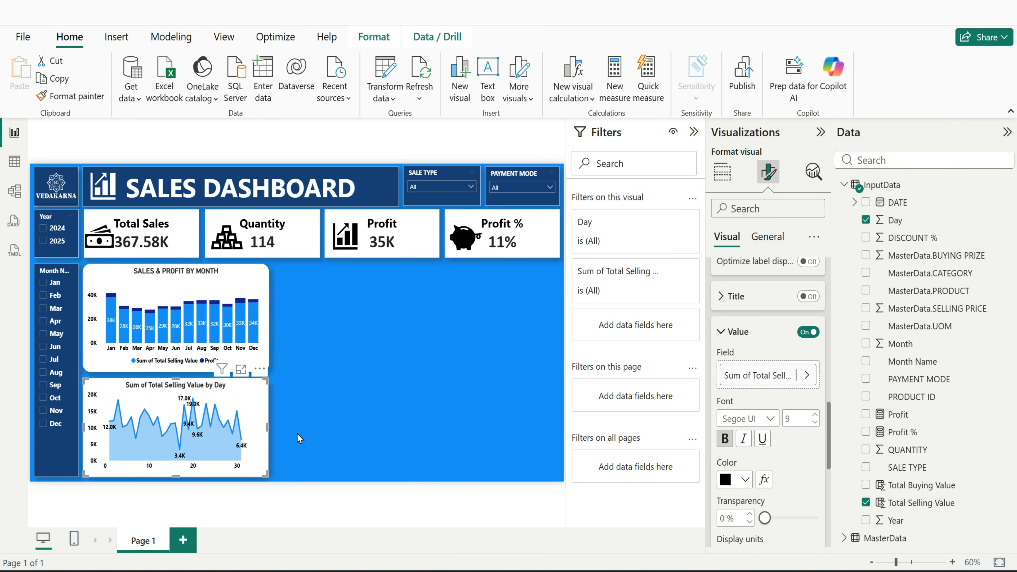
double_click(798, 418)
type("7")
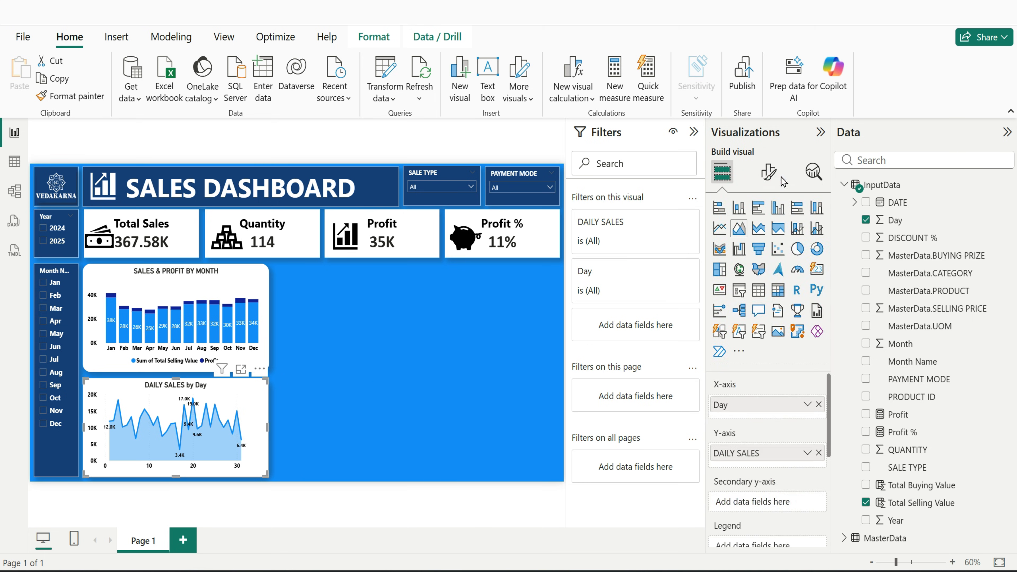
Shorten the daily area chart's title to DAILY SALES
left_click(768, 173)
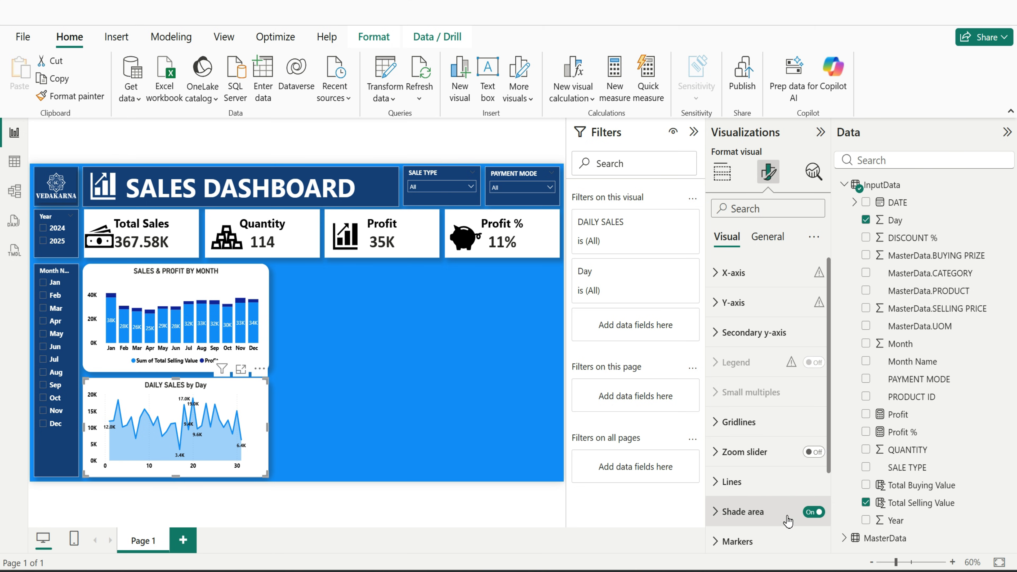
scroll(779, 469, "down", 2)
scroll(778, 469, "down", 1)
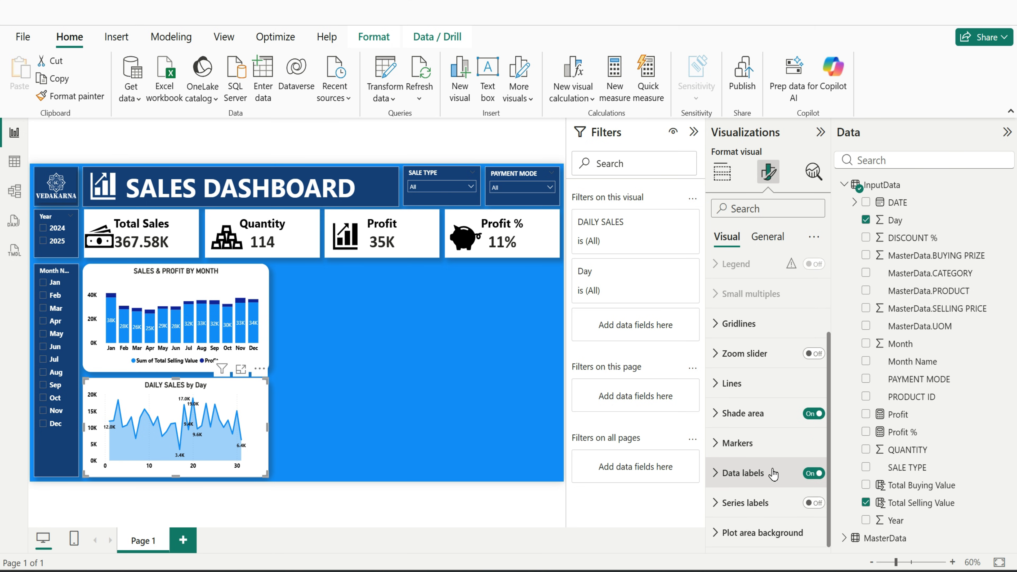
left_click(767, 239)
left_click(750, 308)
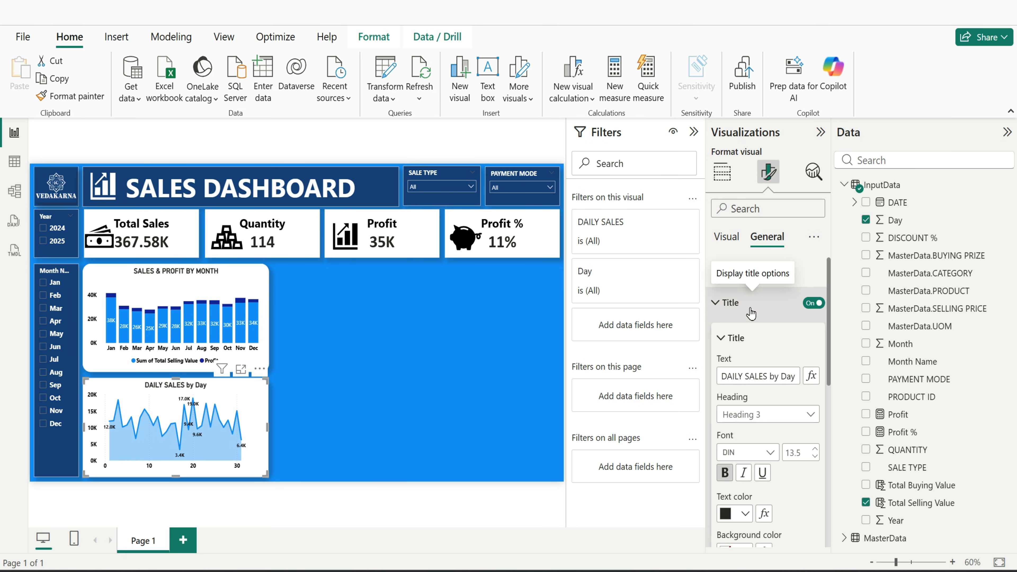
left_click_drag(769, 377, 794, 376)
key("BackSpace")
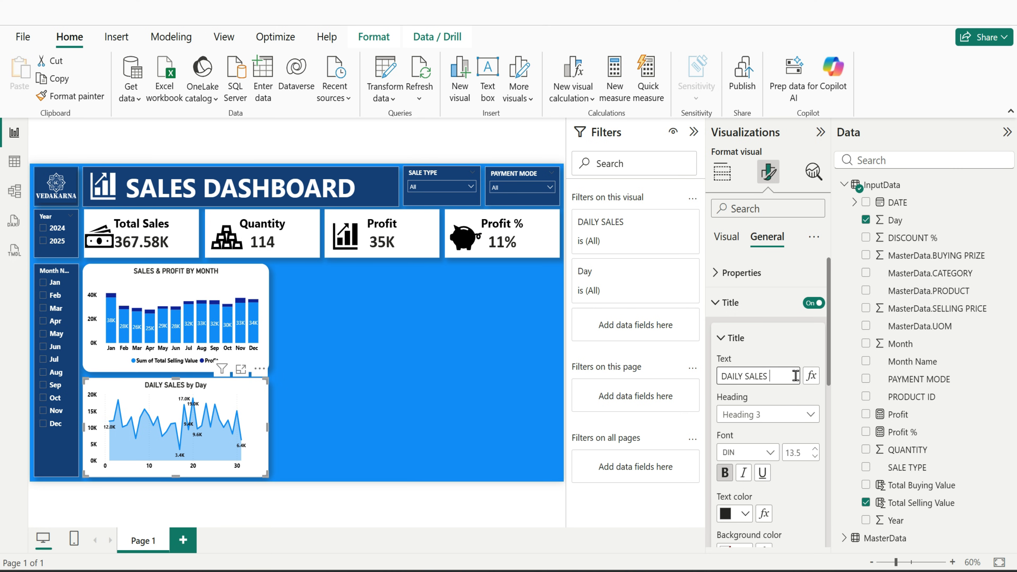
left_click(795, 343)
left_click(421, 423)
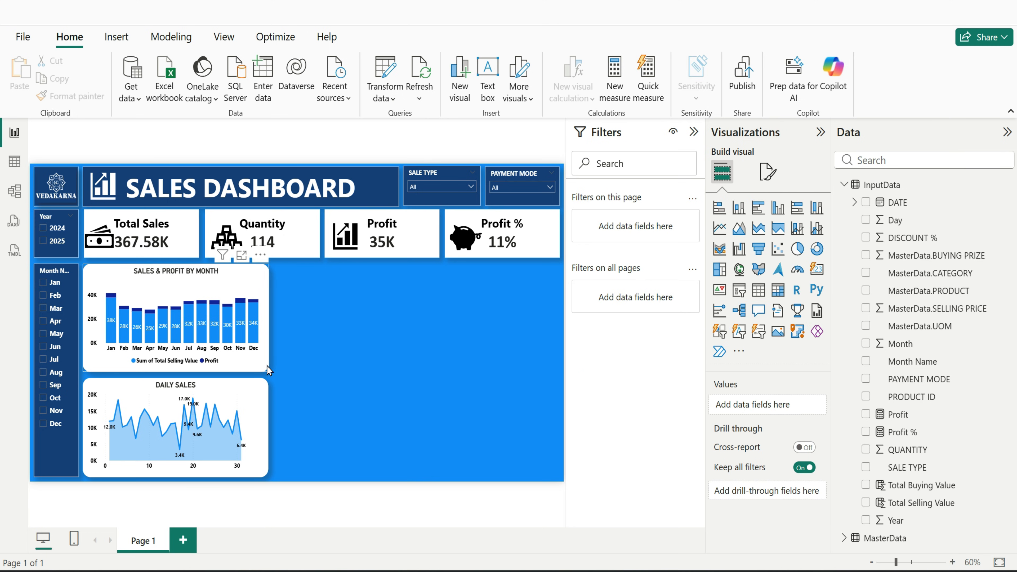
Add a clustered bar chart of Total Selling Value by MasterData.PRODUCT to the report page
left_click(758, 208)
left_click(865, 503)
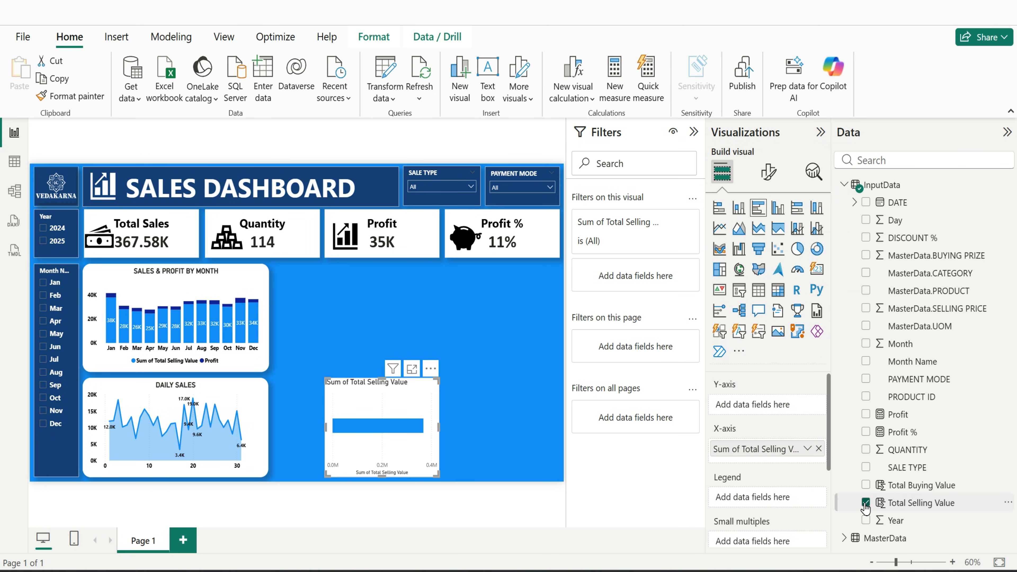
left_click(865, 290)
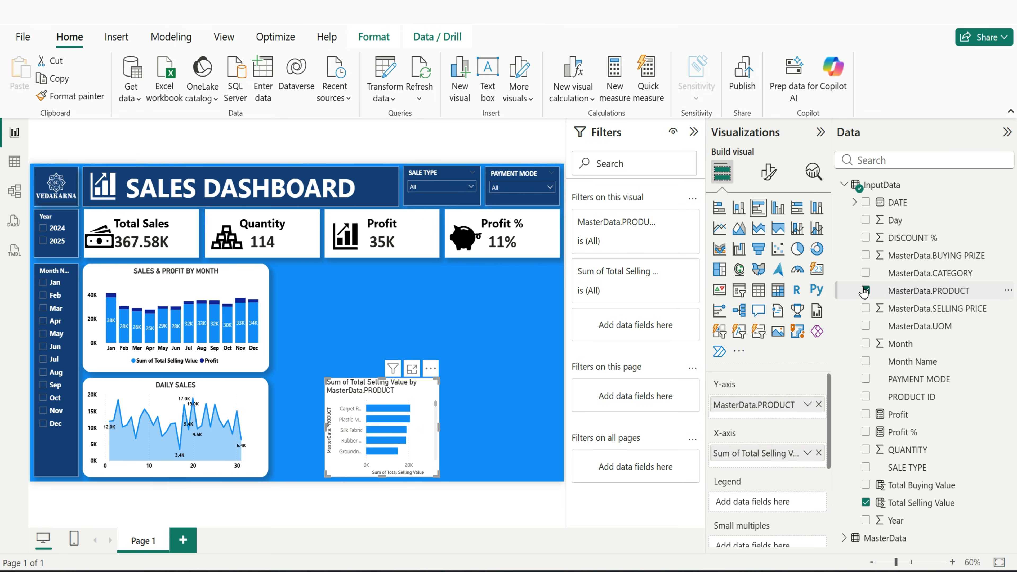
Set the product bar chart's height to 235 and width to 431
left_click(768, 172)
left_click(766, 237)
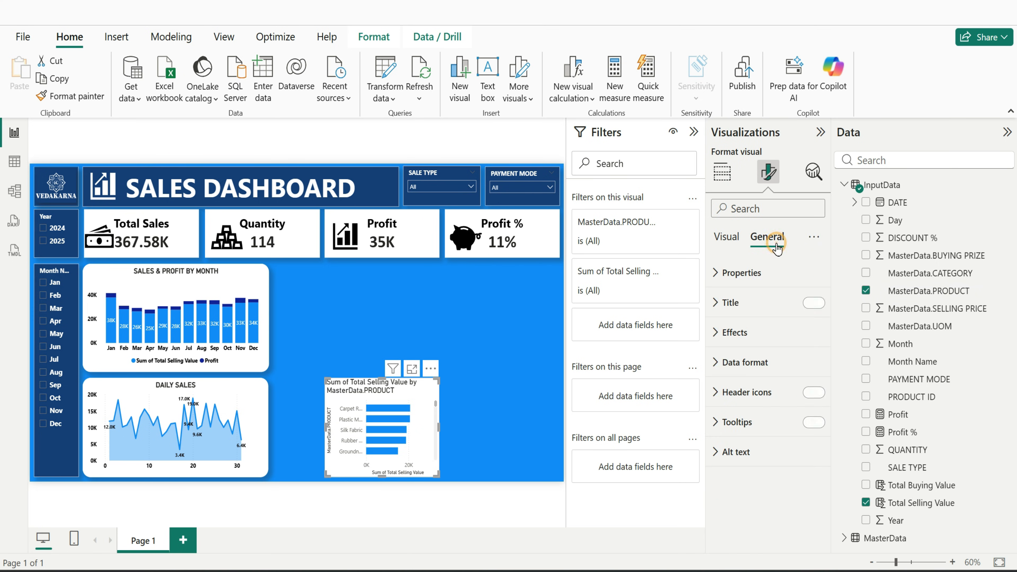
left_click(773, 270)
double_click(741, 345)
type("235")
key("Tab")
type("431")
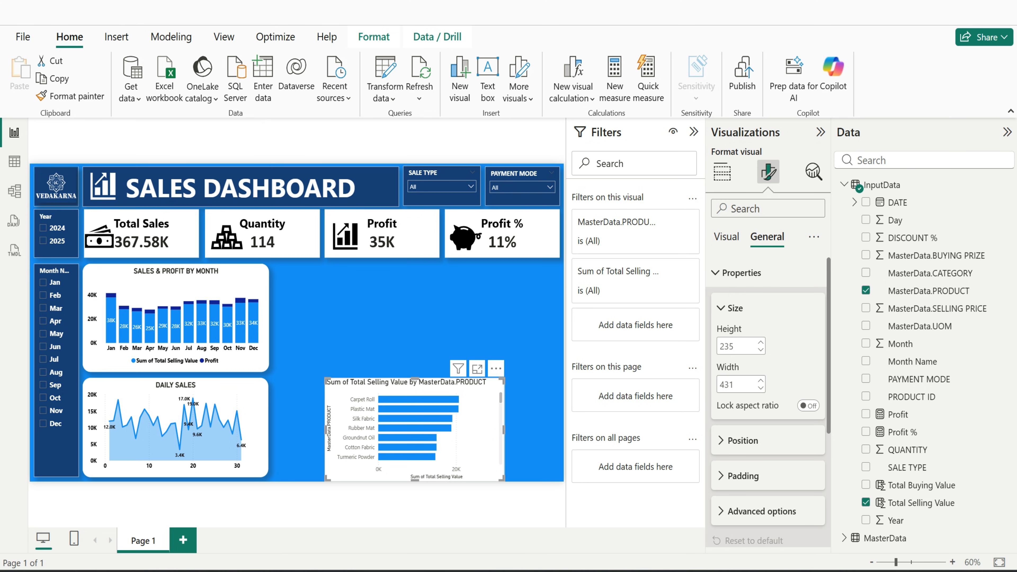
Position the product bar chart at horizontal 839 and vertical 219, beneath the Profit % card
left_click(742, 440)
double_click(737, 404)
type("8")
key("Return")
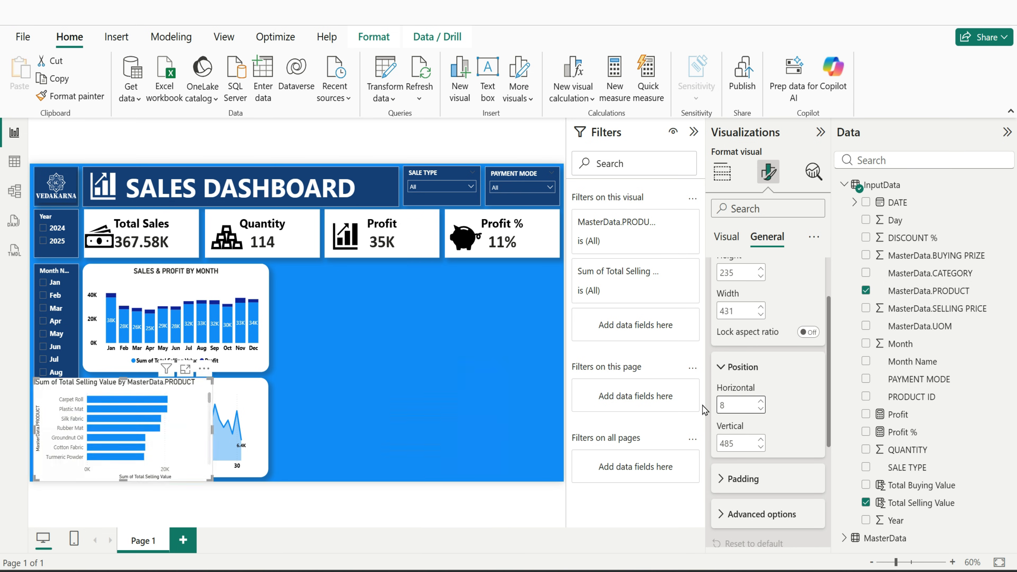
type("39")
key("Return")
key("Tab")
type("219")
key("Return")
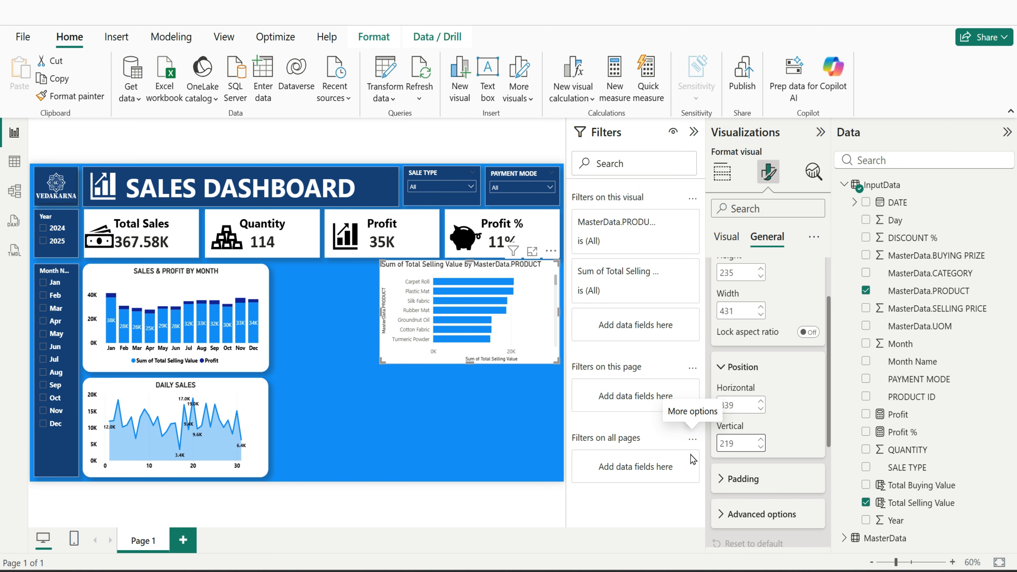
Nudge the product bar chart slightly down from the KPI cards and copy an existing sales chart's formatting onto it with Format painter
left_click(477, 381)
left_click_drag(526, 348, 524, 353)
left_click(260, 356)
left_click(262, 395)
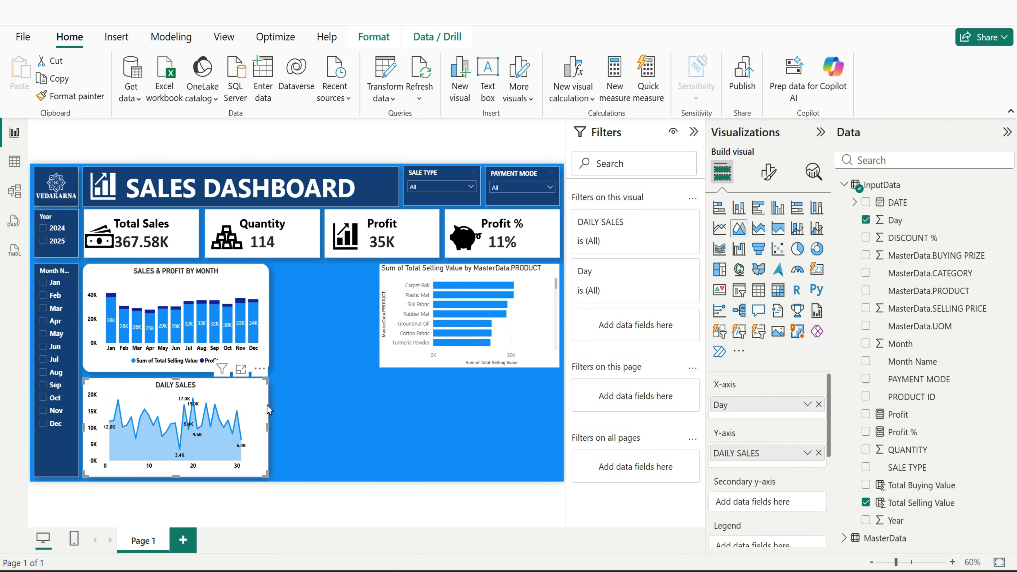
left_click(545, 360)
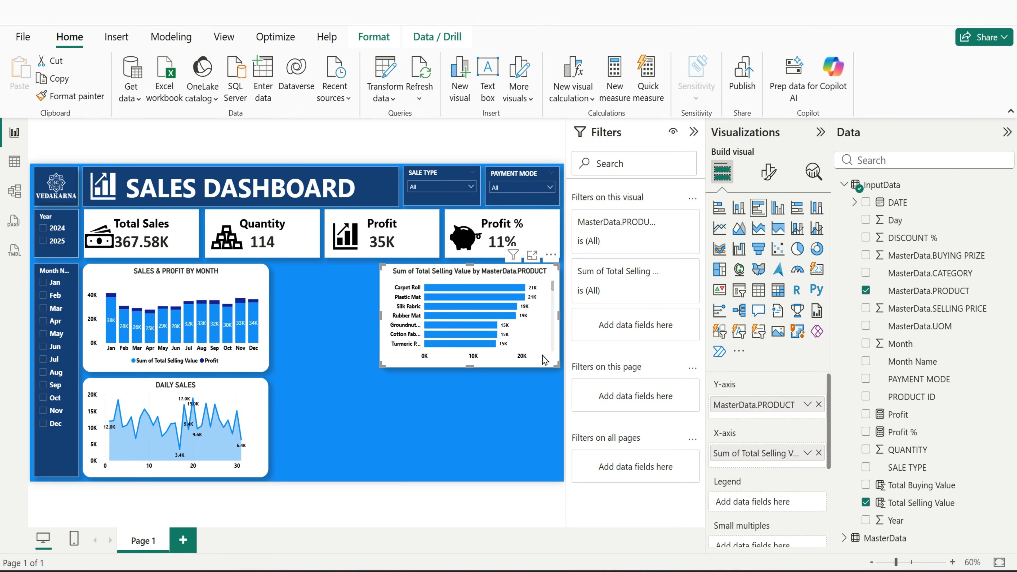
Change the product bar chart's title to SALES BY PRODUCT
left_click(768, 173)
left_click(767, 237)
left_click(752, 303)
left_click(774, 376)
key("ctrl+a")
key("BackSpace")
type("sALES")
key("BackSpace")
key("BackSpace")
key("BackSpace")
key("BackSpace")
key("BackSpace")
type("SALES BY PRODUCT")
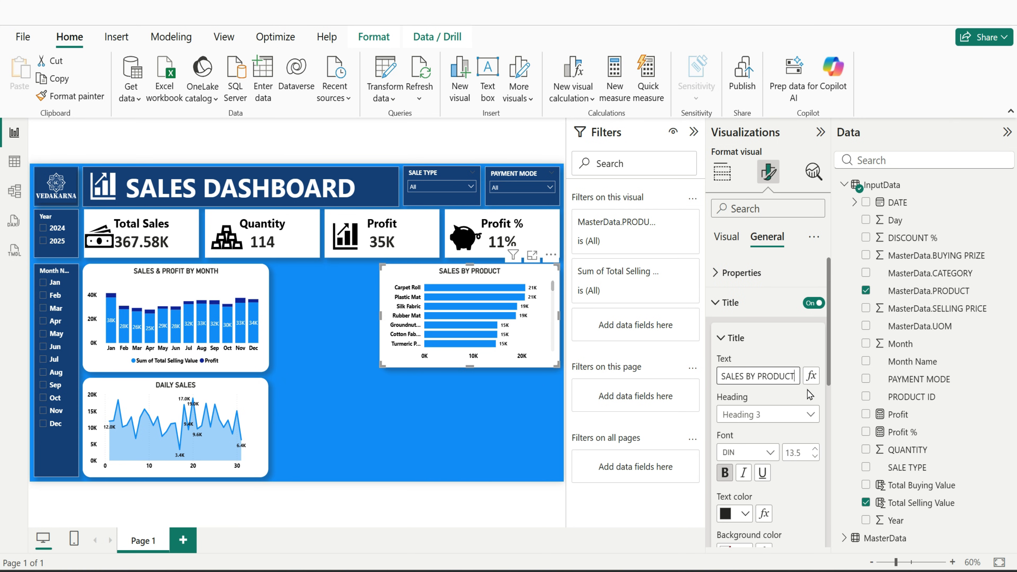
left_click(481, 428)
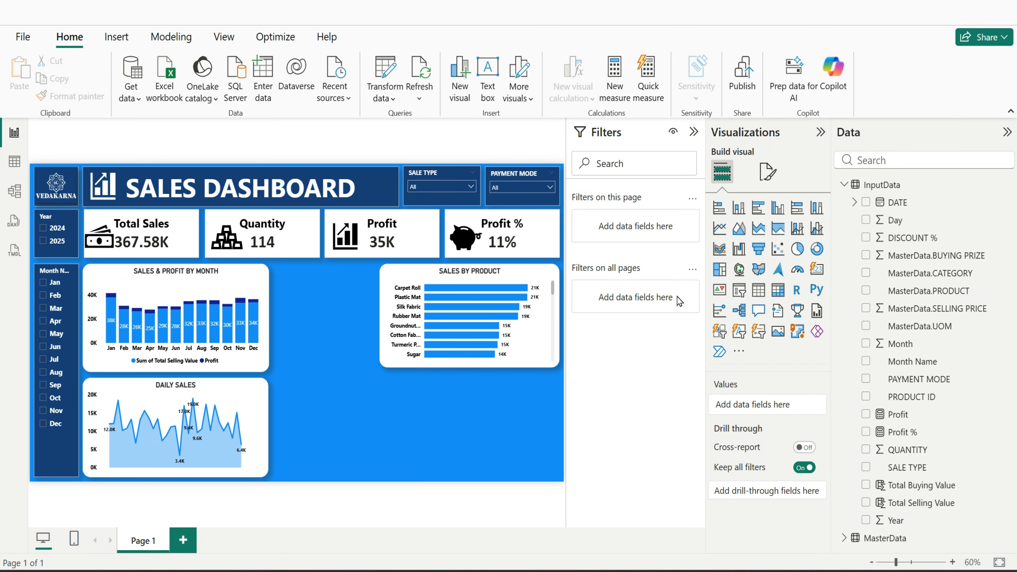
Add a treemap of Total Selling Value by MasterData.CATEGORY to the report page
left_click(724, 276)
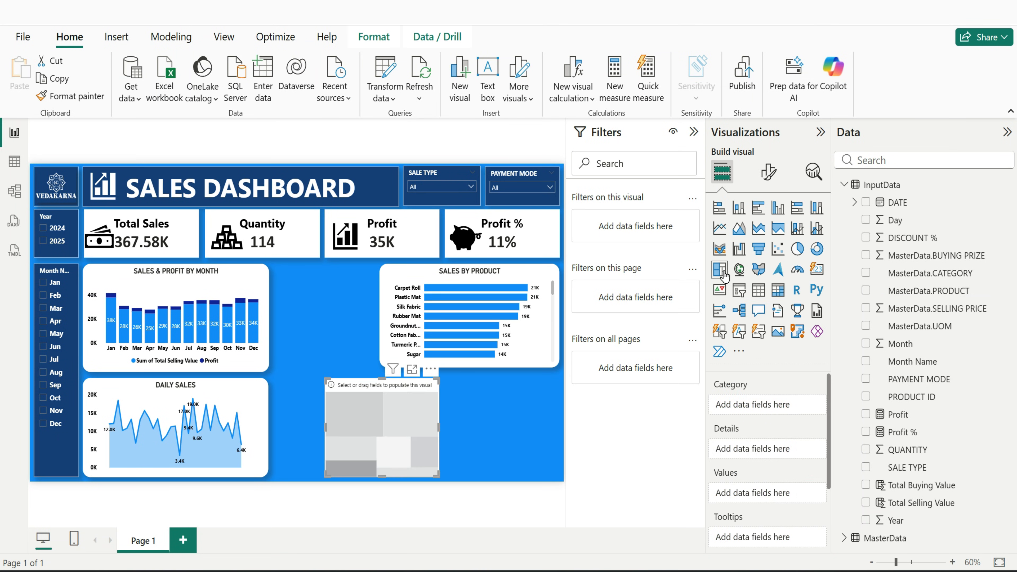
left_click(865, 504)
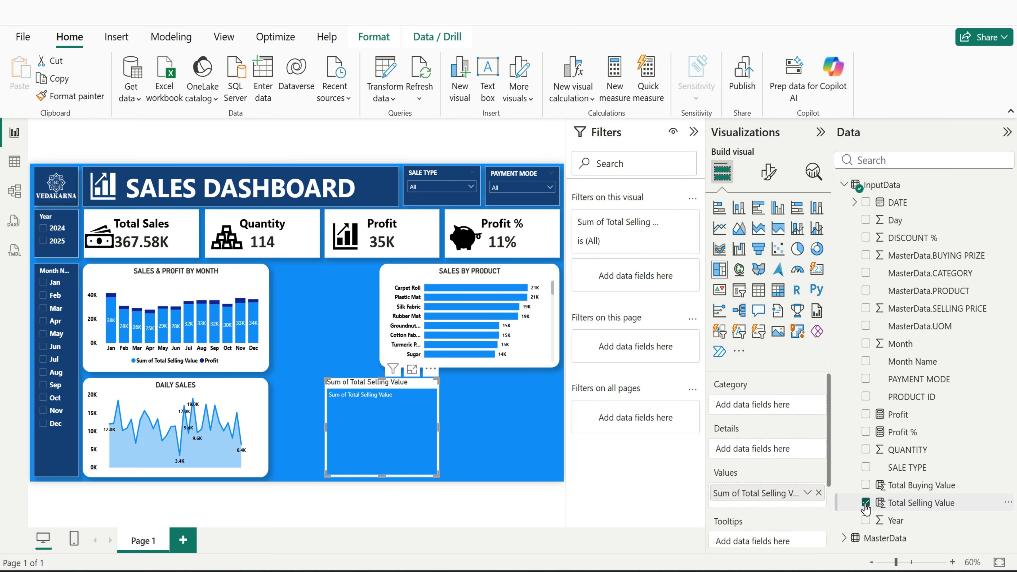
left_click(866, 274)
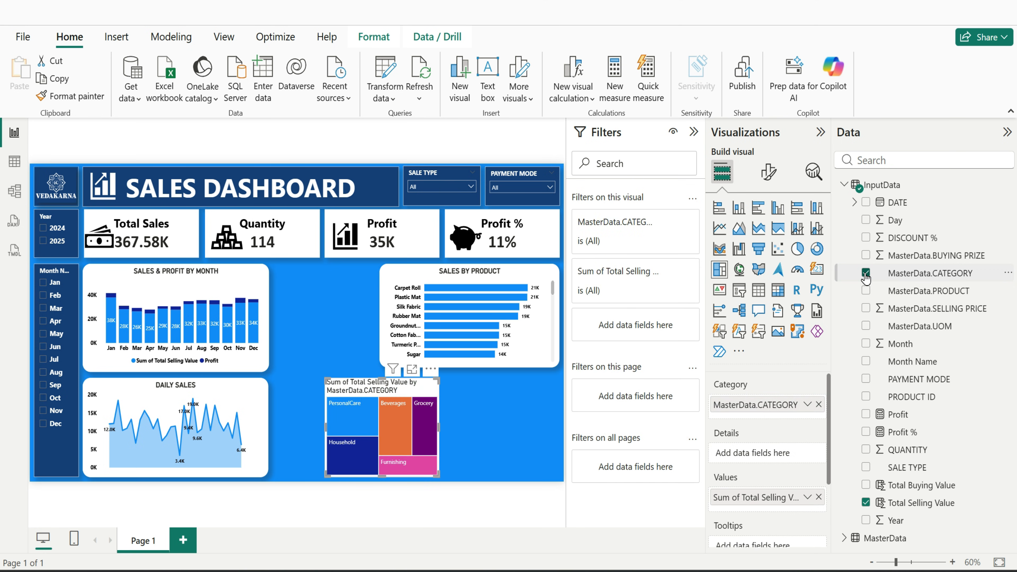
Set the category treemap's height to 235 and width to 431
left_click(767, 172)
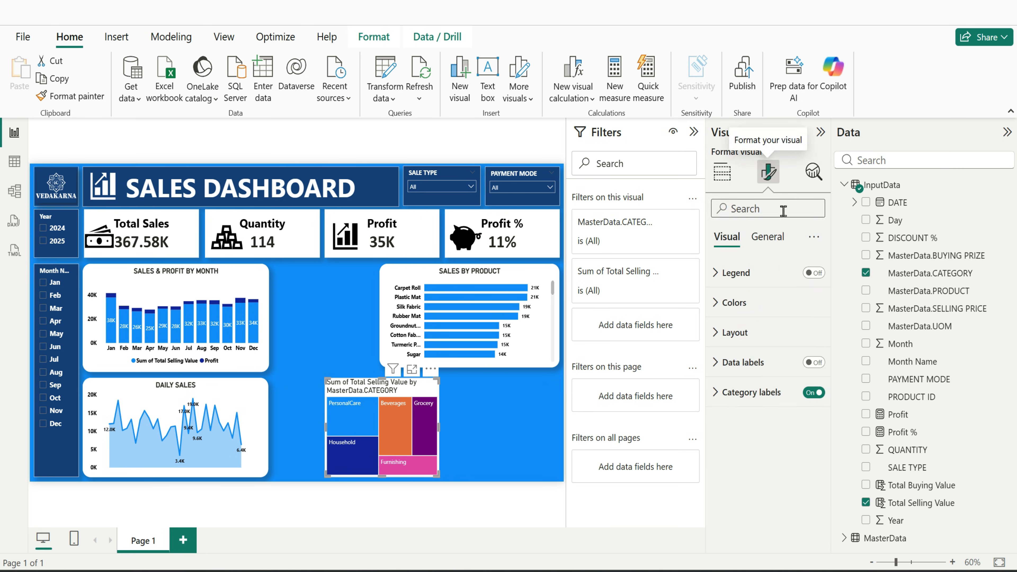
left_click(769, 271)
double_click(735, 347)
type("236")
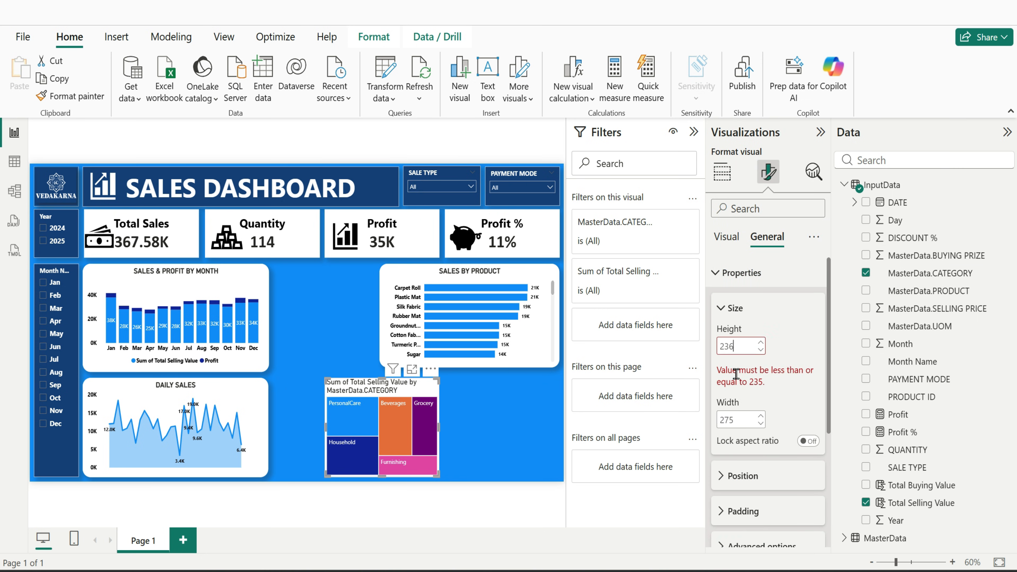
double_click(742, 383)
key("Return")
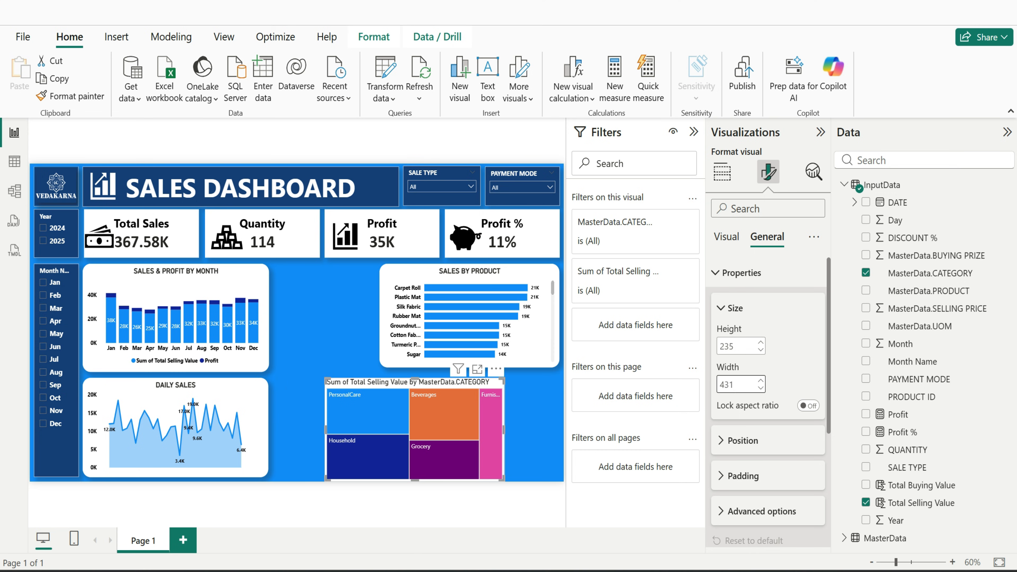
Position the category treemap at horizontal 839 and vertical 474, beneath the product bar chart
left_click(752, 441)
double_click(741, 477)
type("839")
key("Tab")
type("474")
key("Return")
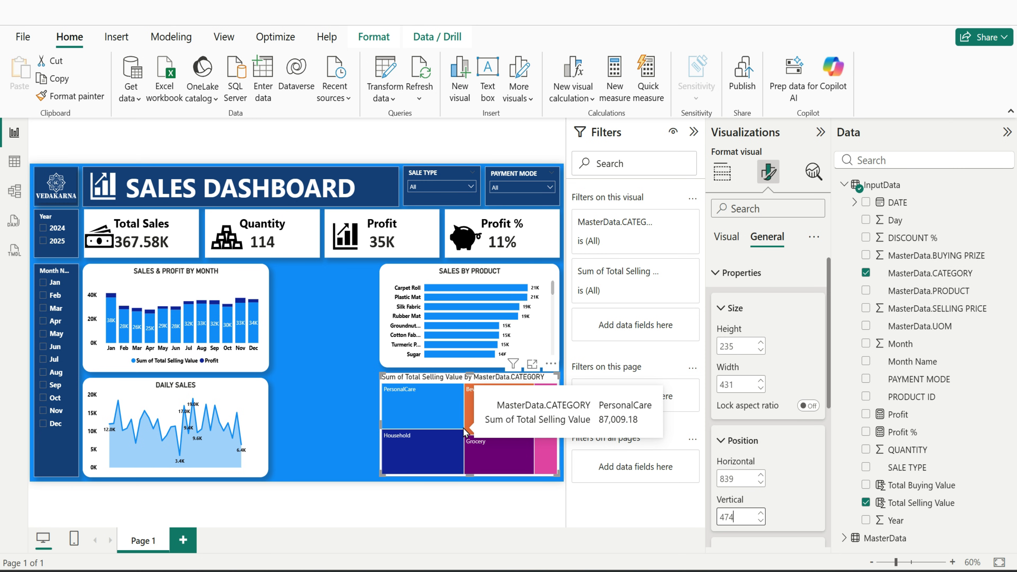
Copy the monthly sales and profit chart's formatting onto the category treemap with Format painter
left_click(261, 366)
left_click(70, 96)
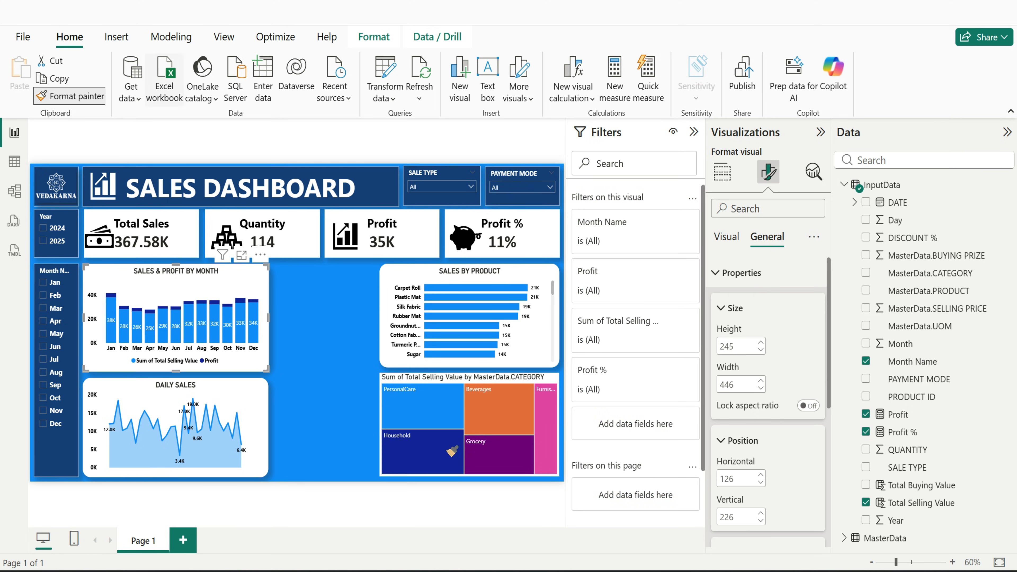
left_click(454, 471)
left_click(441, 461)
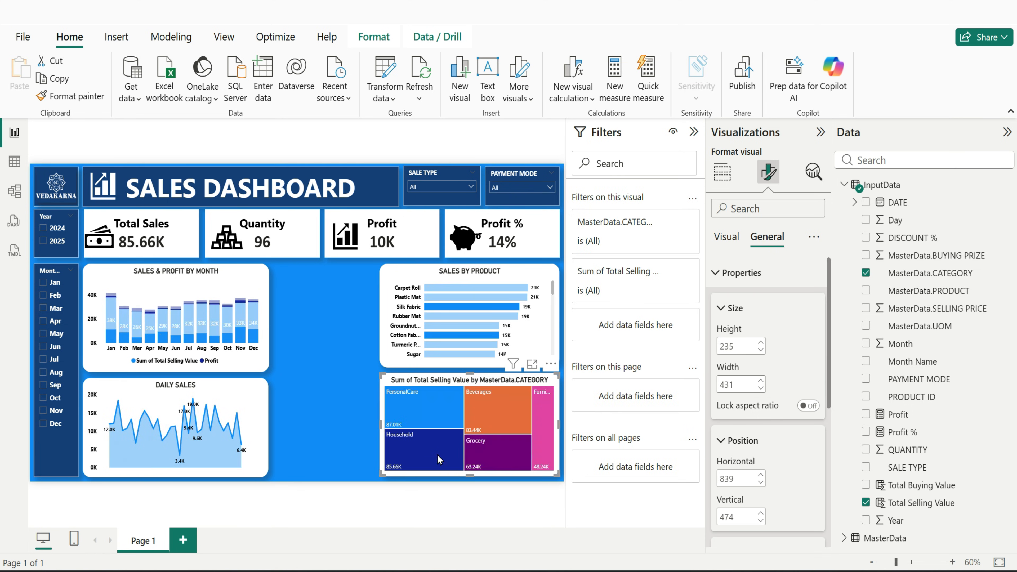
Change the category treemap's title to SALES BY CATEGORY
left_click(770, 179)
left_click(767, 237)
left_click(737, 302)
key("ctrl+a")
type("SALES BY")
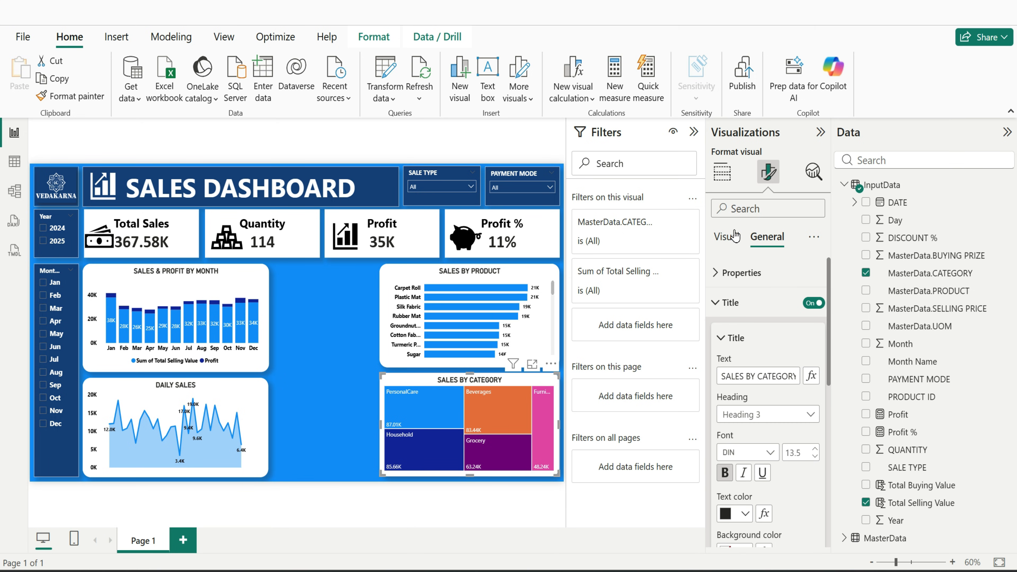
Make the category treemap's data label values bold
left_click(726, 236)
left_click(764, 357)
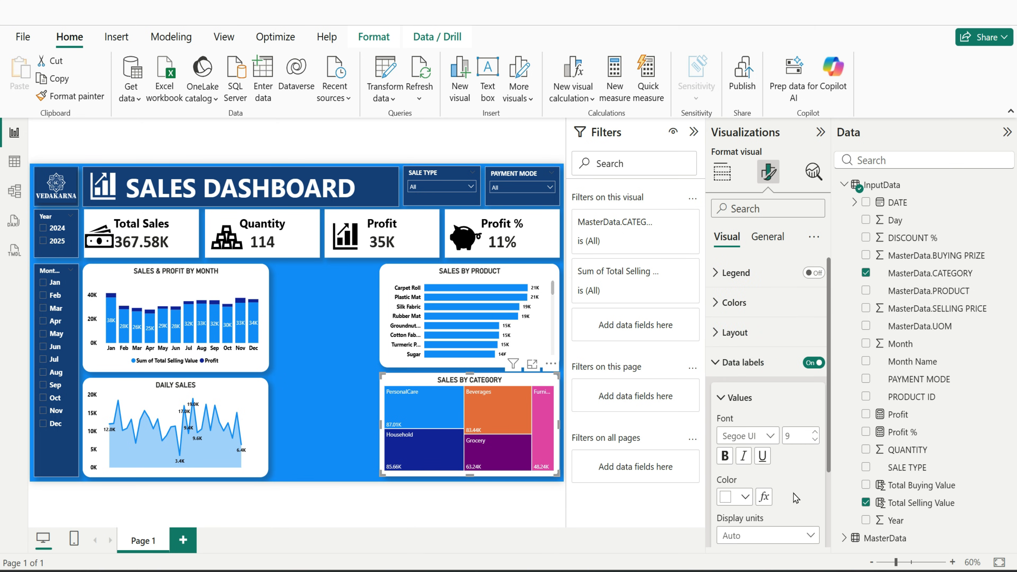
scroll(745, 437, "down", 2)
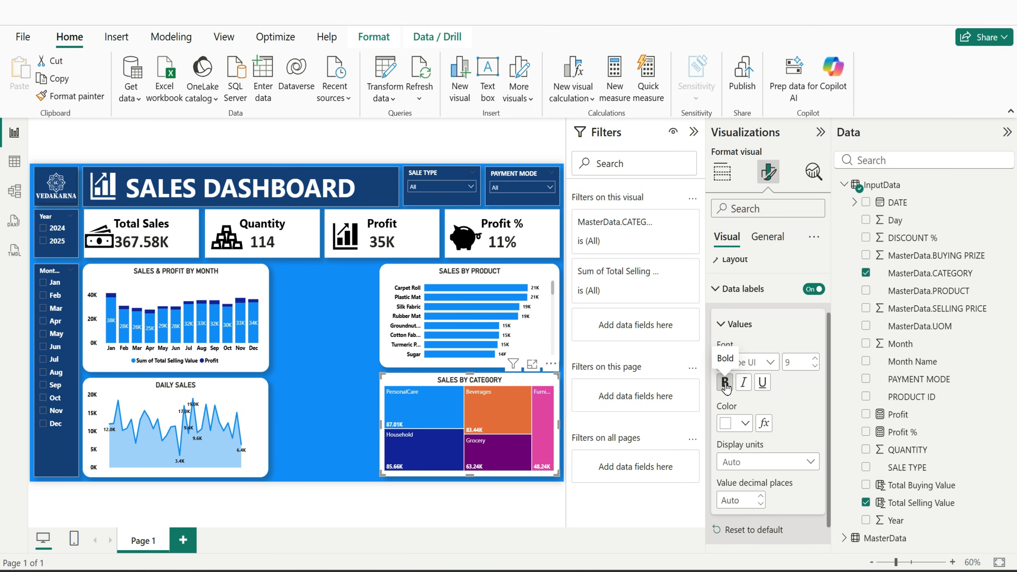
Make the category labels of the category treemap bold
scroll(797, 483, "down", 5)
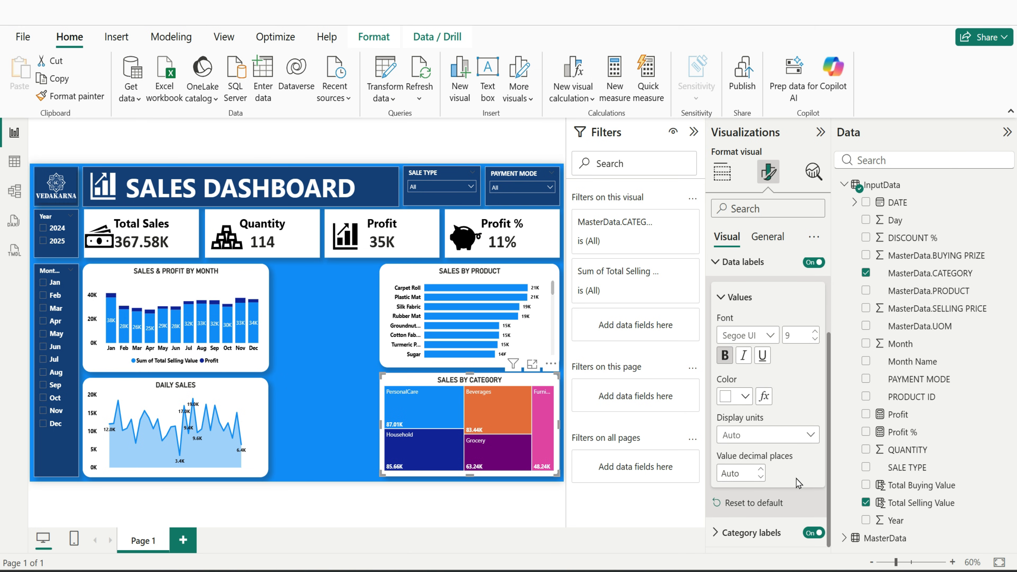
left_click(722, 462)
left_click(267, 472)
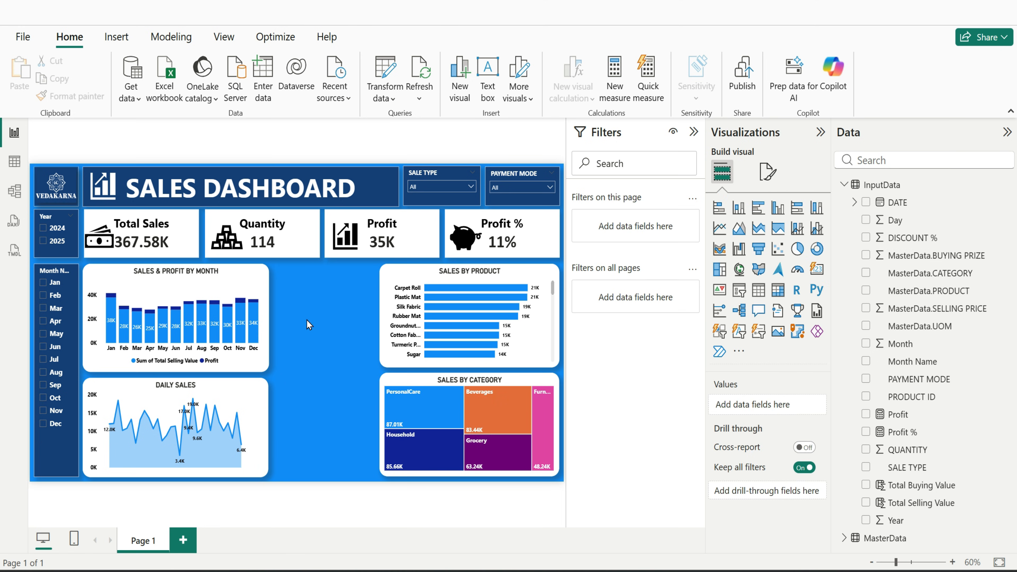
Add a donut chart of Total Selling Value by SALE TYPE between the daily sales chart and the category treemap
left_click(816, 249)
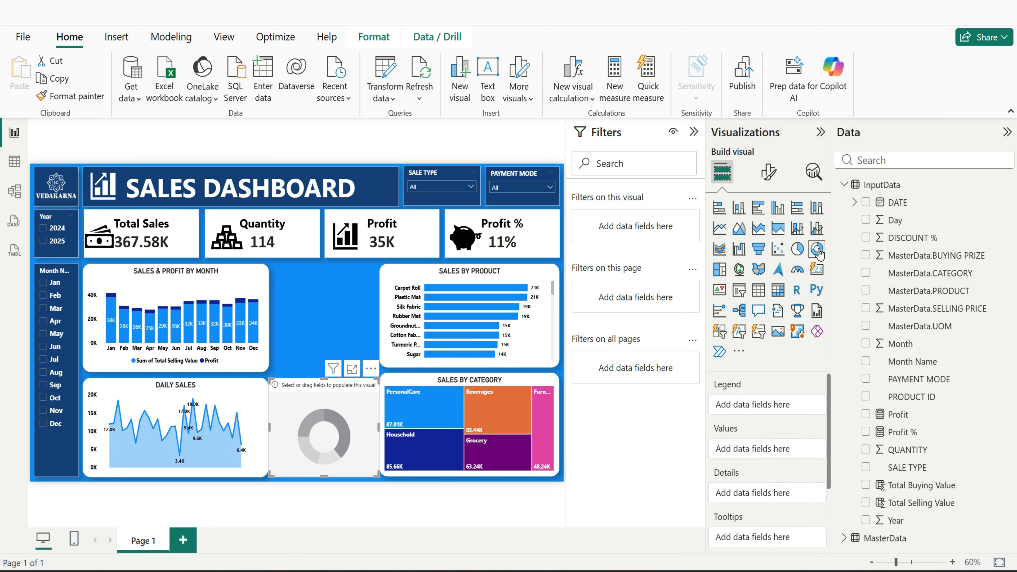
left_click(866, 503)
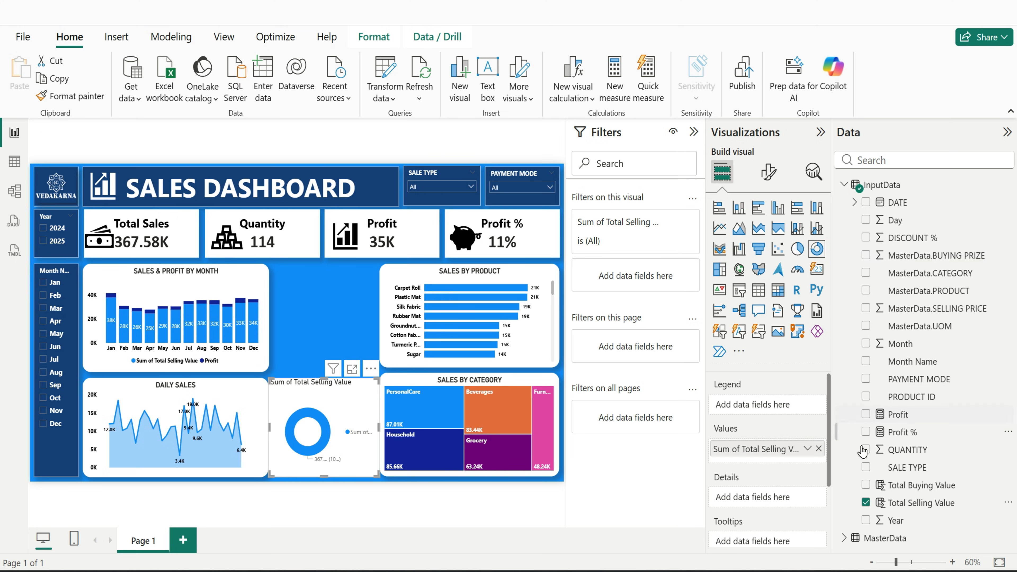
left_click(866, 467)
Copy the product bar chart's formatting onto the sale type donut chart with Format painter
left_click(469, 317)
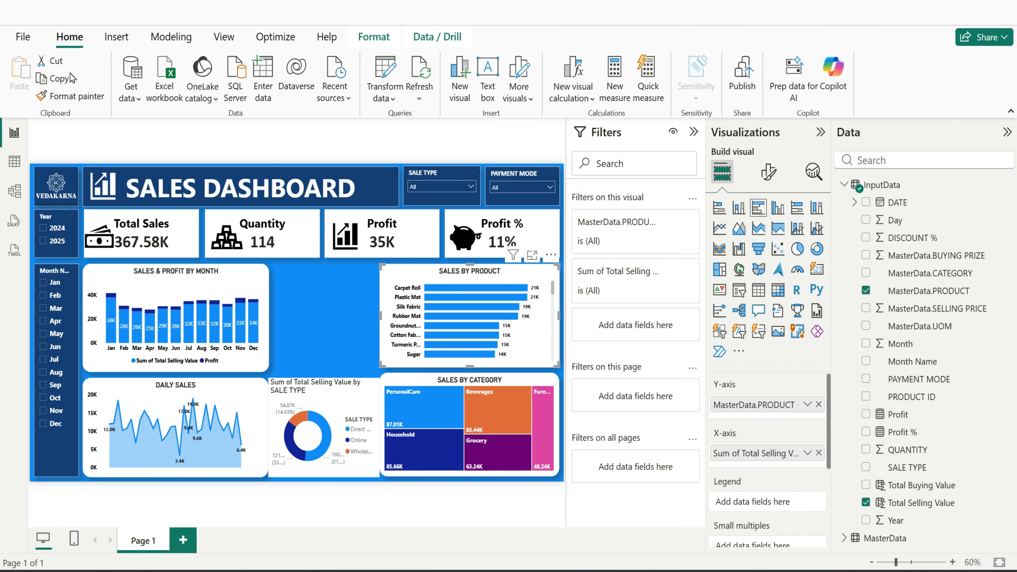
left_click(80, 100)
left_click(364, 399)
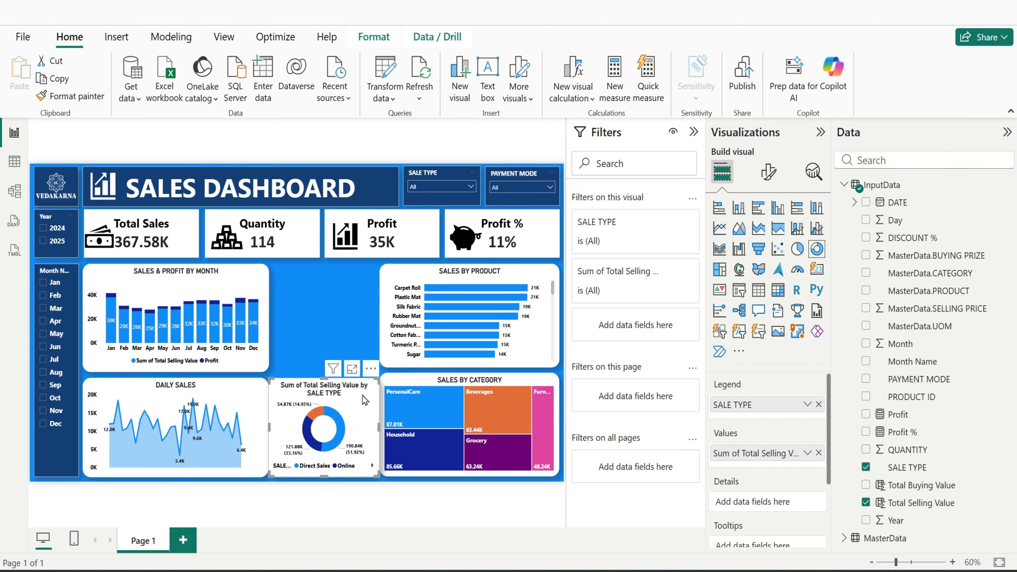
Turn off the legend title of the sale type donut chart
left_click(767, 181)
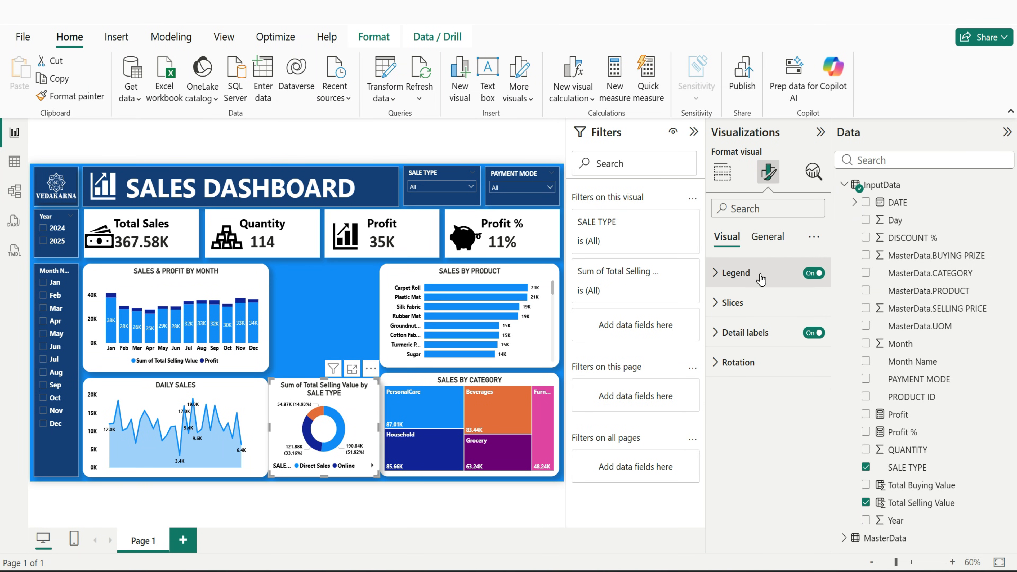
left_click(736, 272)
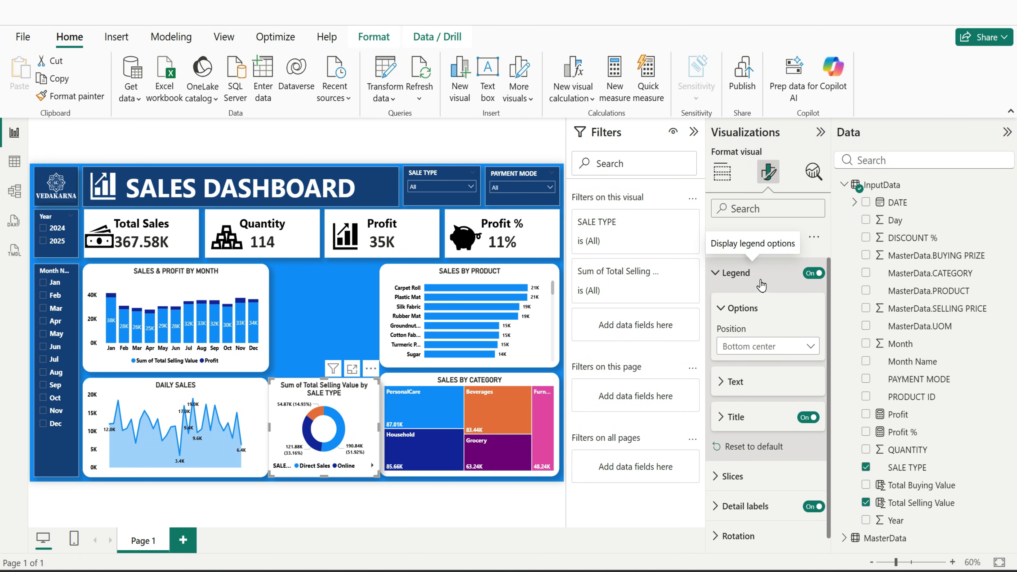
left_click(808, 417)
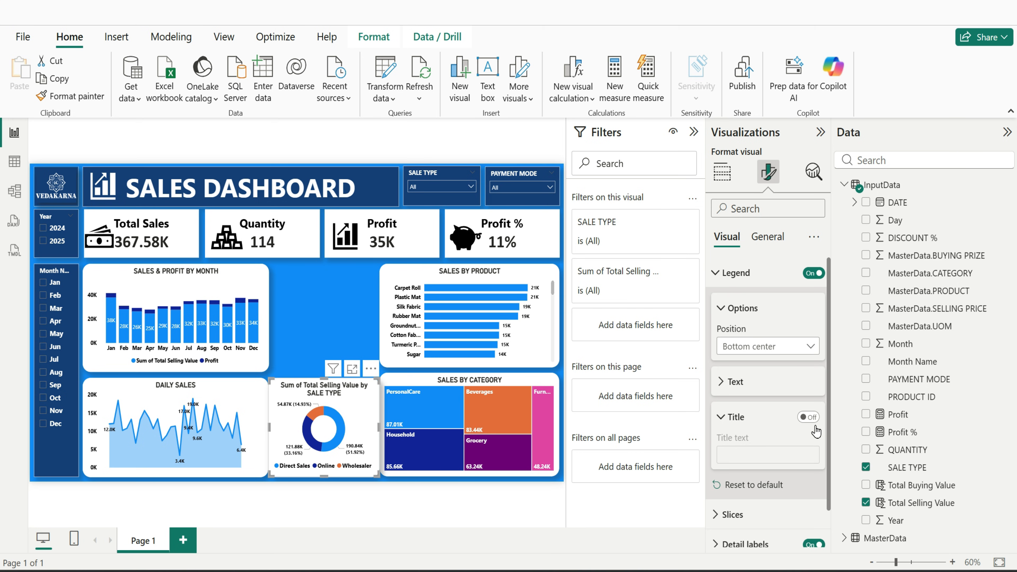
Change the sale type donut's title to SALES BY TYPE and narrow the chart slightly to leave gaps beside it
left_click(769, 242)
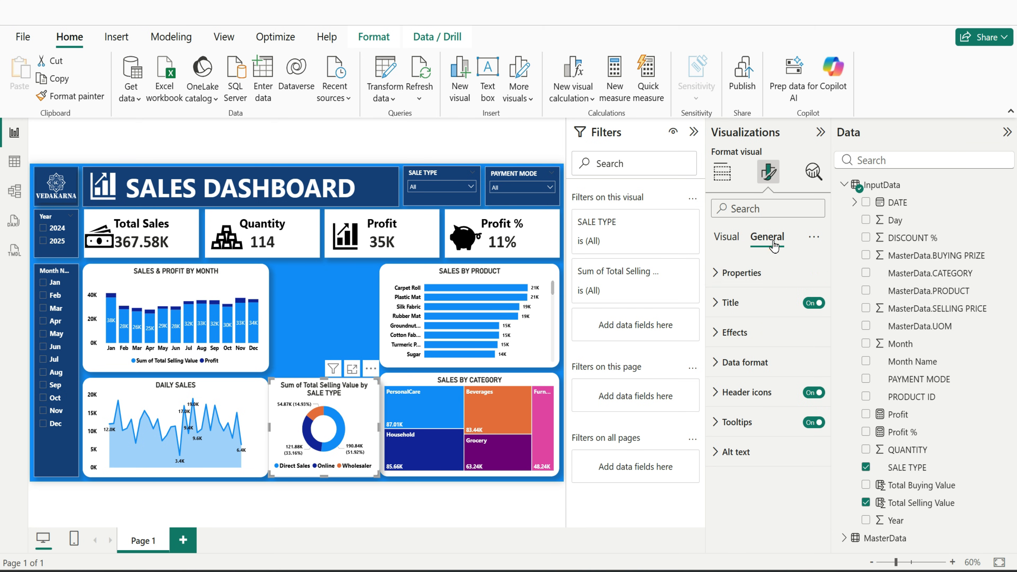
left_click(760, 305)
key("ctrl+a")
key("BackSpace")
type("SALES BY TYPE")
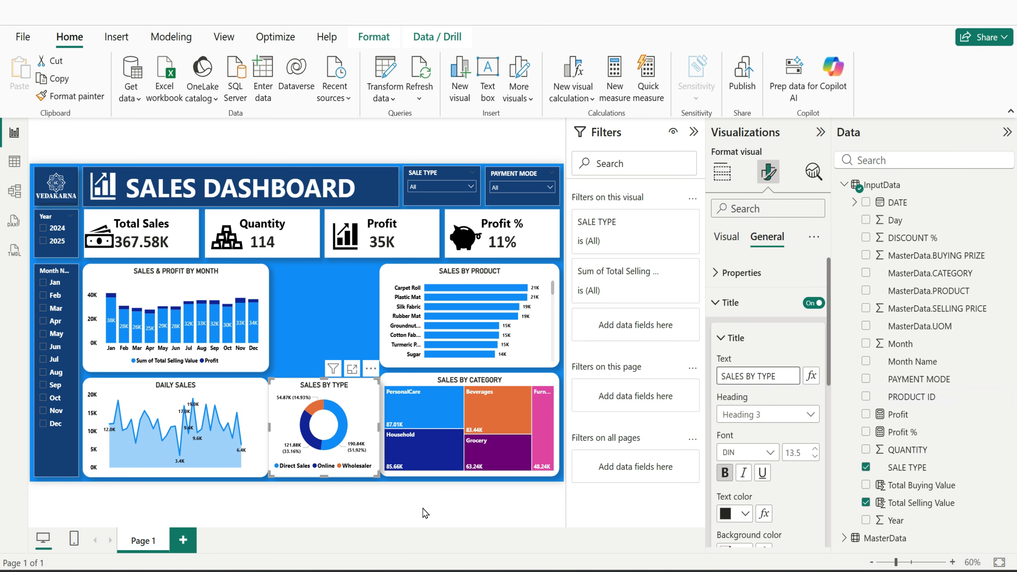
left_click(420, 511)
left_click(279, 434)
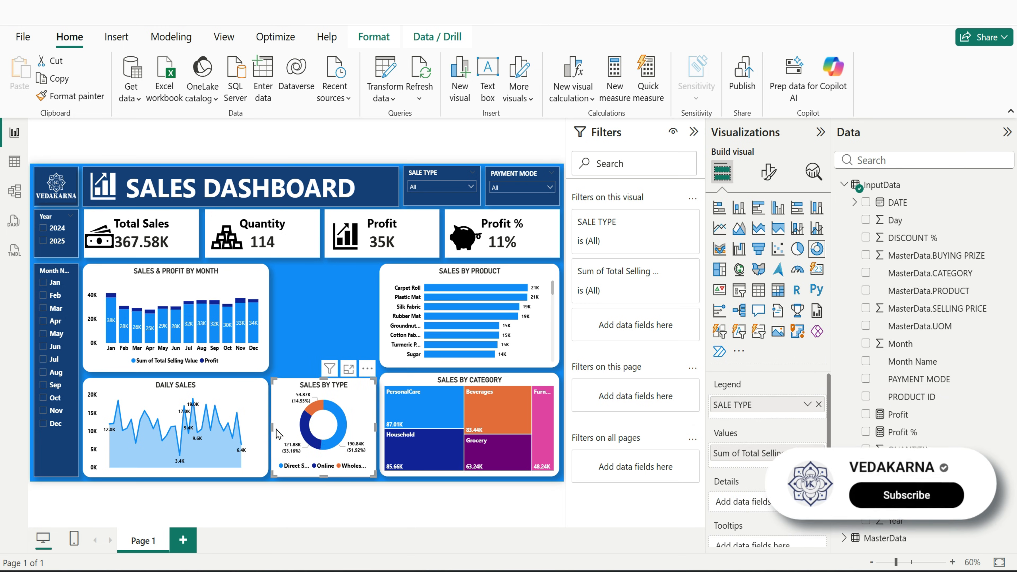
left_click(768, 172)
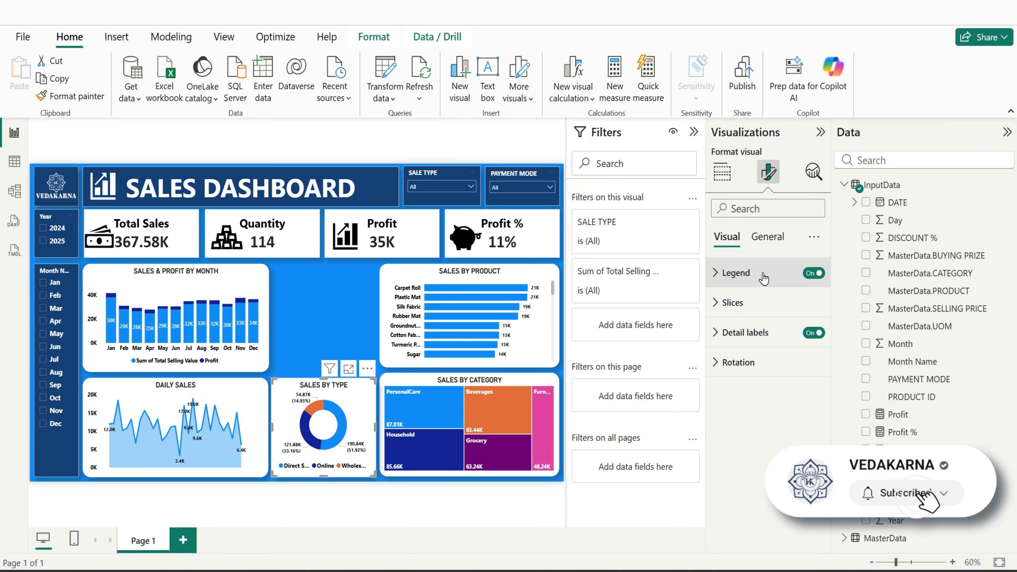
left_click(745, 332)
scroll(769, 416, "down", 1)
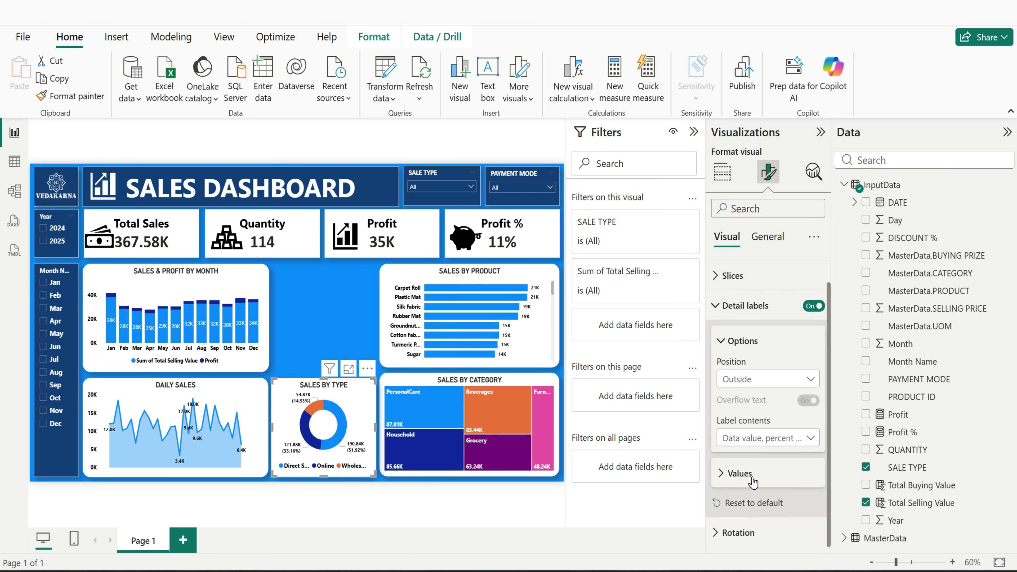
left_click(751, 476)
scroll(741, 438, "down", 3)
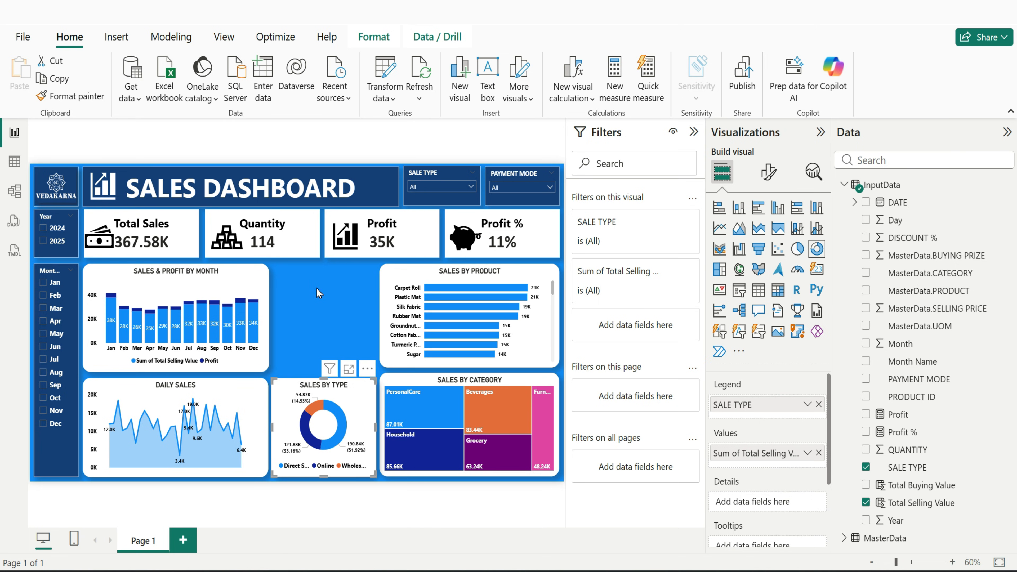
Add a second donut chart showing Total Selling Value by PAYMENT MODE above the SALES BY TYPE donut
left_click(317, 292)
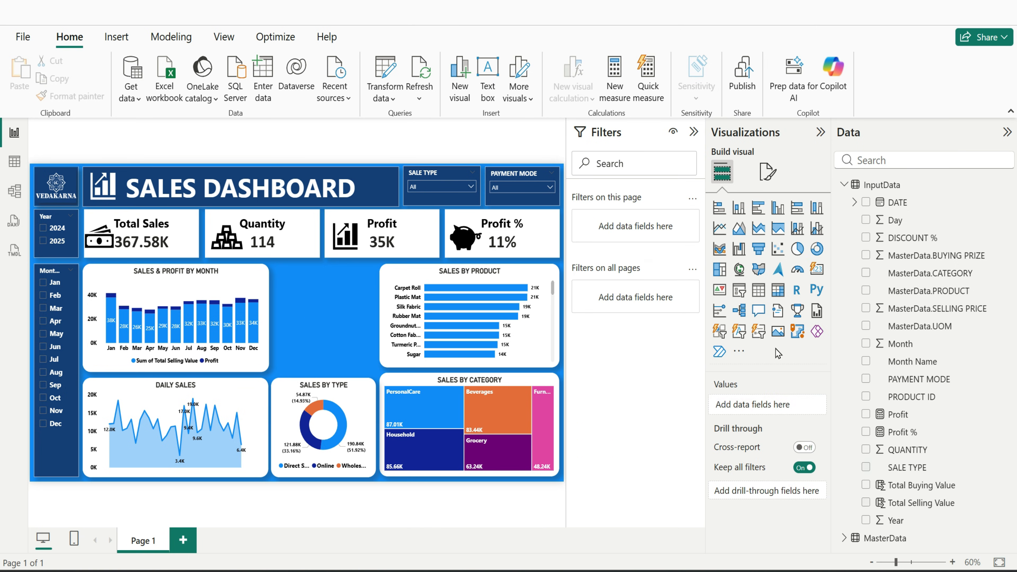
left_click(817, 250)
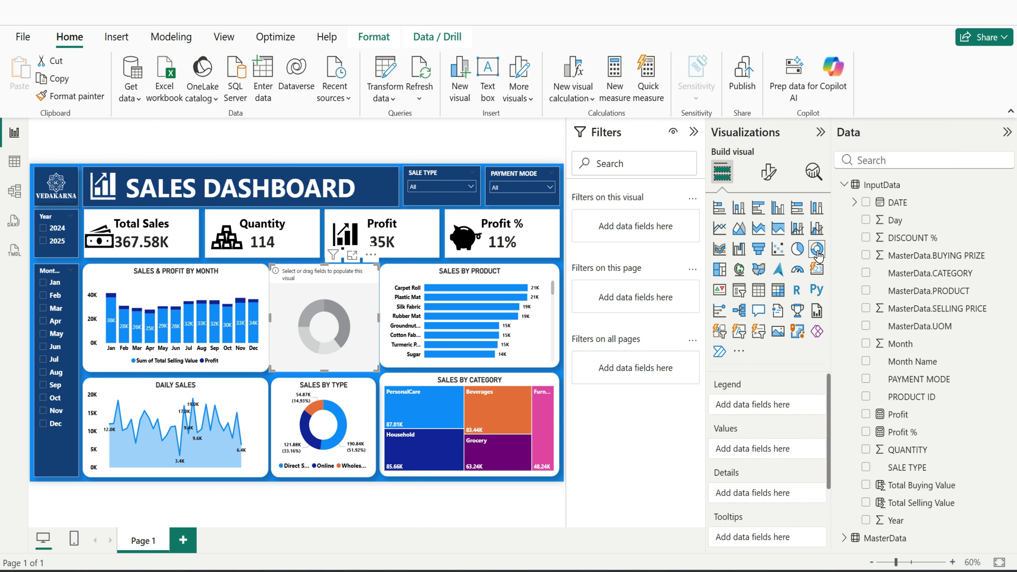
left_click(866, 503)
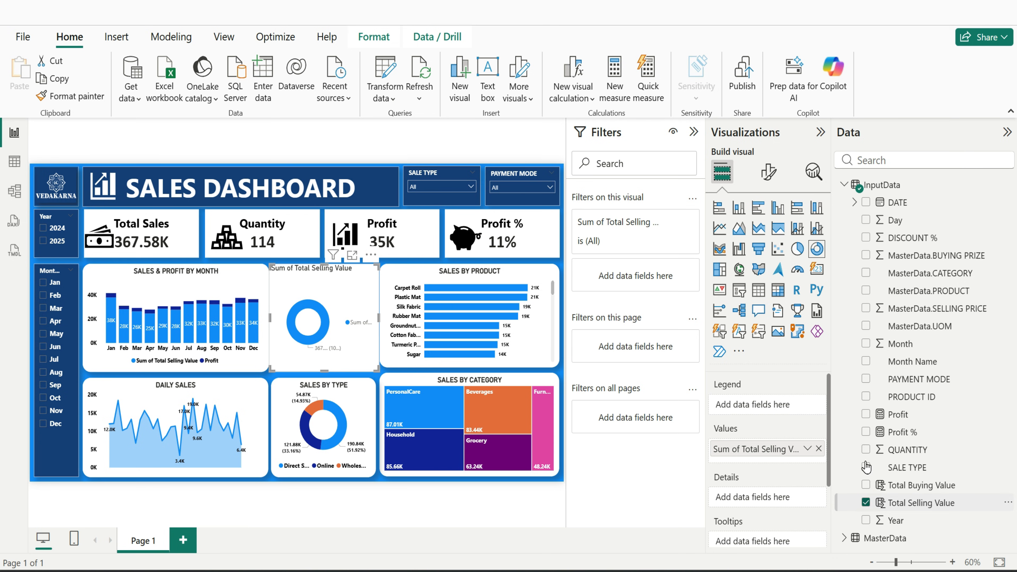
left_click(868, 379)
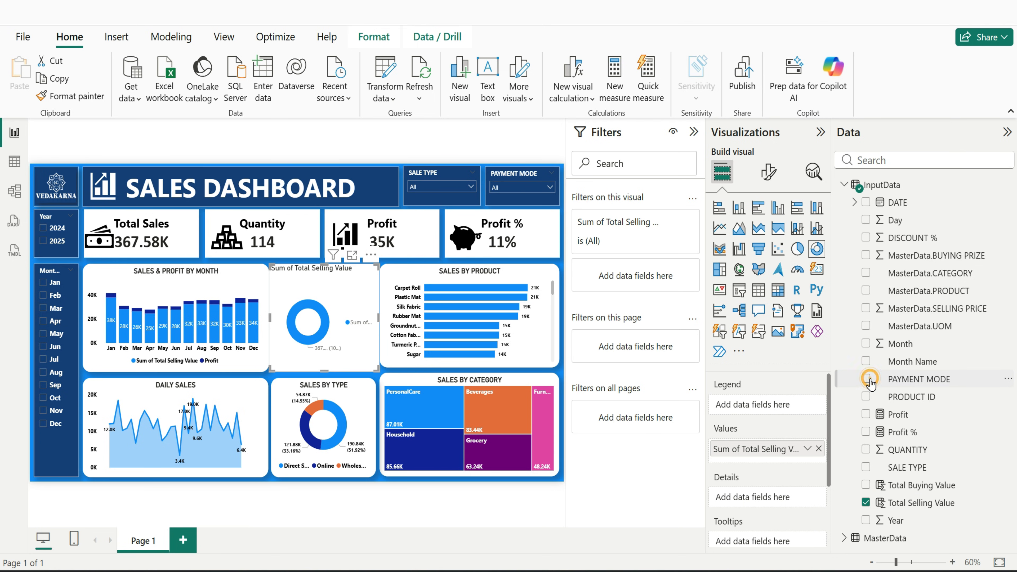
left_click(865, 379)
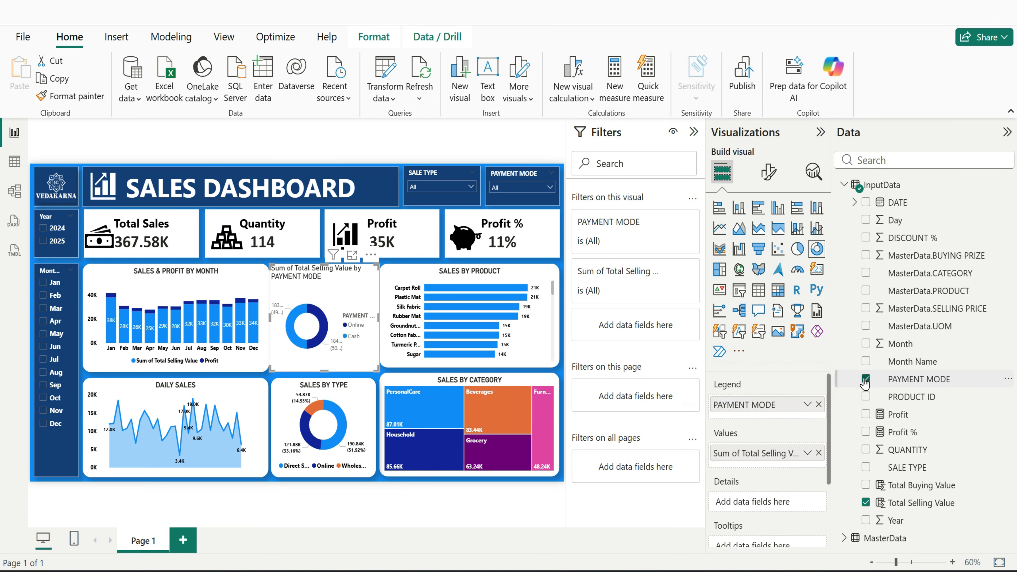
Copy the SALES BY TYPE donut's formatting onto the payment mode donut and title it SALES BY PAYMENT MODE
left_click(371, 413)
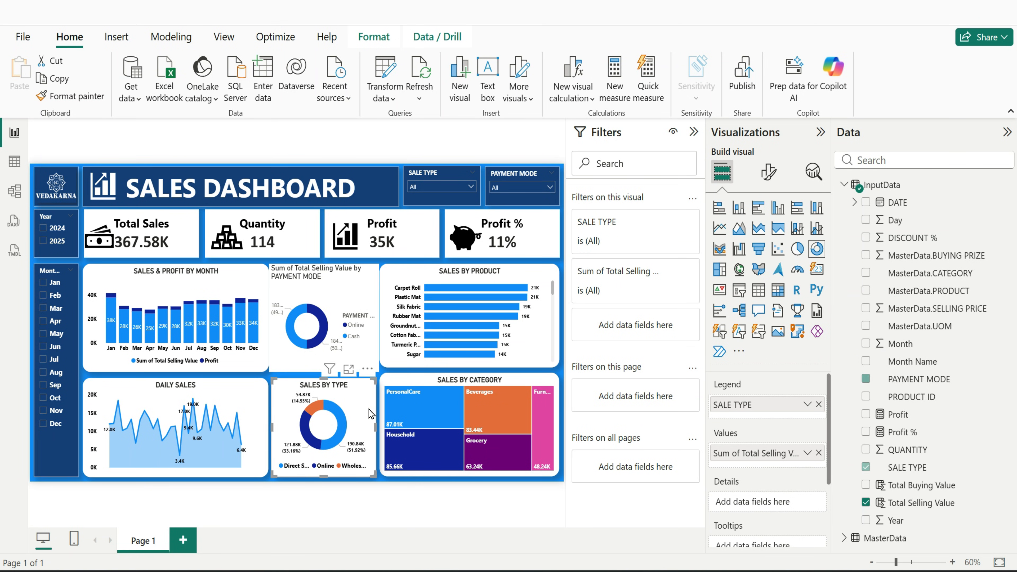
left_click(334, 289)
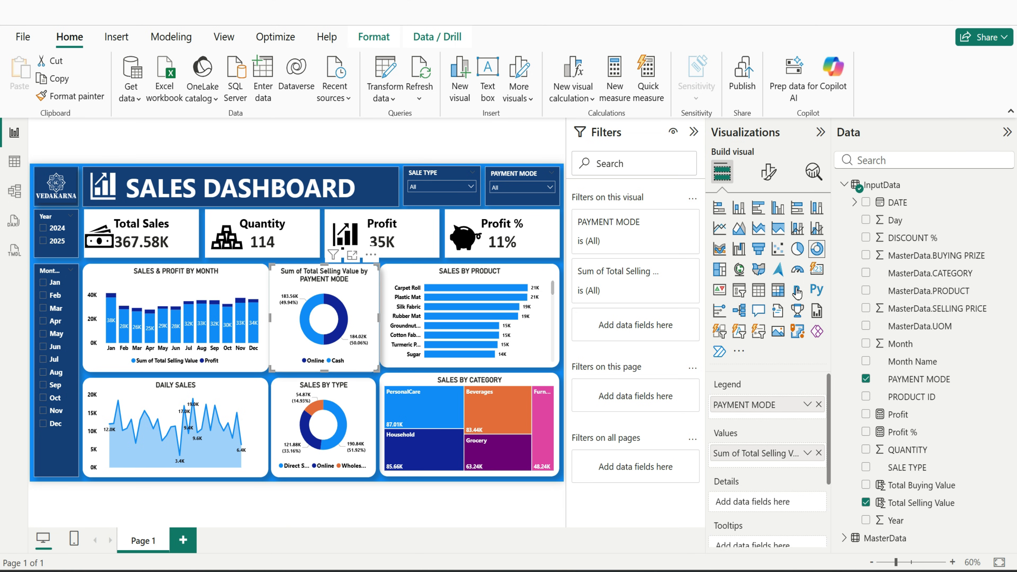
left_click(767, 172)
left_click(766, 236)
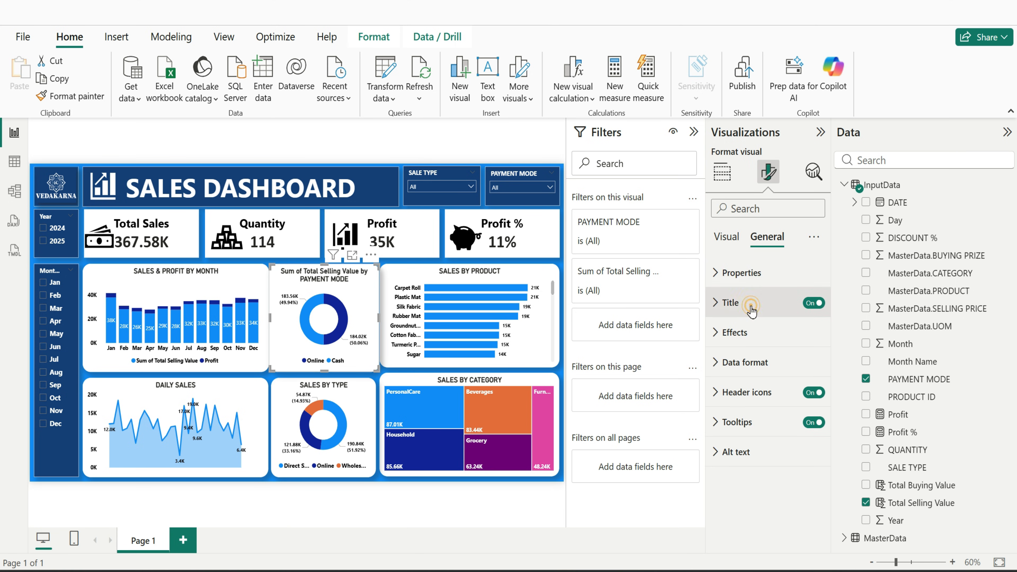
left_click(751, 310)
type("SALES")
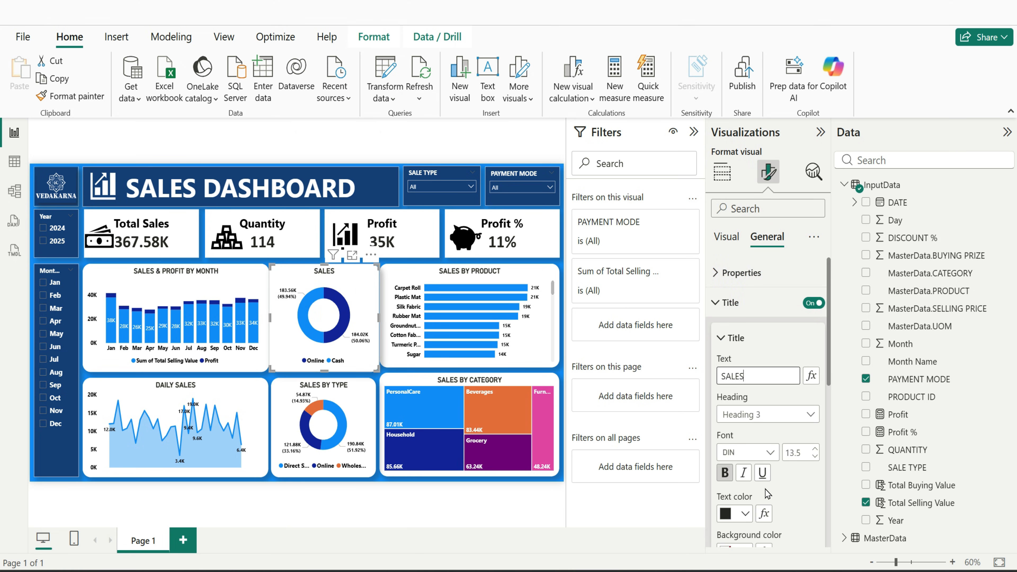
type(" BY PAYMENT MODE")
left_click(505, 543)
Narrow the payment mode donut slightly on both sides to leave gaps between it and its neighbouring charts
left_click(274, 319)
left_click_drag(270, 317, 272, 318)
left_click_drag(379, 318, 376, 317)
left_click(420, 485)
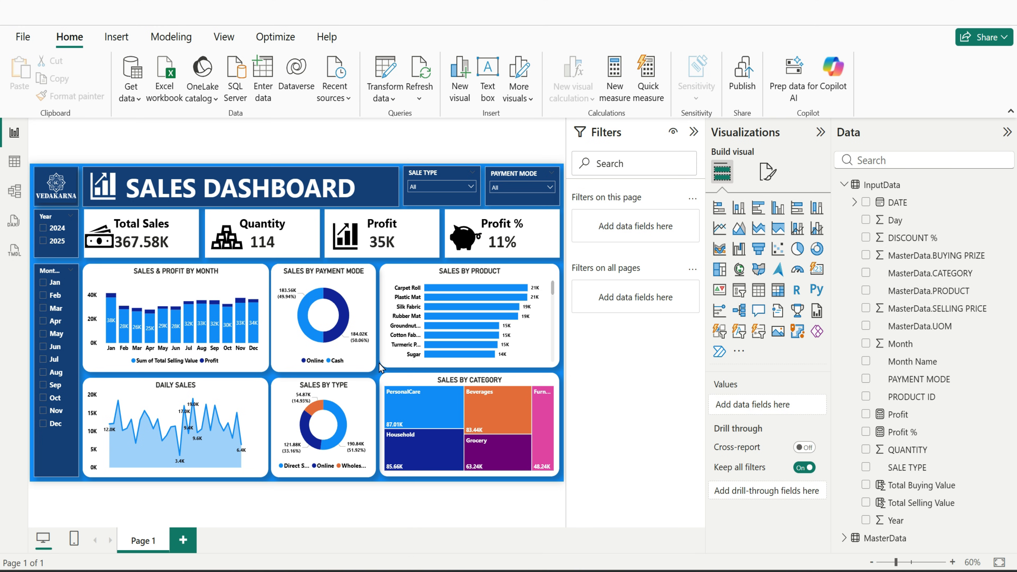
Collapse the Filters, Visualizations and Data panes to enlarge the report page
left_click(62, 269)
left_click(296, 394)
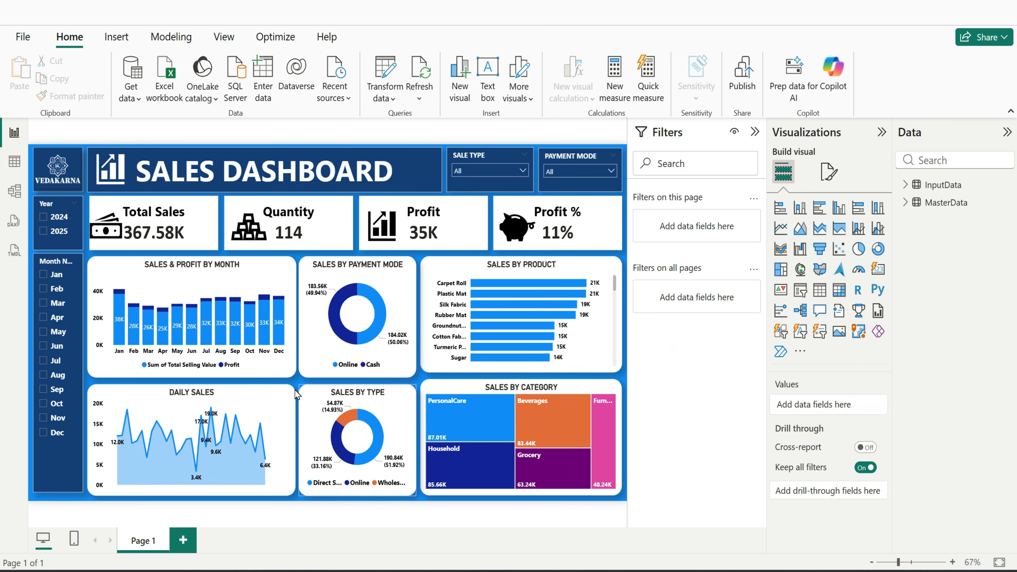
left_click(755, 132)
left_click(884, 132)
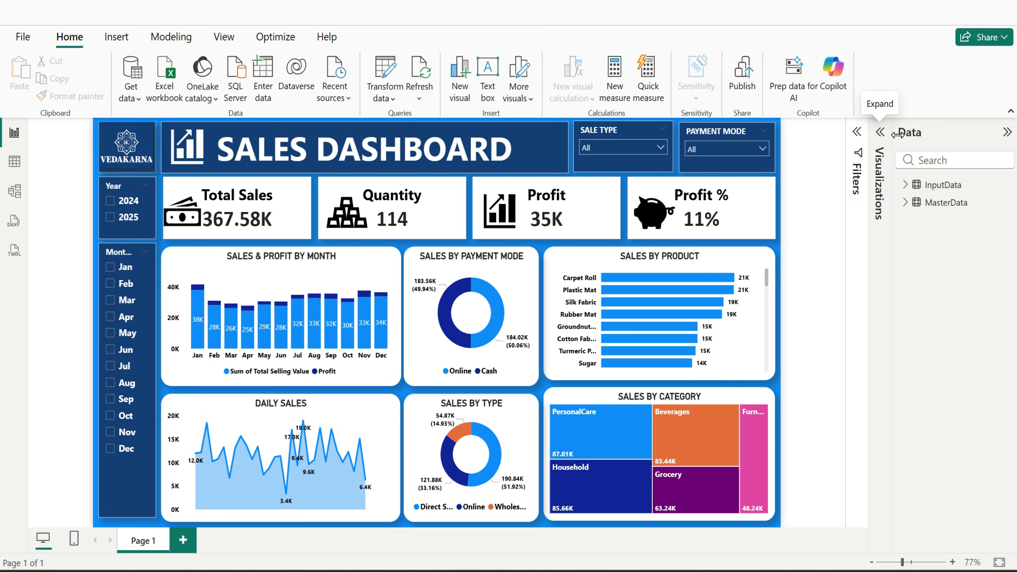
left_click(1007, 132)
Test the Year slicer with 2024 and 2025, and clear its selection
left_click(176, 201)
left_click(177, 217)
left_click(185, 186)
Test the SALE TYPE slicer with Online, Direct Sales and Wholesaler
left_click(710, 147)
left_click(656, 179)
left_click(661, 163)
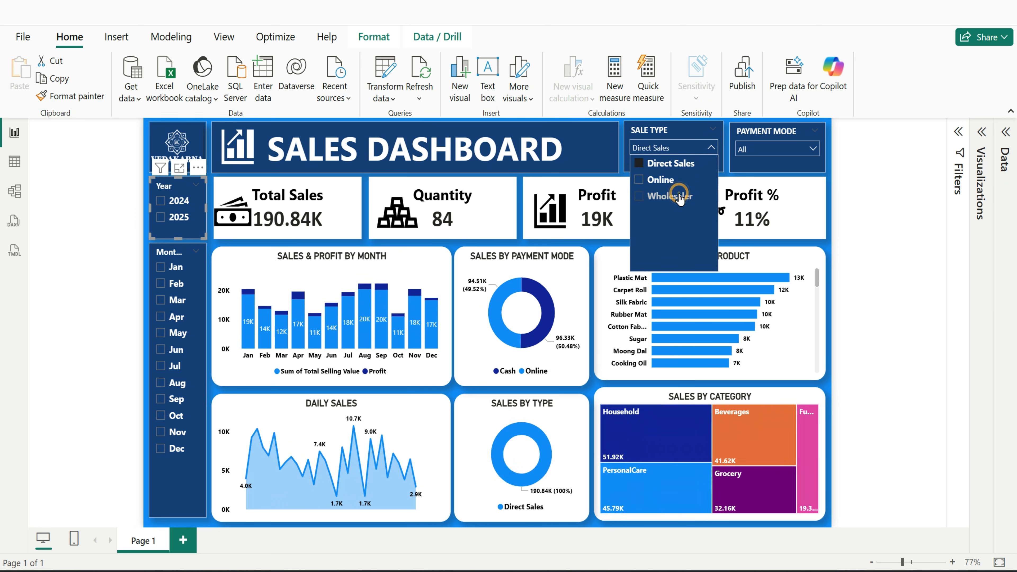
left_click(665, 196)
Test the PAYMENT MODE slicer with both payment modes, and clear the payment mode and sale type selections
left_click(796, 149)
left_click(795, 166)
left_click(767, 181)
left_click(802, 131)
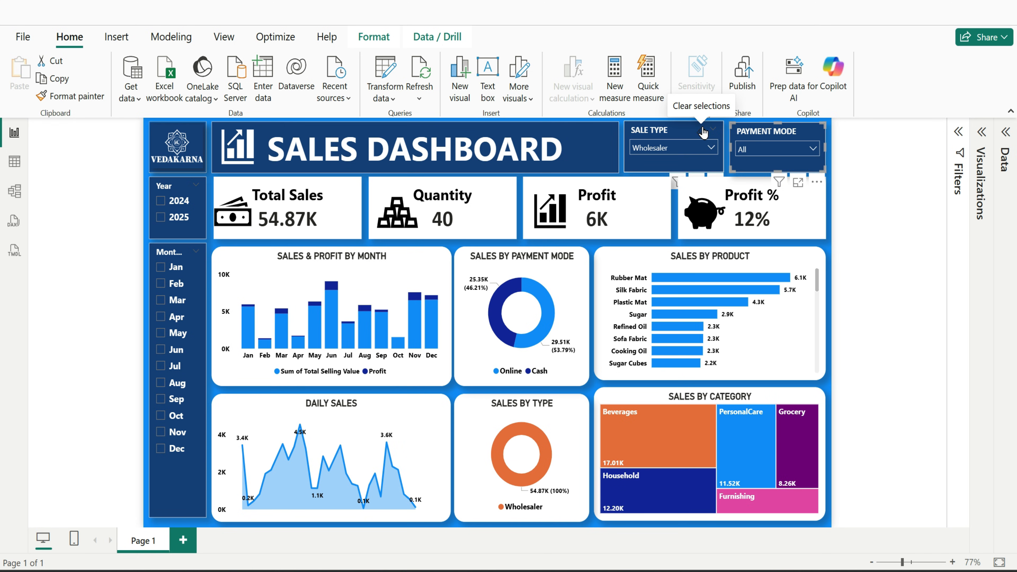
left_click(712, 129)
Test the month slicer with Jan, Apr, Aug, Nov, Dec and Jun selected together, and clear the selection
left_click(162, 268)
left_click(161, 316, "ctrl")
left_click(161, 383, "ctrl")
left_click(161, 432, "ctrl")
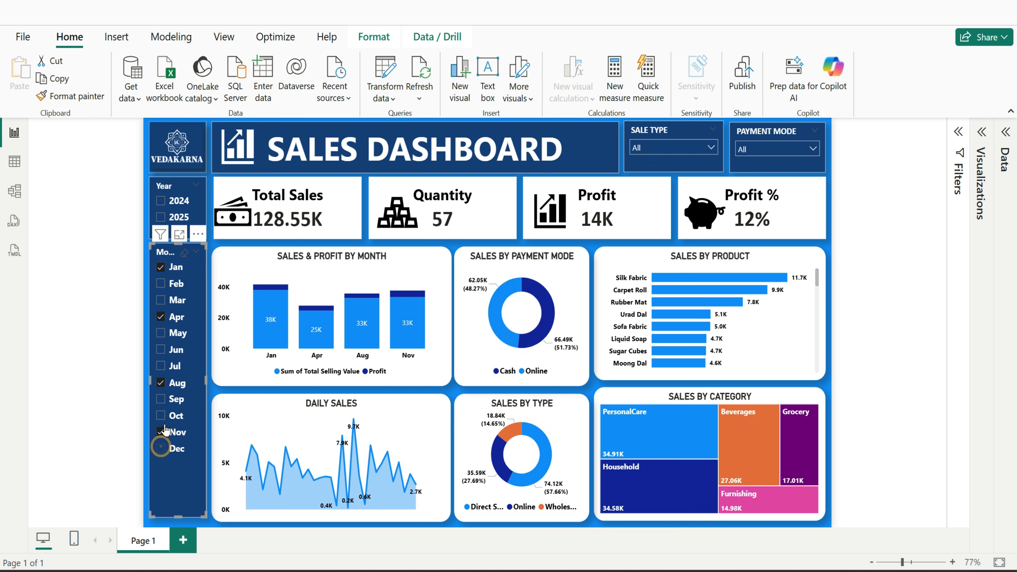
left_click(161, 448, "ctrl")
left_click(161, 349, "ctrl")
left_click(192, 253)
left_click(863, 328)
Test cross-filtering from the product bars, the payment mode donut, the monthly columns and the daily sales chart
mouse_move(816, 277)
left_mouse_down()
mouse_move(812, 325)
mouse_move(816, 276)
left_mouse_up()
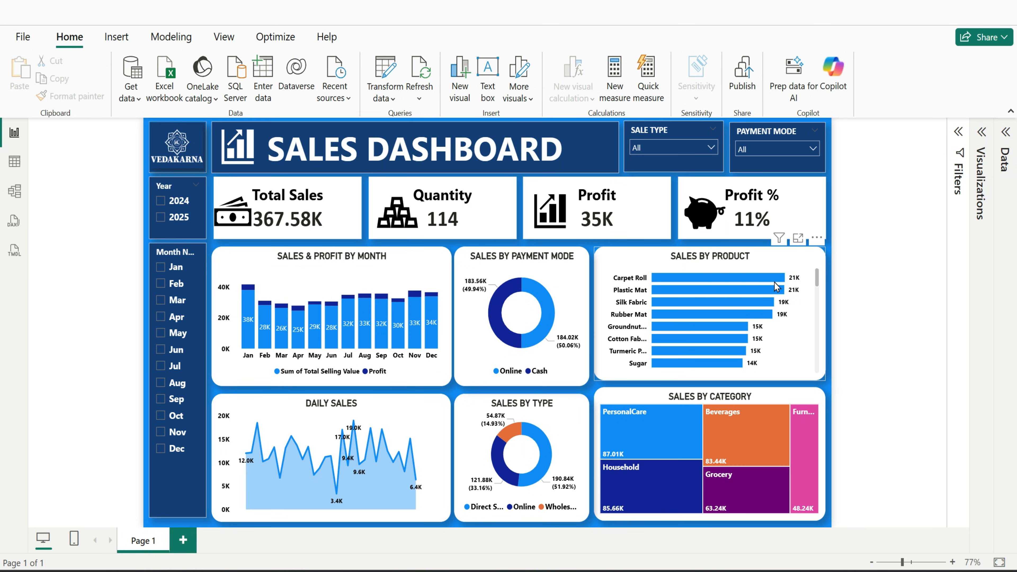
left_click(760, 278)
left_click(717, 326)
left_click(497, 318)
left_click(348, 324)
left_click(364, 324)
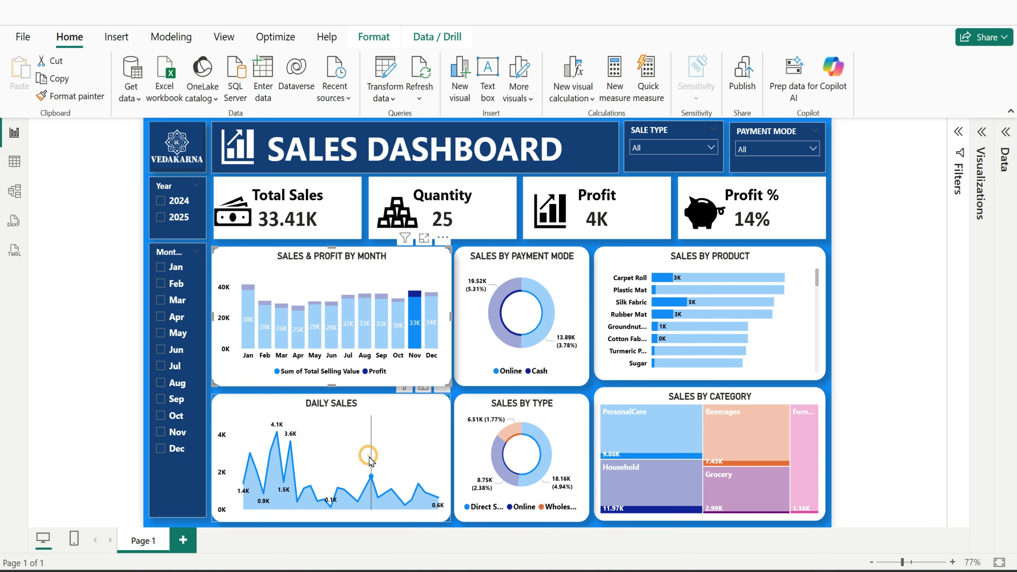
left_click(363, 453)
Test cross-filtering from the sale type slices, the PersonalCare category and monthly columns, ending with the Online payment mode slice
left_click(544, 452)
left_click(509, 432)
left_click(651, 434)
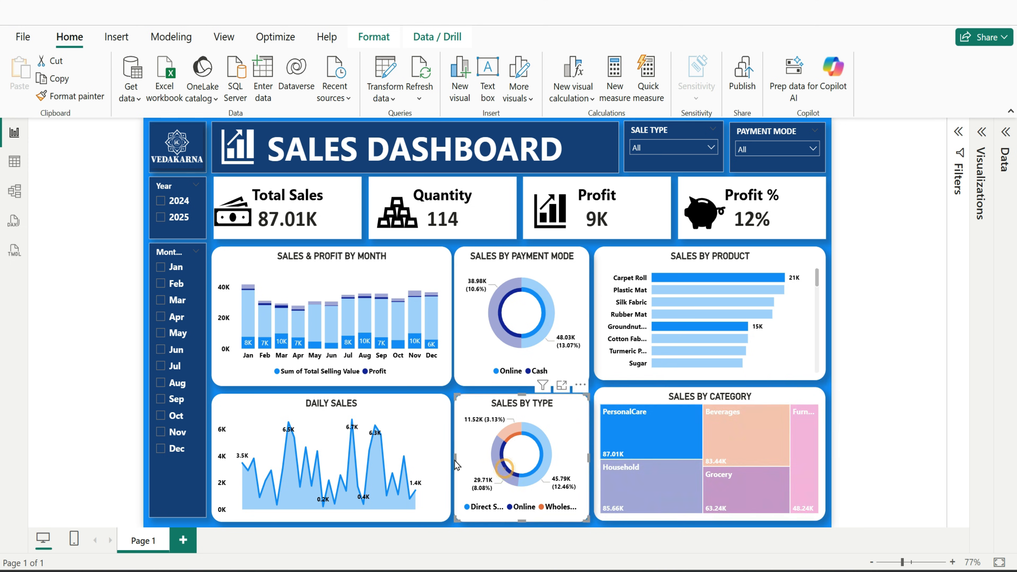
left_click(498, 463)
left_click(397, 330)
left_click(335, 321)
left_click(544, 313)
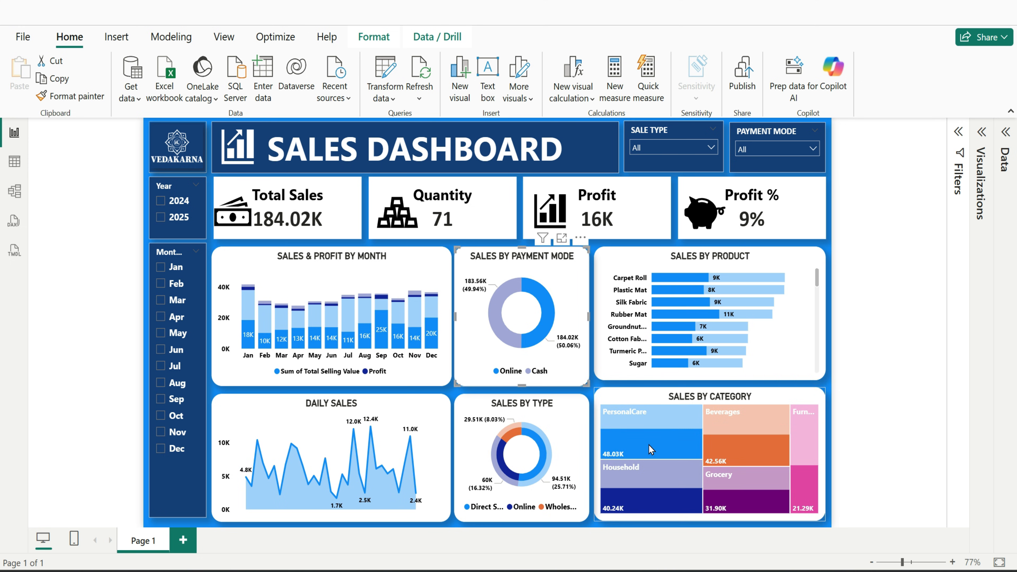
Try several report themes: a green accessible theme, Bloom, and a dark blue Power BI theme
left_click(116, 37)
left_click(224, 37)
left_click(328, 82)
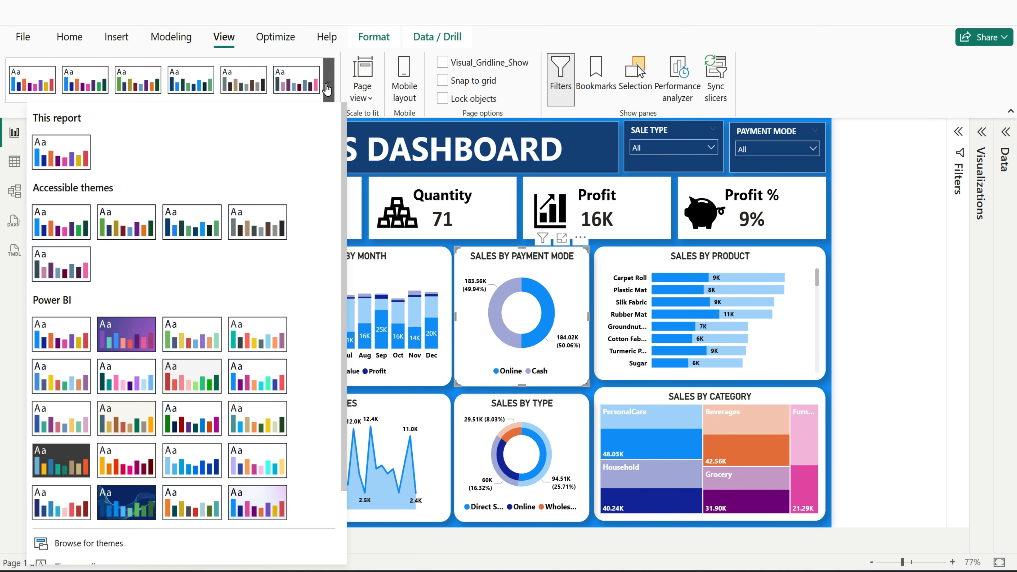
left_click(129, 232)
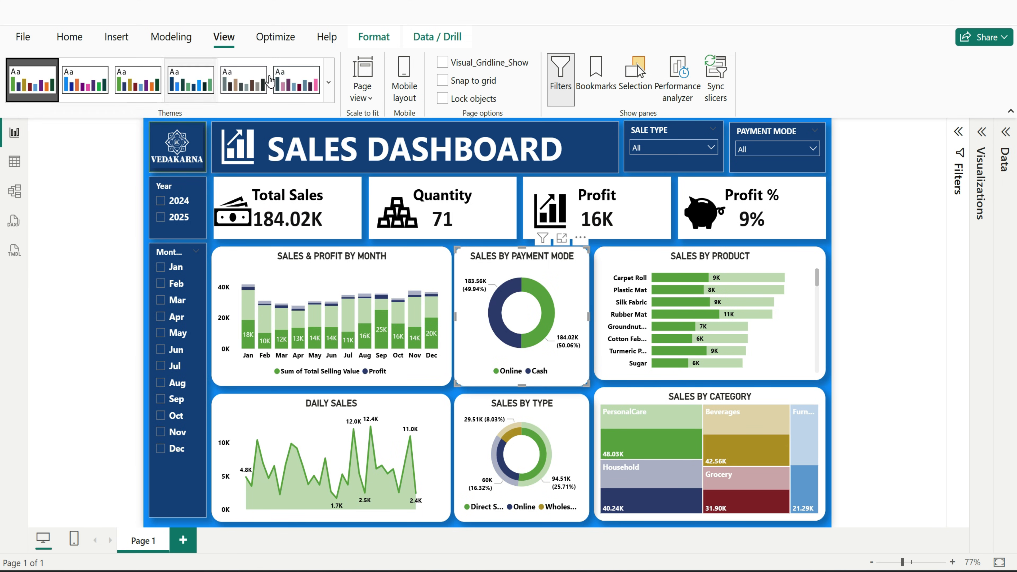
left_click(328, 82)
left_click(126, 334)
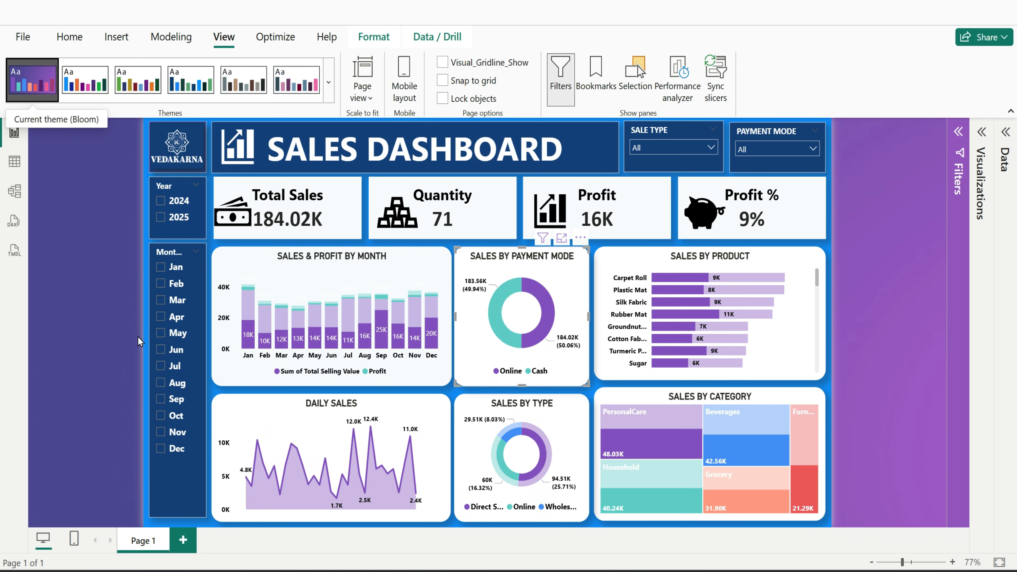
left_click(329, 82)
left_click(135, 506)
Apply the Highrise theme to the report
left_click(329, 82)
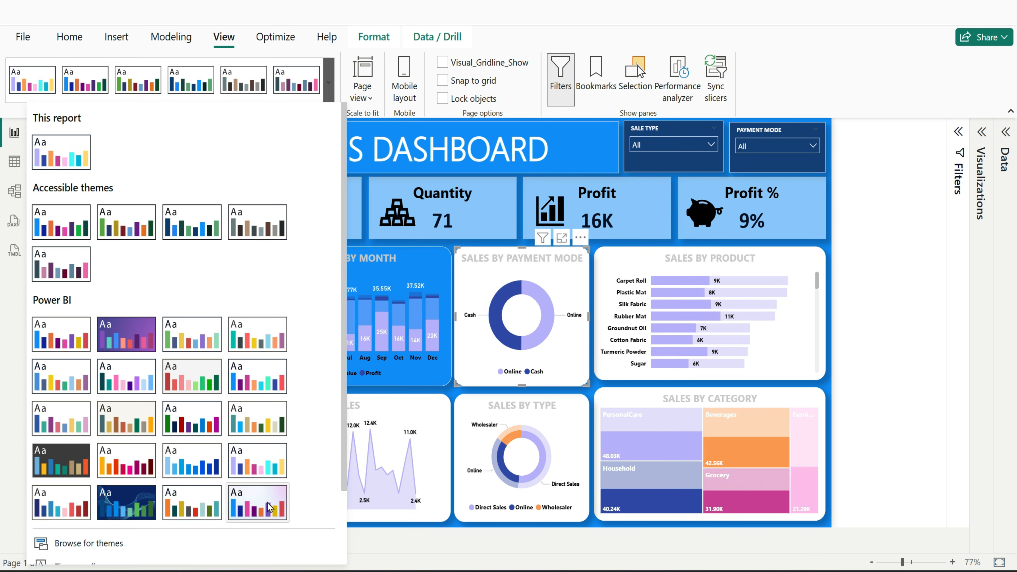
left_click(267, 428)
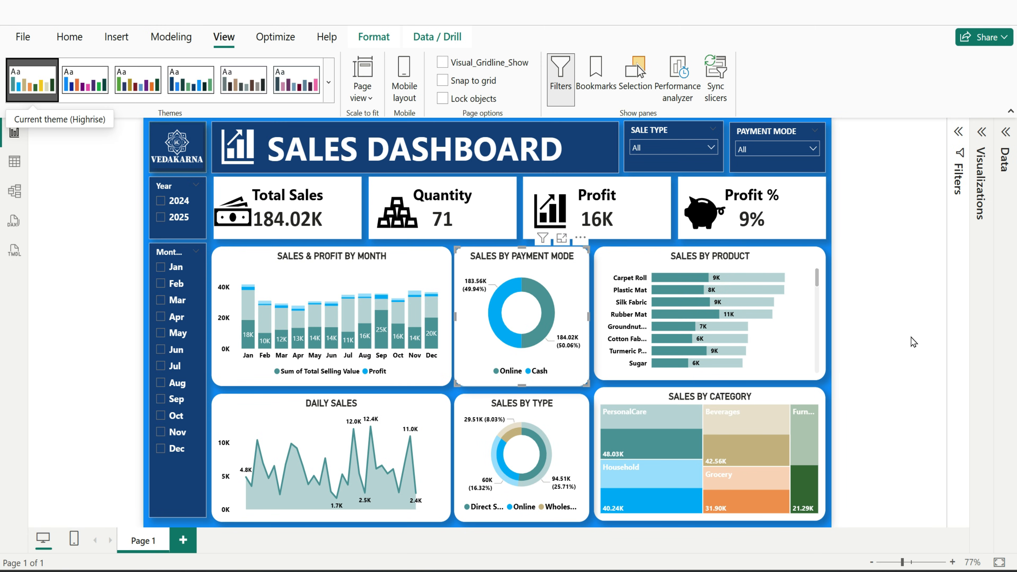